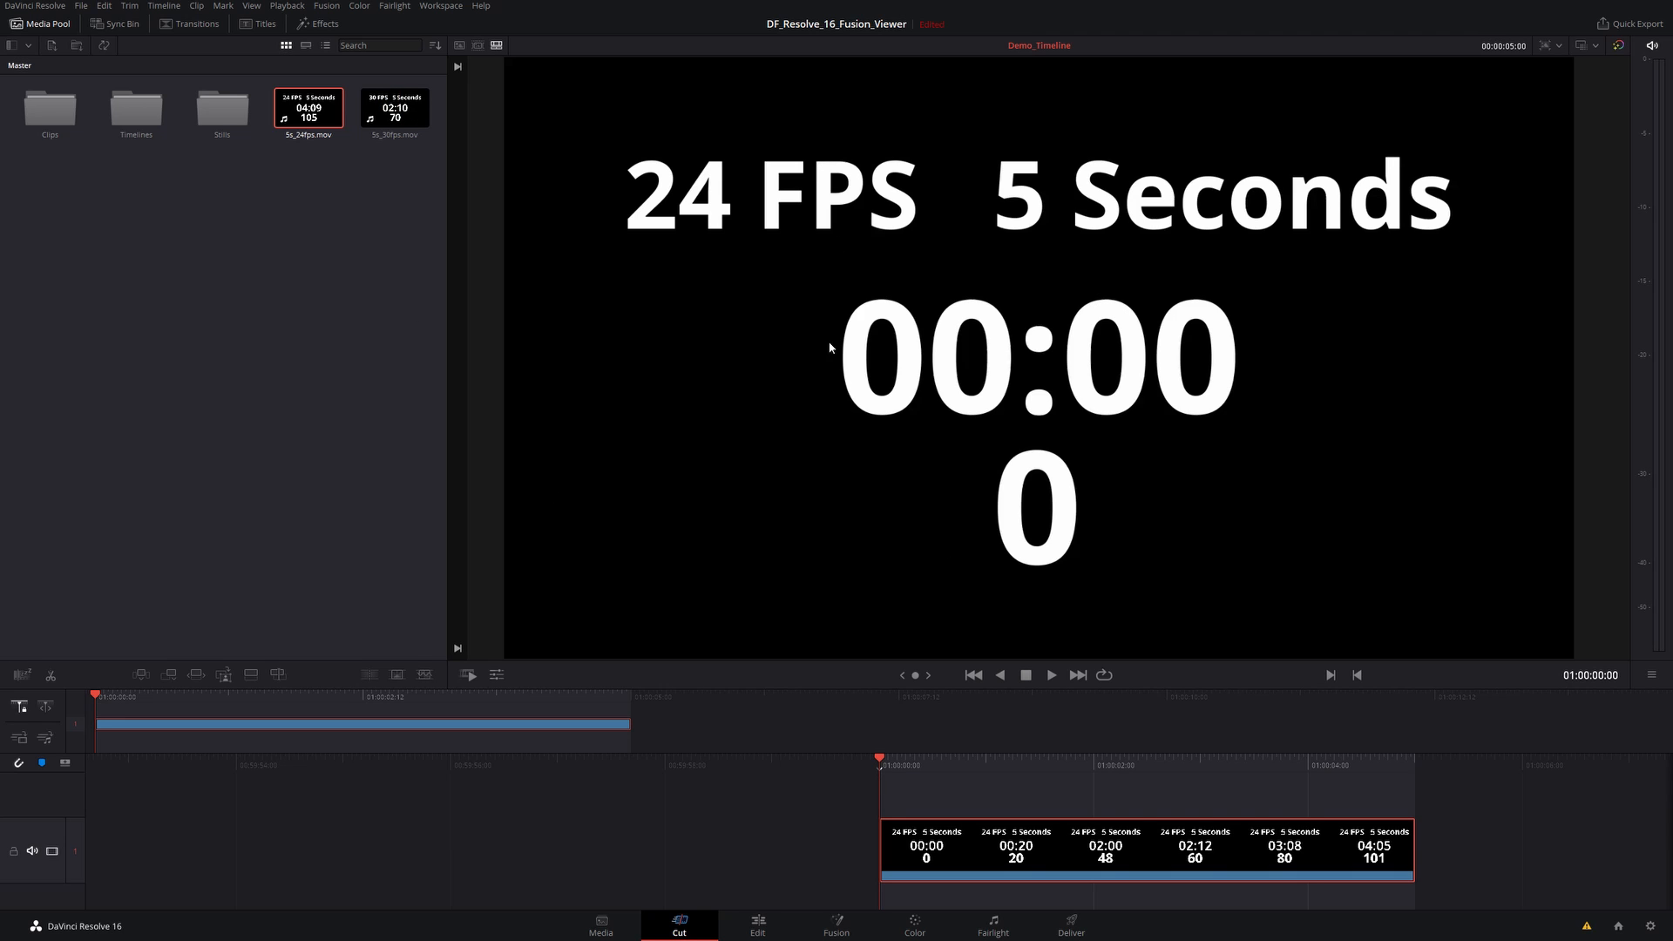
Step: Open the 24 fps timeline clip in the Fusion page and play it from frame 0
{"action": "left_click", "coordinate": [839, 922]}
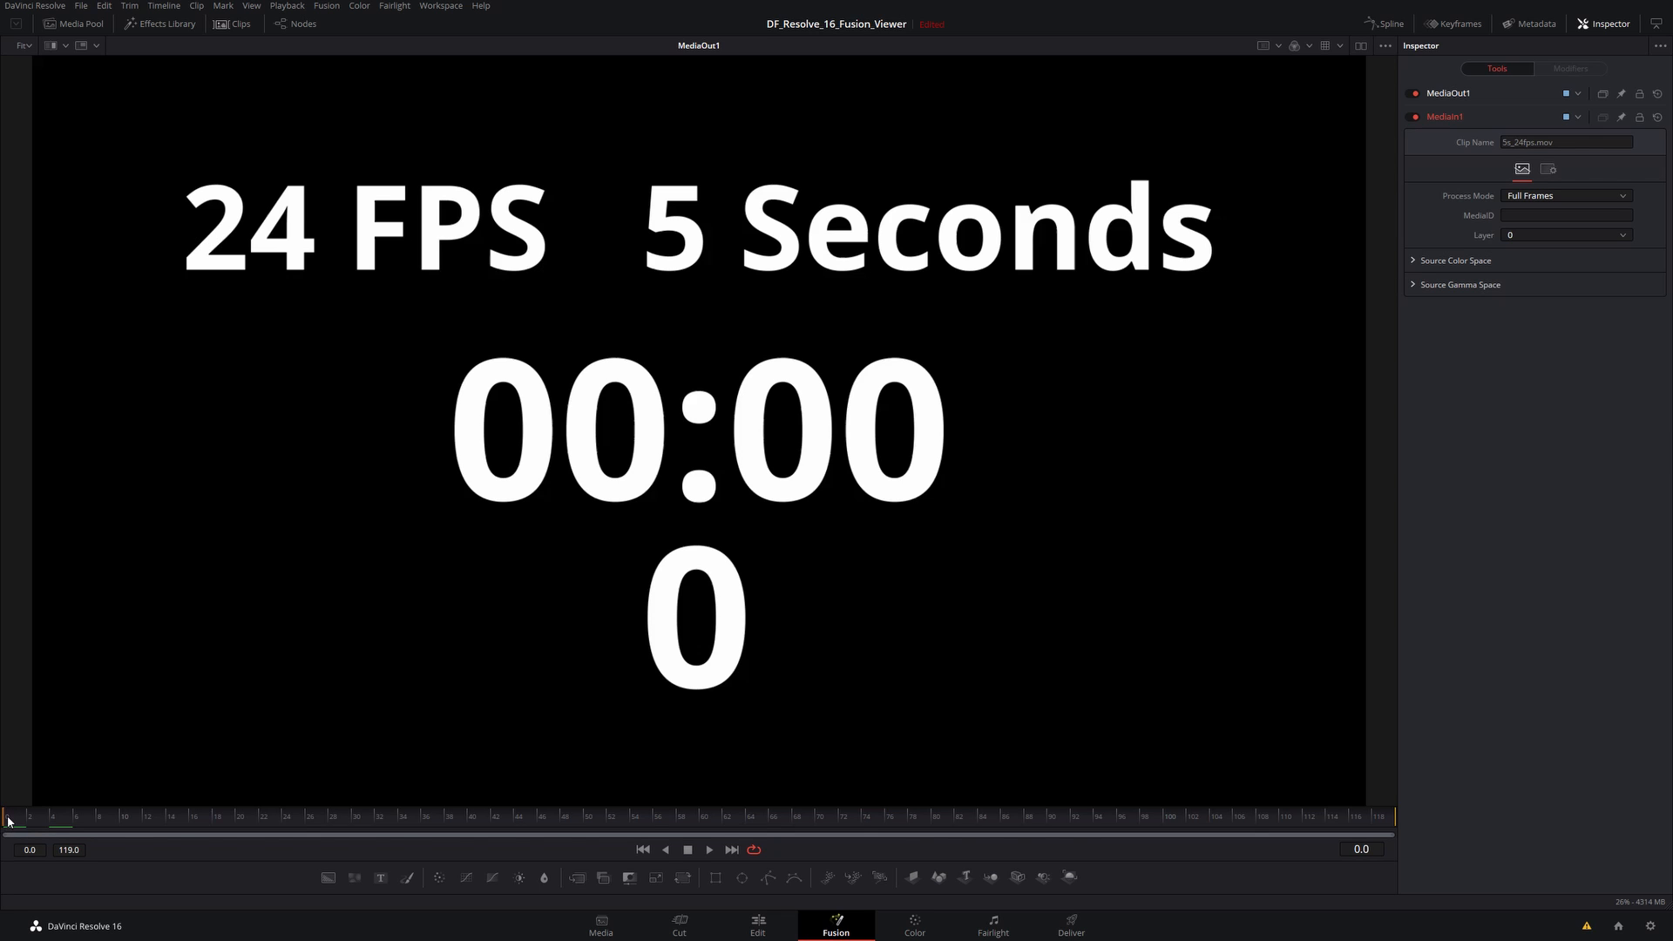
{"action": "mouse_move", "coordinate": [9, 821]}
{"action": "left_mouse_down"}
{"action": "mouse_move", "coordinate": [348, 817]}
{"action": "mouse_move", "coordinate": [5, 821]}
{"action": "left_mouse_up"}
{"action": "key", "text": "space"}
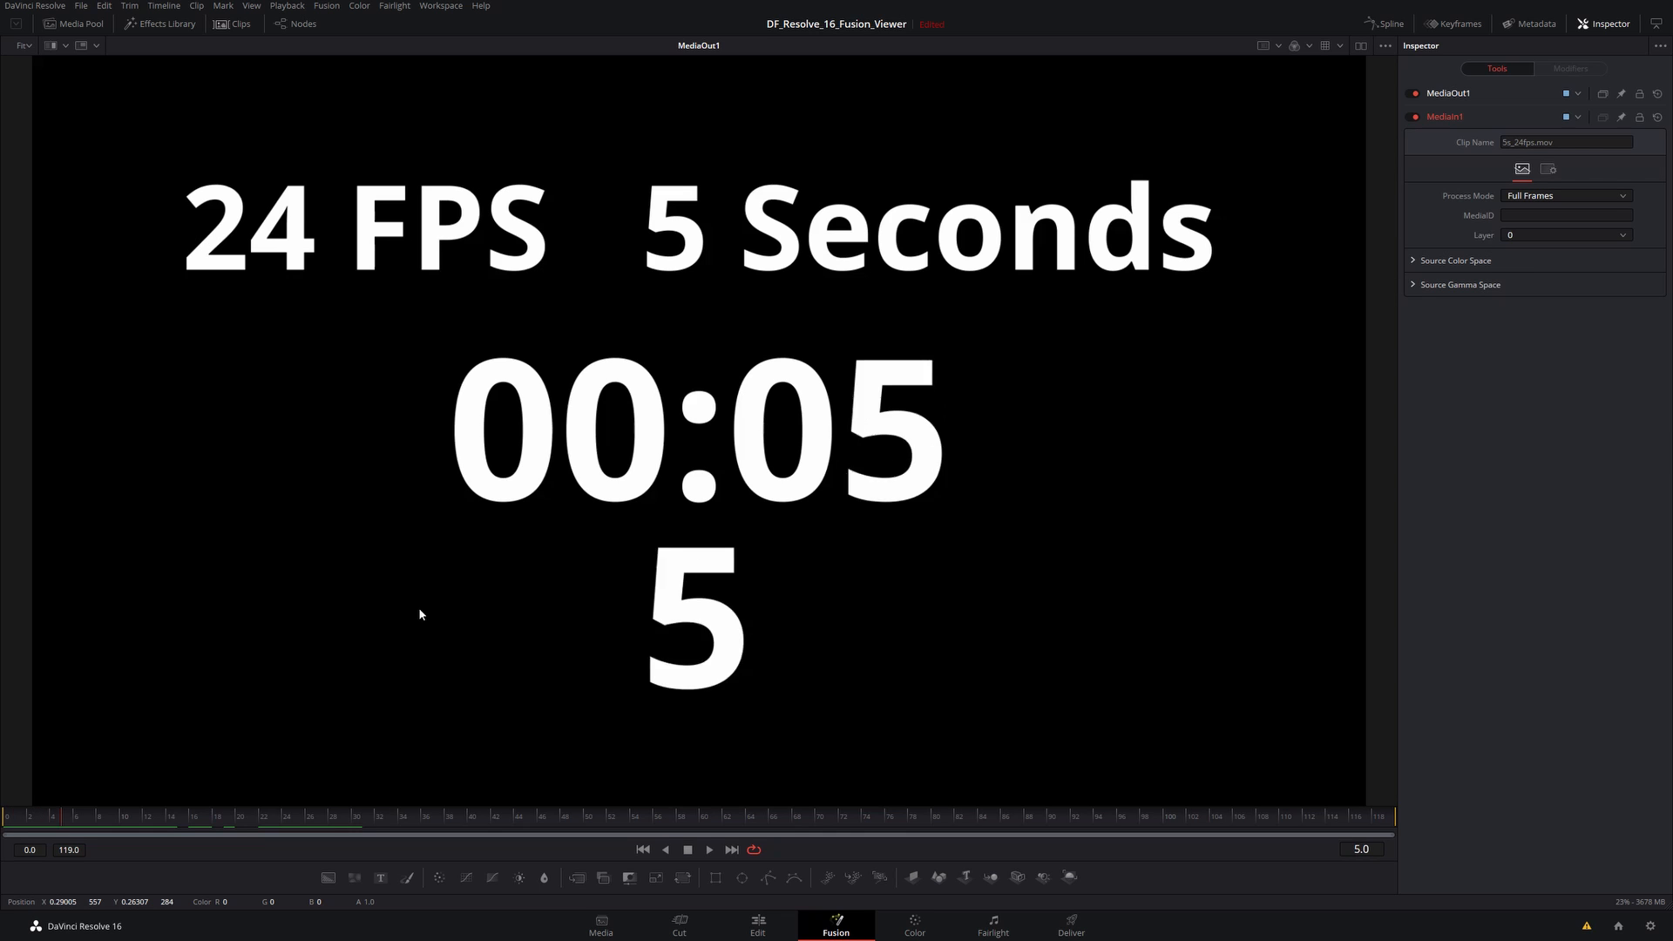
{"action": "key", "text": "space"}
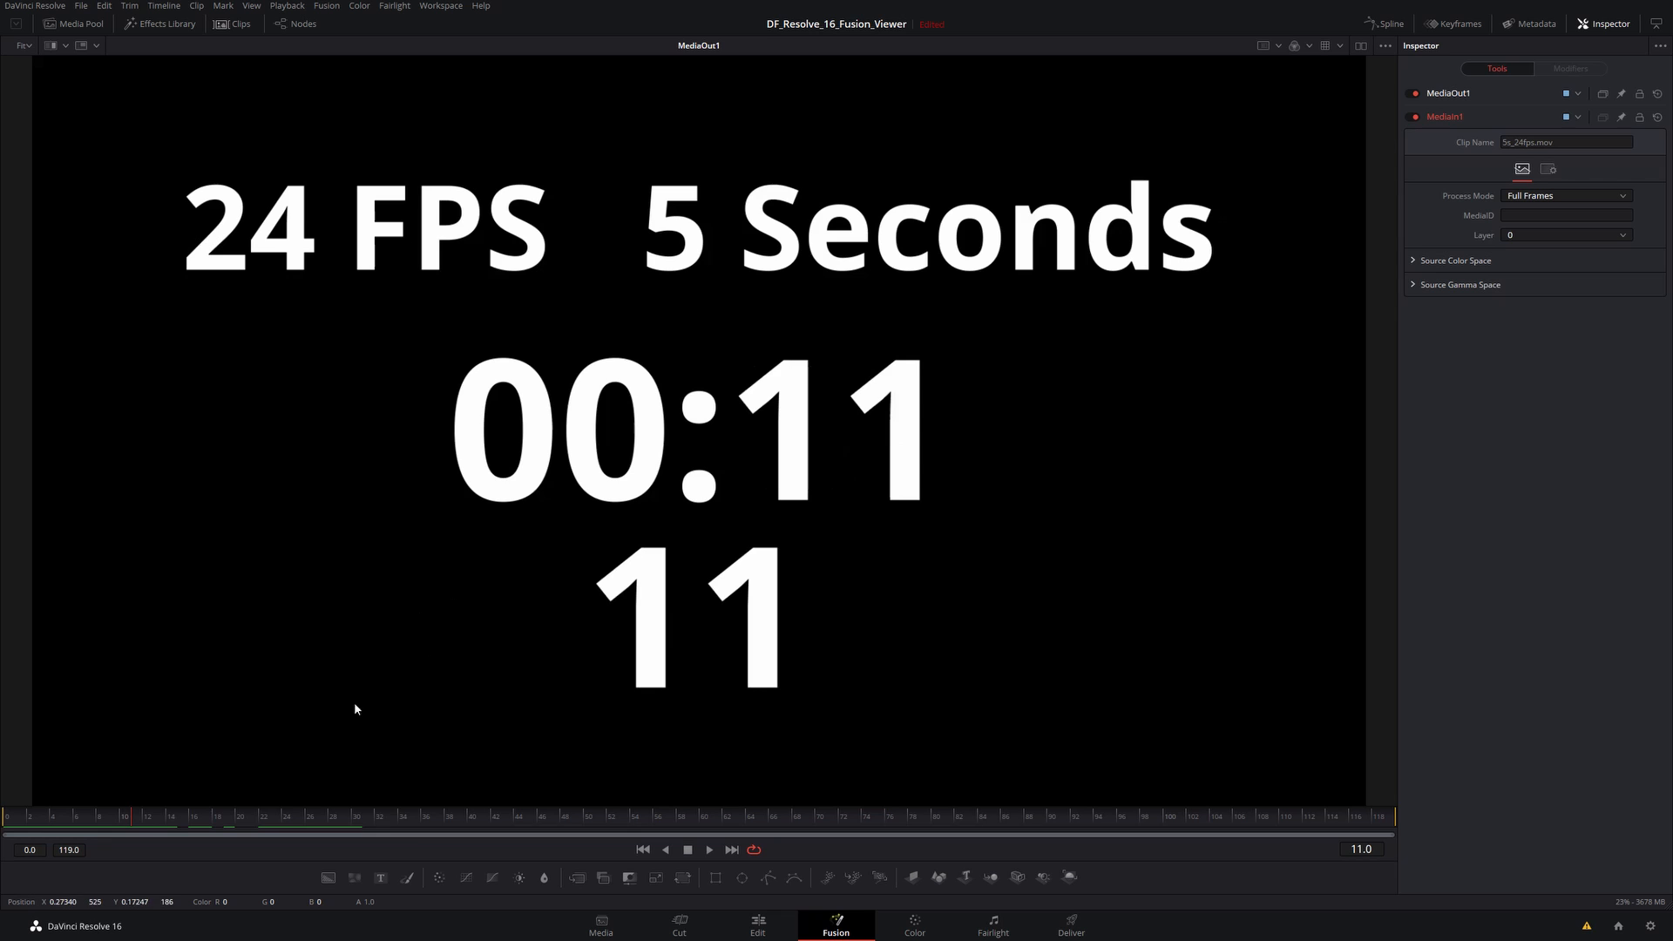
Step: Scrub the 24 fps clip in the Fusion time ruler, checking frames 0, 22 and 23 and the last frame, 119
{"action": "left_click", "coordinate": [271, 817]}
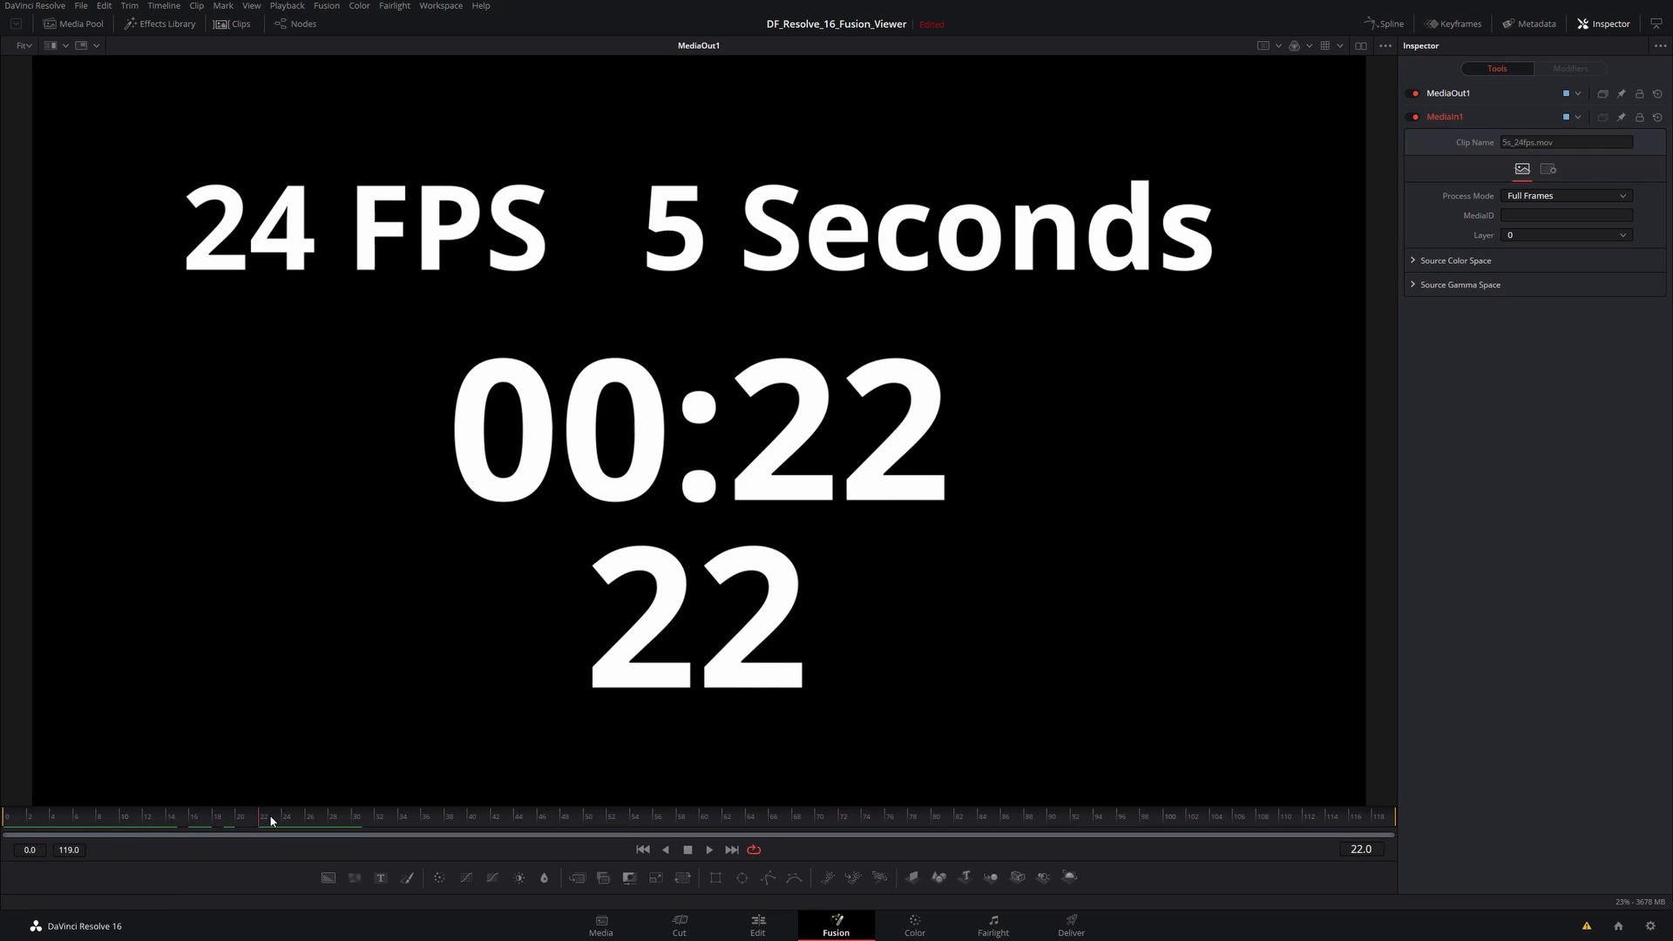
{"action": "left_click_drag", "start_coordinate": [271, 820], "coordinate": [273, 819]}
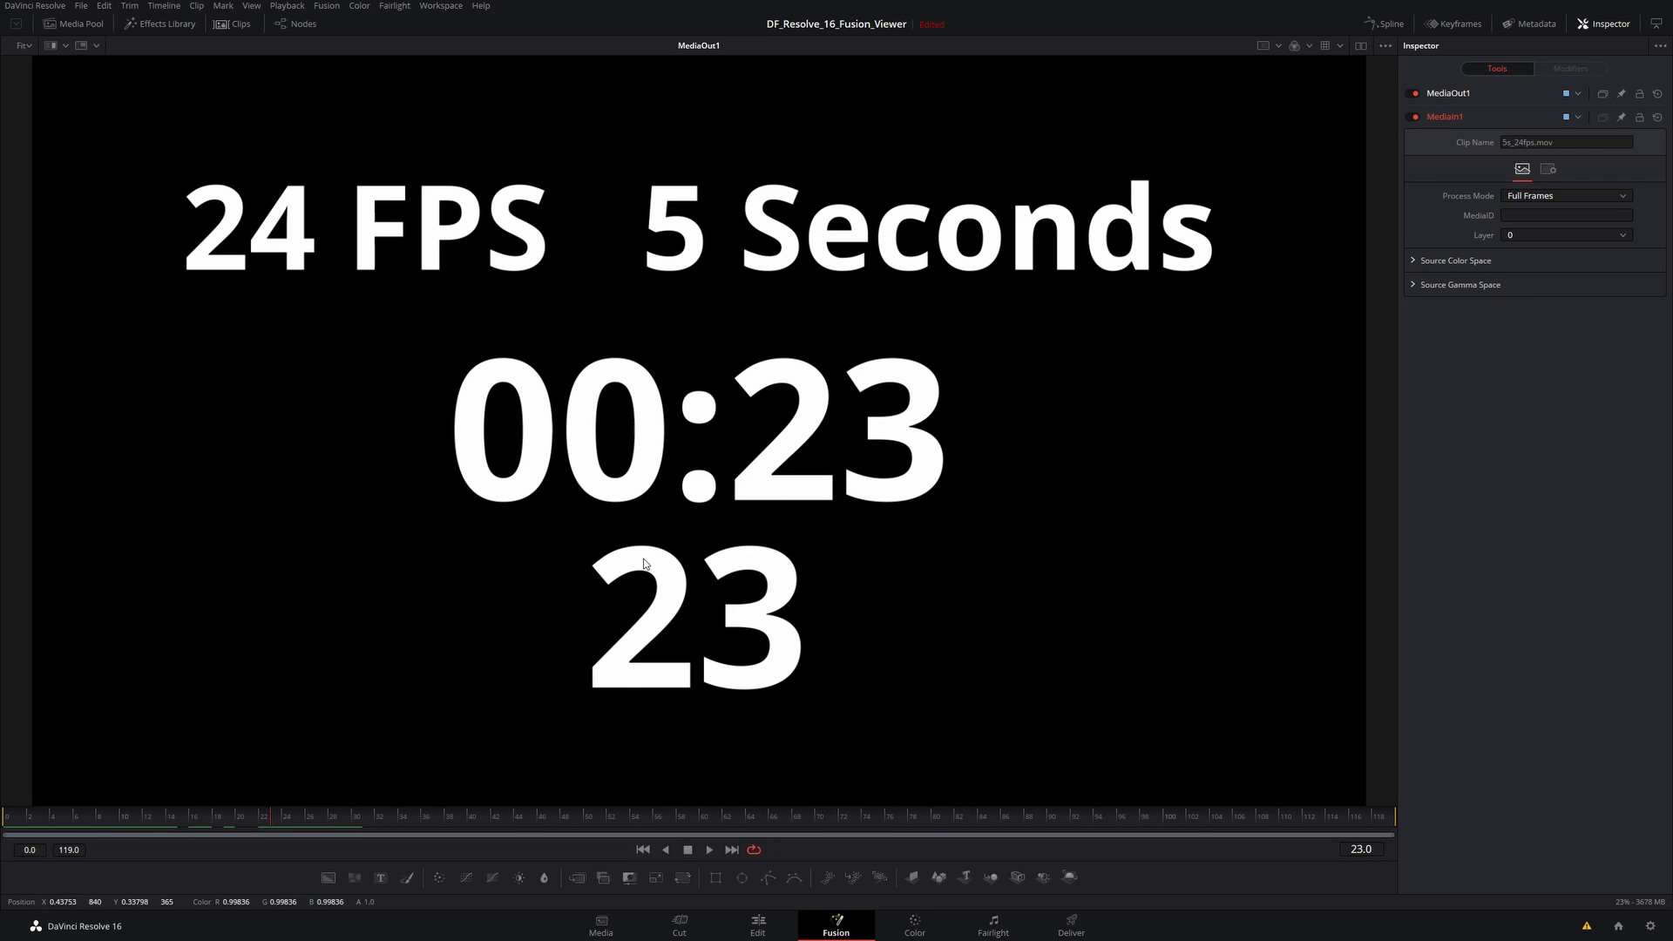
{"action": "left_click_drag", "start_coordinate": [265, 815], "coordinate": [5, 820]}
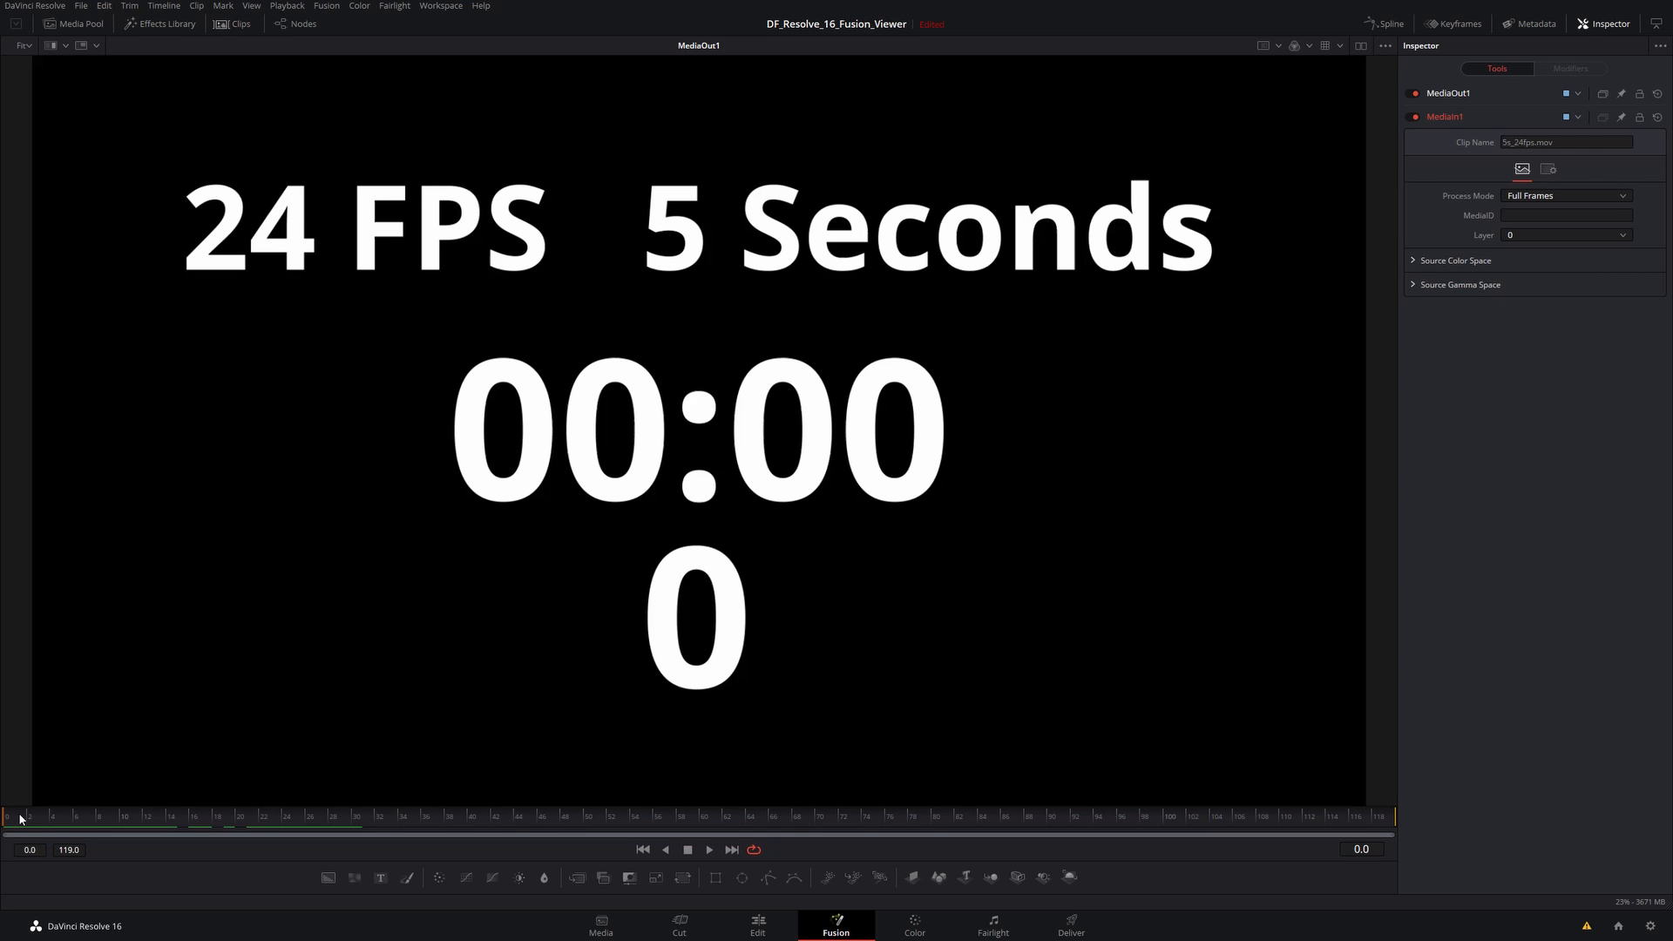
{"action": "left_click", "coordinate": [264, 820]}
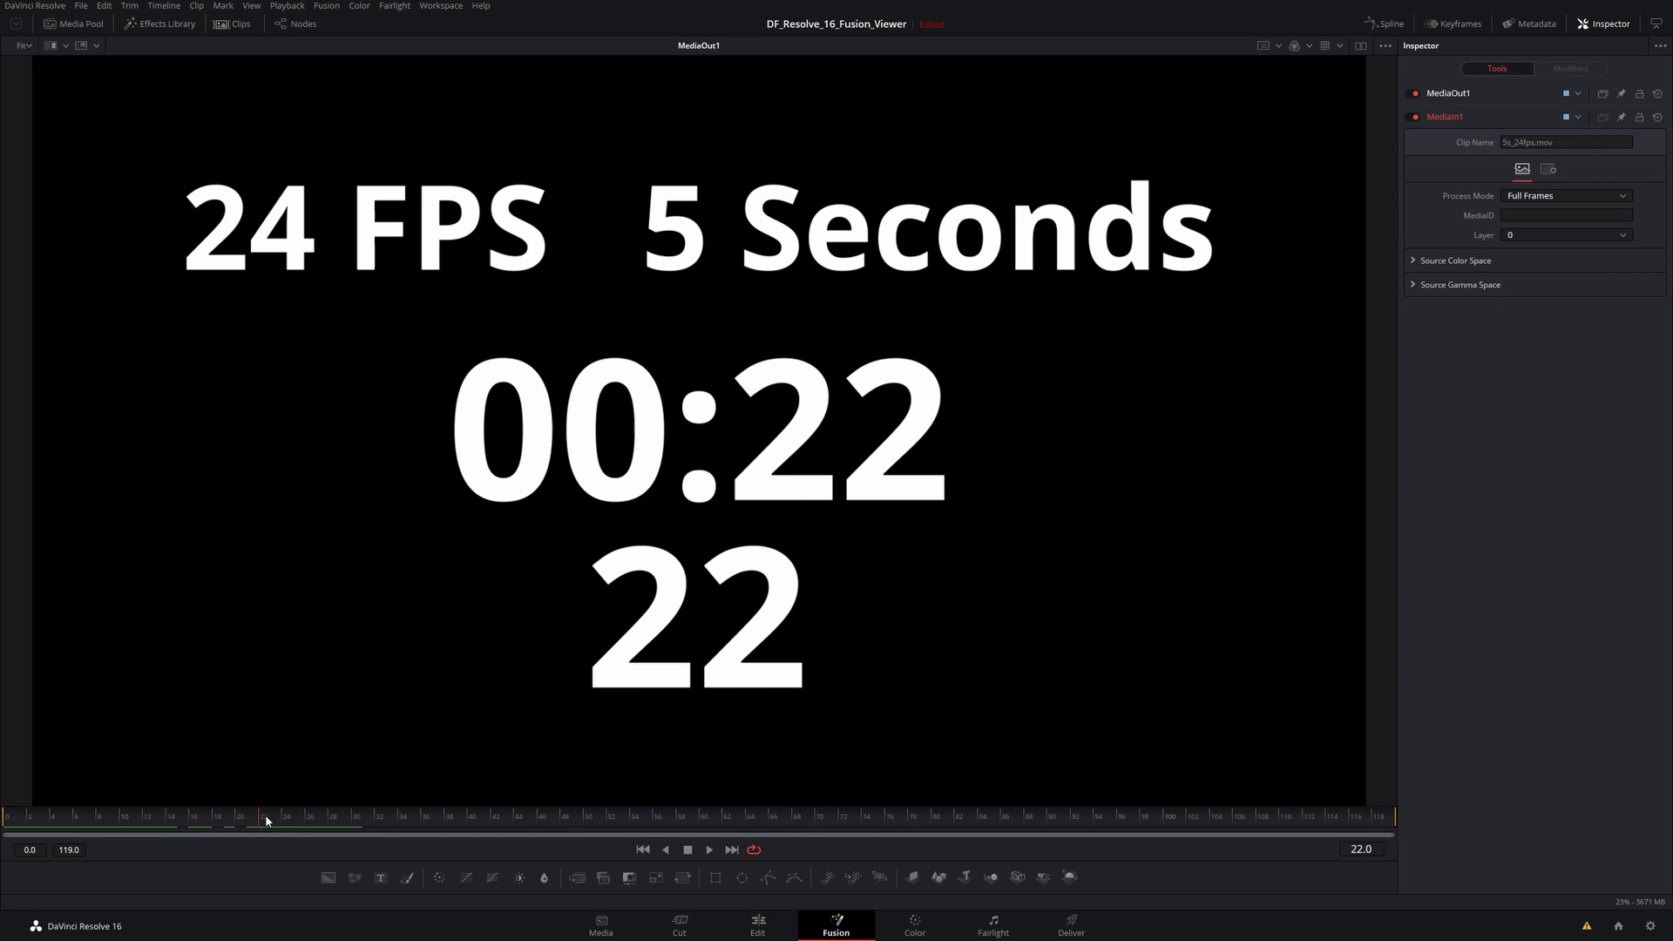
{"action": "left_click_drag", "start_coordinate": [266, 821], "coordinate": [272, 829]}
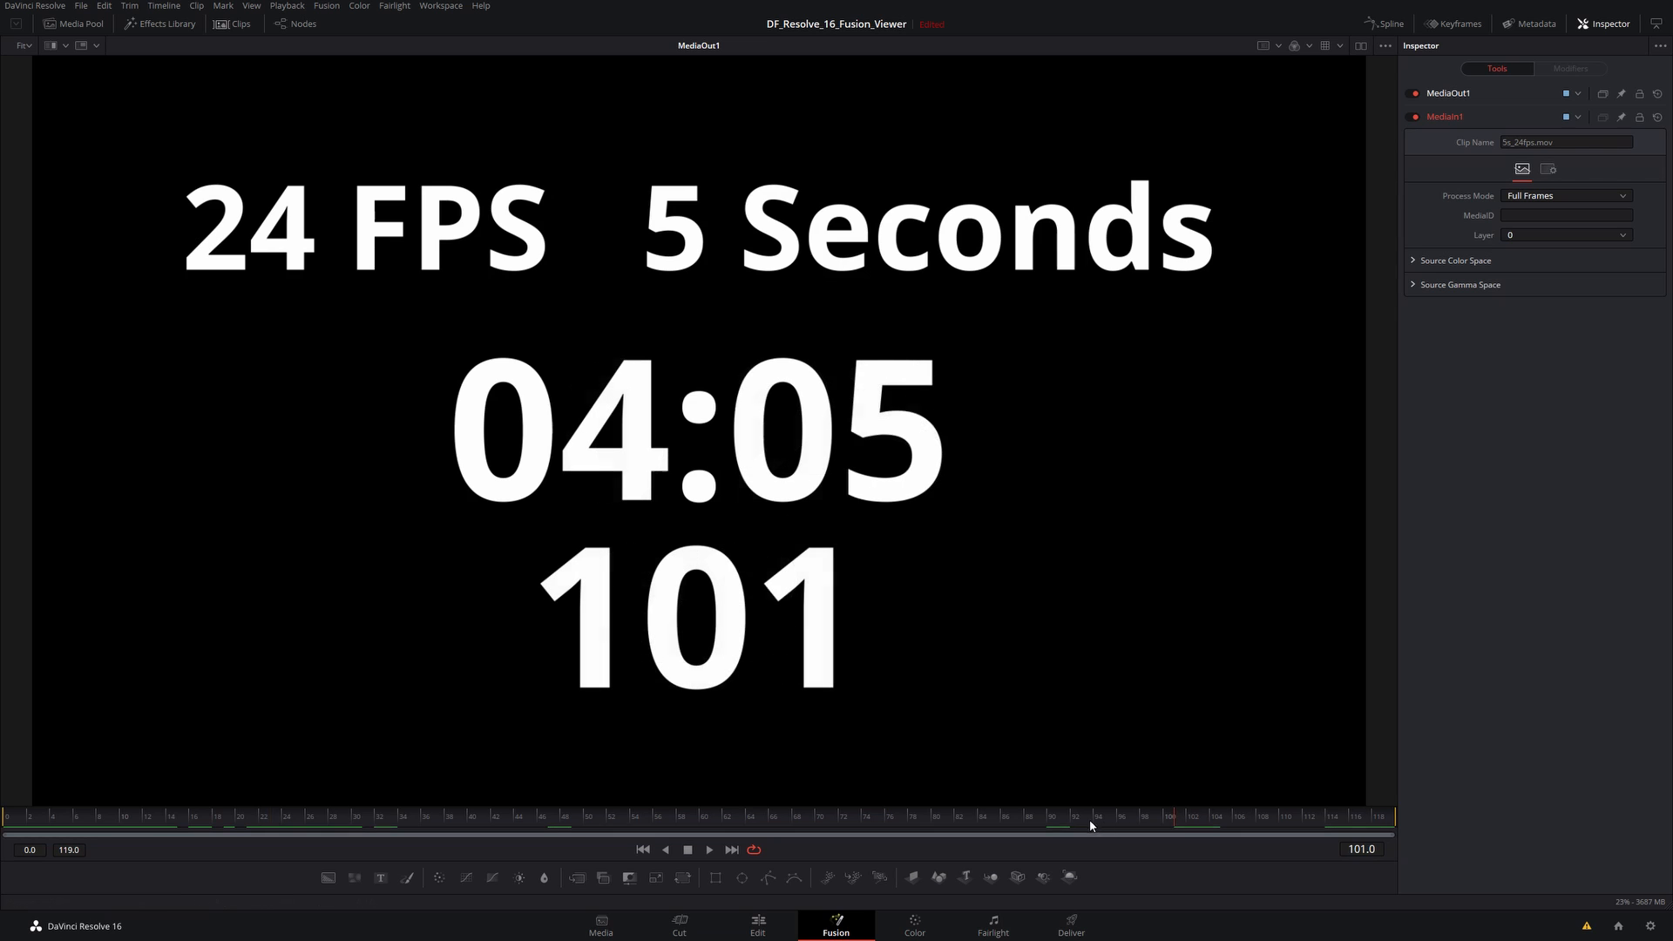
{"action": "left_click_drag", "start_coordinate": [1176, 821], "coordinate": [1392, 821]}
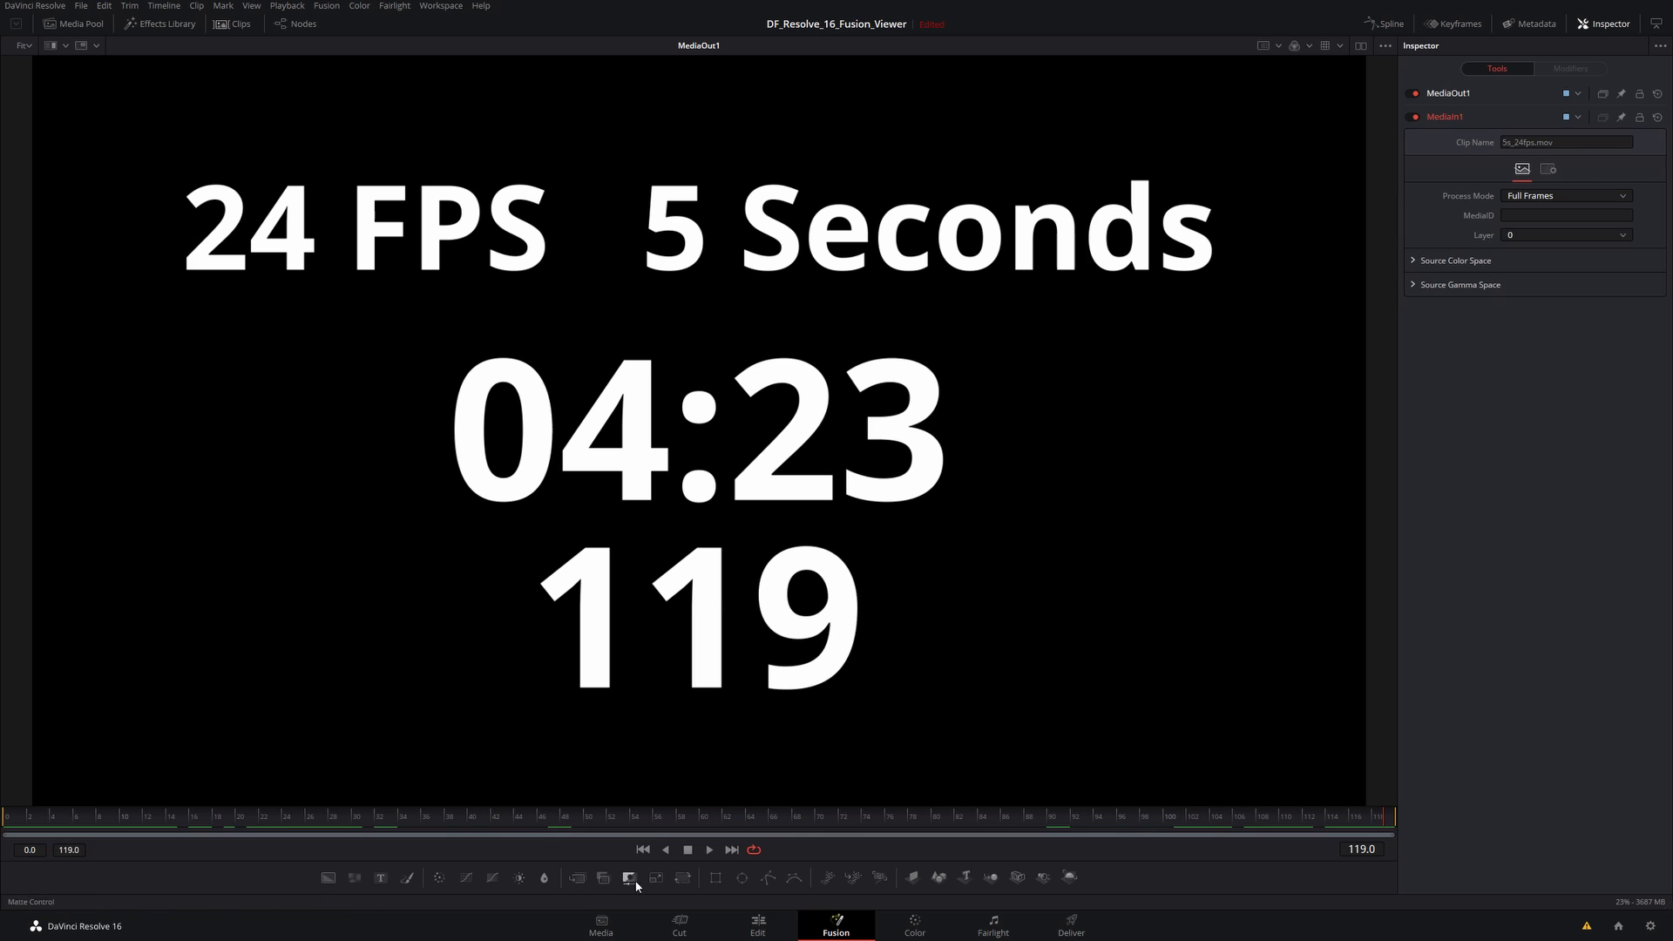
Step: Return to the Cut page at the timeline start and inspect the clip information of 5s_30fps.mov
{"action": "left_click", "coordinate": [680, 927]}
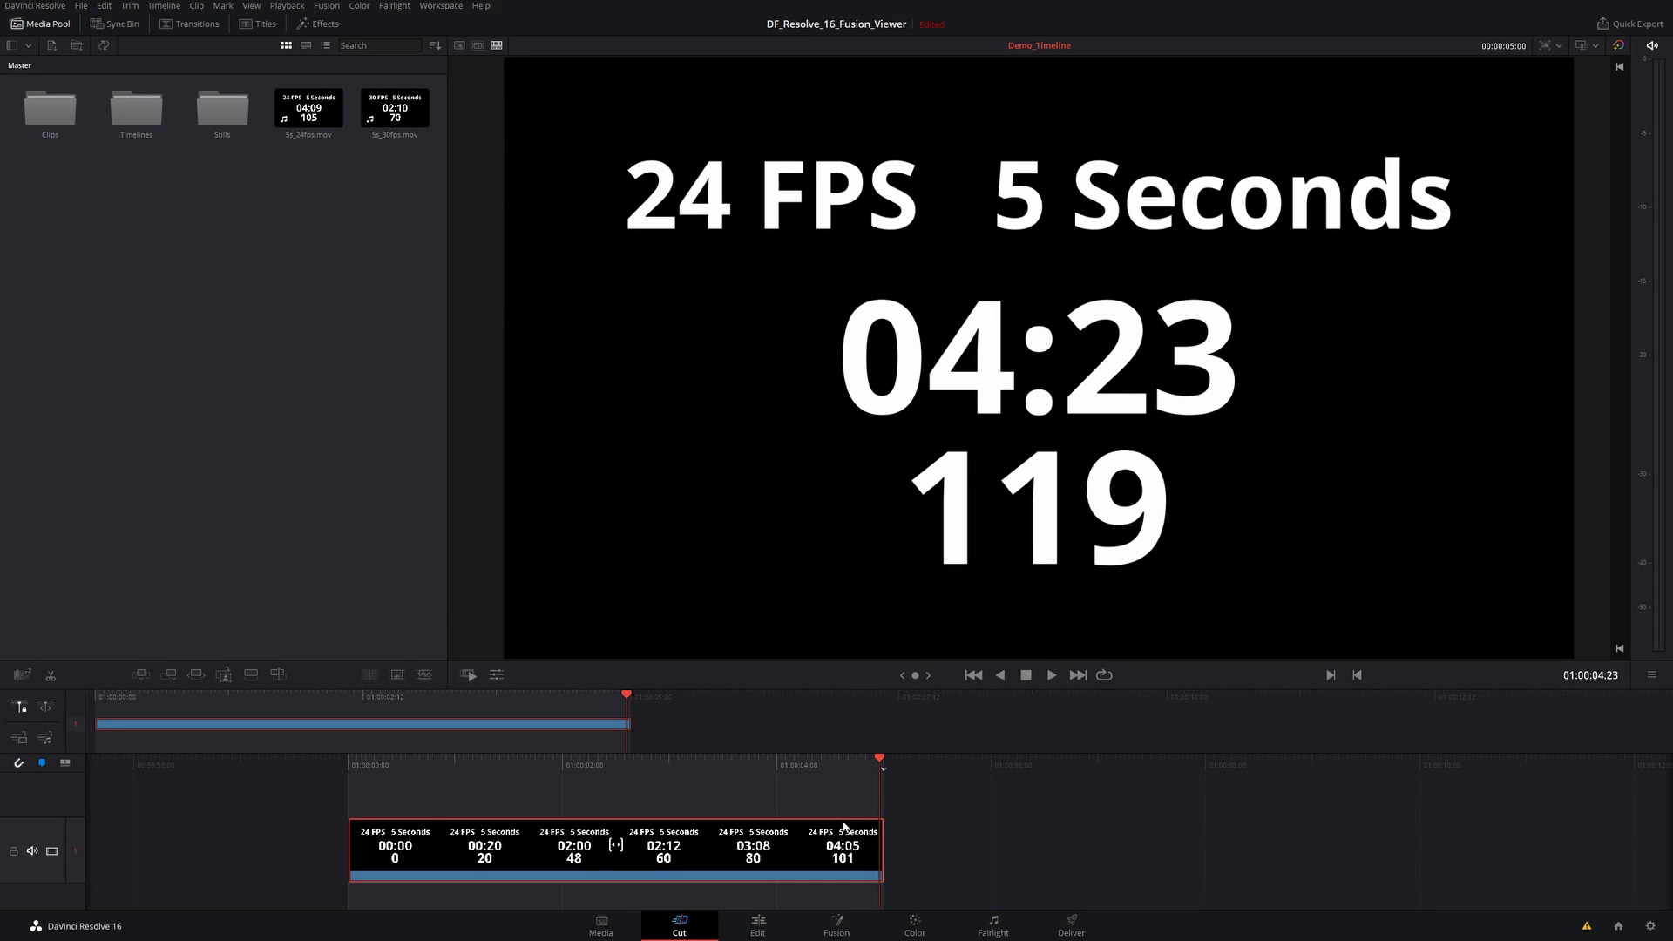
{"action": "key", "text": "Home"}
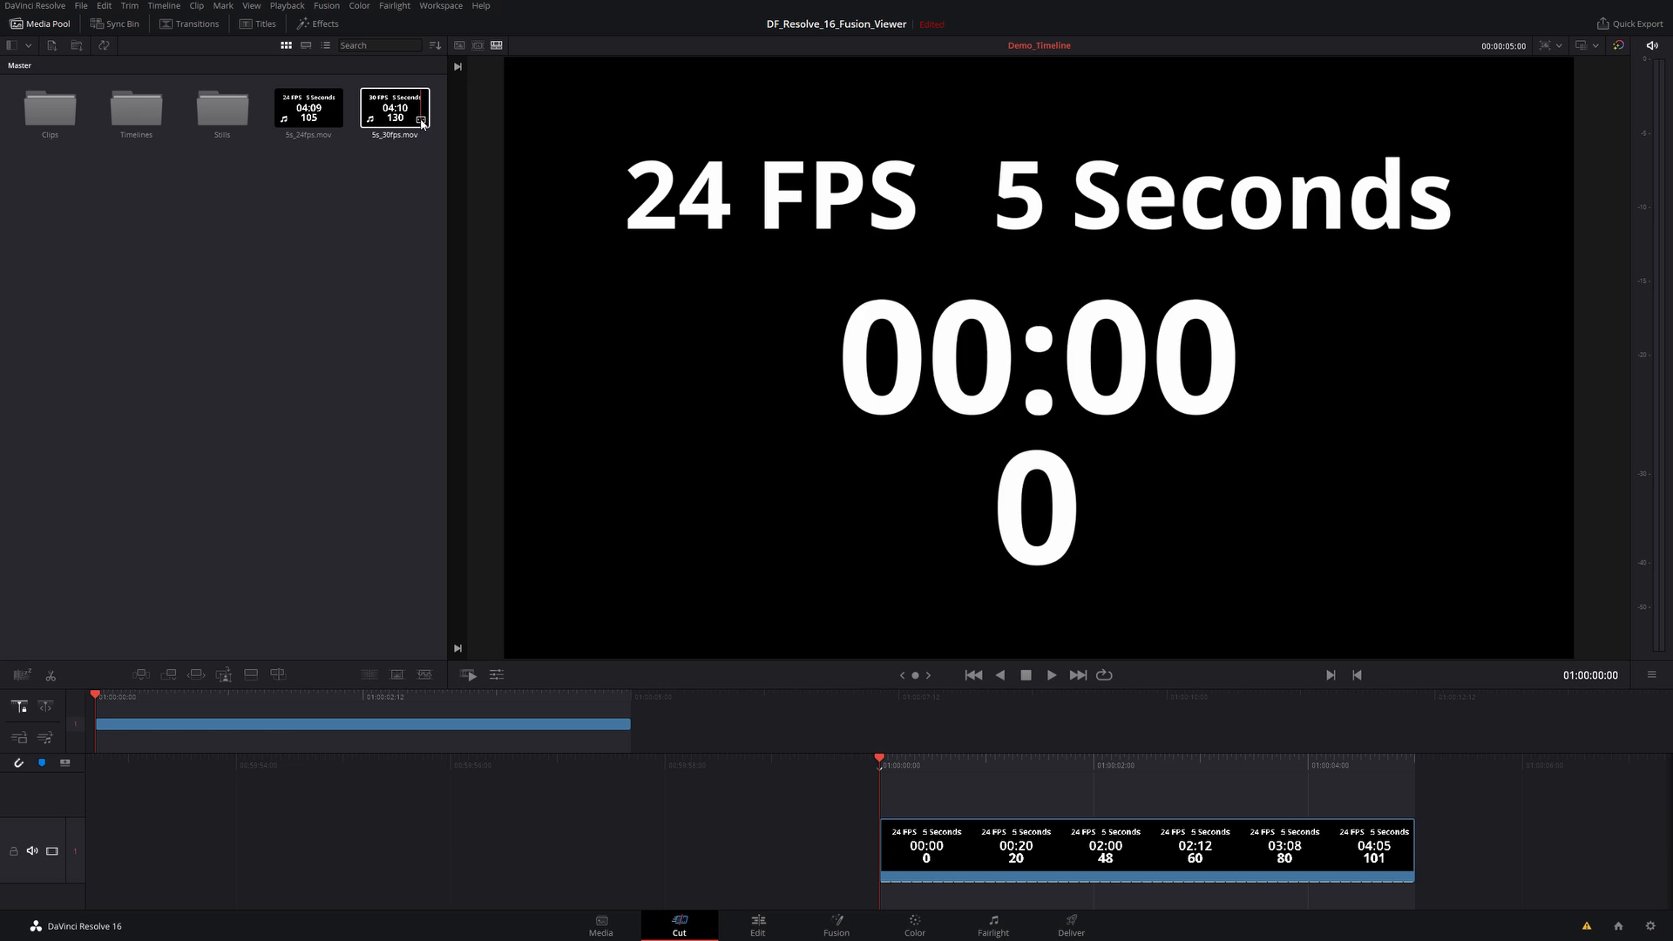
{"action": "mouse_move", "coordinate": [421, 123]}
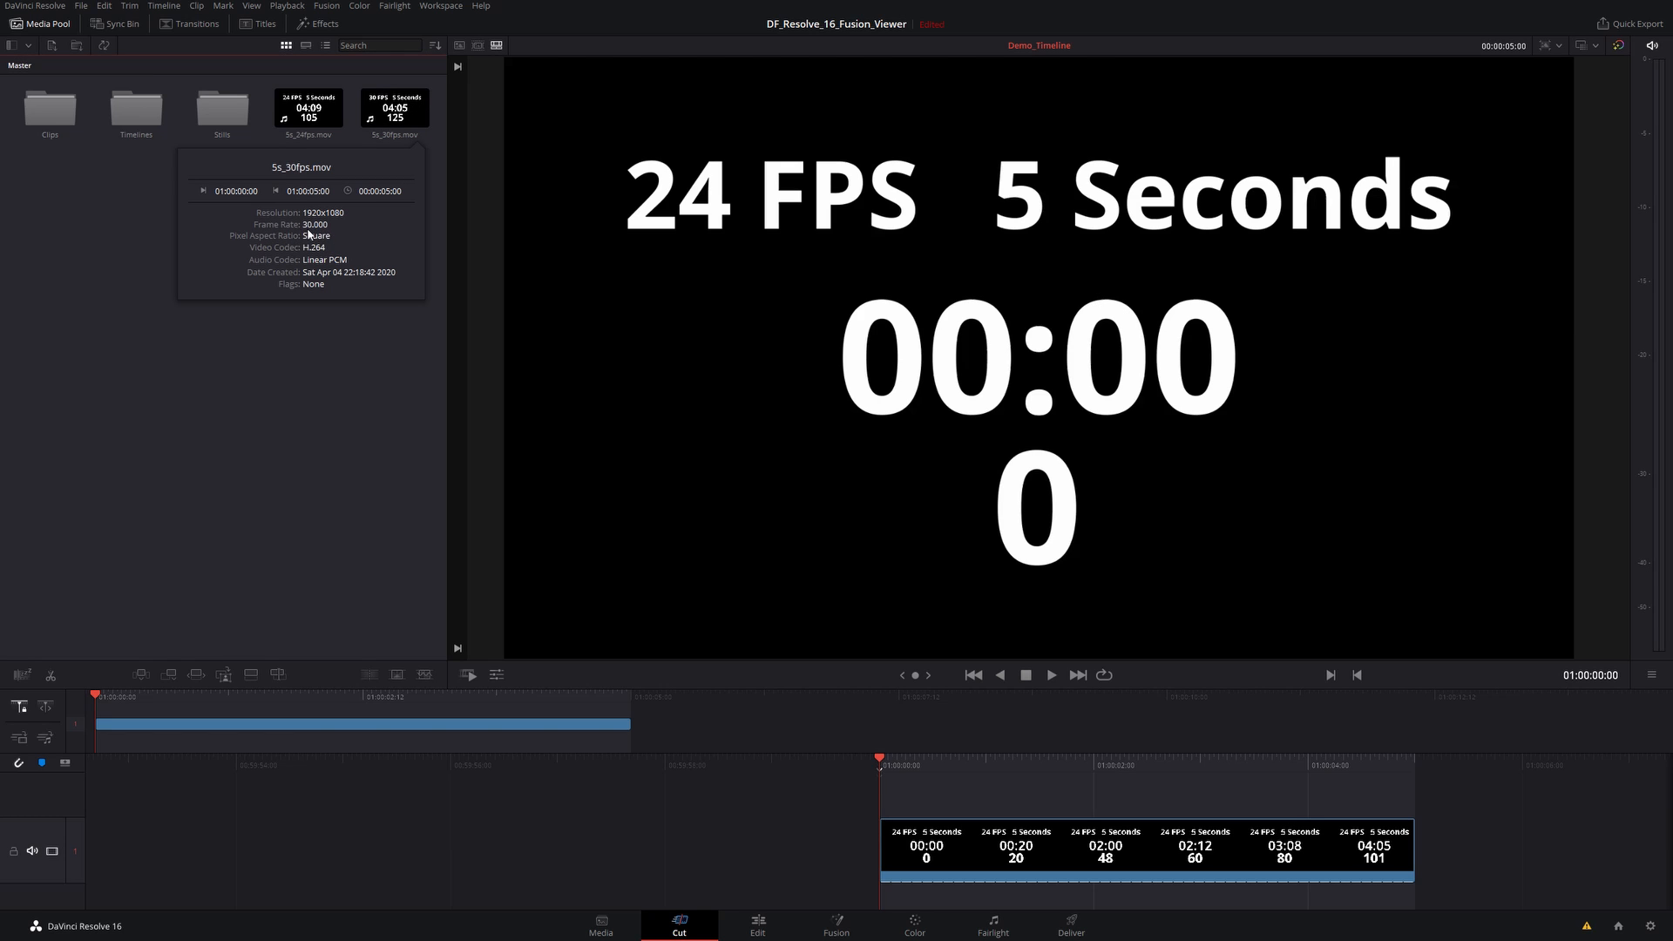
{"action": "left_click", "coordinate": [335, 120]}
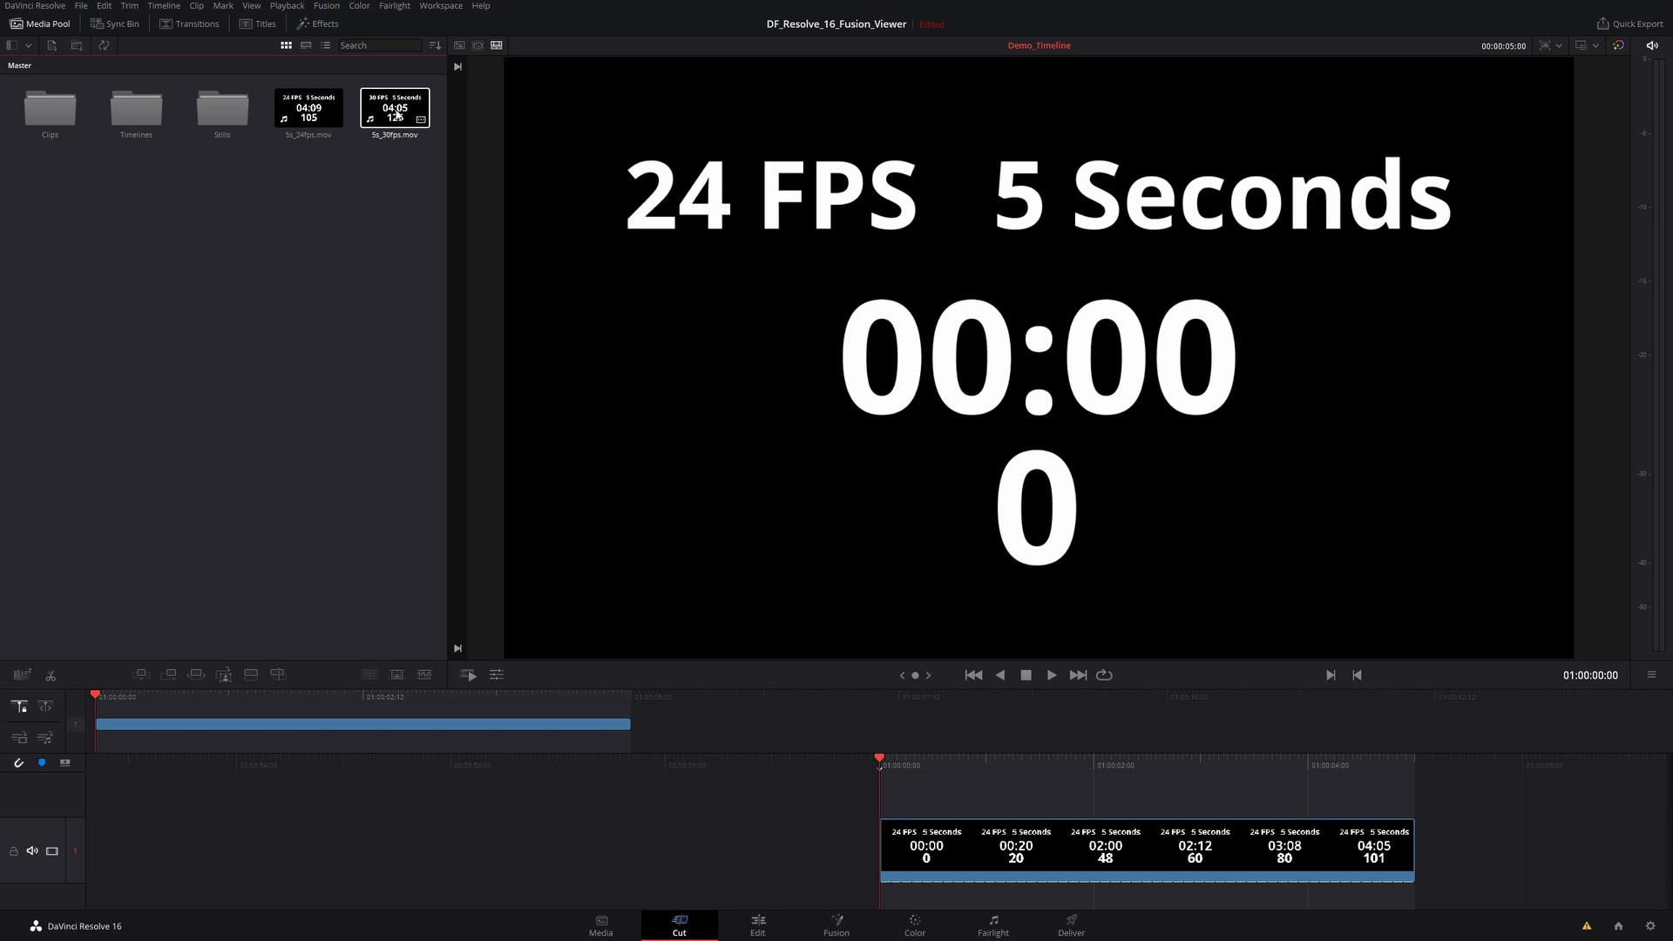
Step: Check the playback frame rate in the project's Master Settings and close the settings without saving
{"action": "left_click", "coordinate": [1553, 49]}
{"action": "left_click", "coordinate": [1565, 171]}
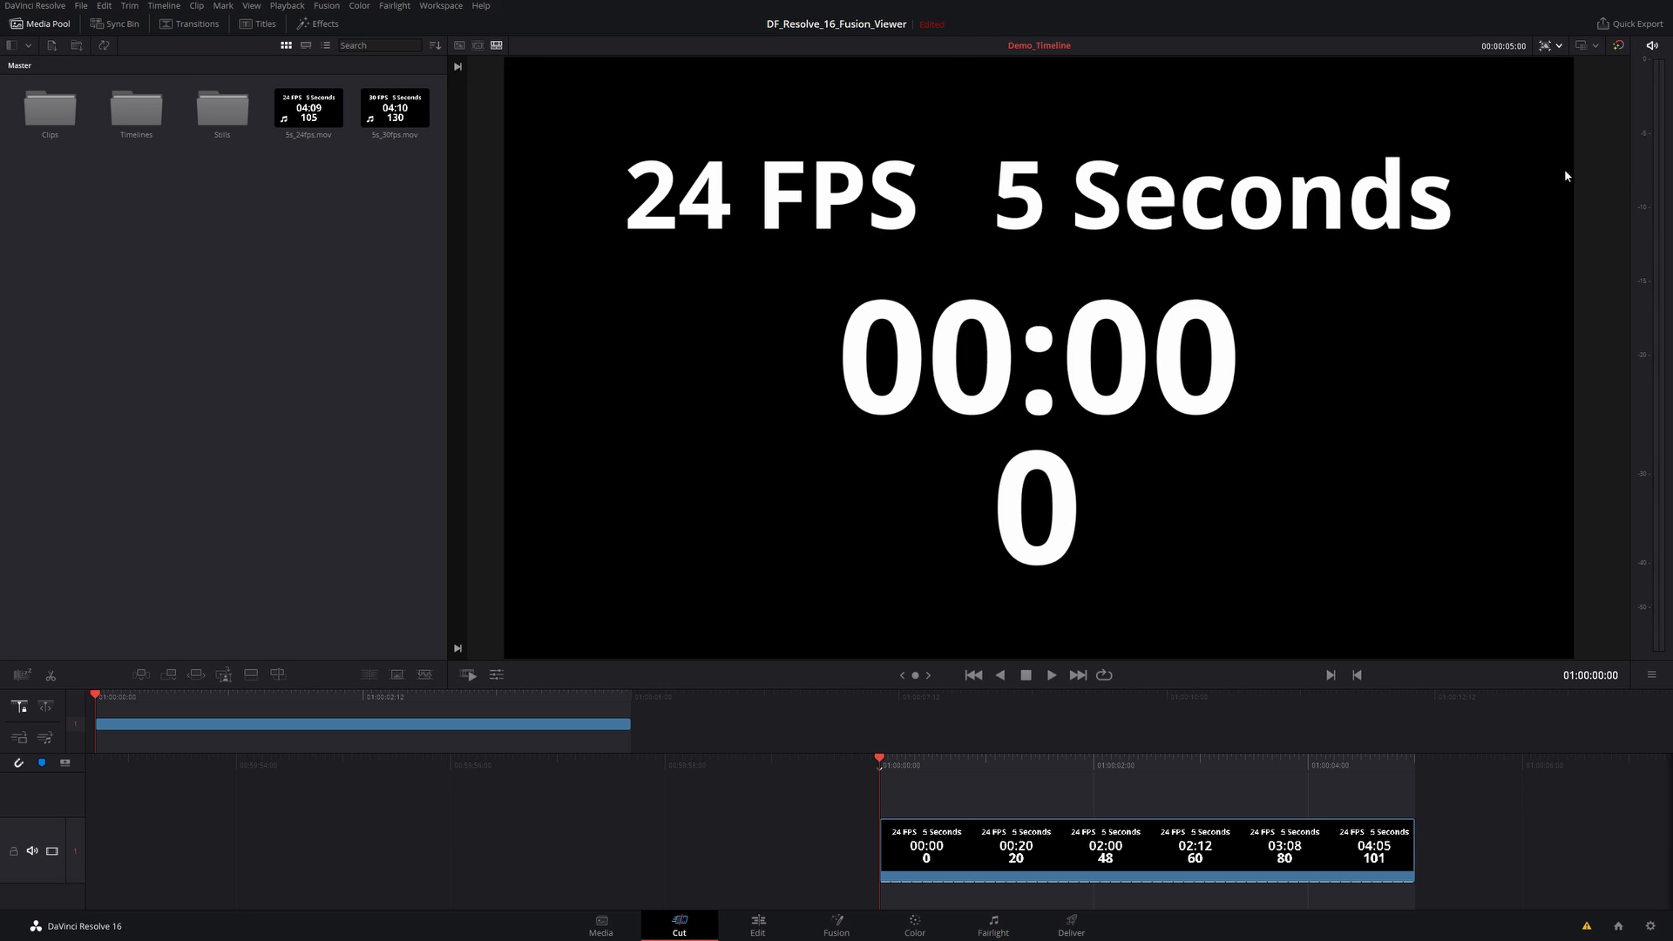
{"action": "key", "text": "shift+9"}
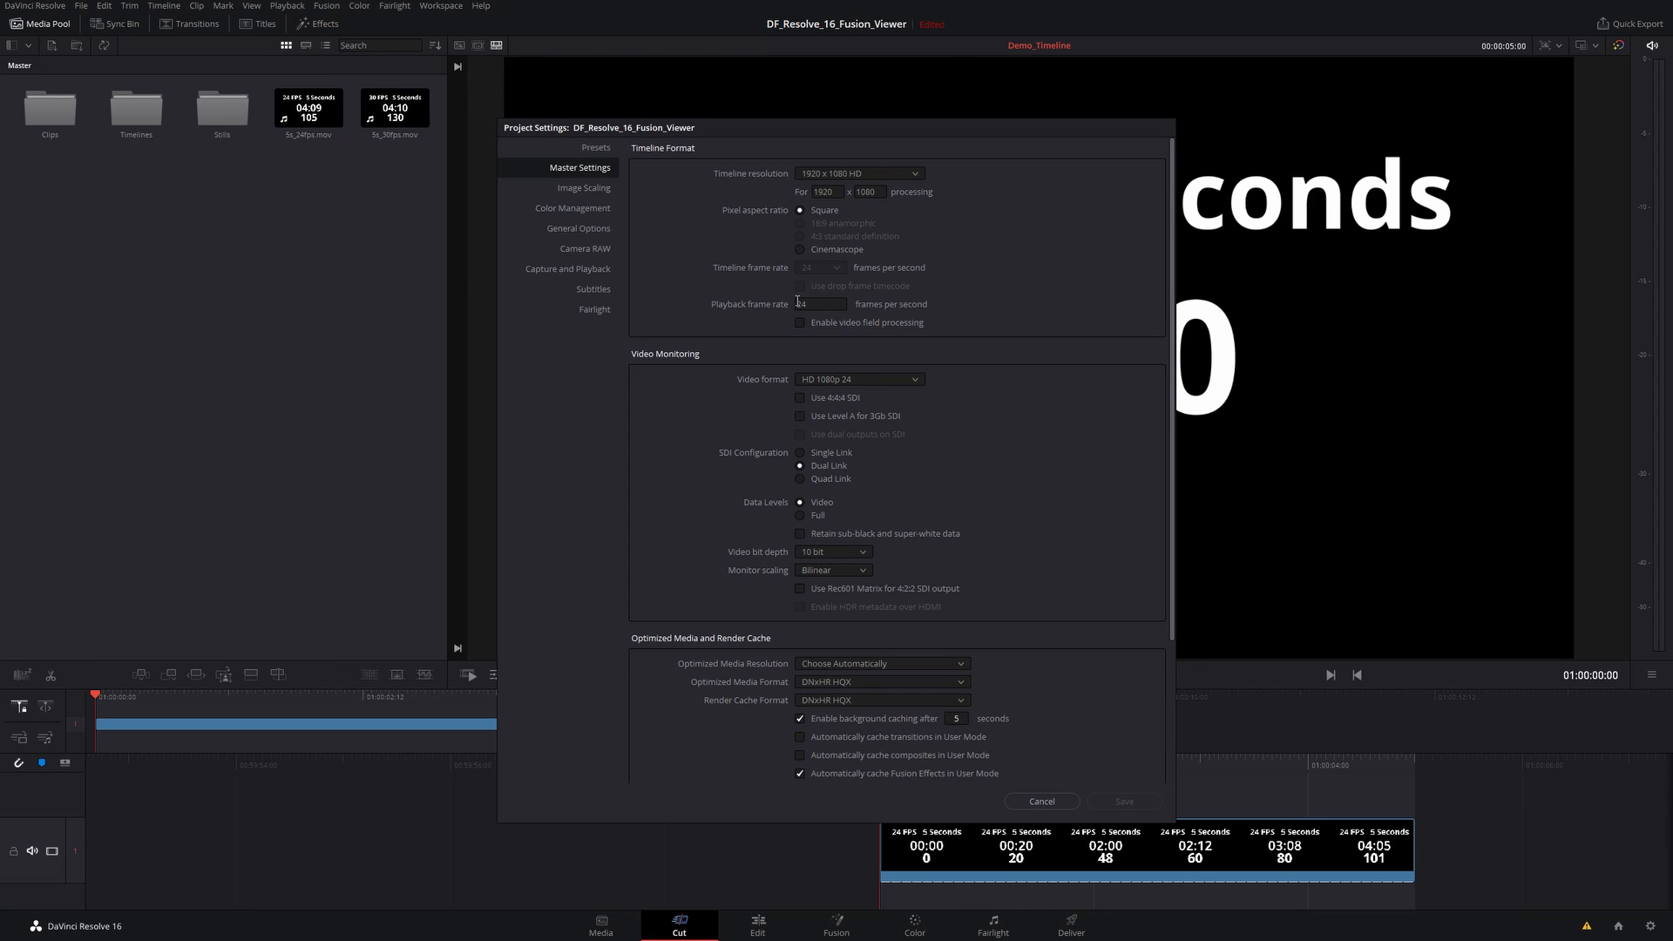
{"action": "double_click", "coordinate": [798, 304]}
{"action": "left_click", "coordinate": [818, 306]}
{"action": "left_click", "coordinate": [1013, 807]}
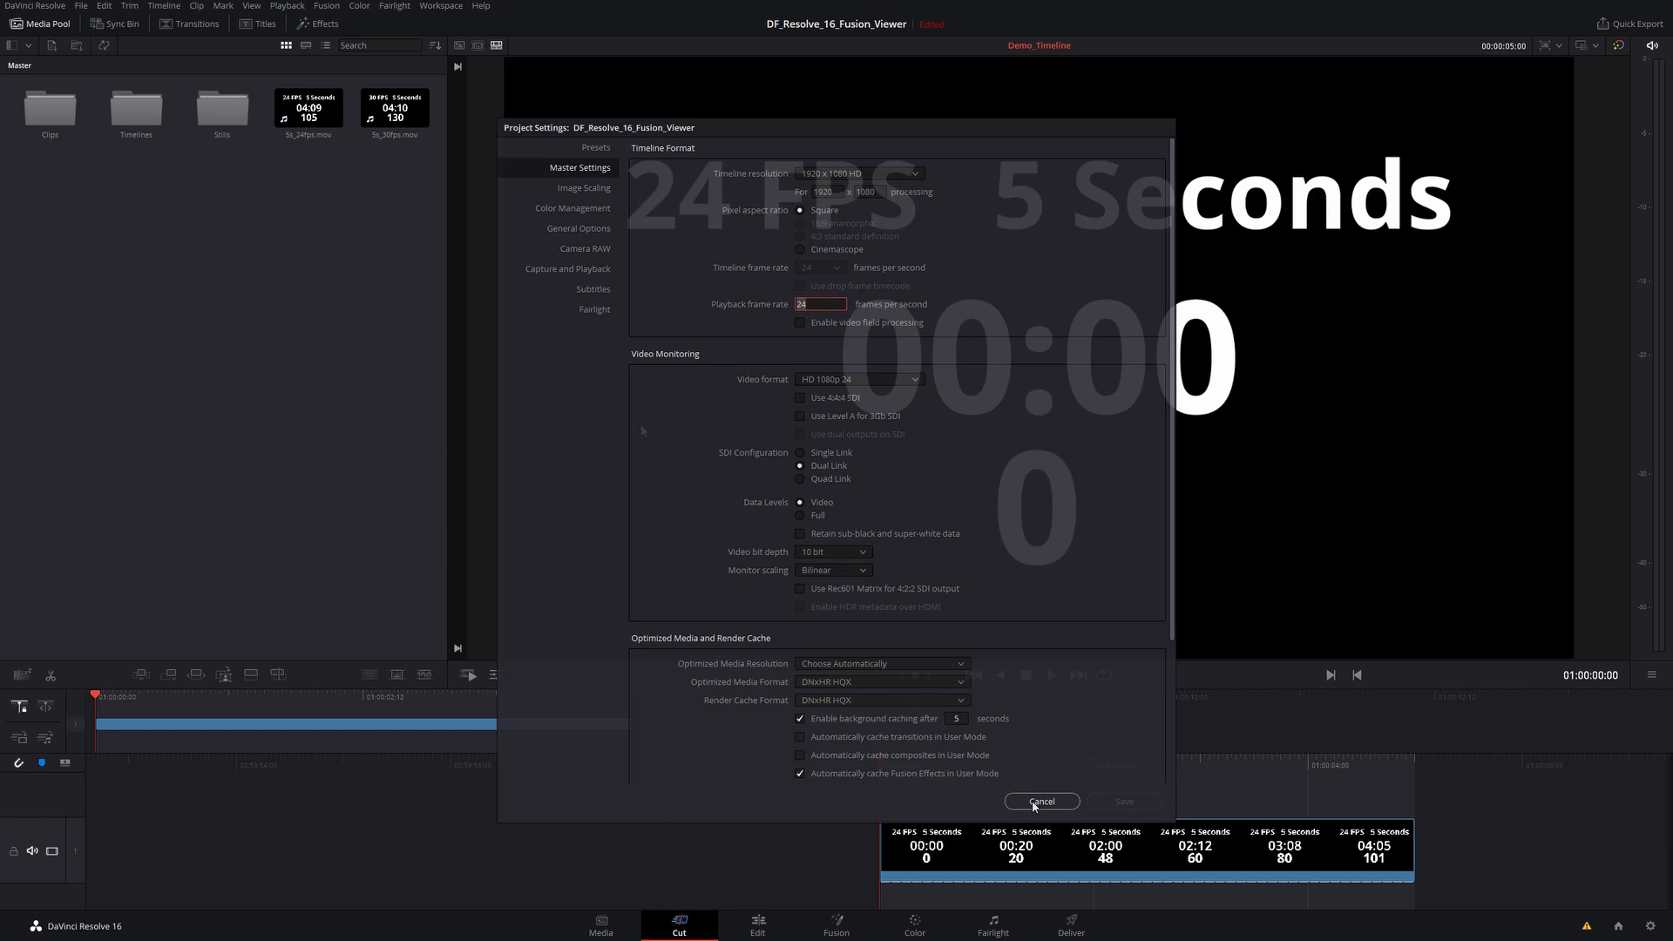
Step: Append 5s_30fps.mov to Demo_Timeline directly after the 24 fps clip
{"action": "left_click_drag", "start_coordinate": [377, 110], "coordinate": [1393, 808]}
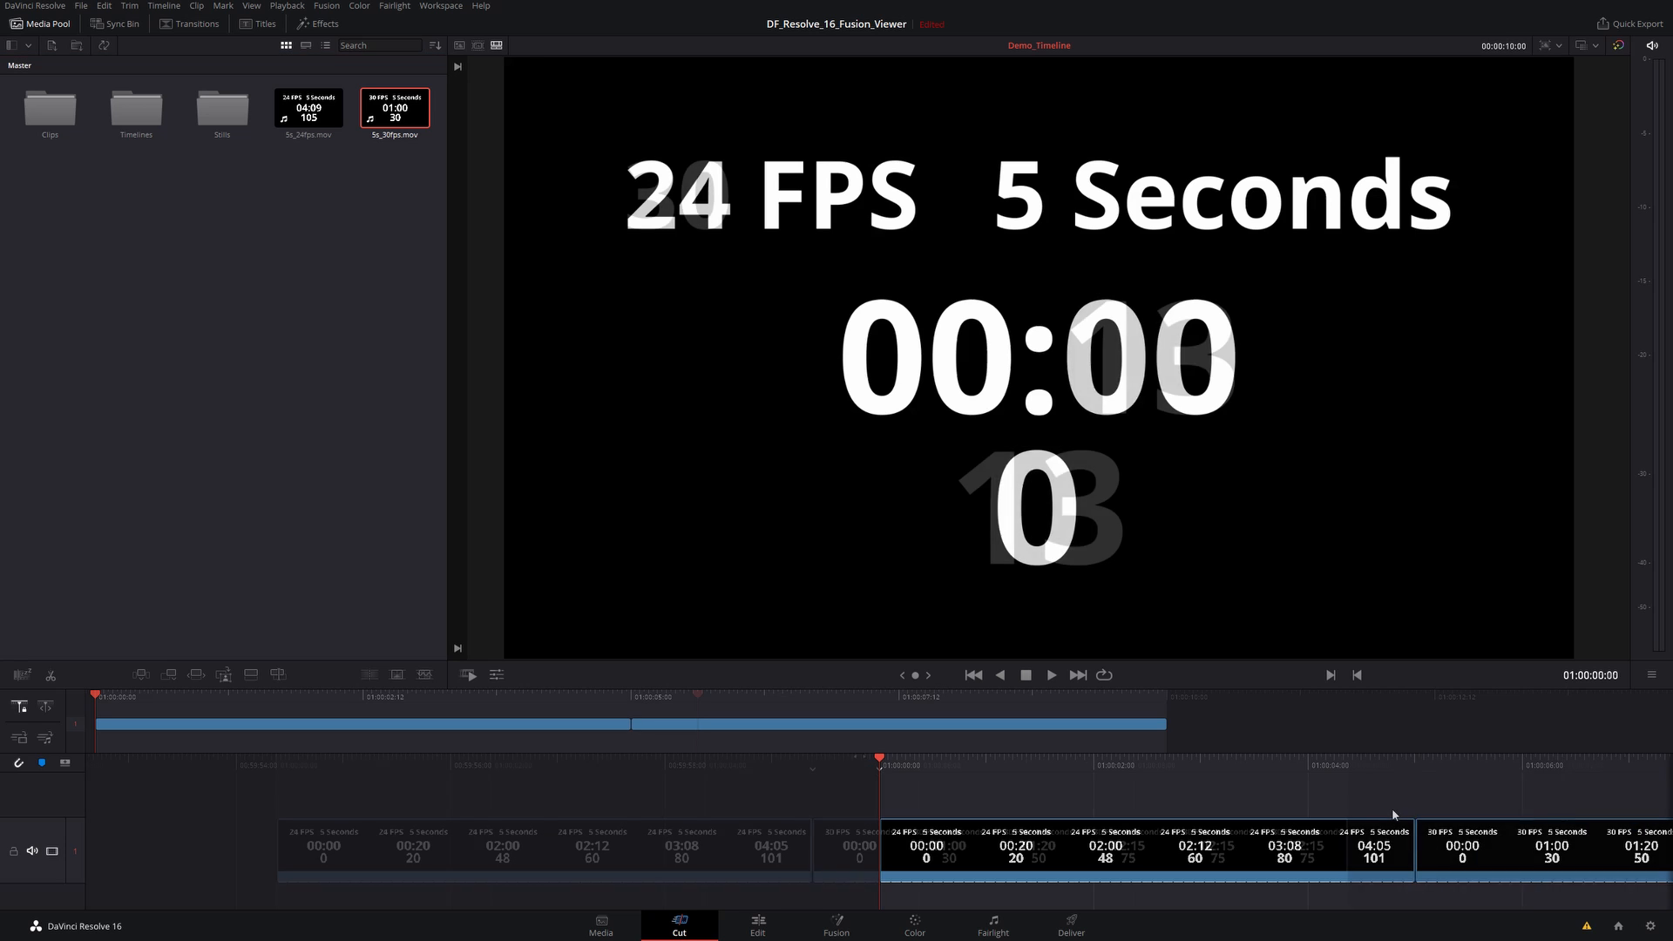
{"action": "left_click", "coordinate": [1109, 869]}
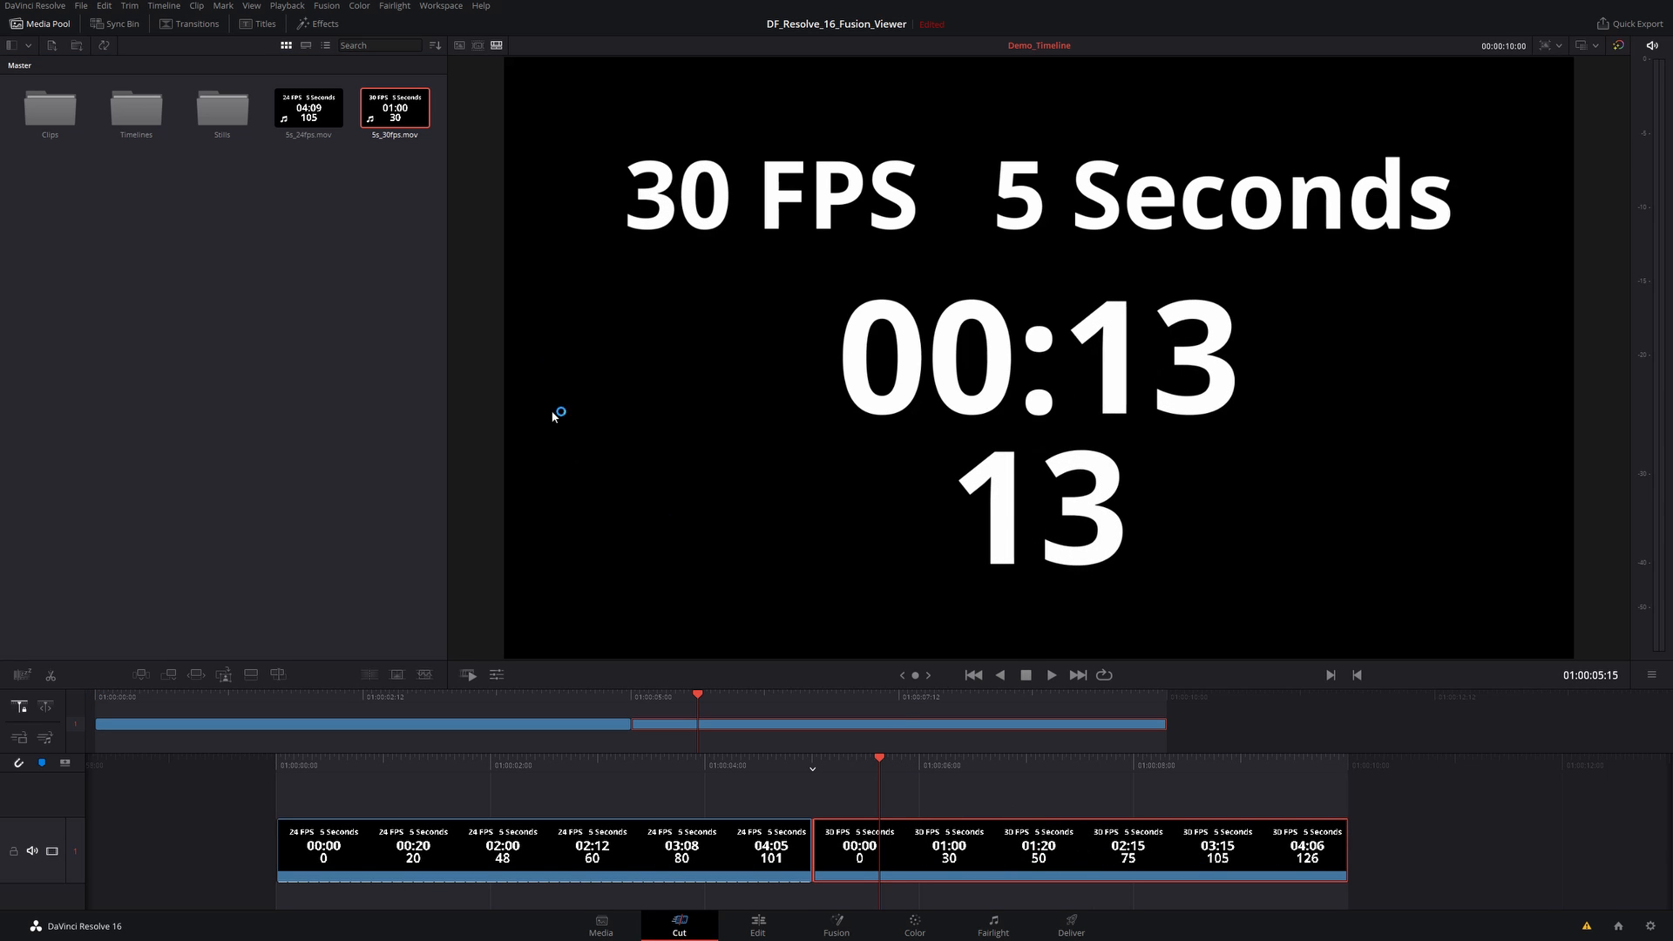
Step: Examine 5s_30fps.mov in the source viewer, stepping frame by frame from its start to frame 29
{"action": "left_click", "coordinate": [399, 106]}
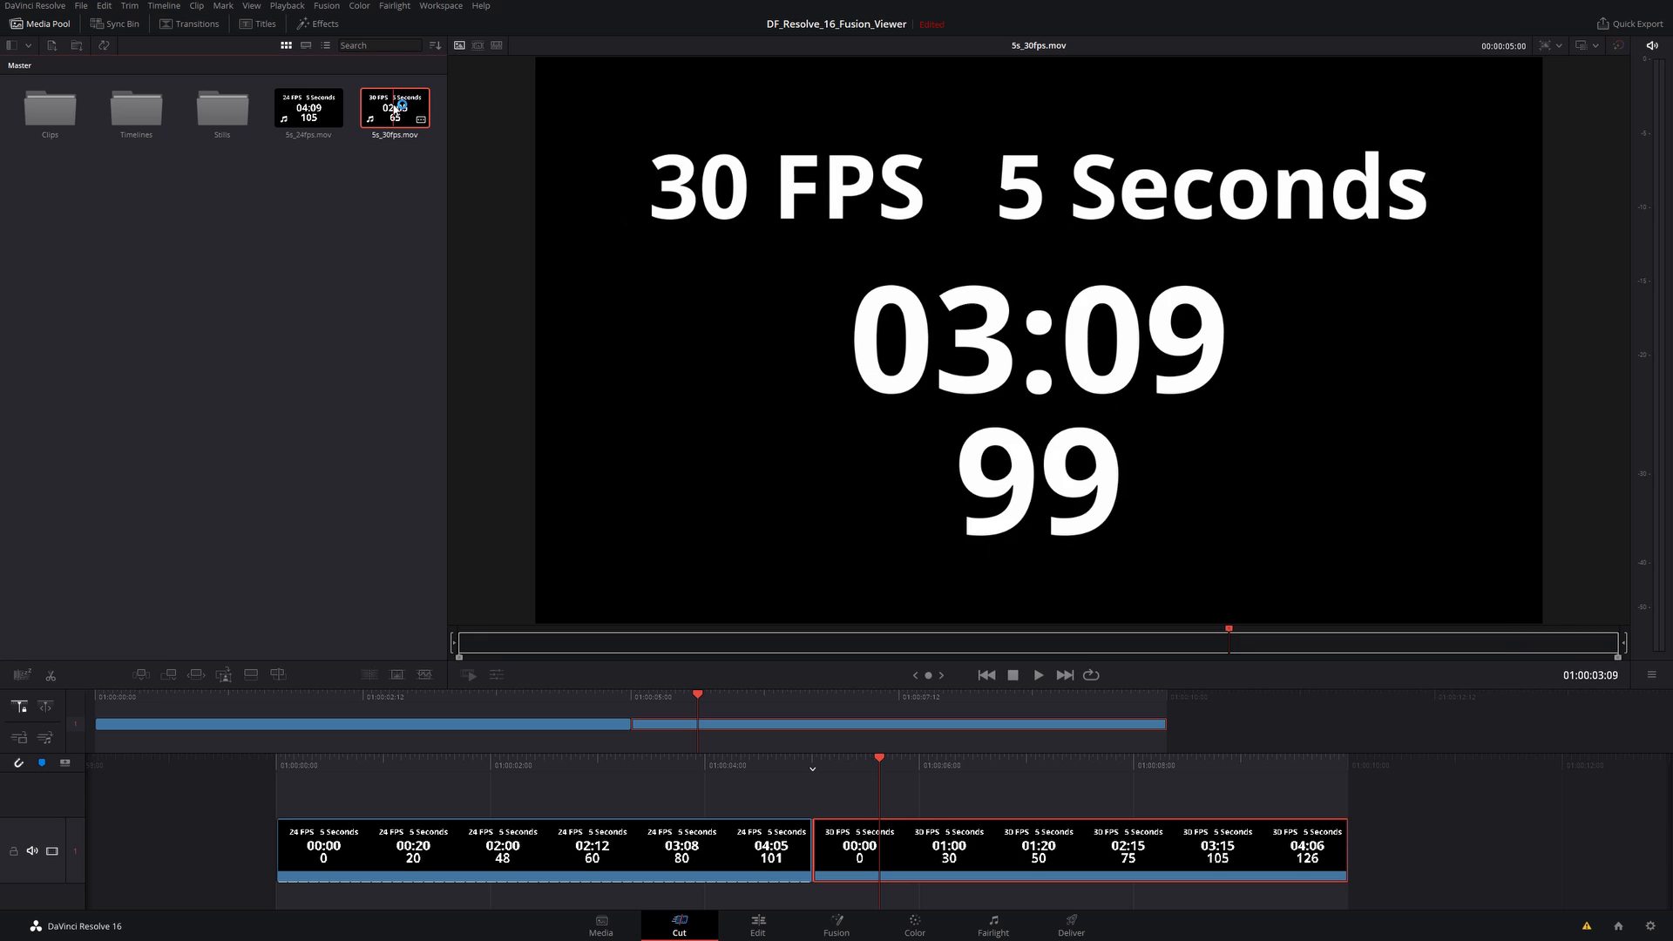
{"action": "key", "text": "space"}
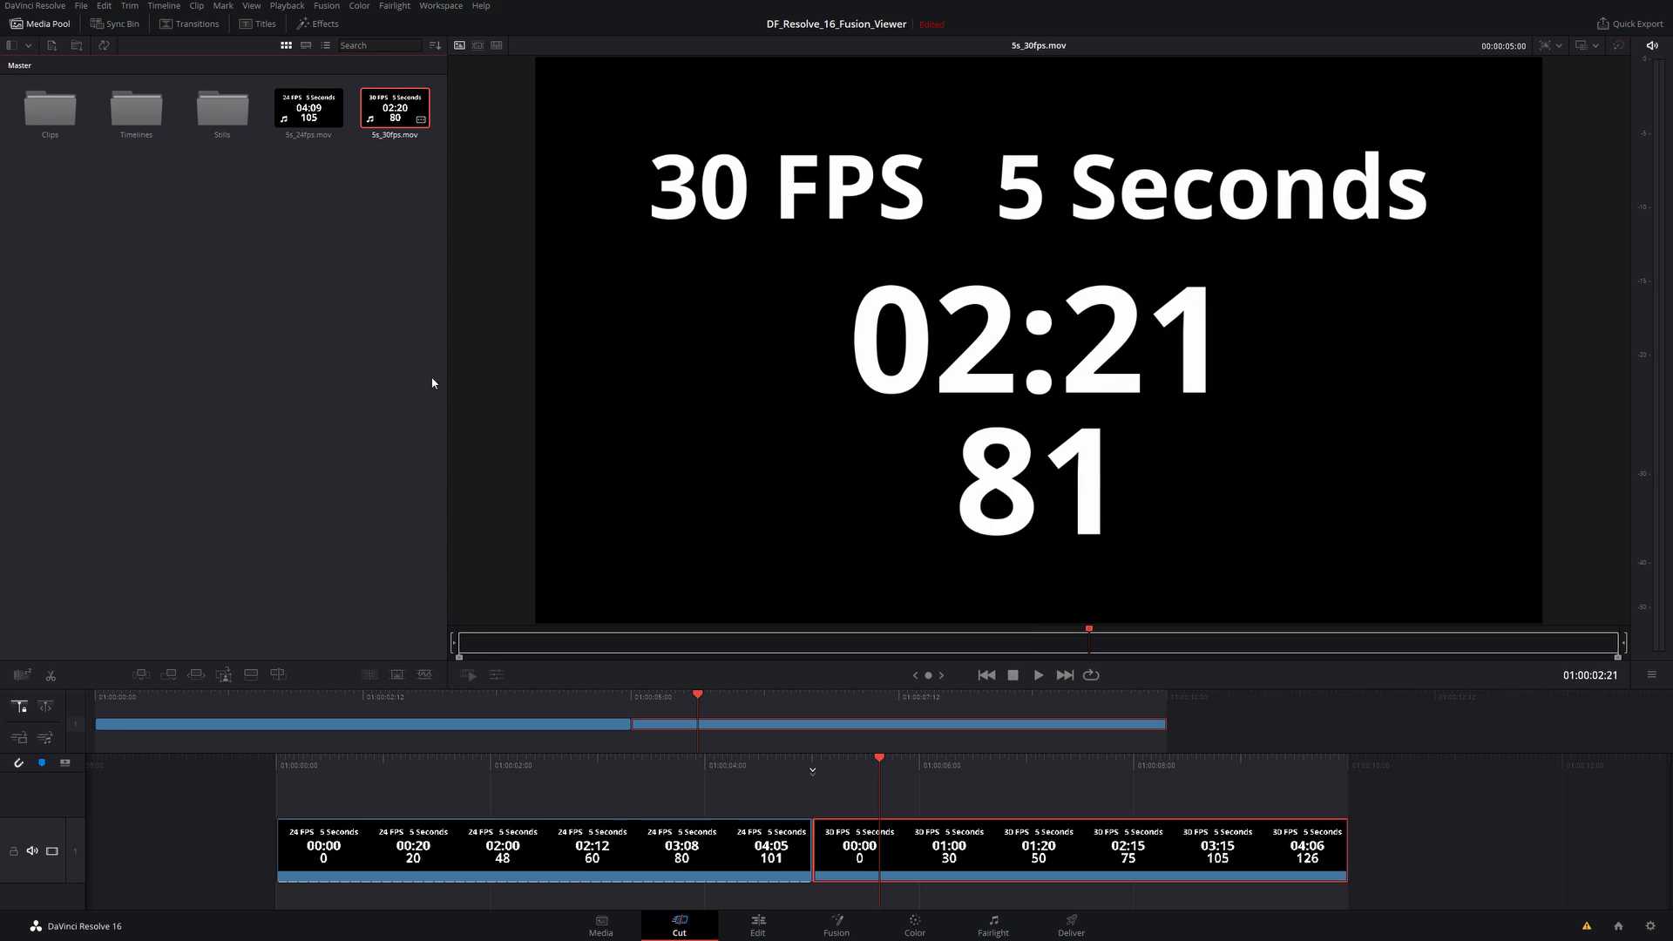
{"action": "left_click", "coordinate": [453, 645]}
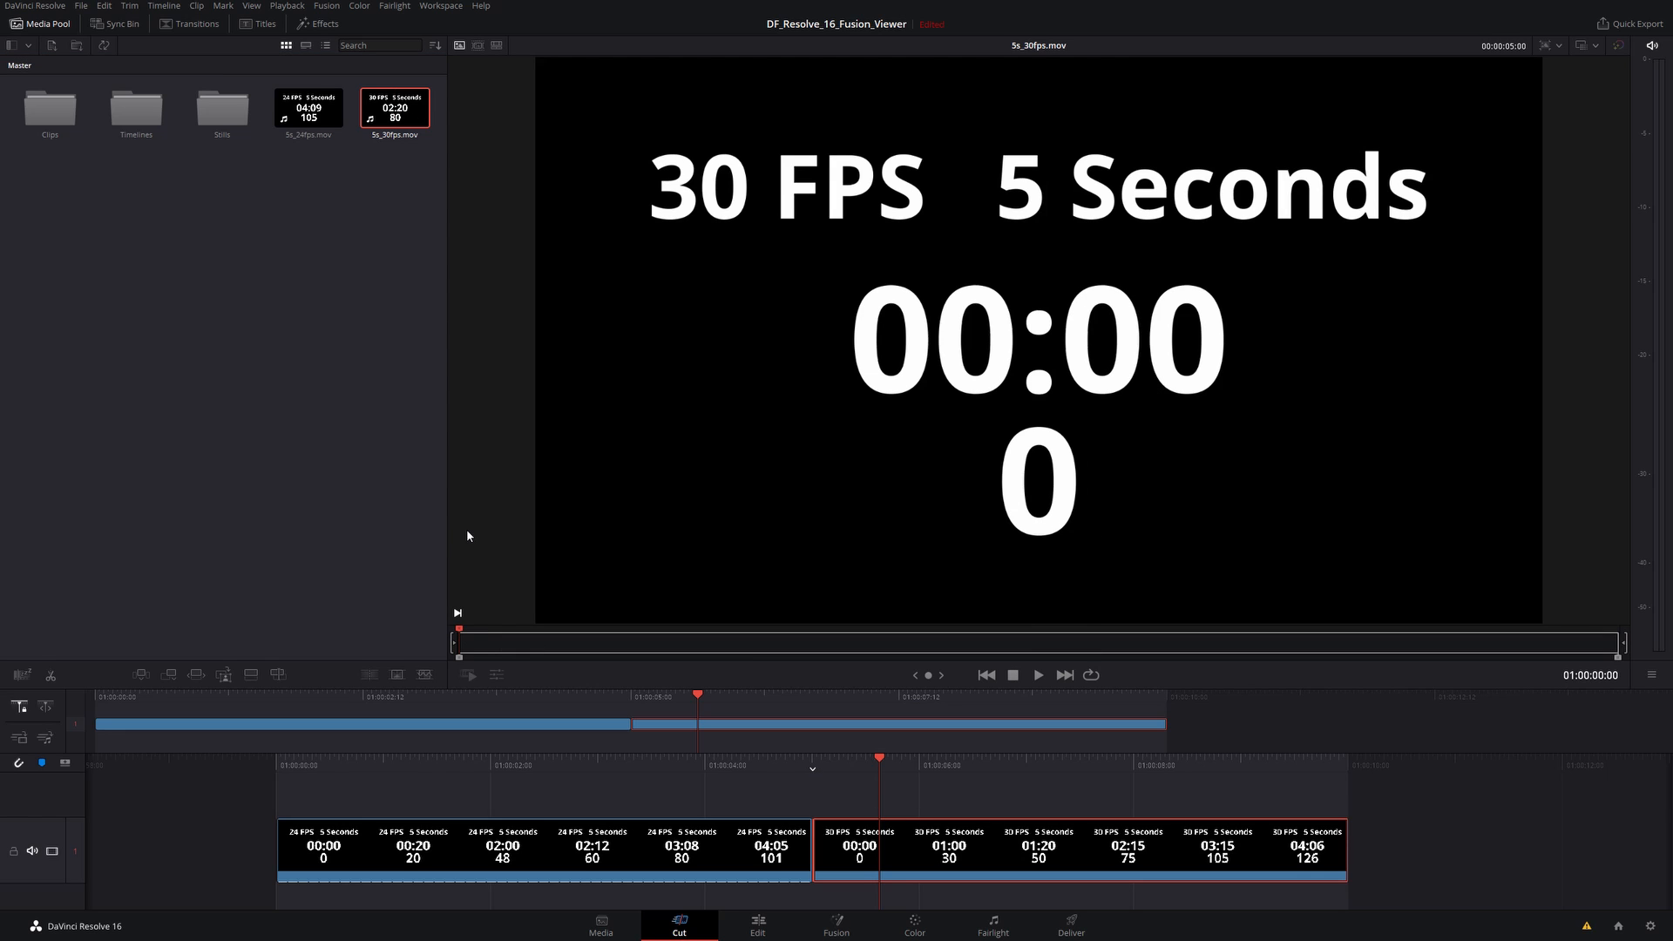
{"action": "key", "text": "Right"}
{"action": "key", "text": "Right"}
{"action": "key", "text": "Right"}
{"action": "key", "text": "Right"}
{"action": "key", "text": "Right"}
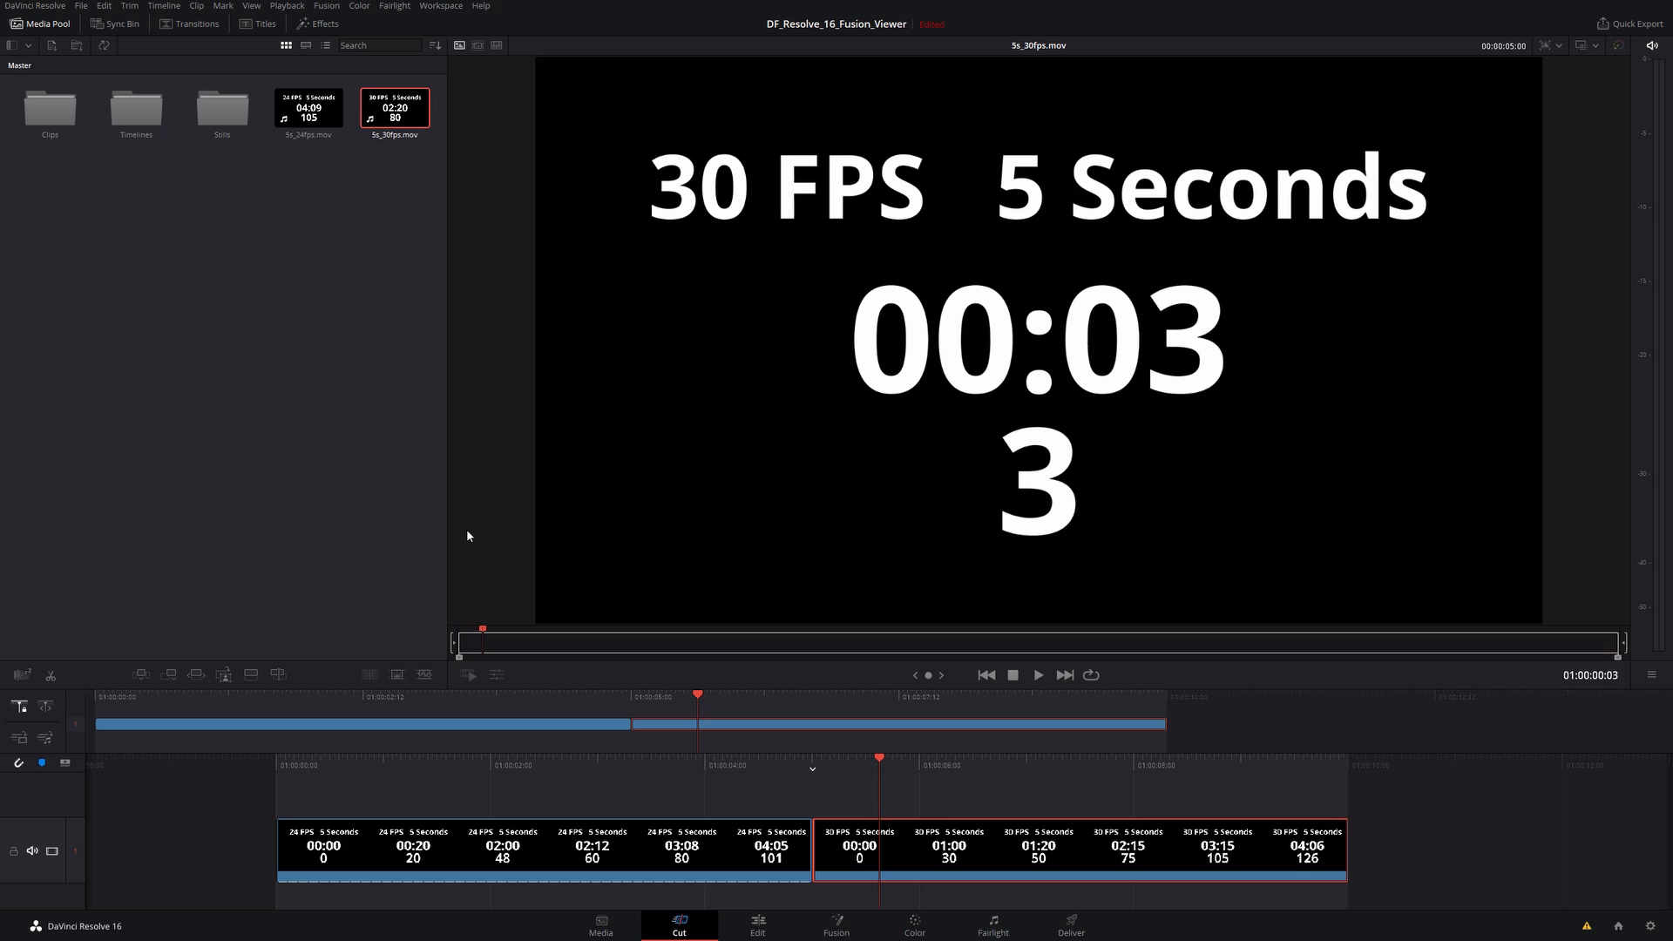
{"action": "key", "text": "Right"}
{"action": "key", "text": "Right"}
{"action": "key", "text": "Right"}
{"action": "key", "text": "Right"}
{"action": "key", "text": "Right"}
{"action": "key", "text": "Right"}
{"action": "key", "text": "Right"}
{"action": "key", "text": "Right"}
{"action": "key", "text": "Right"}
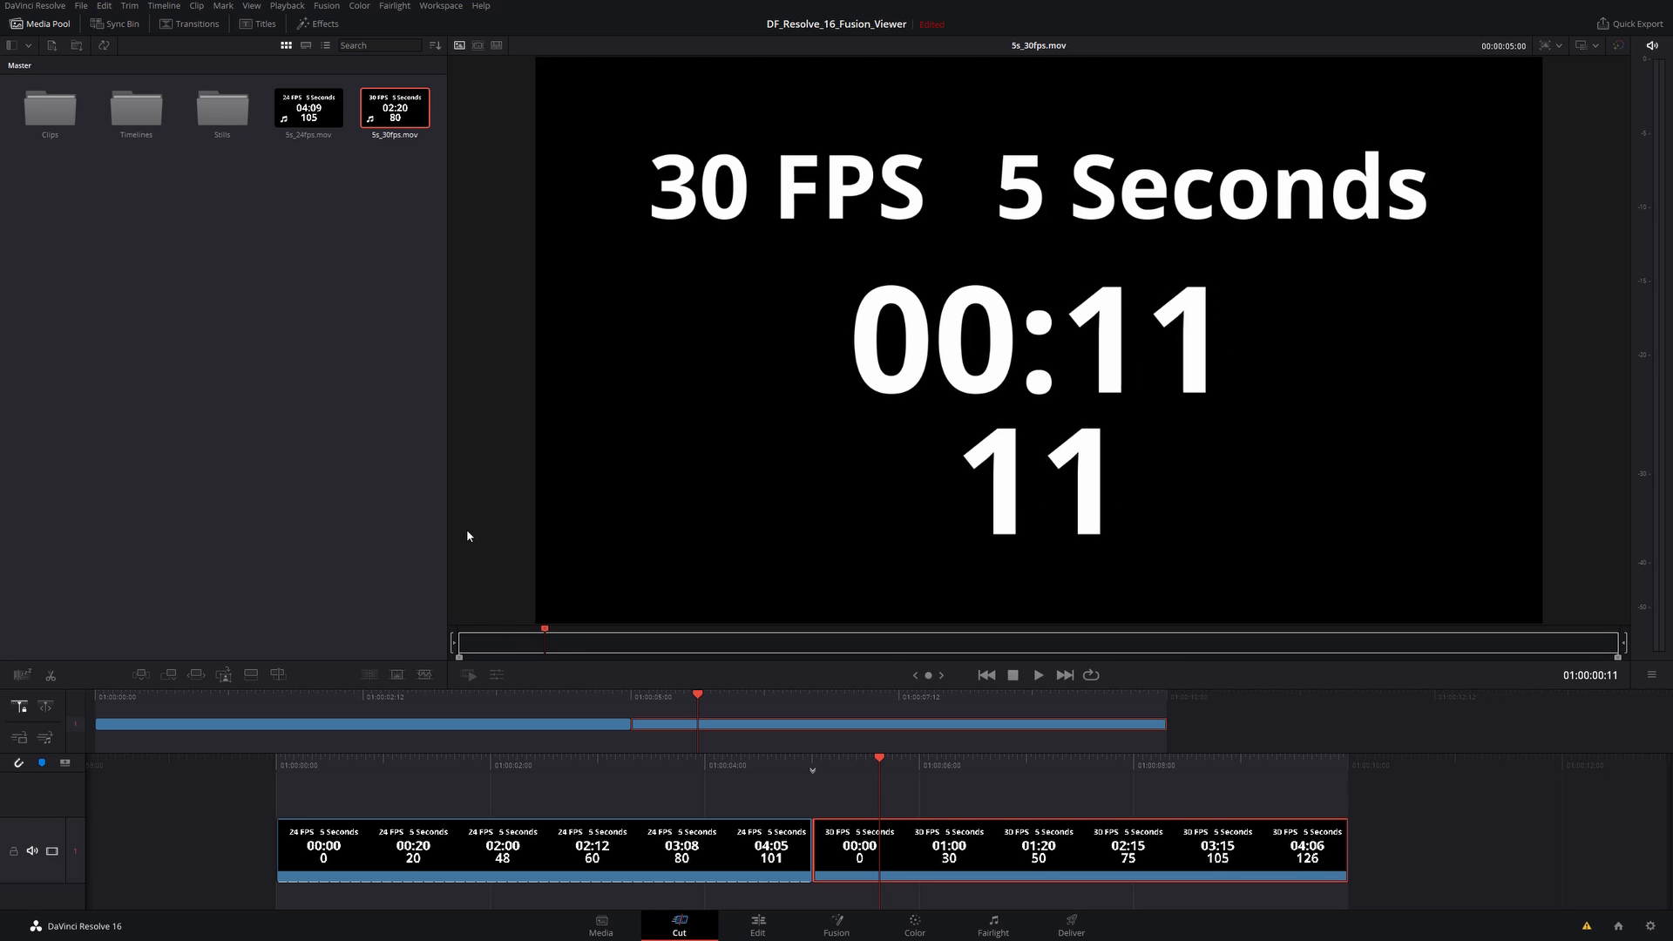
{"action": "key", "text": "Right"}
{"action": "key", "text": "Right"}
{"action": "key", "text": "Right"}
{"action": "key", "text": "Right"}
{"action": "key", "text": "Right"}
{"action": "key", "text": "Right"}
{"action": "key", "text": "Right"}
{"action": "key", "text": "Right"}
{"action": "key", "text": "Right"}
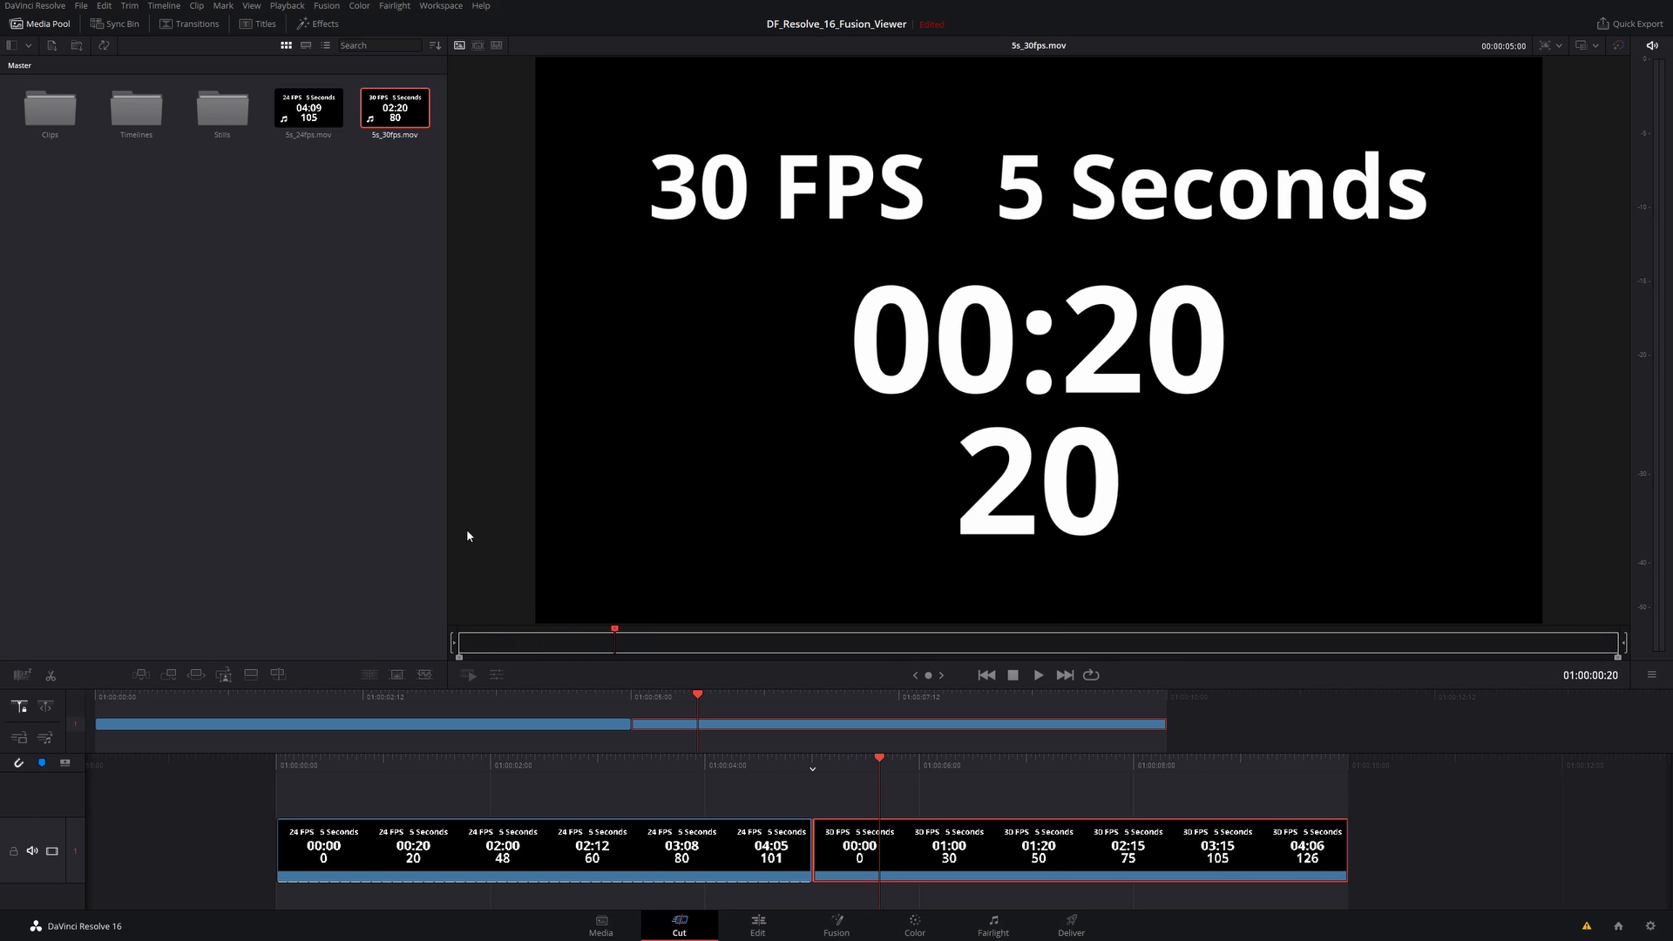
{"action": "key", "text": "Right"}
{"action": "key", "text": "Right"}
{"action": "key", "text": "Right"}
{"action": "key", "text": "Right"}
{"action": "key", "text": "Right"}
{"action": "key", "text": "Right"}
{"action": "key", "text": "Right"}
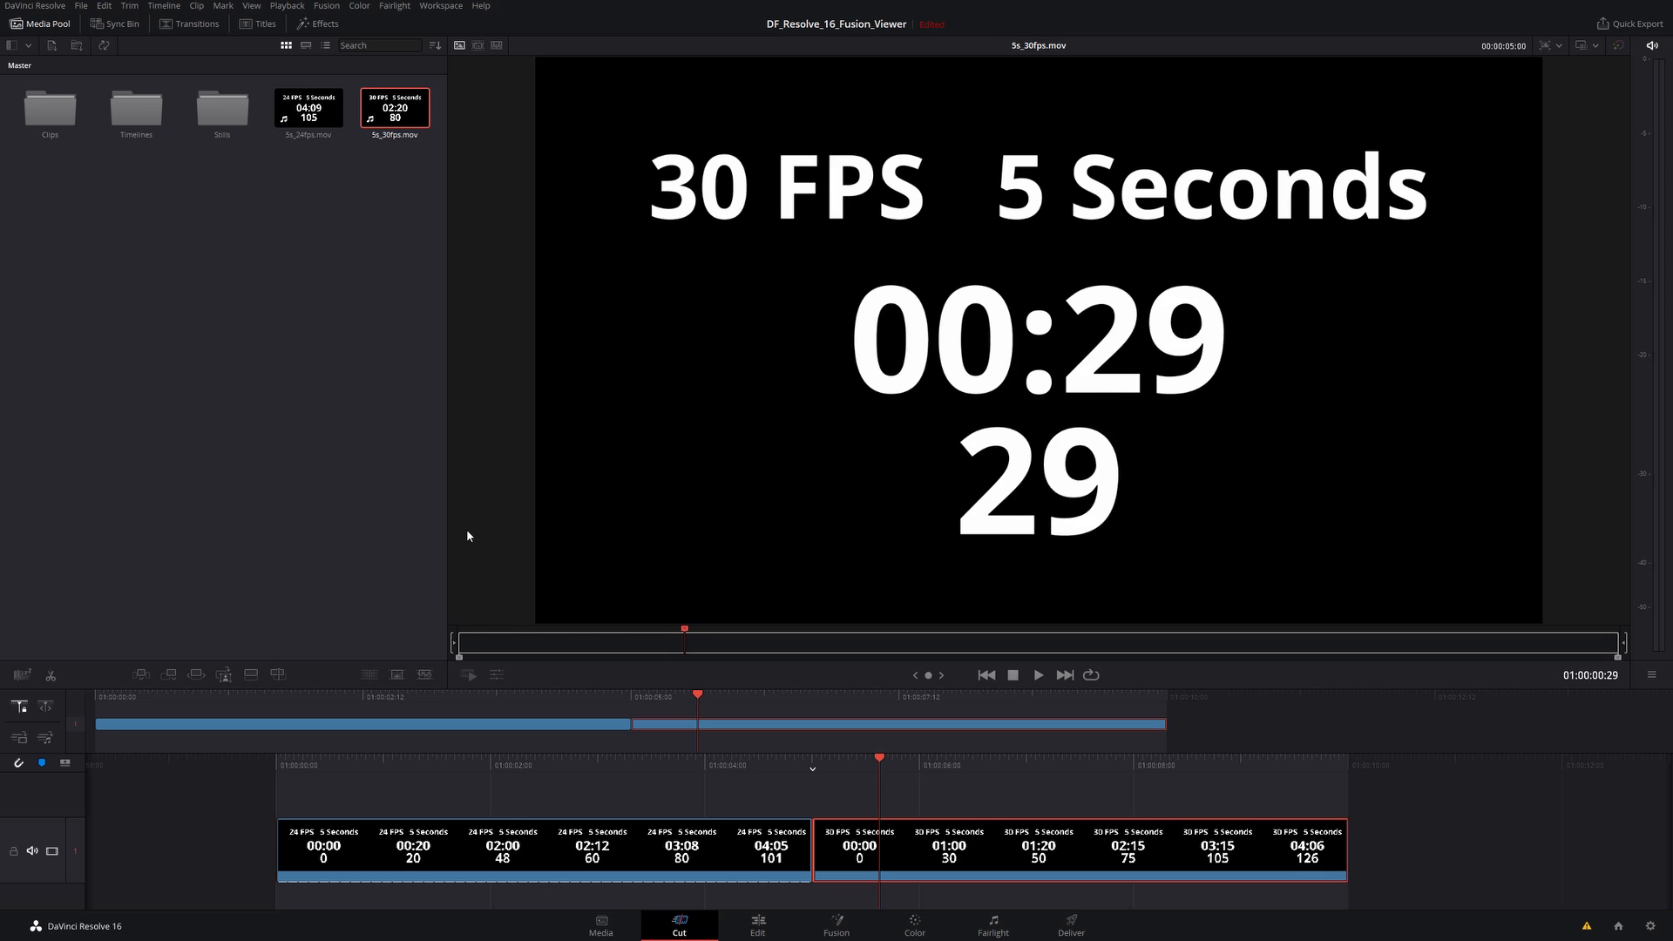
{"action": "key", "text": "Left"}
{"action": "key", "text": "Right"}
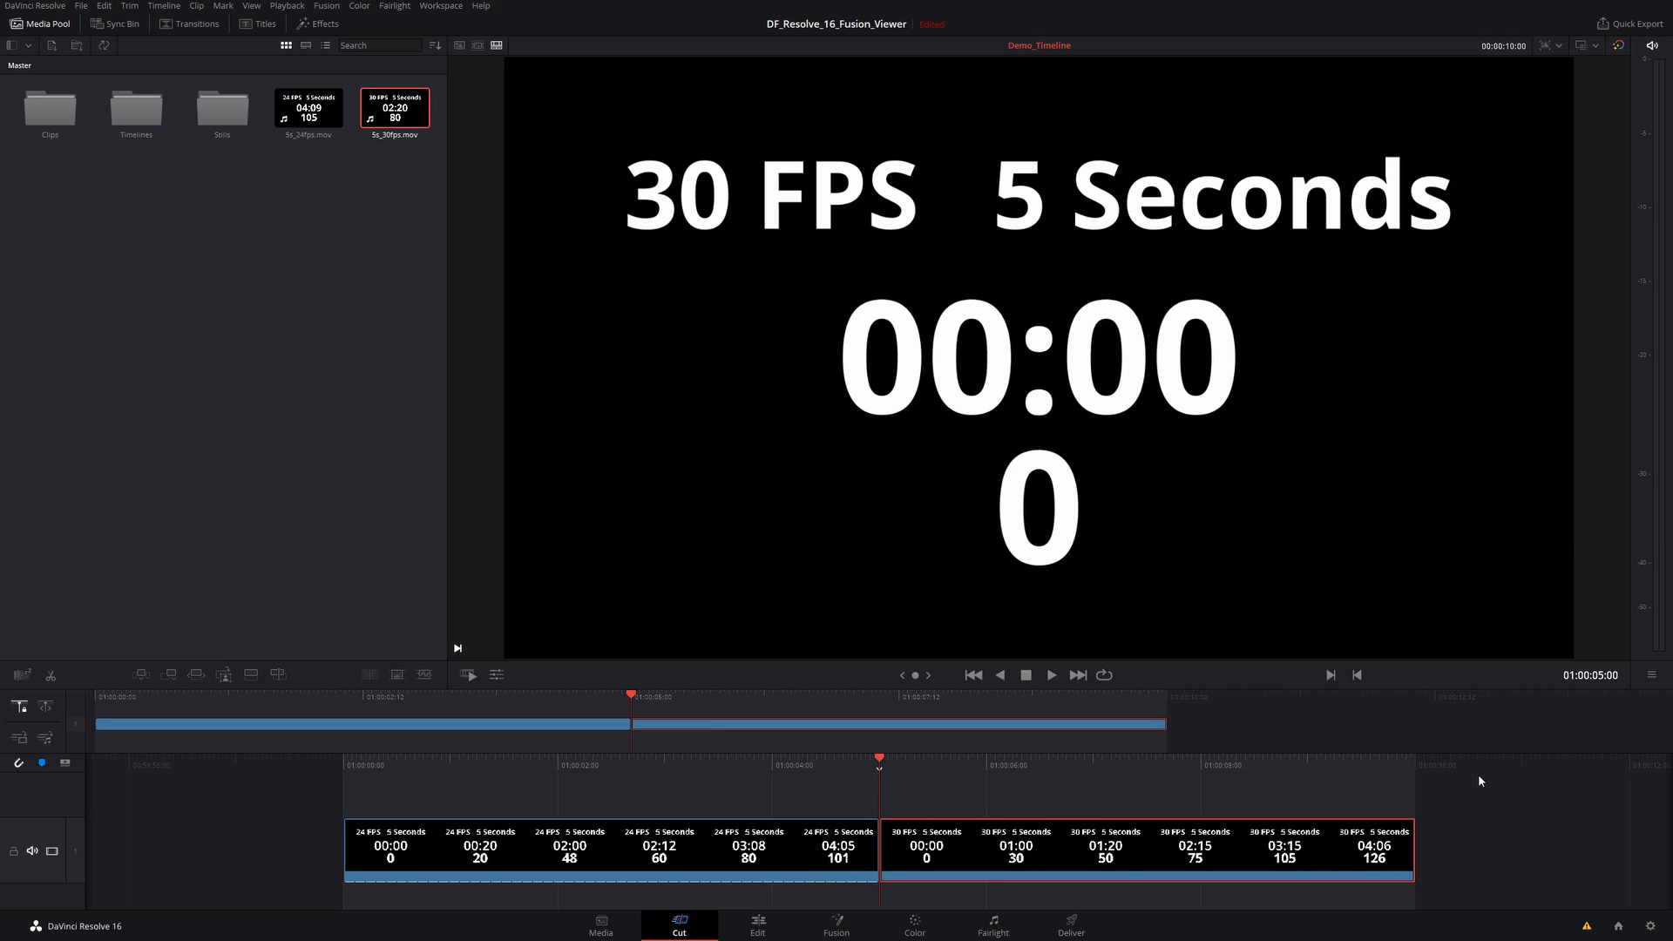
Step: Step from the first frame of the 30 fps timeline clip to 01:00:05:04 and back to compare its frame numbers
{"action": "key", "text": "Right"}
{"action": "key", "text": "Right"}
{"action": "key", "text": "Right"}
{"action": "key", "text": "Right"}
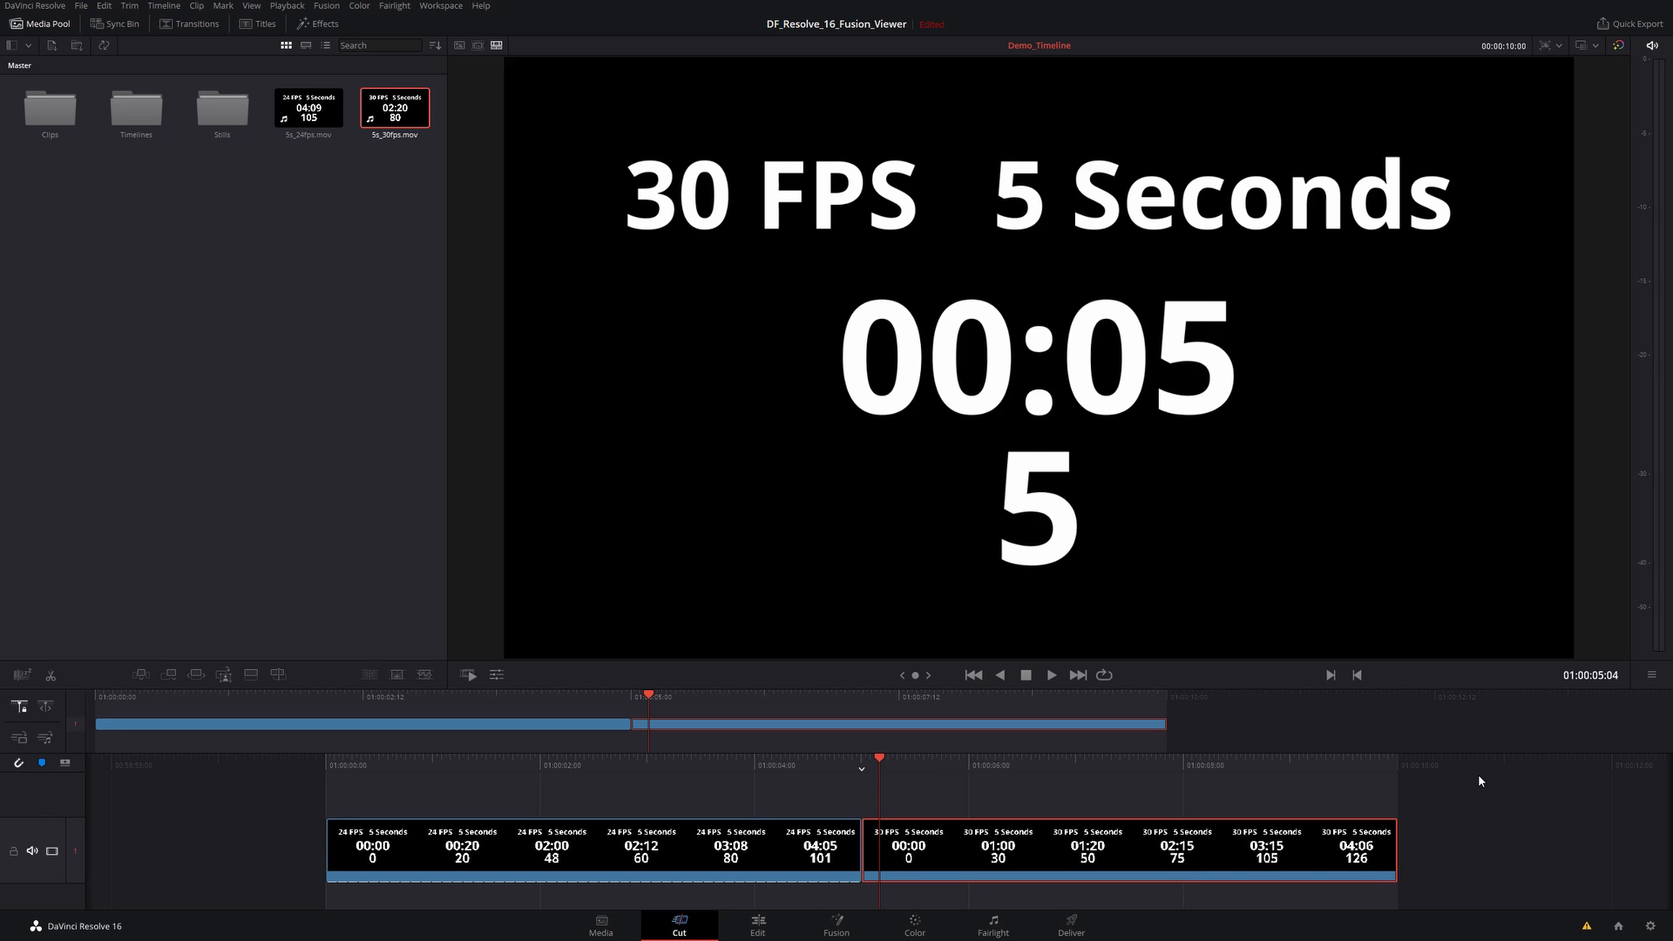
{"action": "key", "text": "Left"}
{"action": "key", "text": "Right"}
{"action": "key", "text": "Left"}
{"action": "key", "text": "Left"}
{"action": "key", "text": "Left"}
{"action": "key", "text": "Left"}
{"action": "key", "text": "Left"}
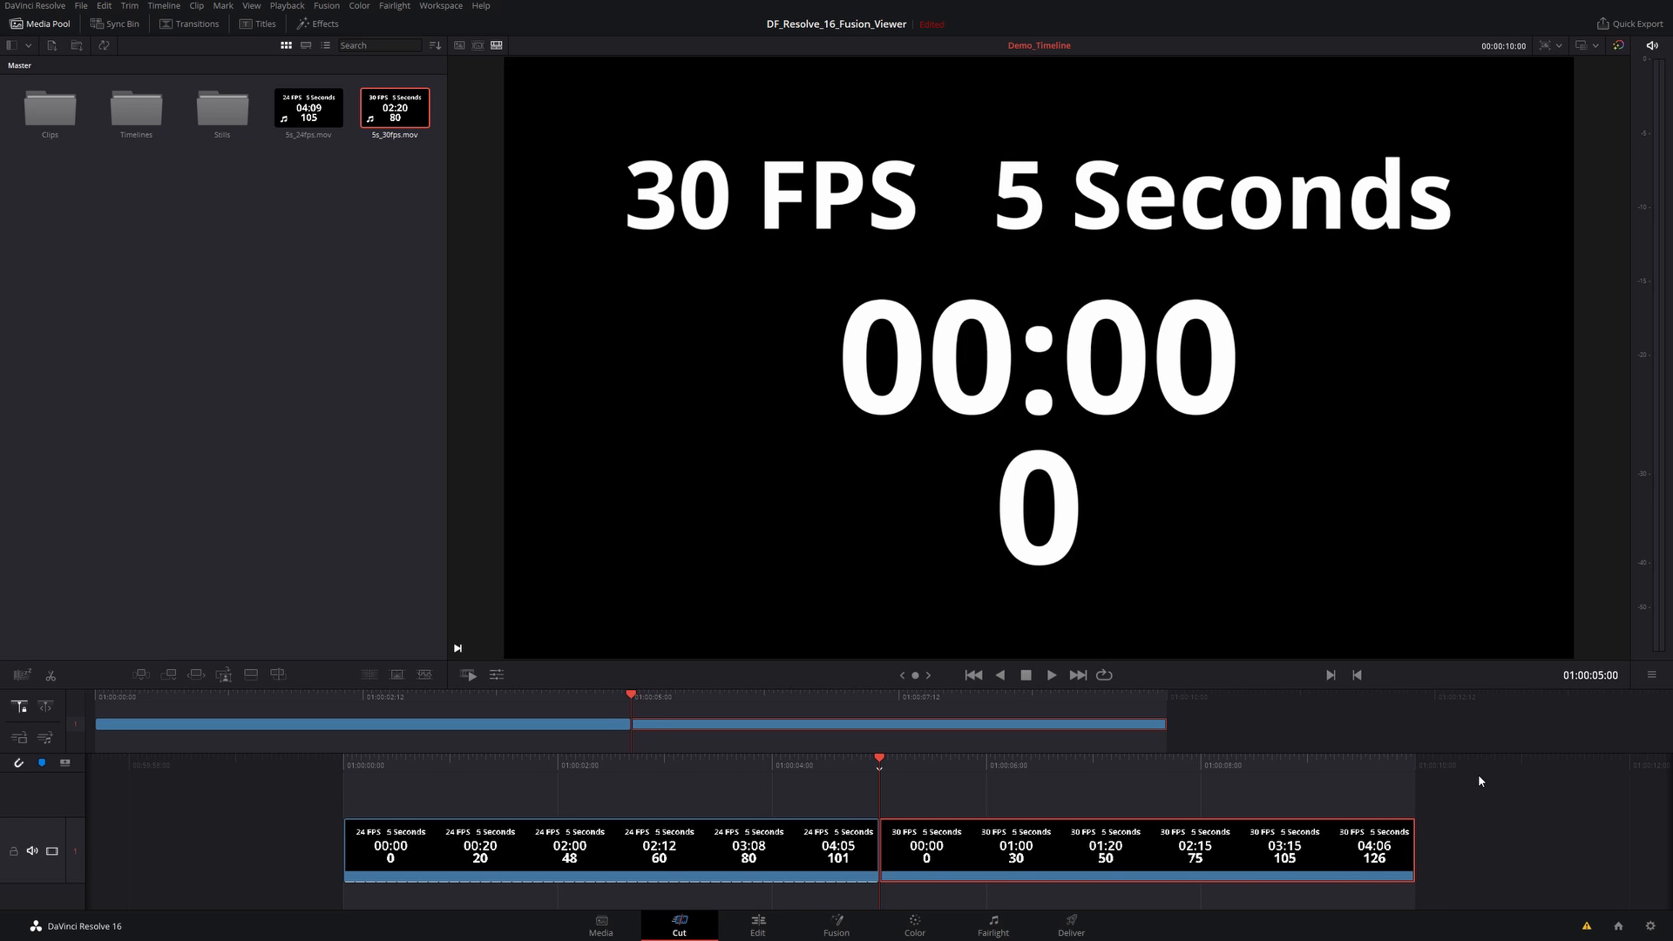
Step: Step frame by frame through the 30 fps timeline clip from its first frame to 01:00:05:16, checking for skipped frames
{"action": "key", "text": "Right"}
{"action": "key", "text": "Right"}
{"action": "key", "text": "Right"}
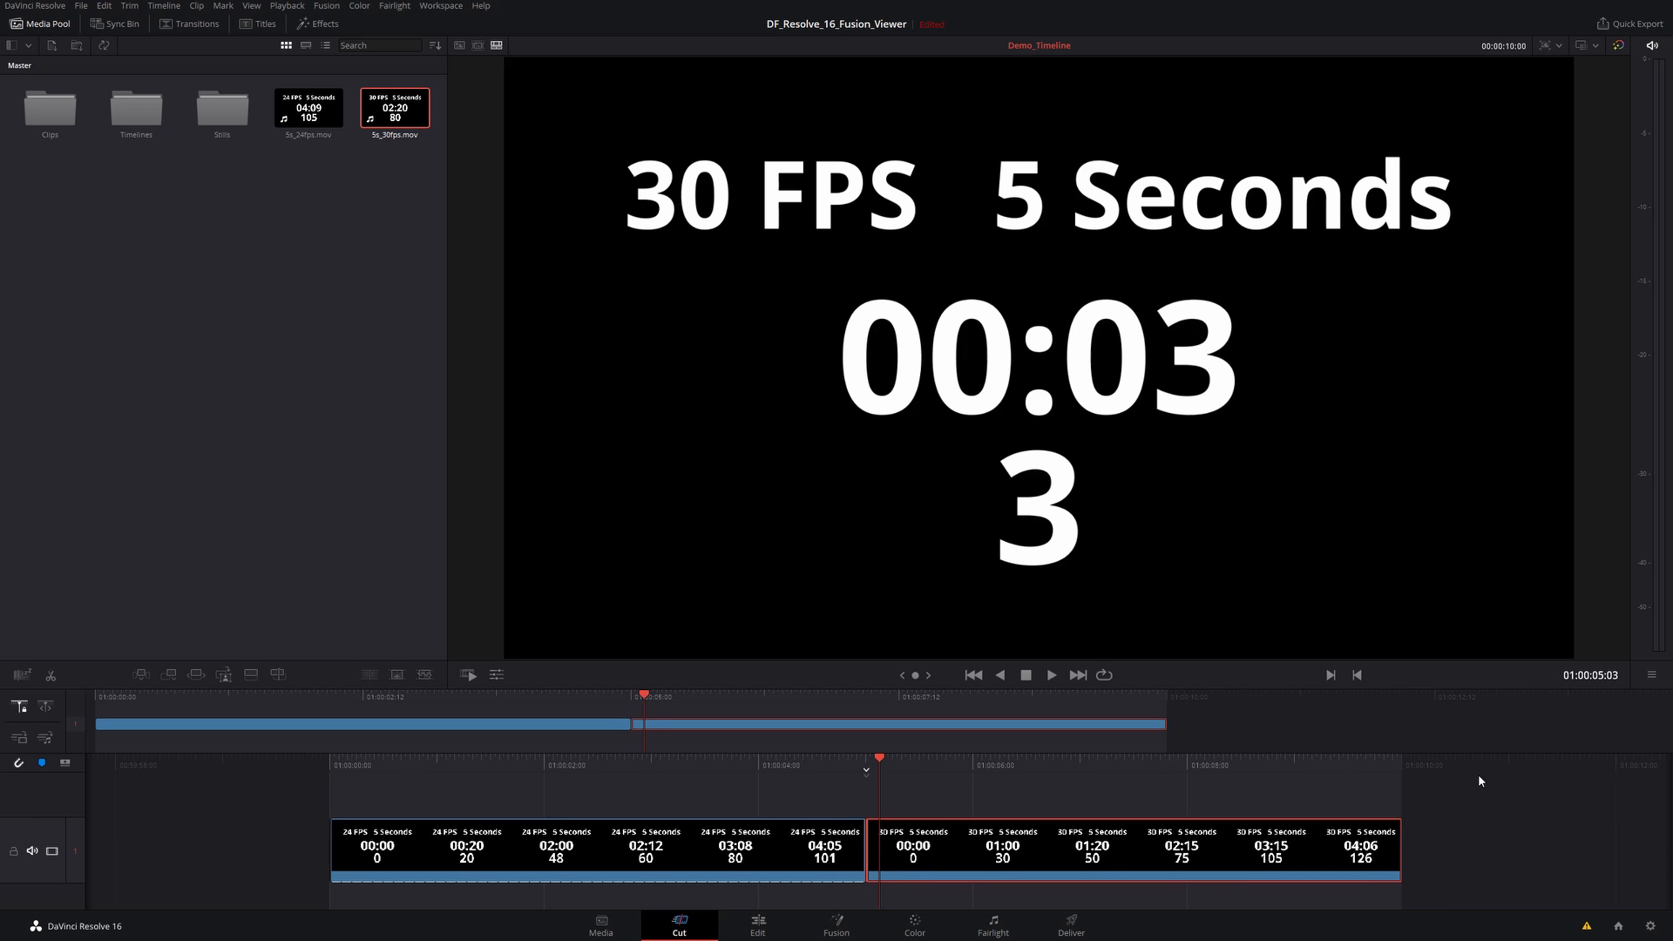
{"action": "key", "text": "Right"}
{"action": "key", "text": "Right"}
{"action": "key", "text": "Right"}
{"action": "key", "text": "Right"}
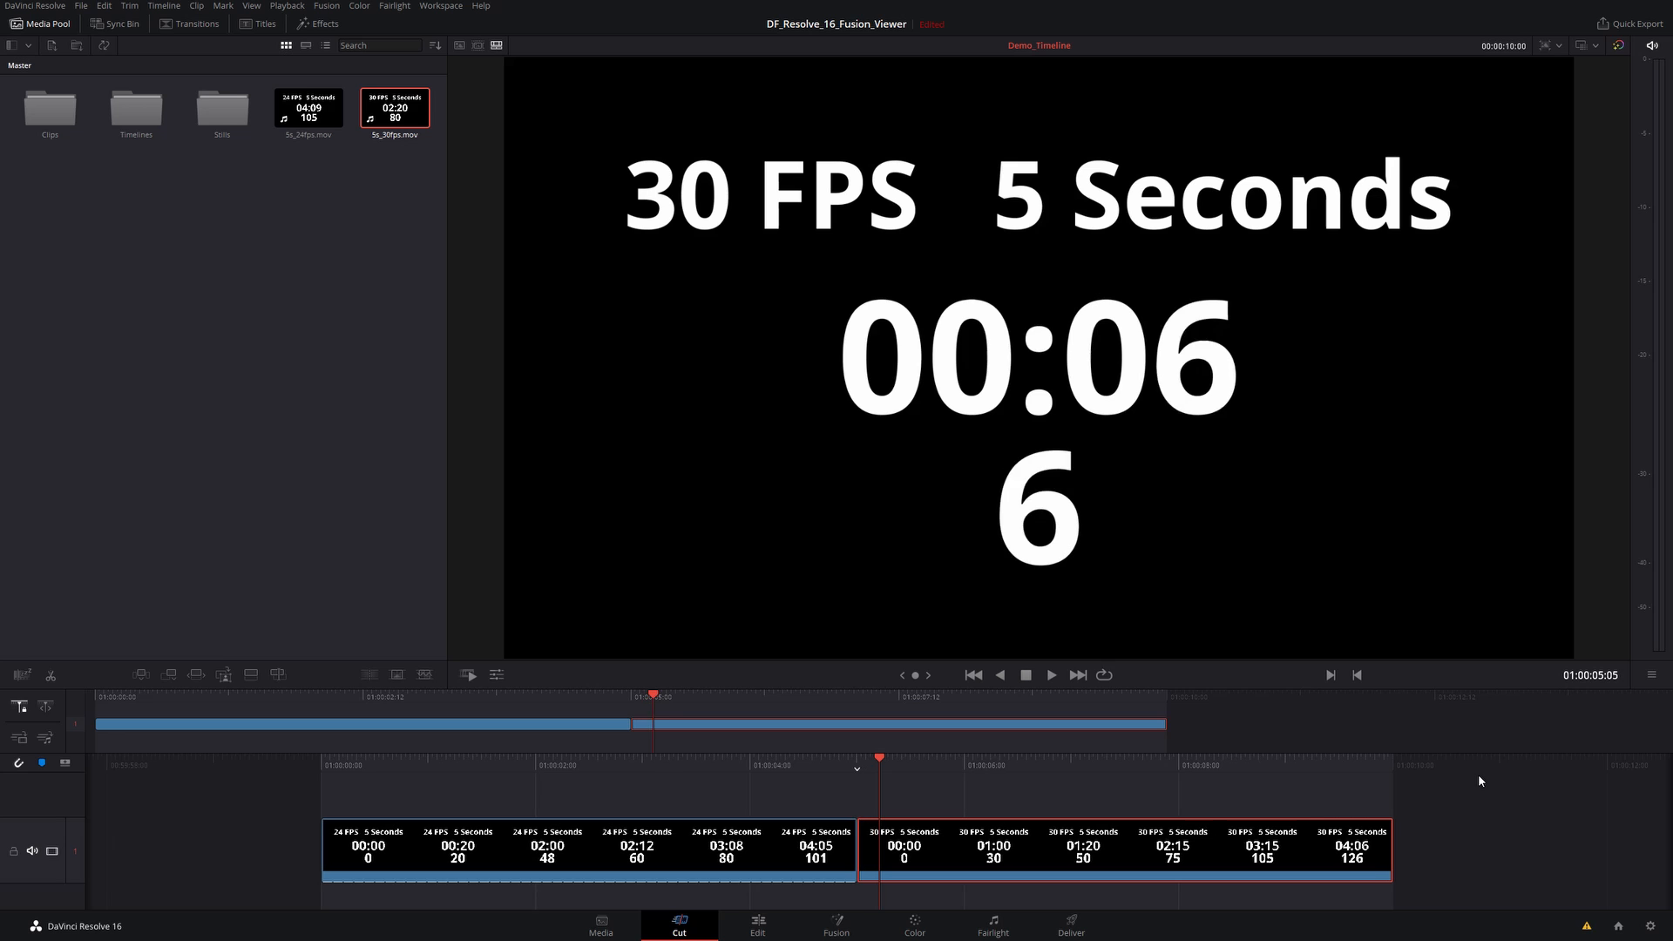
{"action": "key", "text": "Right"}
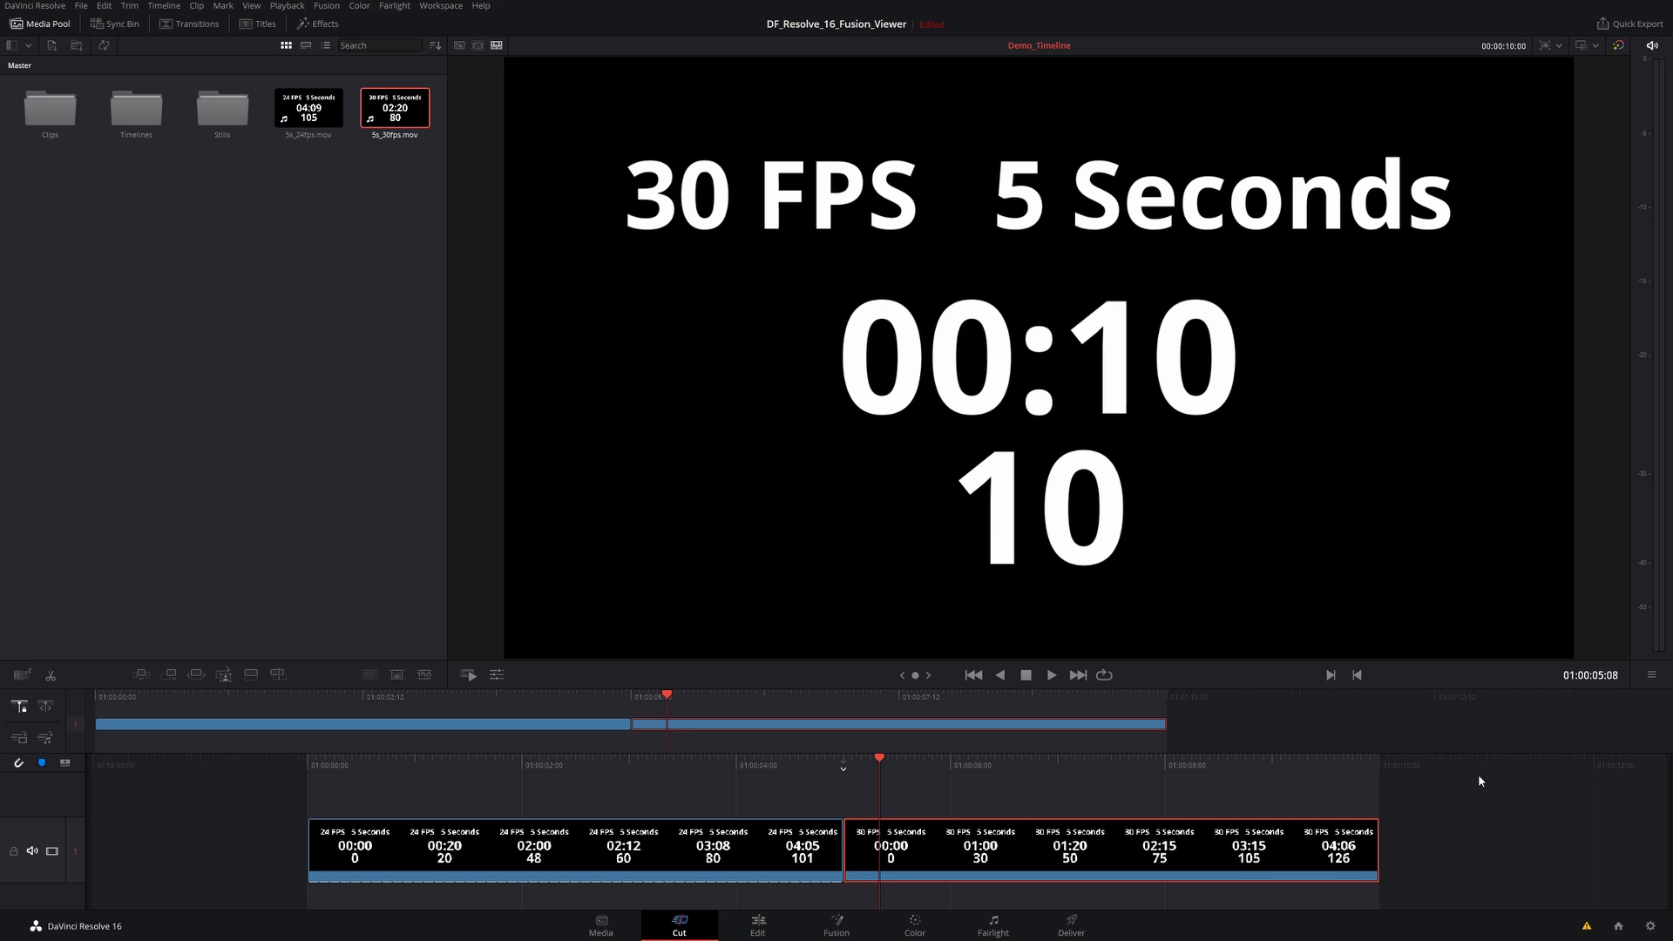
{"action": "key", "text": "Right"}
{"action": "key", "text": "Right"}
{"action": "key", "text": "Right"}
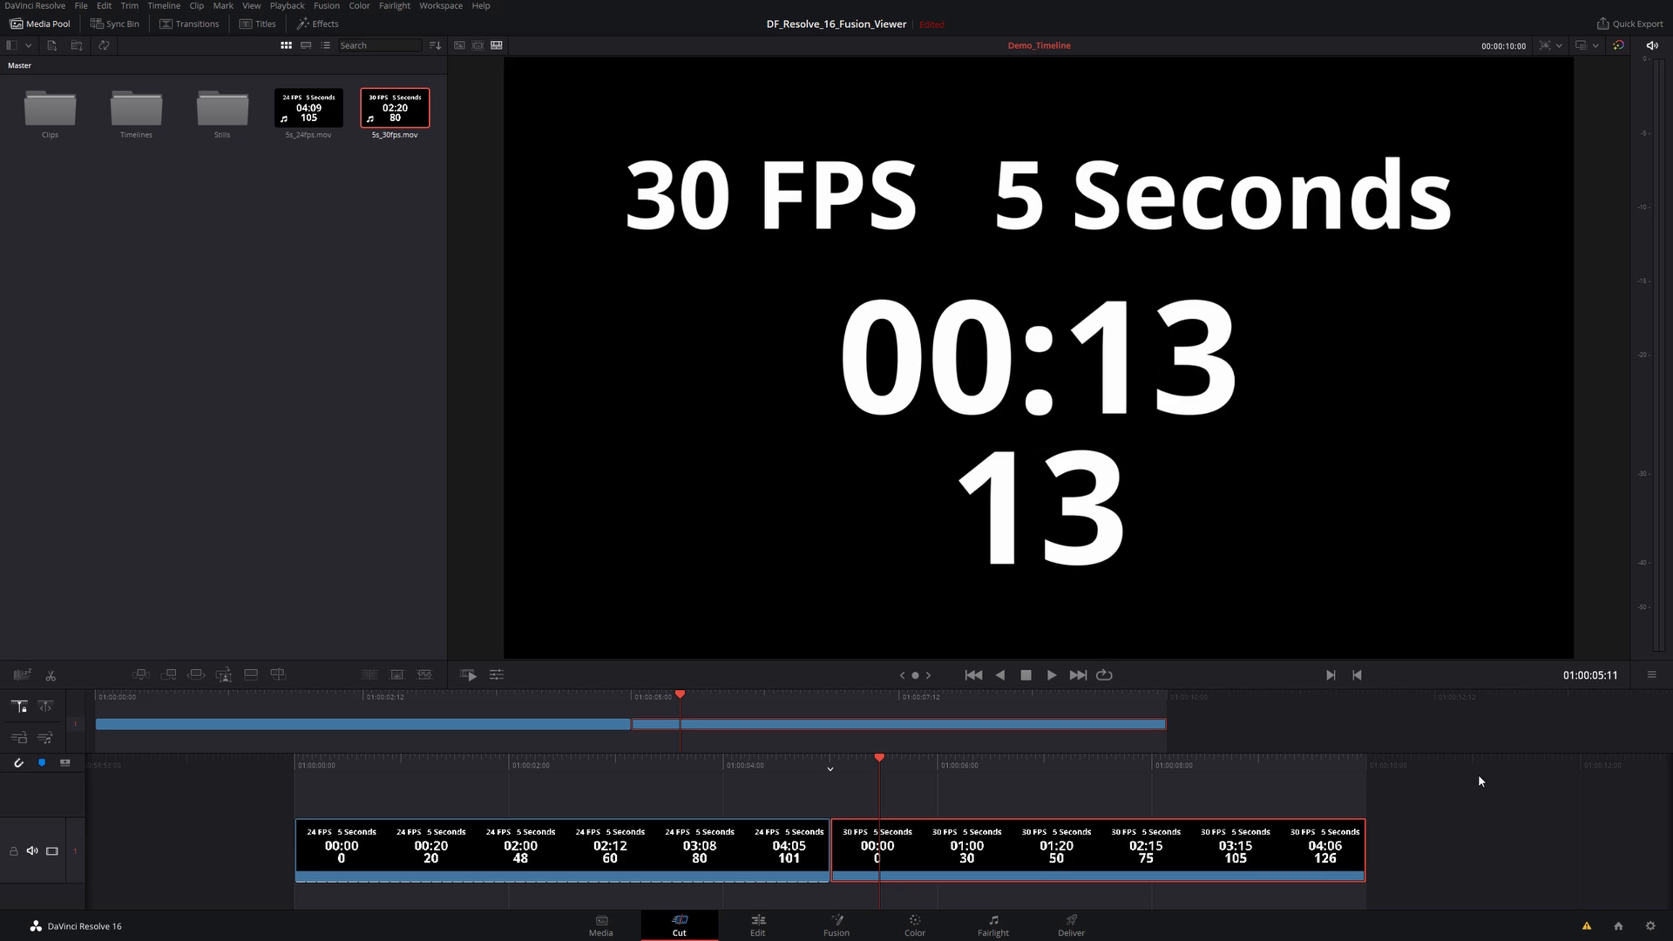
{"action": "key", "text": "Right"}
{"action": "key", "text": "Right"}
{"action": "key", "text": "Right"}
{"action": "key", "text": "Right"}
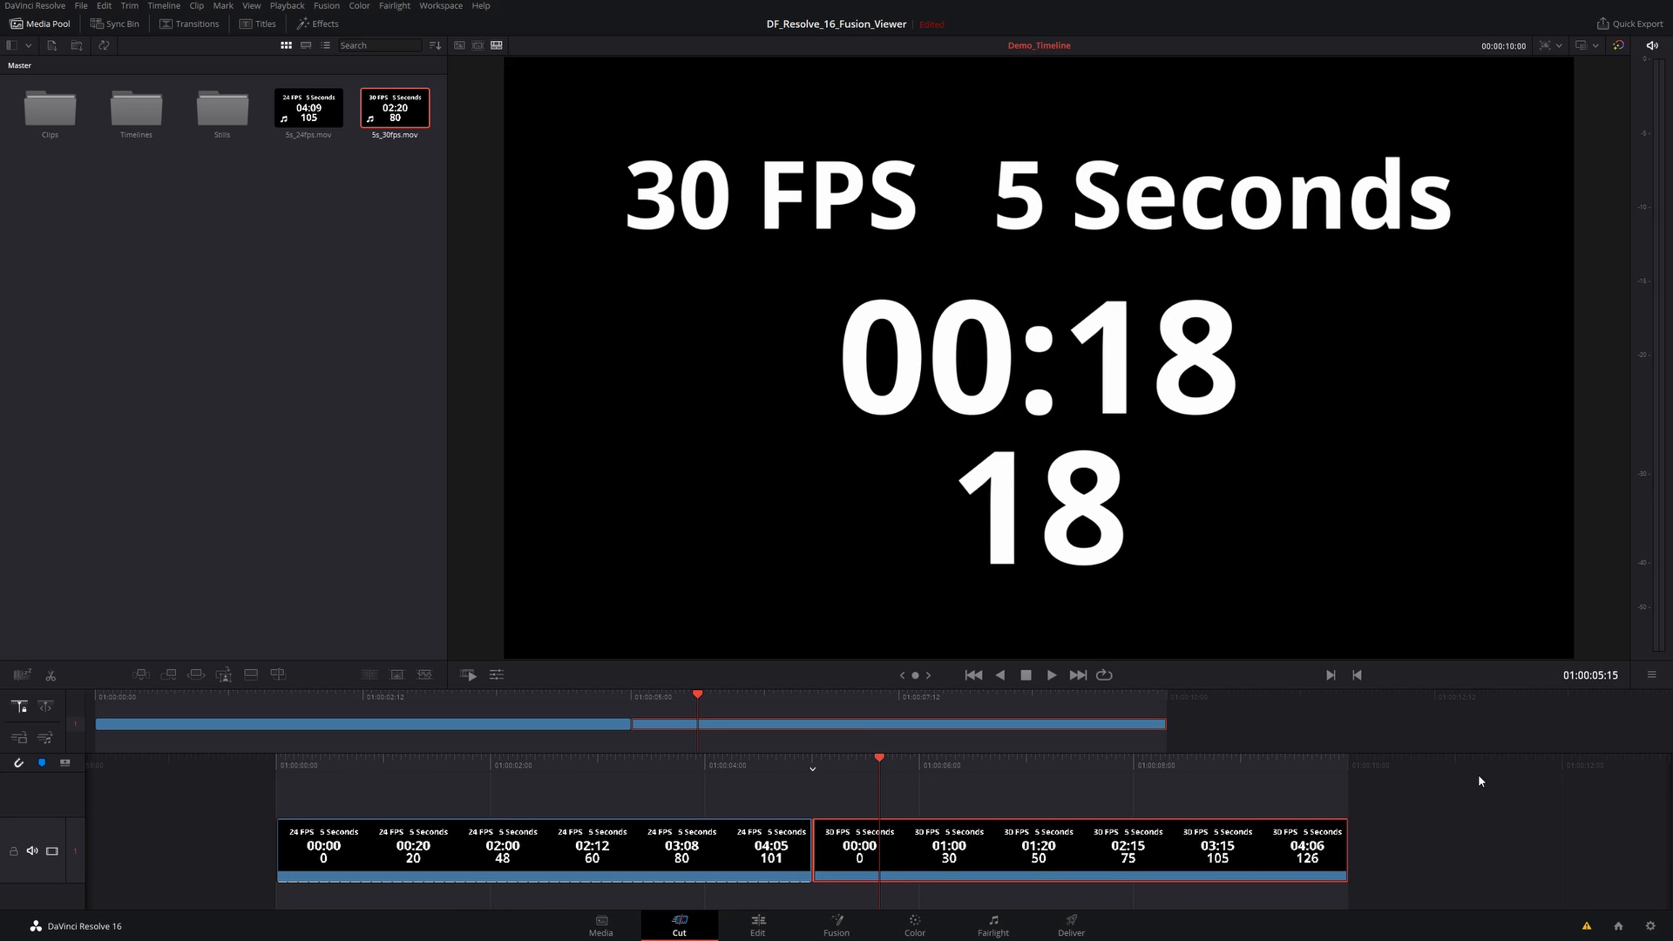
{"action": "key", "text": "Right"}
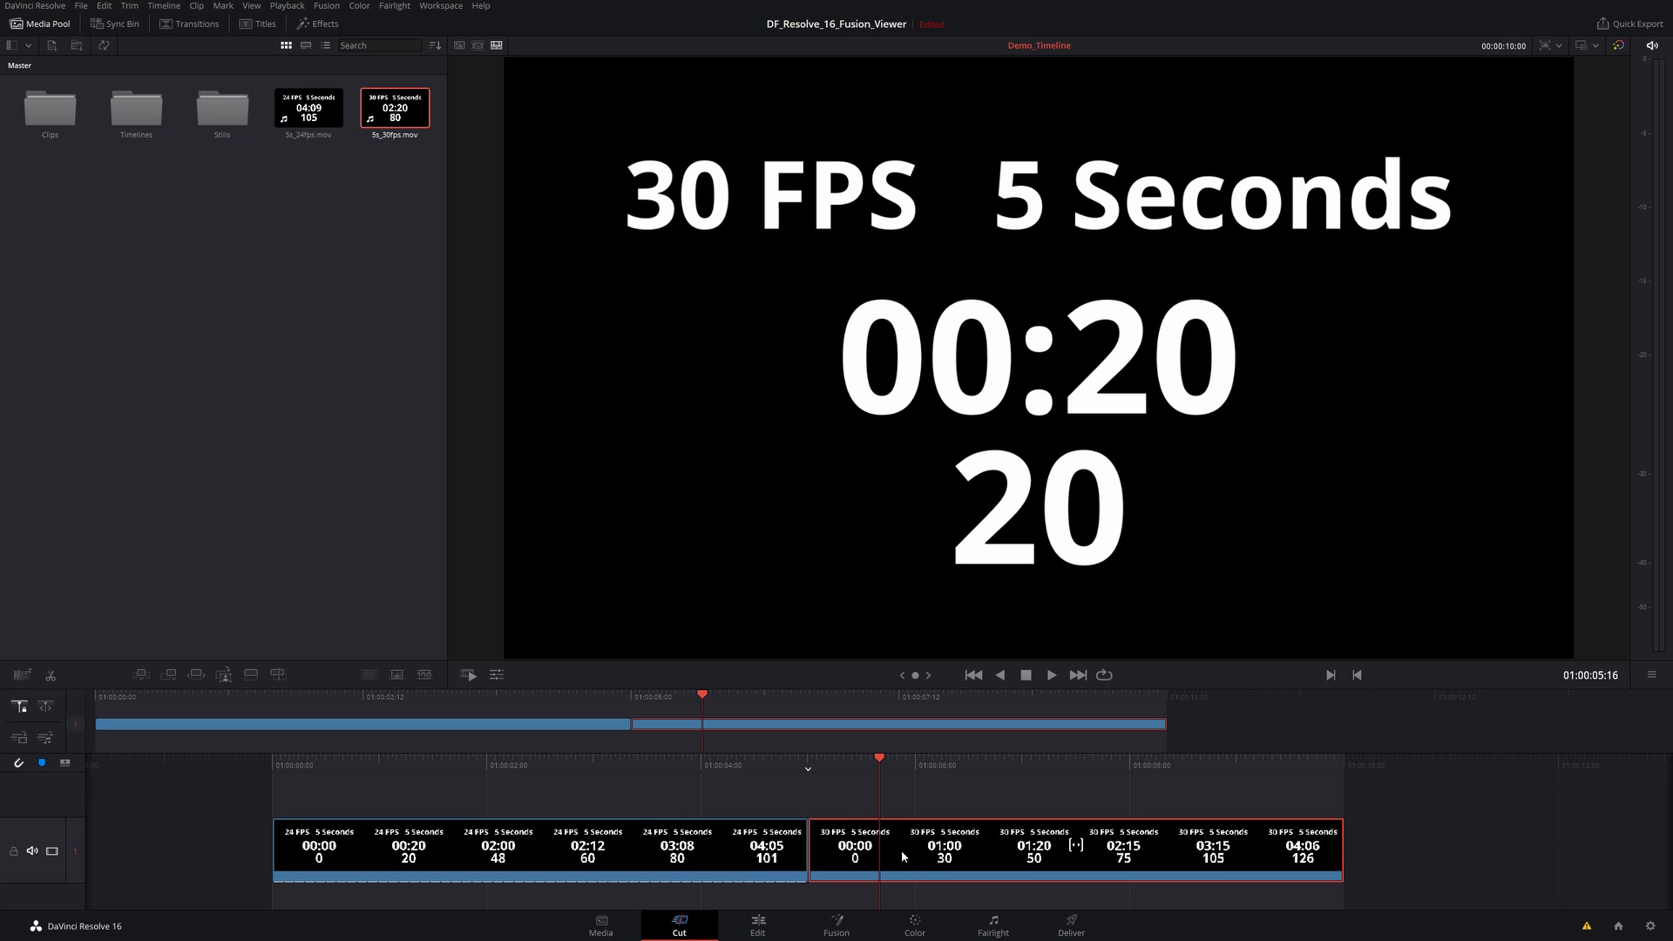
Step: Open the 30 fps timeline clip in the Fusion page
{"action": "left_click", "coordinate": [833, 930]}
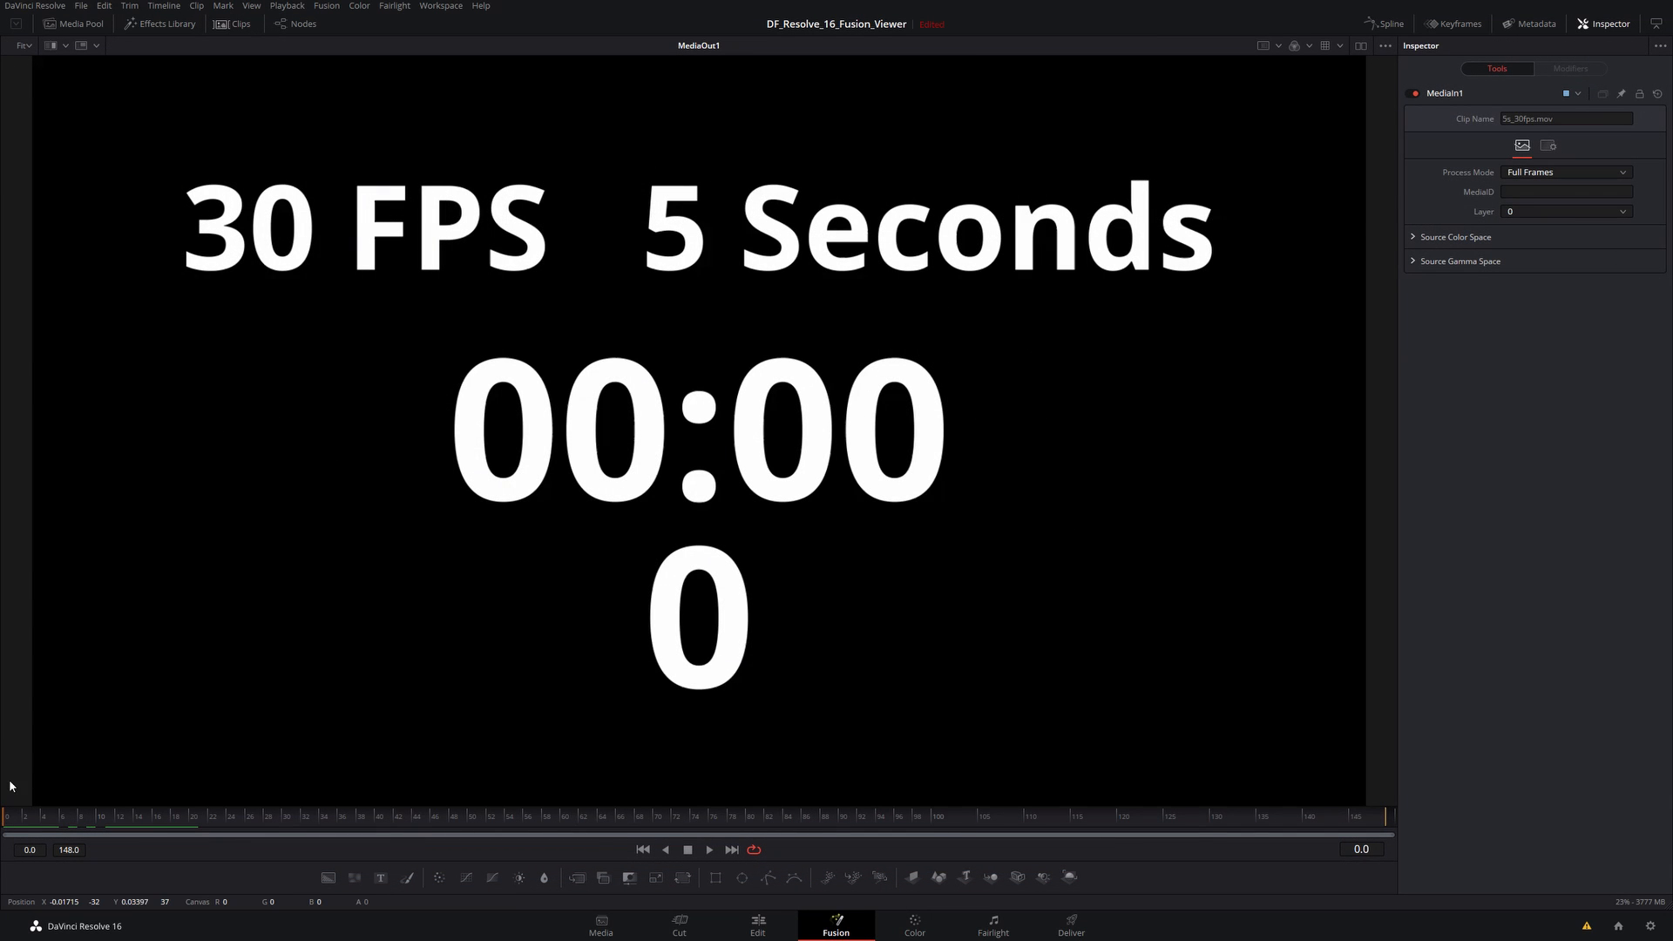
Step: Step frame by frame through the 30 fps clip in Fusion from frame 0, checking for skipped frames
{"action": "key", "text": "Right"}
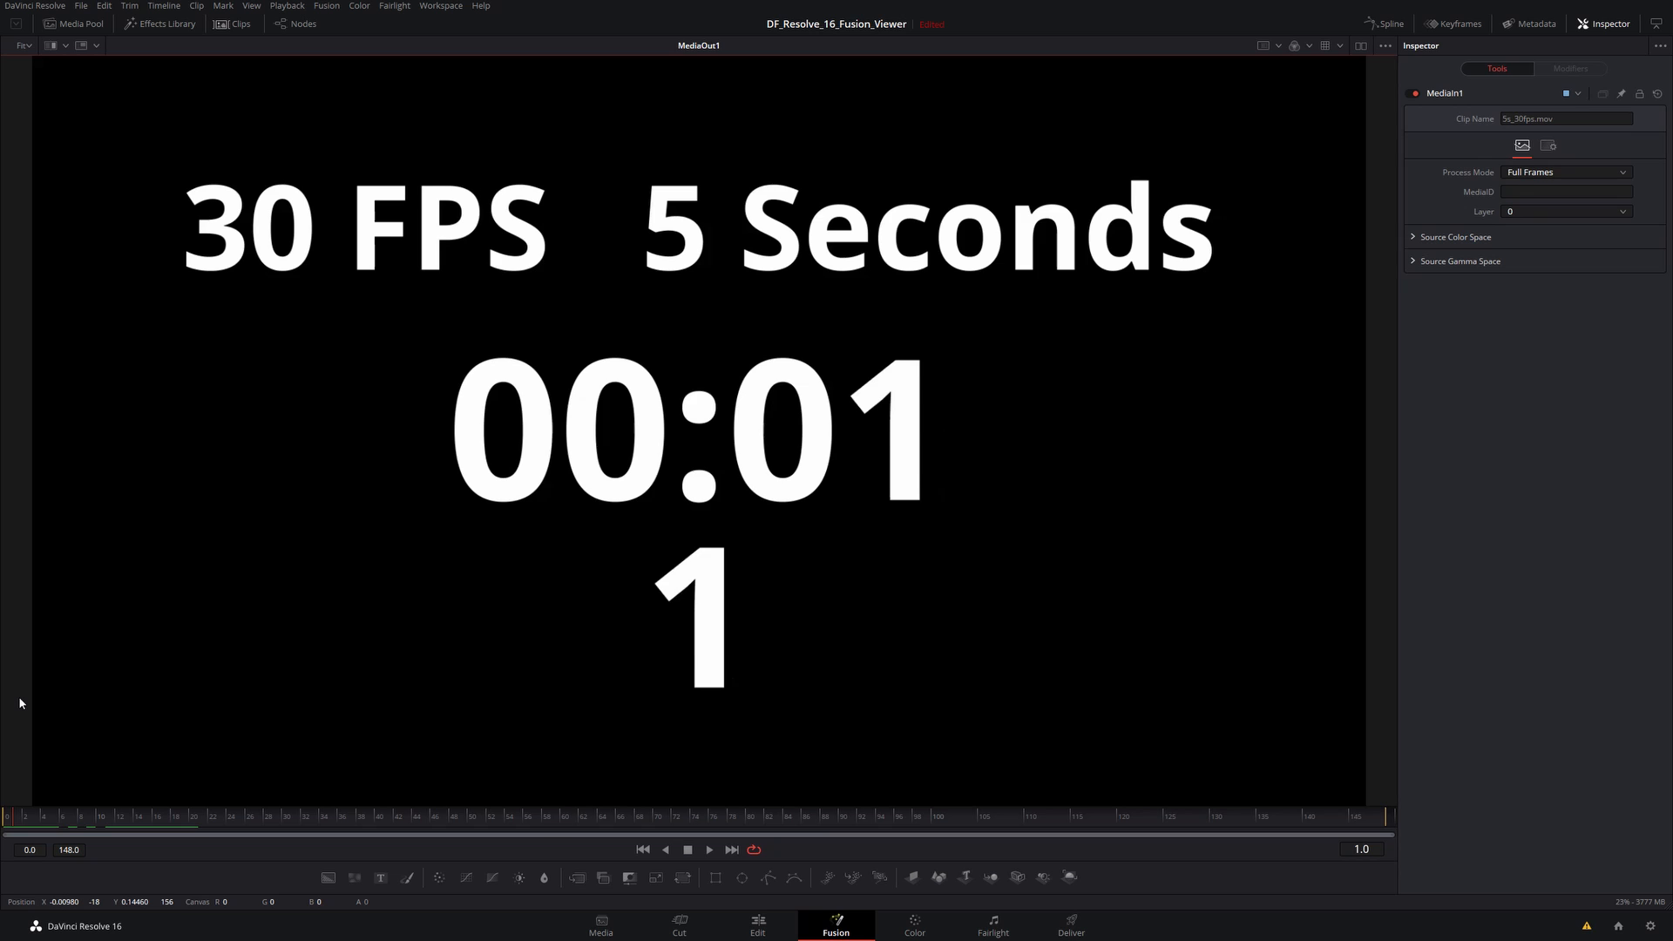
{"action": "key", "text": "Right"}
{"action": "key", "text": "Right"}
{"action": "key", "text": "Right"}
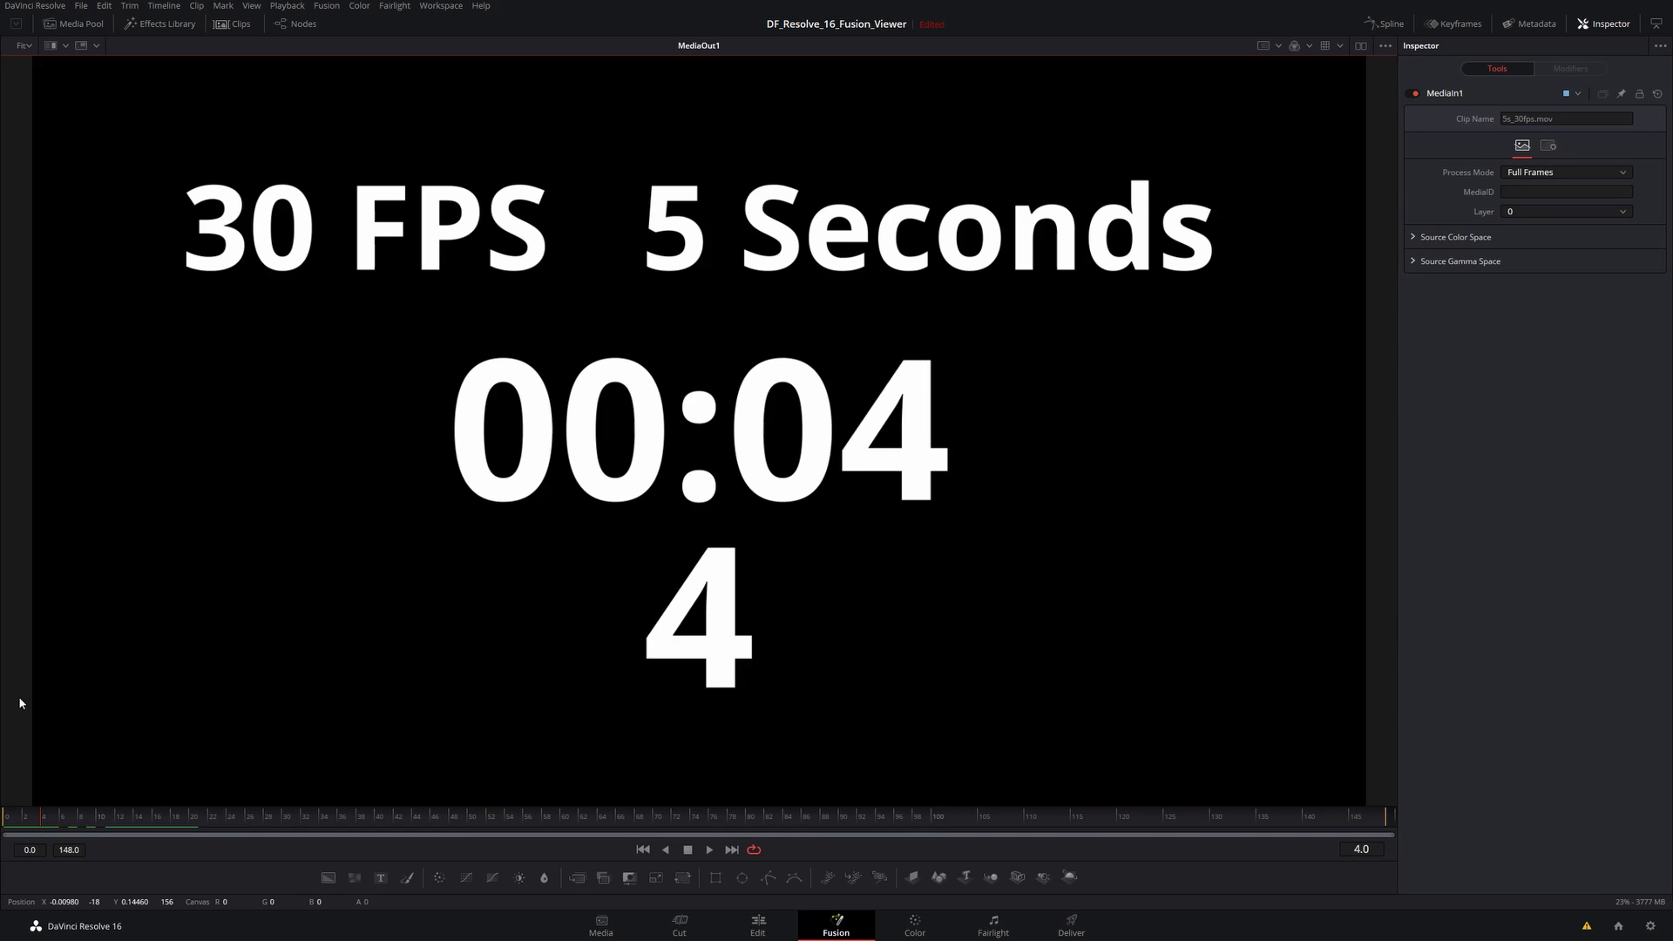
{"action": "key", "text": "Right"}
{"action": "key", "text": "Right"}
{"action": "key", "text": "Right"}
{"action": "key", "text": "Right"}
{"action": "key", "text": "Right"}
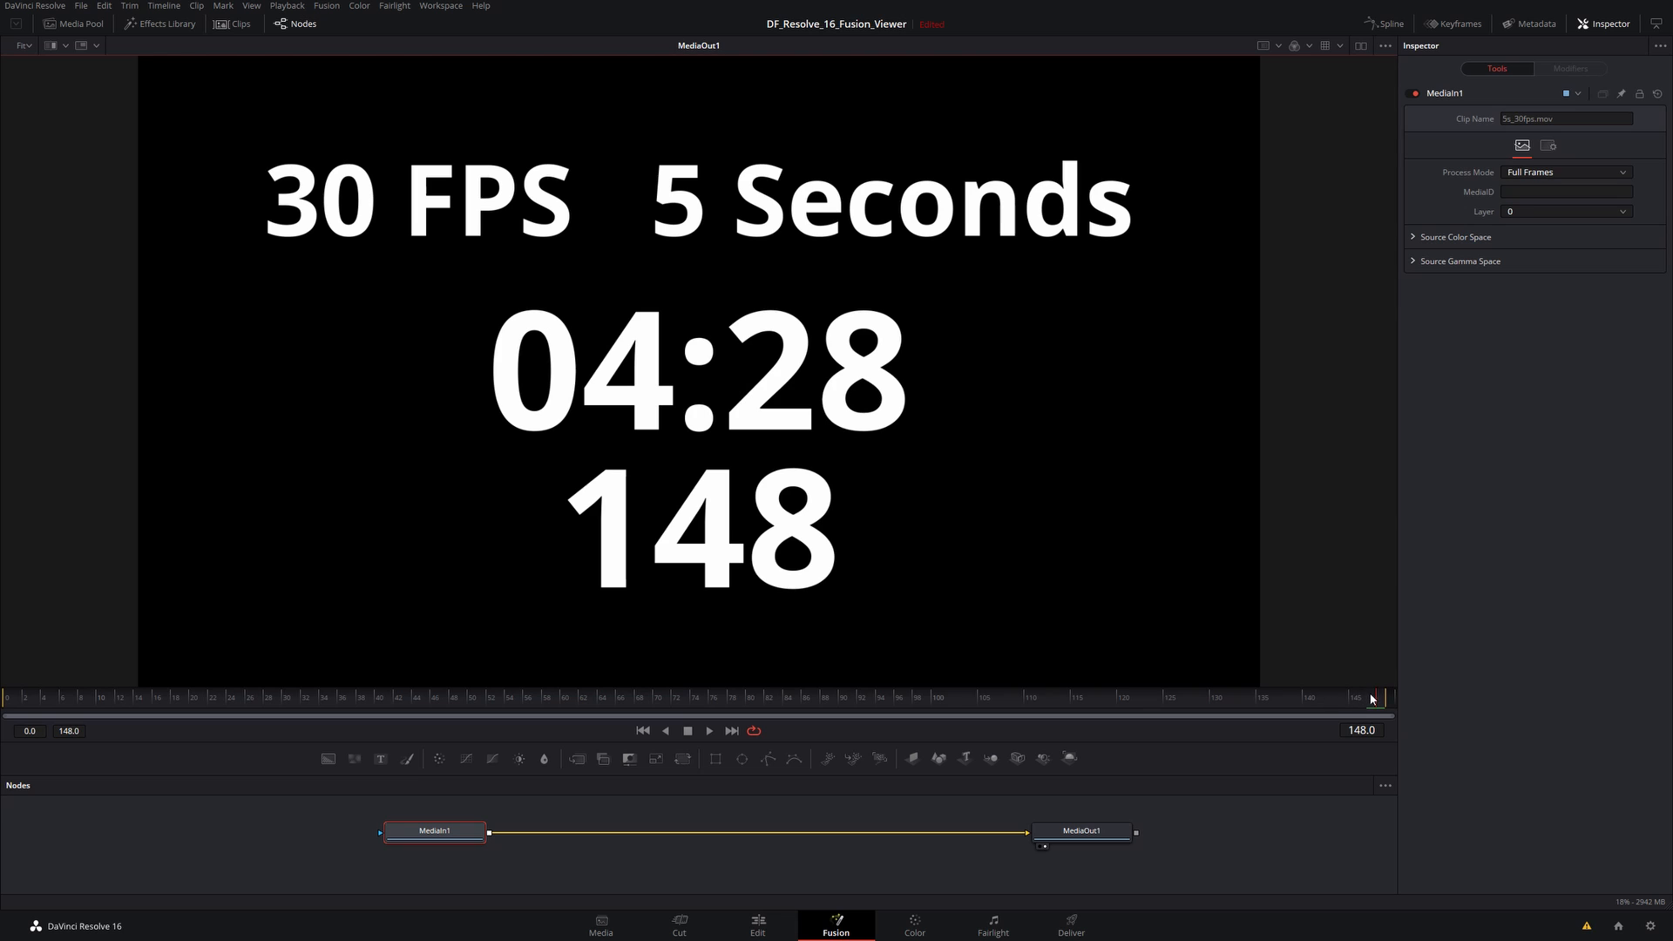
Step: Set the current time to frame 149 and back to 148 to check the end of the 30 fps clip
{"action": "left_click", "coordinate": [1367, 732]}
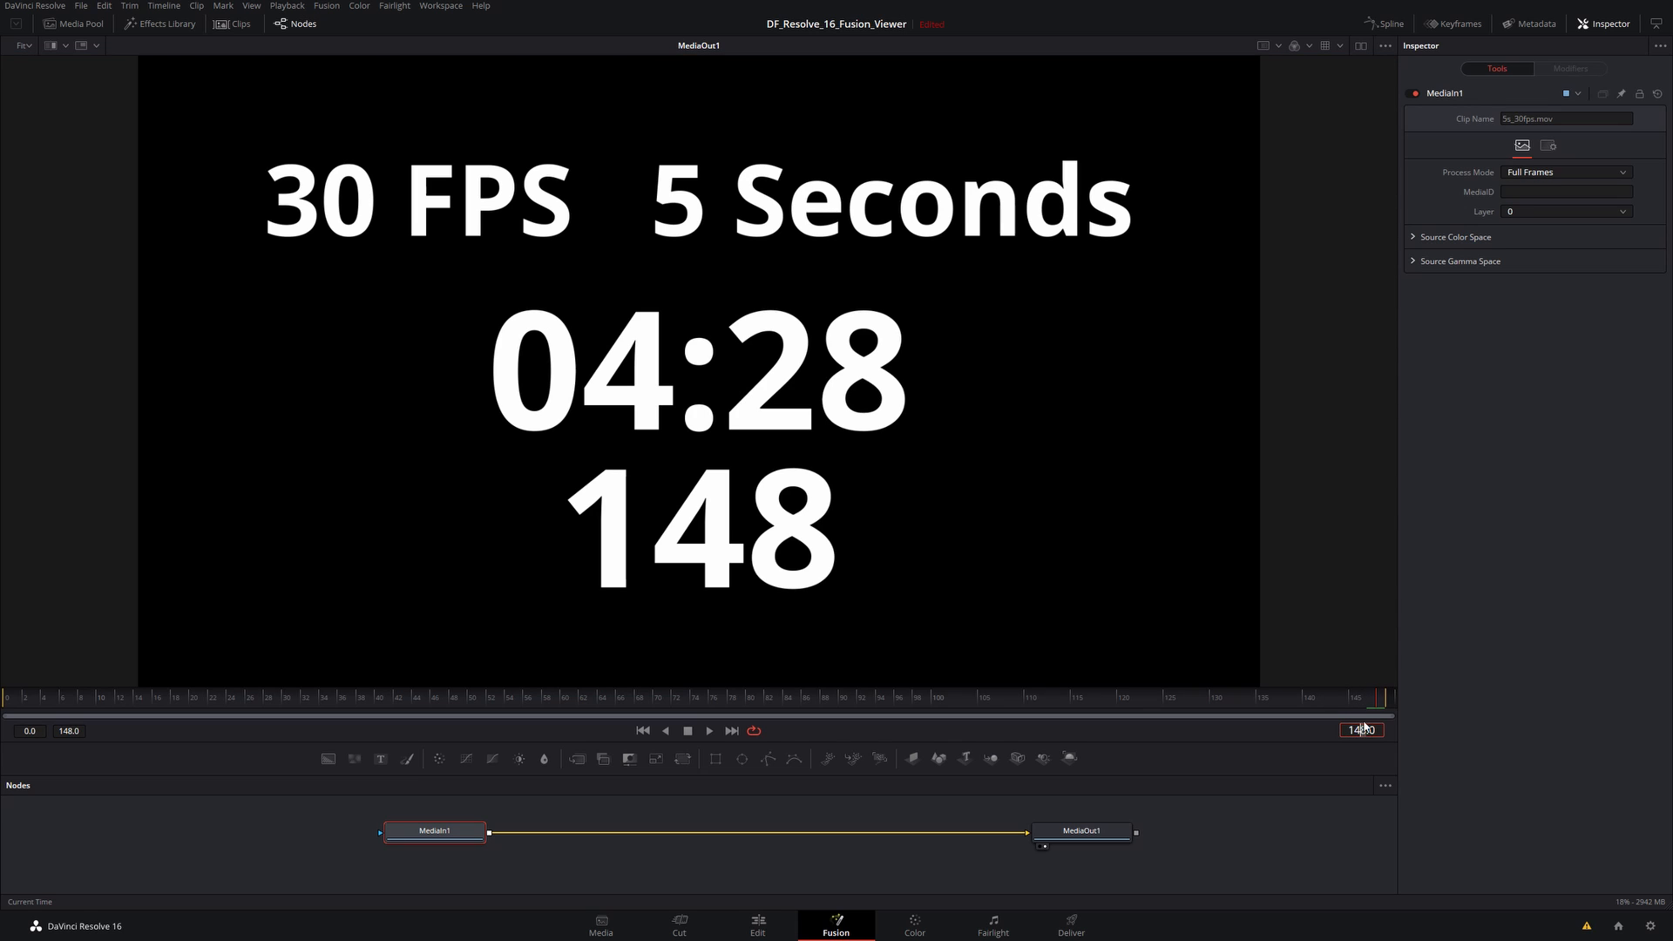
{"action": "key", "text": "Up"}
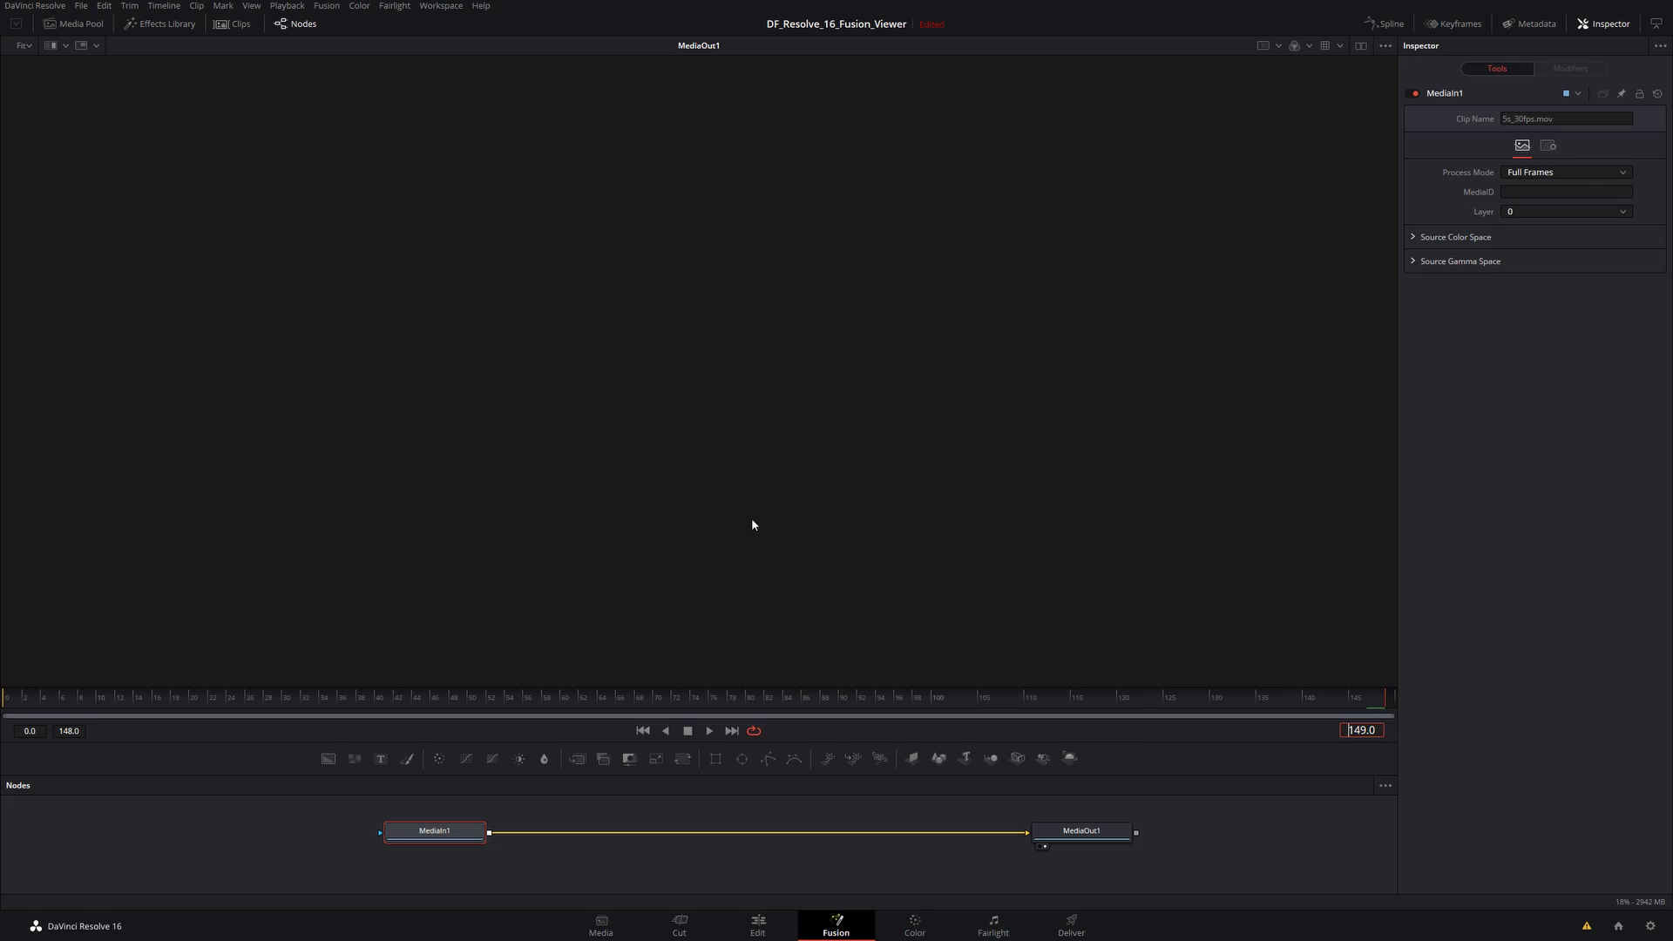
{"action": "key", "text": "Down"}
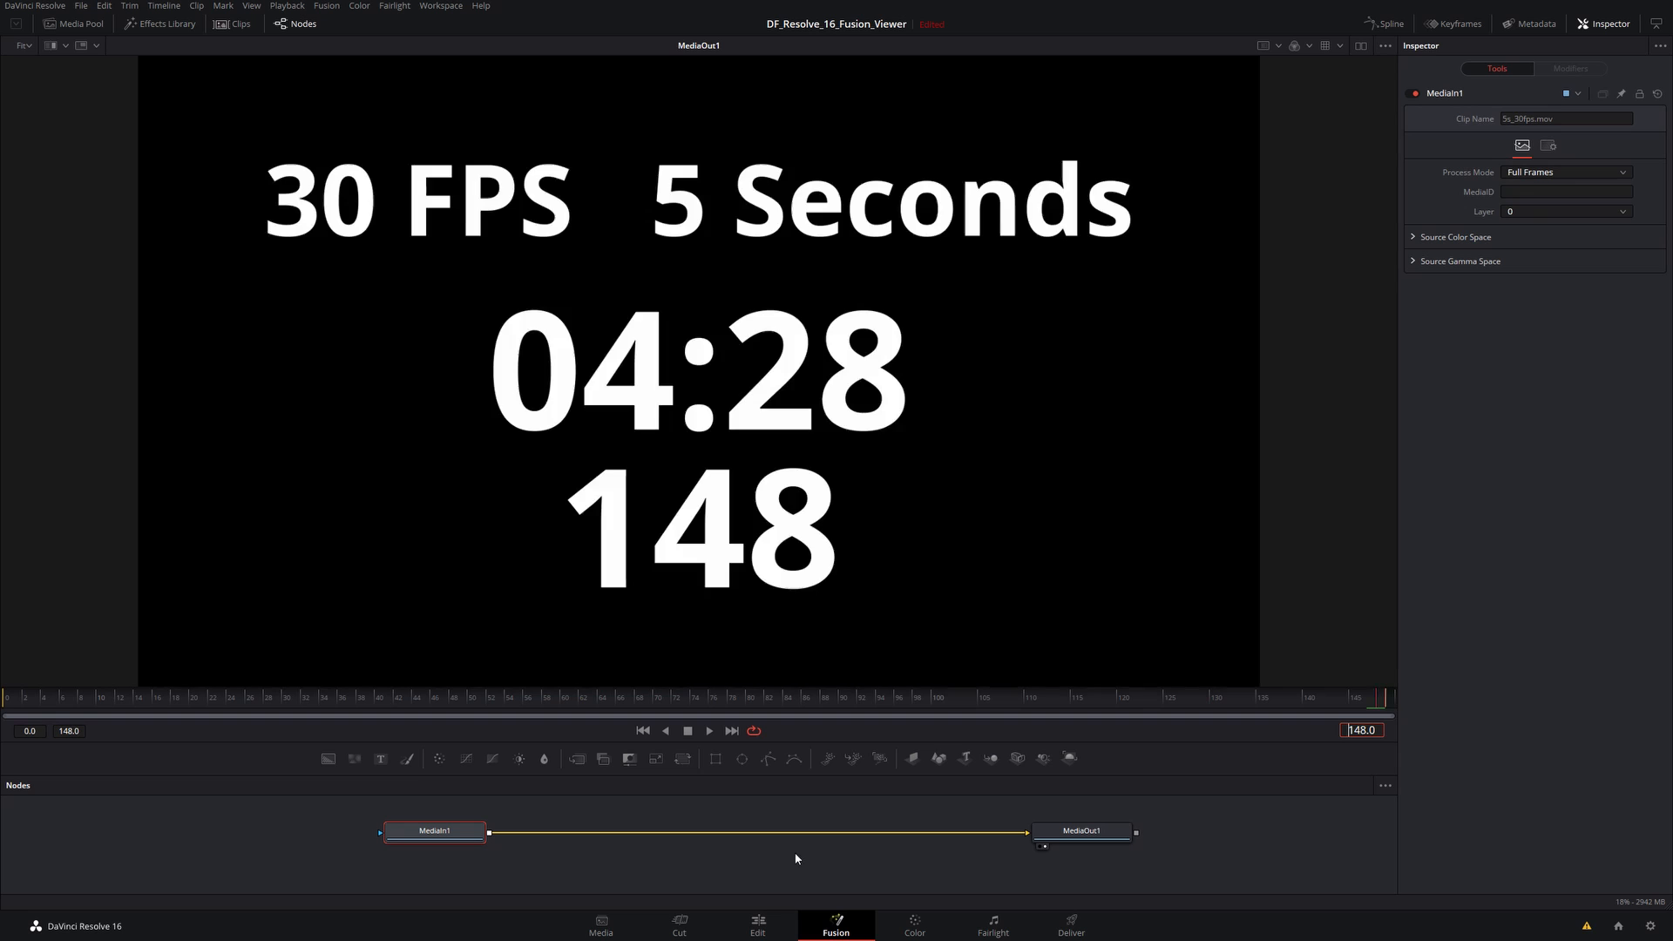
Step: Compare the last frame of 5s_30fps.mov in the source viewer with the 30 fps timeline clip in the Edit page
{"action": "left_click", "coordinate": [755, 927]}
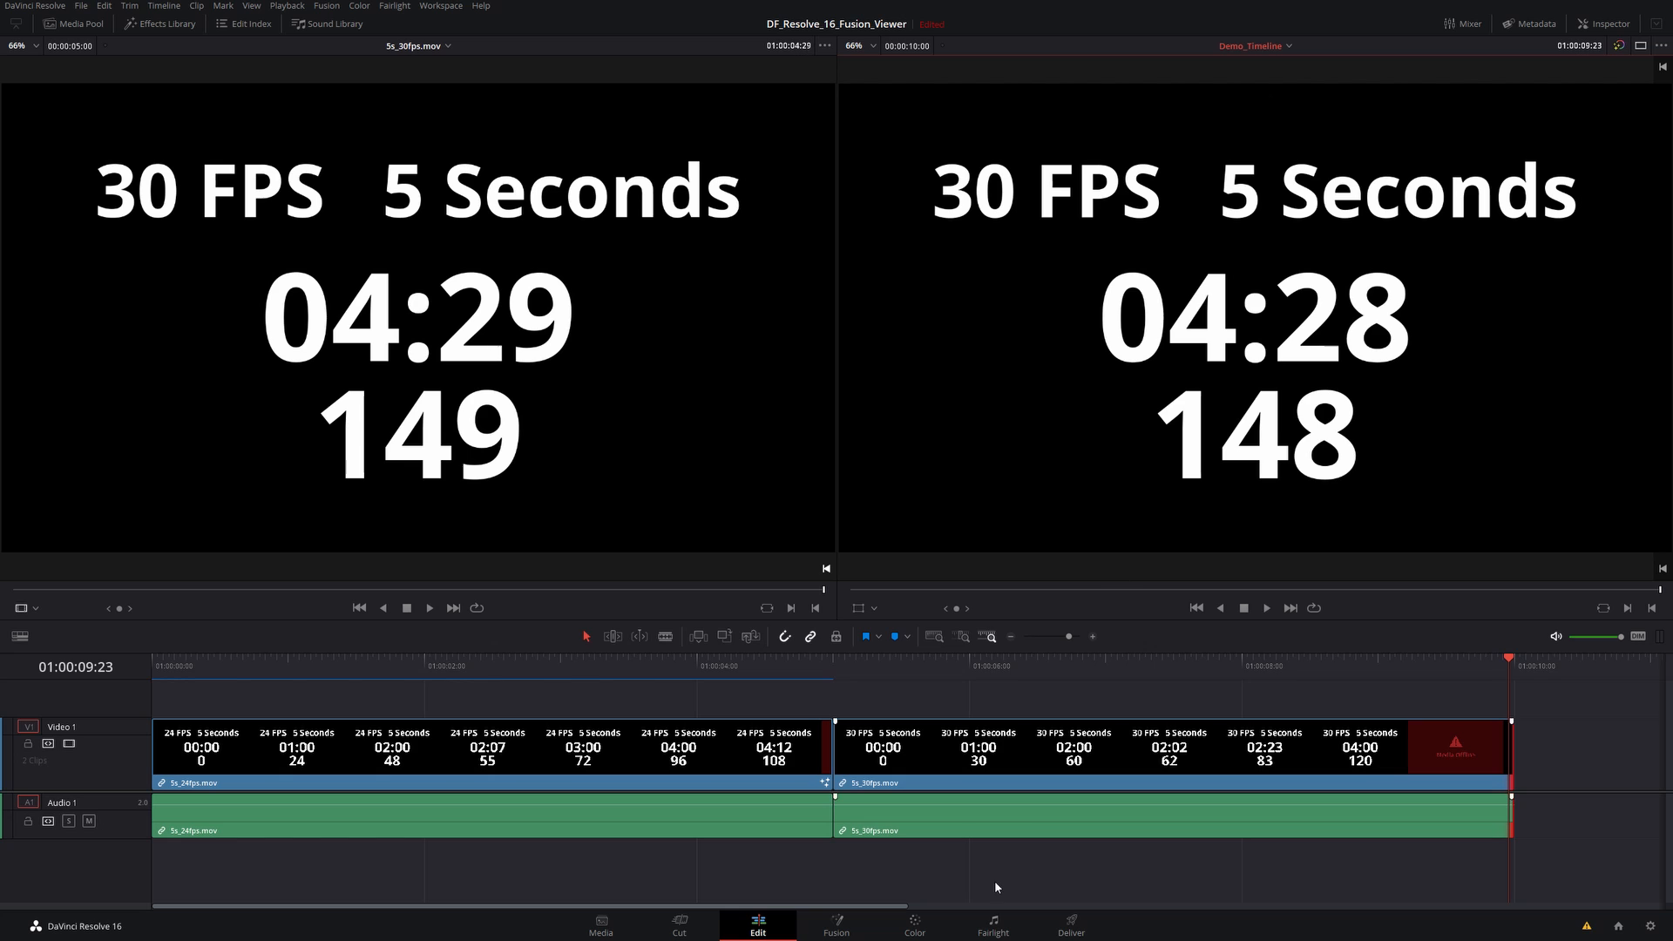
{"action": "left_click", "coordinate": [1154, 755]}
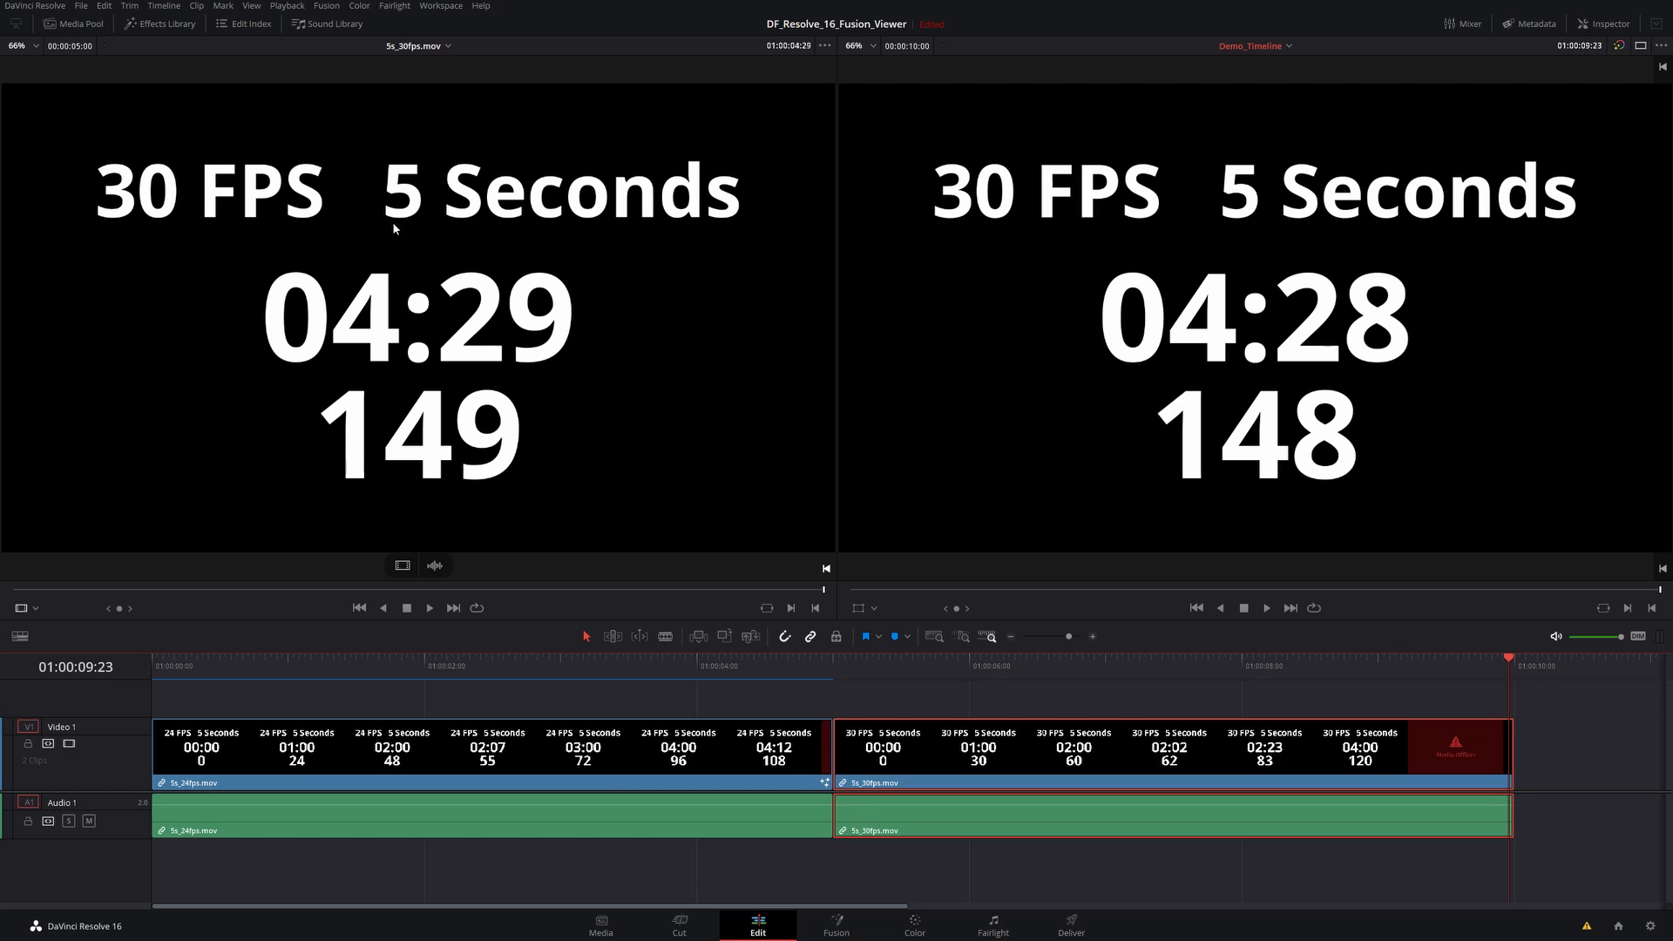
{"action": "left_click", "coordinate": [74, 24]}
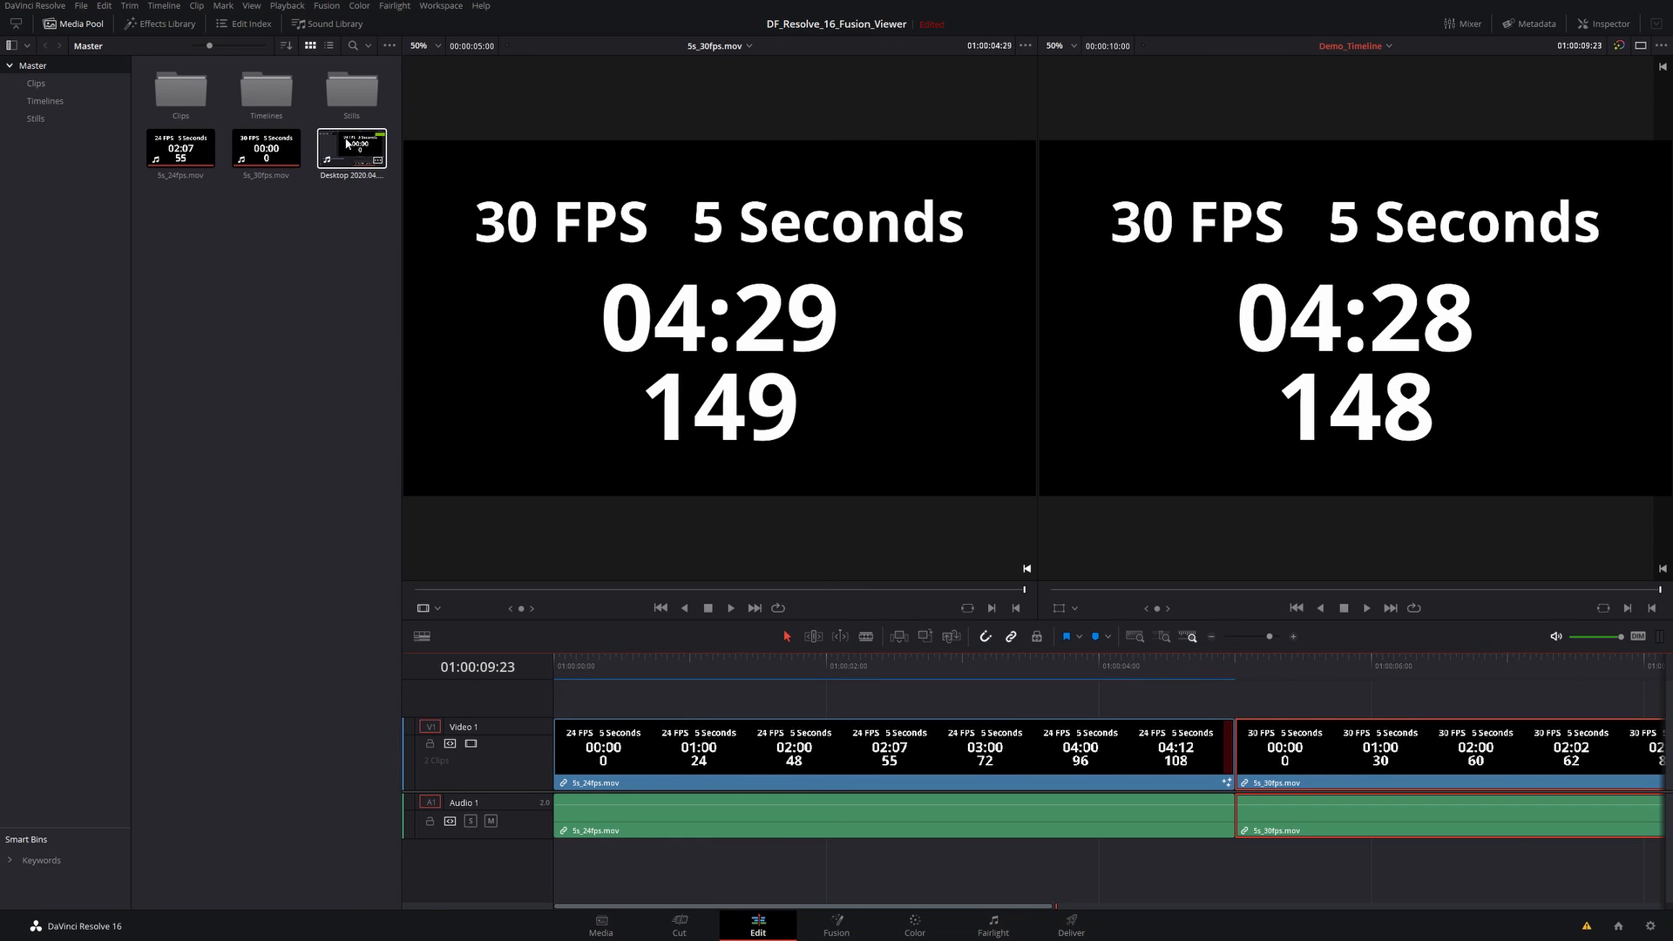
{"action": "left_click", "coordinate": [586, 422]}
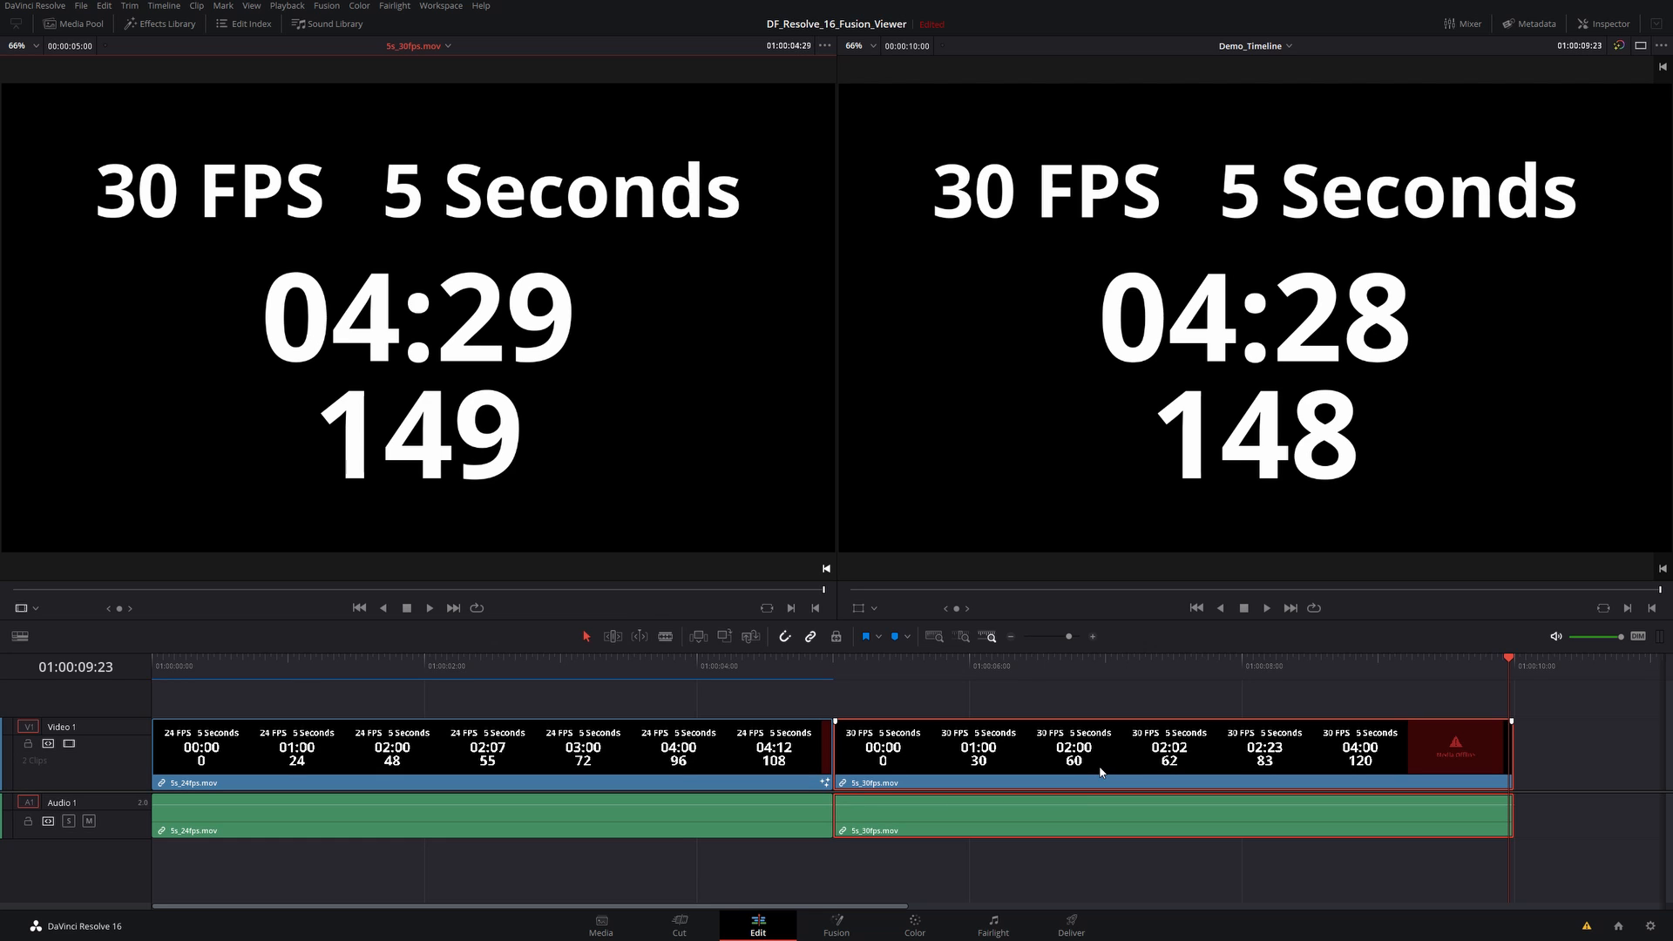
{"action": "left_click", "coordinate": [962, 758]}
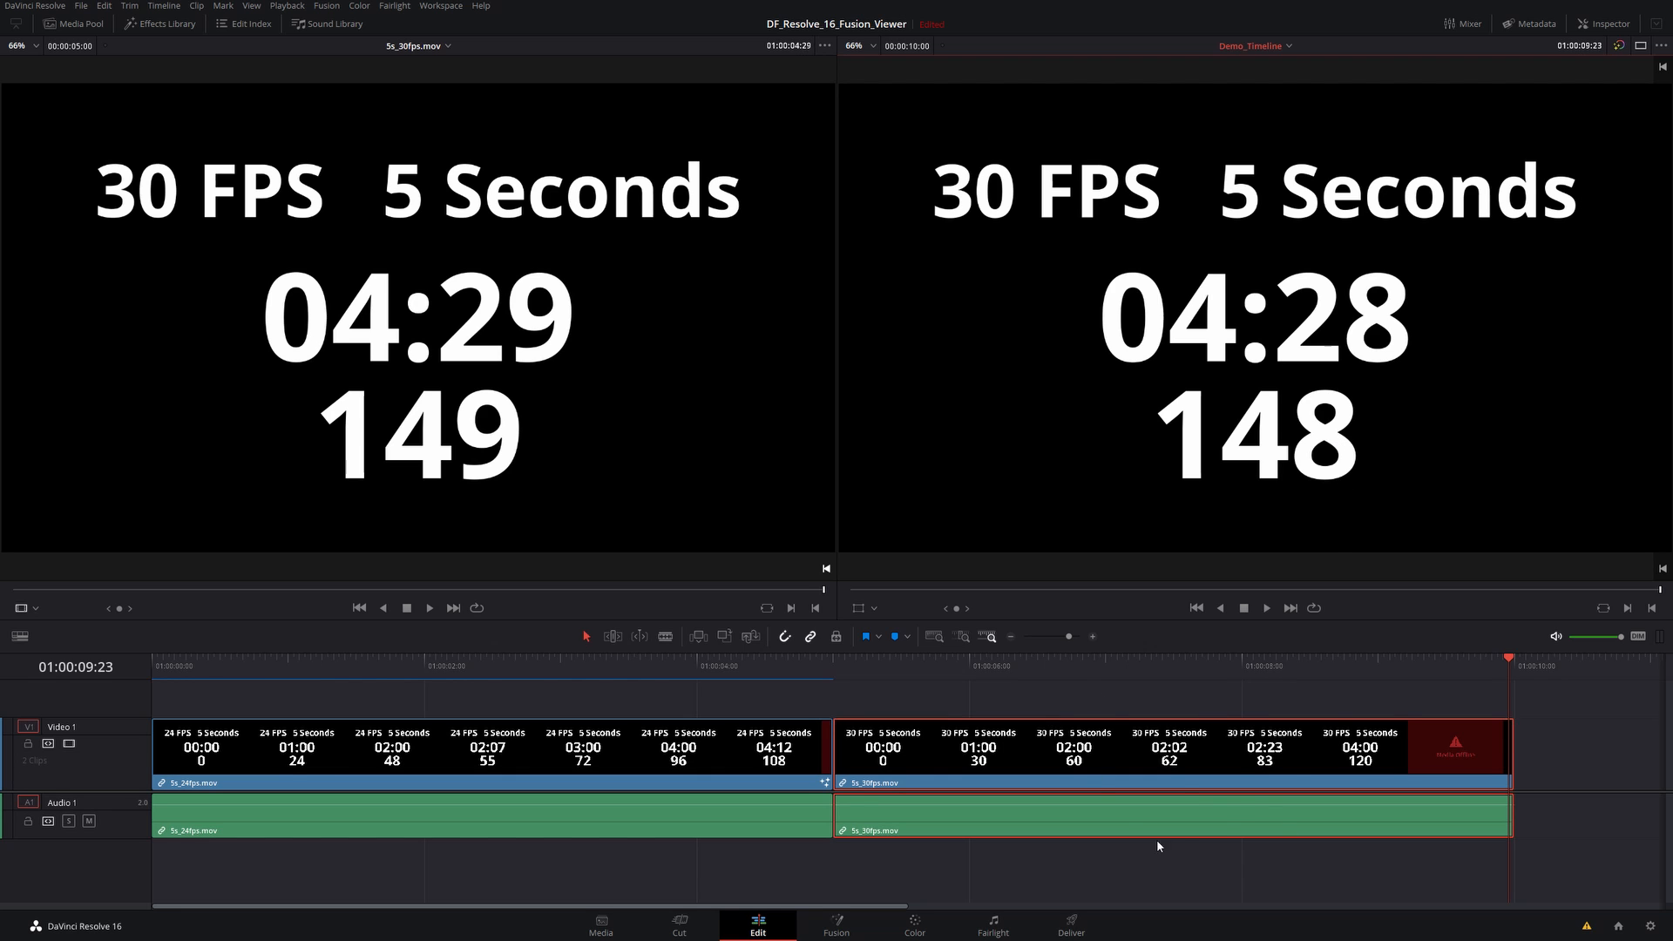
Step: Scrub the 30 fps clip back to frame 129 in Fusion and compare the playhead's frame in the Cut page
{"action": "left_click", "coordinate": [837, 925]}
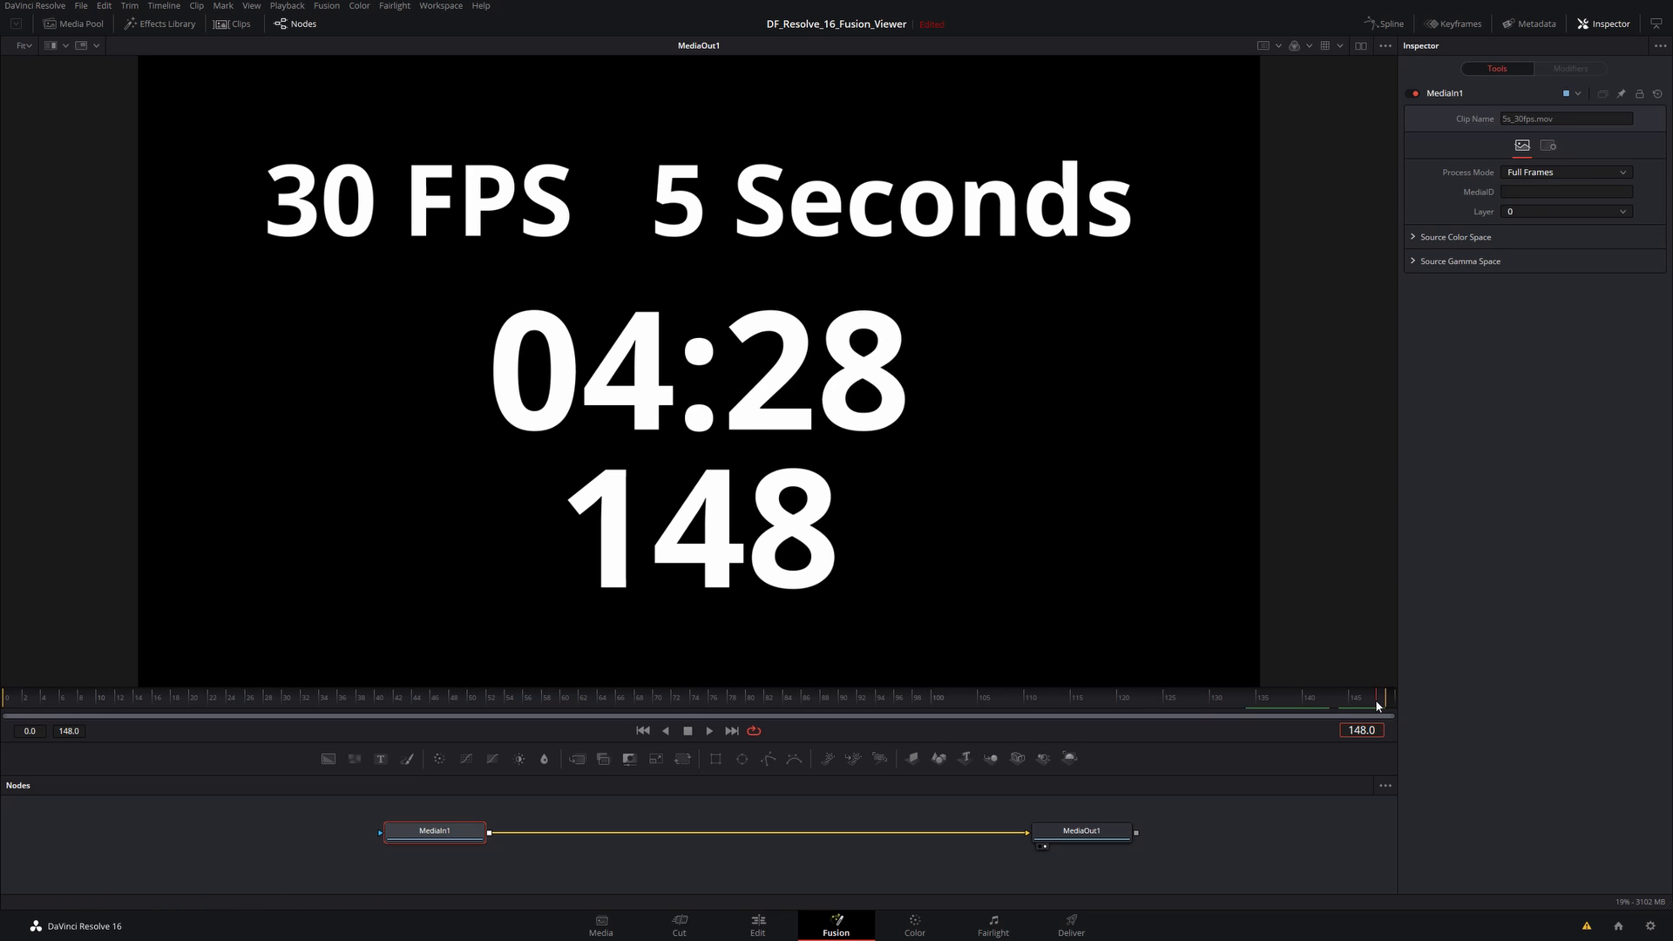
{"action": "left_click_drag", "start_coordinate": [1387, 703], "coordinate": [1190, 701]}
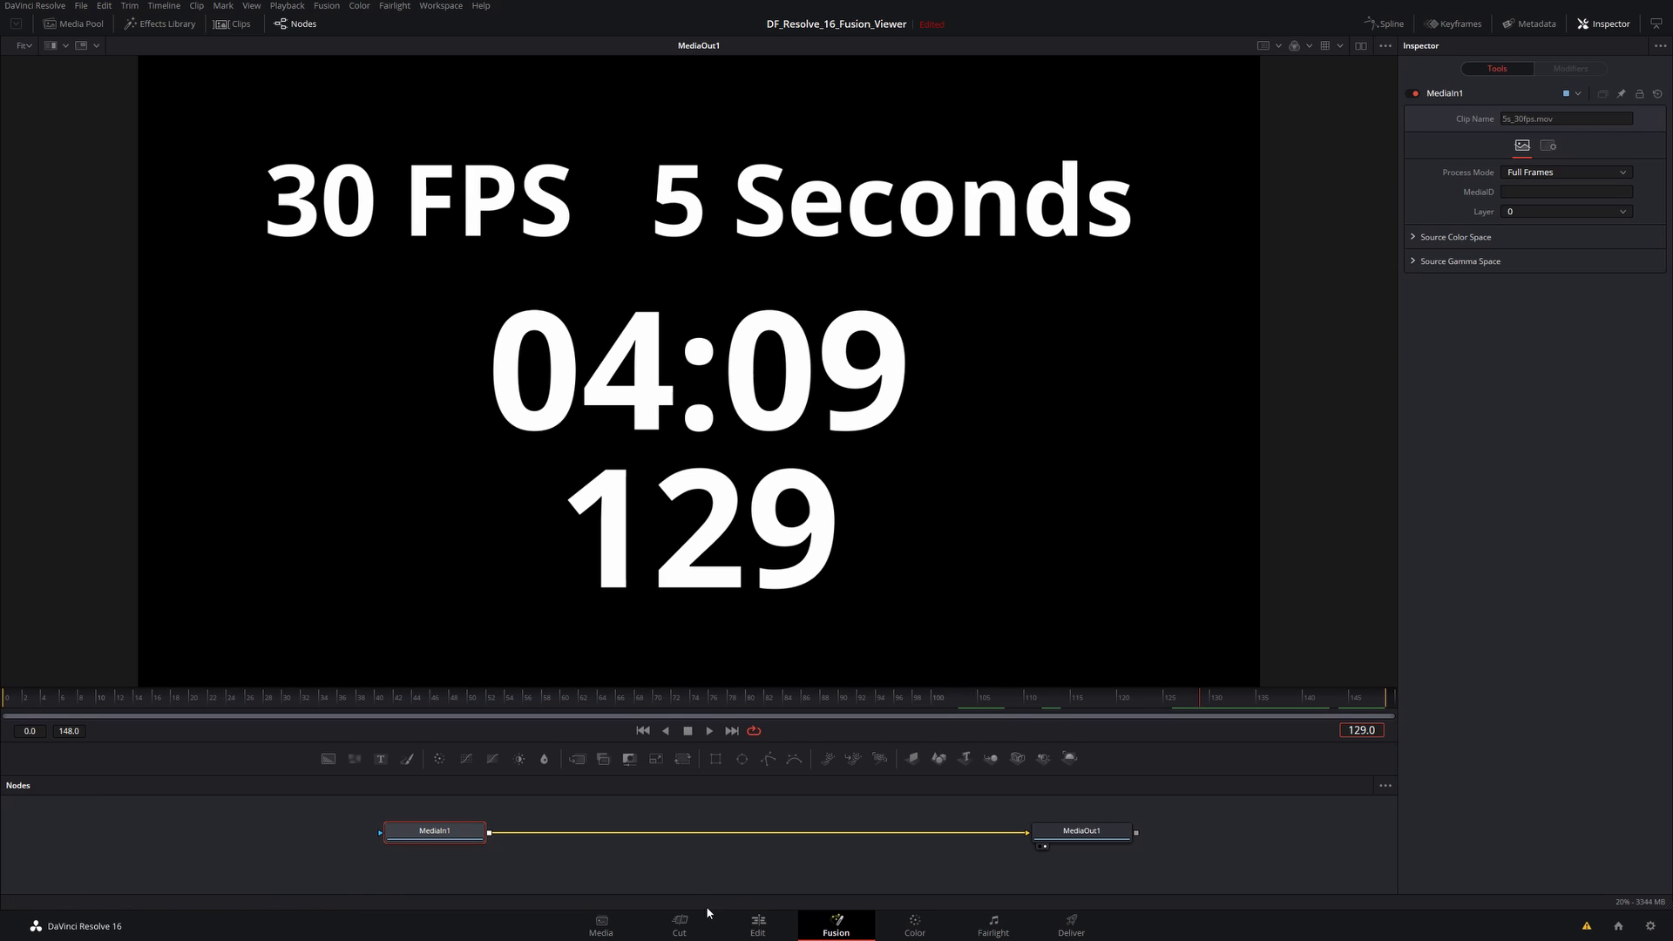
{"action": "left_click", "coordinate": [680, 926]}
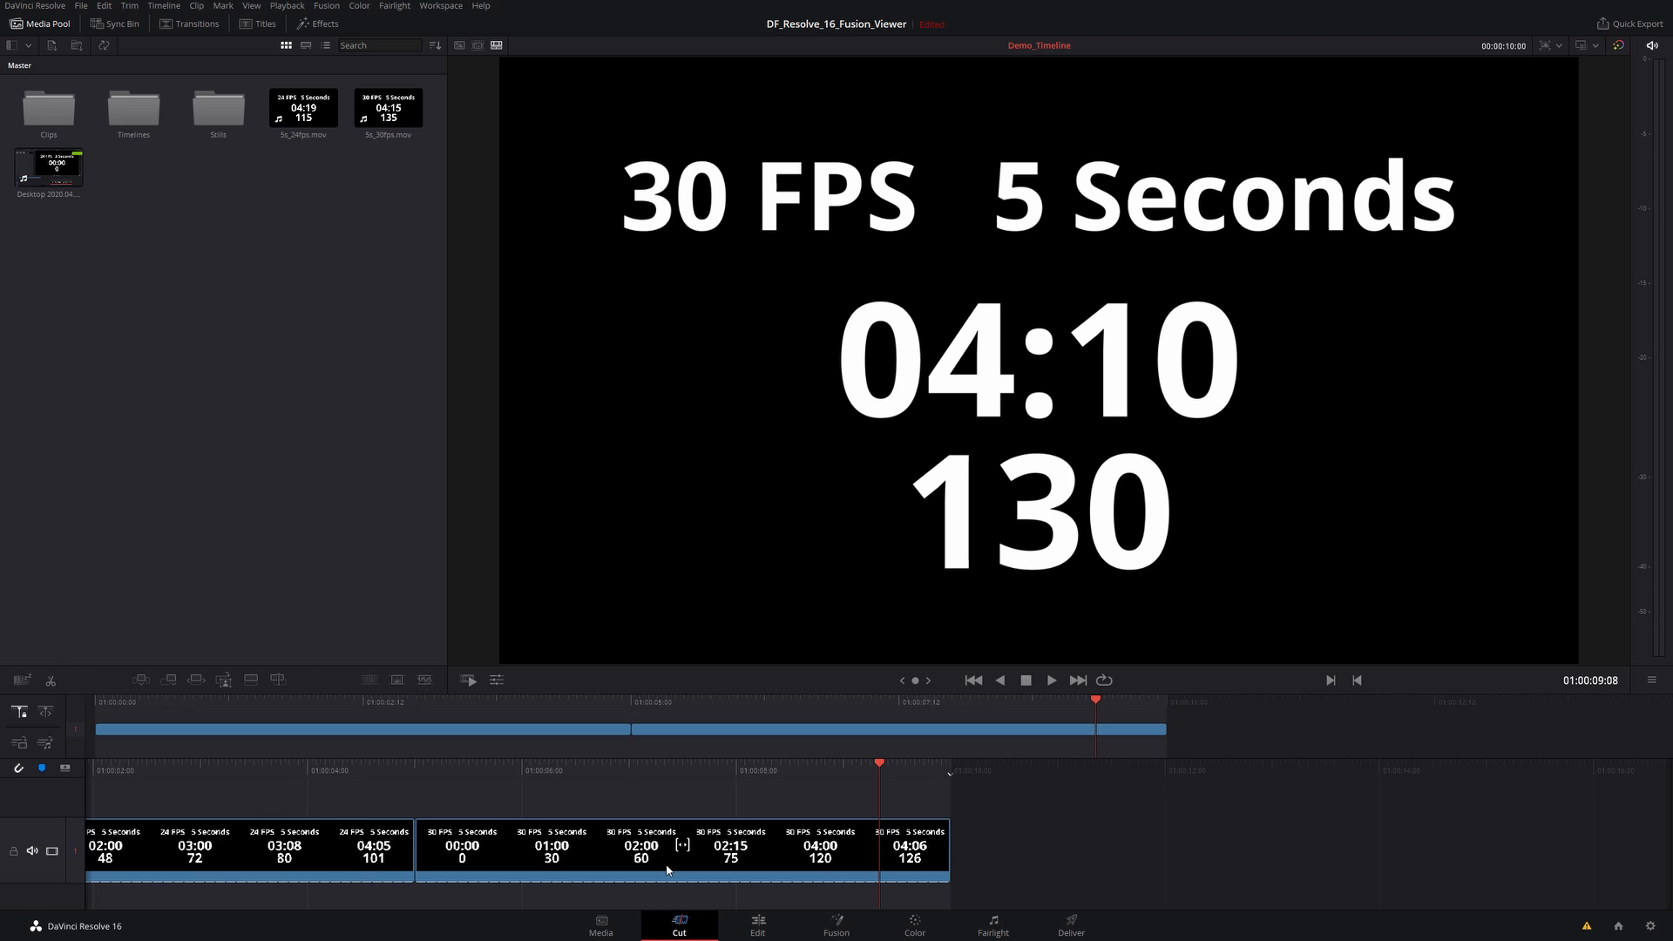
Step: Set the 24 fps clip's render range in Fusion to frames 30 through 60 and play back that range
{"action": "left_click", "coordinate": [837, 925]}
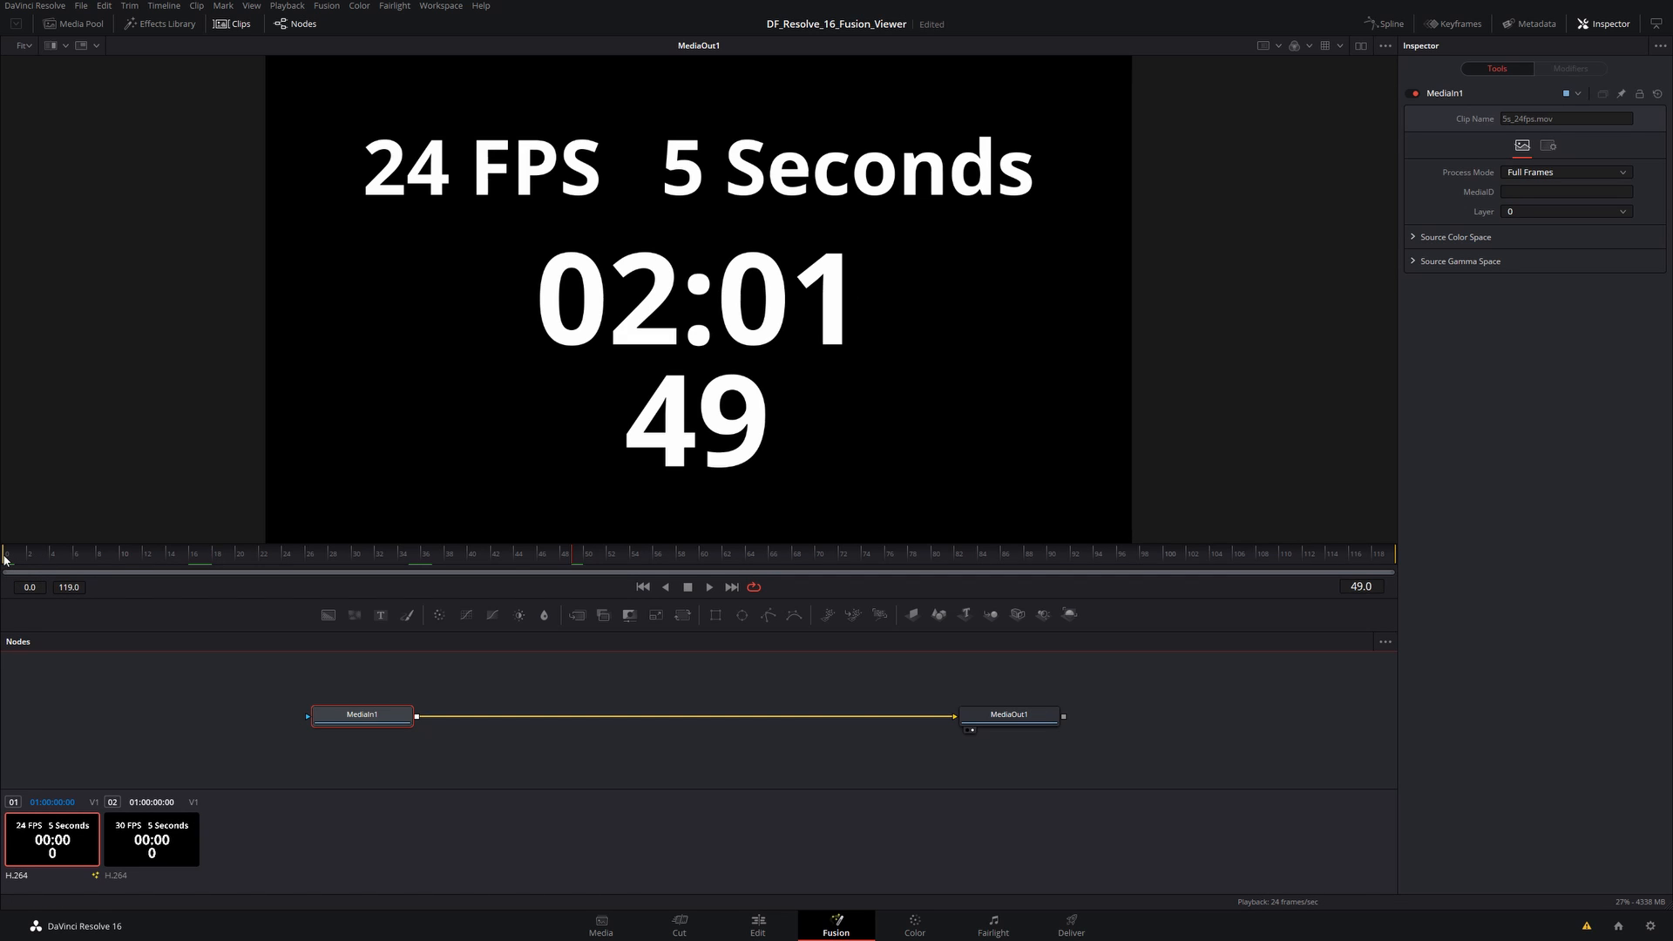
{"action": "mouse_move", "coordinate": [4, 559]}
{"action": "left_mouse_down"}
{"action": "mouse_move", "coordinate": [471, 560]}
{"action": "mouse_move", "coordinate": [13, 559]}
{"action": "left_mouse_up"}
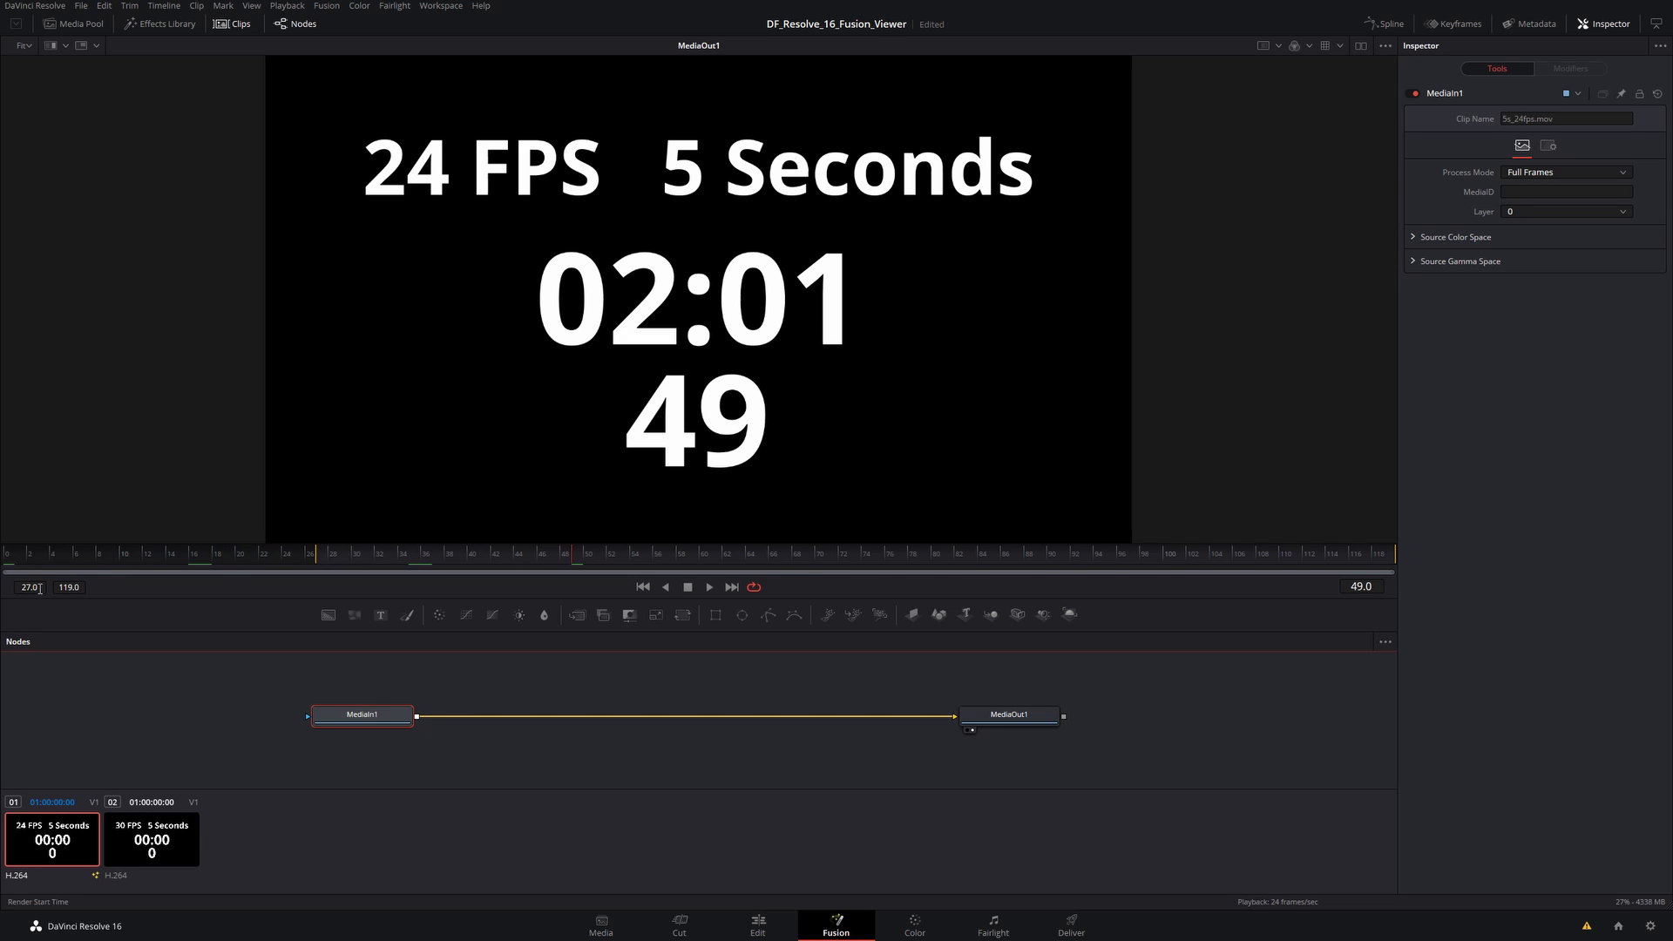
{"action": "left_click", "coordinate": [31, 589]}
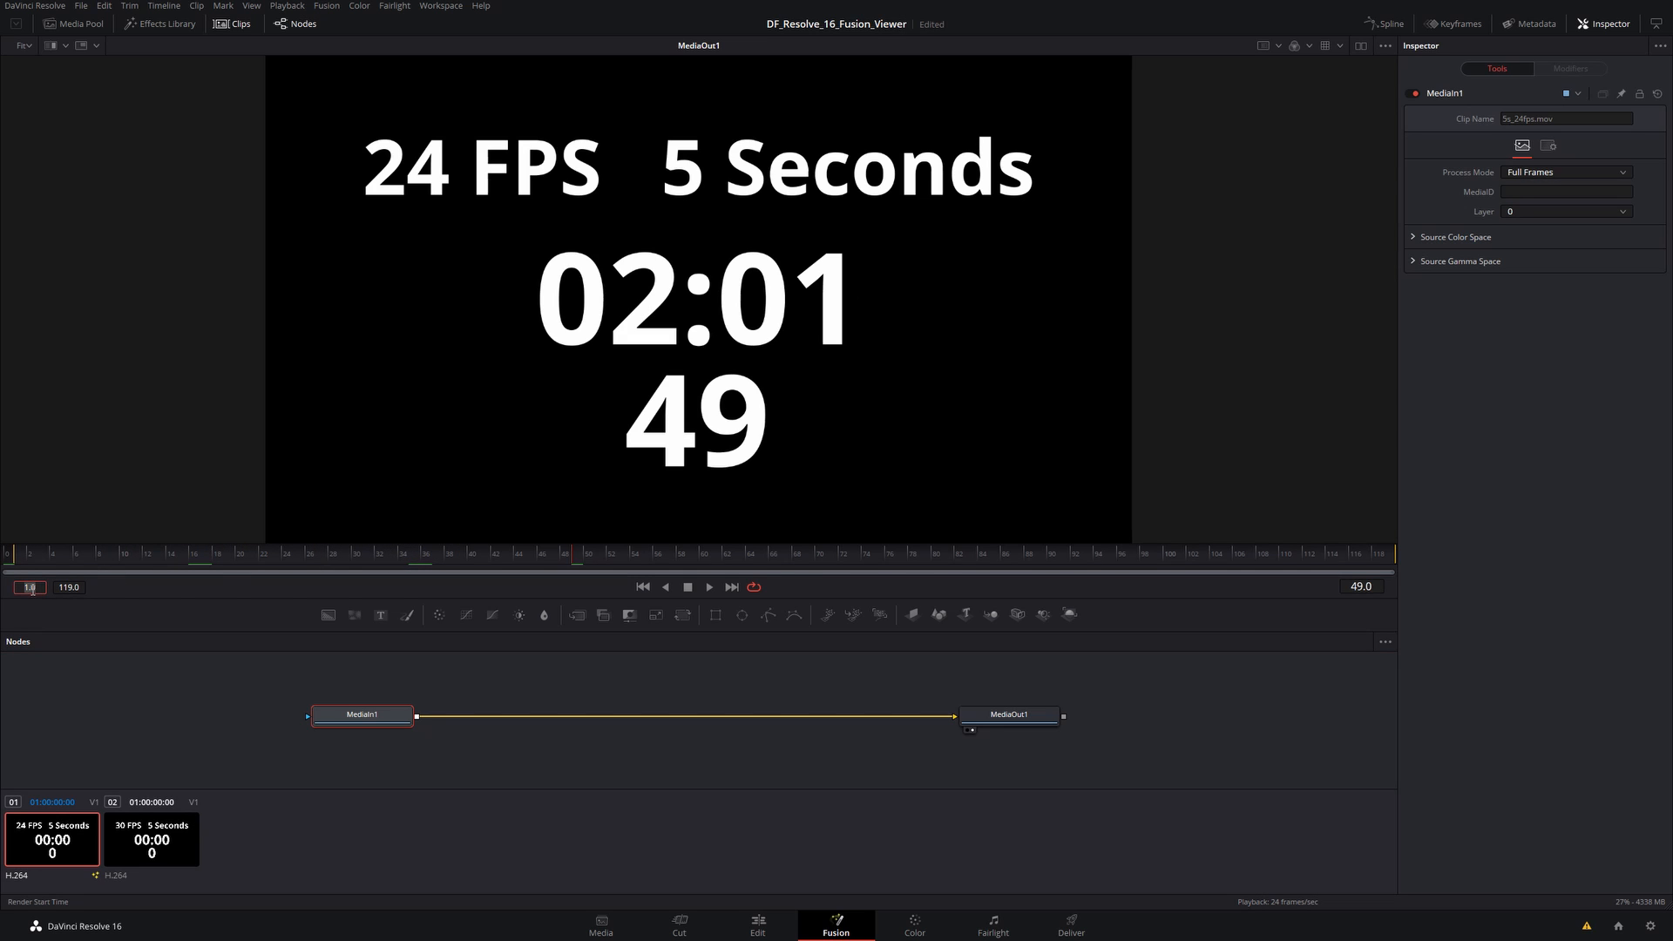
{"action": "type", "text": "30"}
{"action": "key", "text": "Return"}
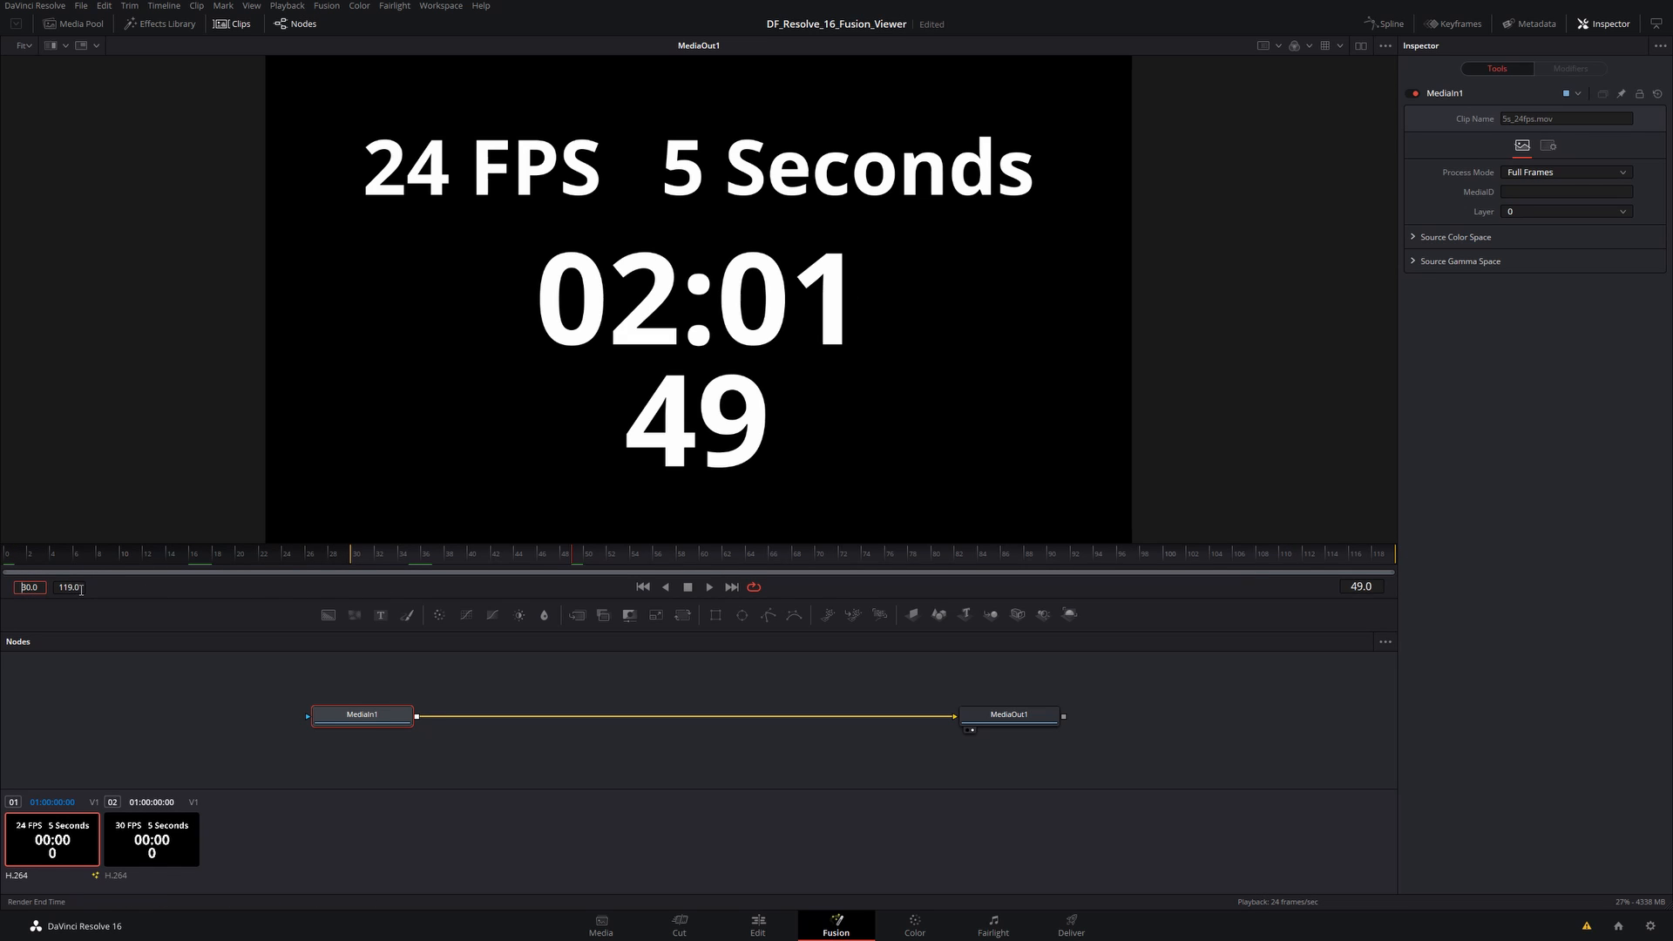
{"action": "left_click", "coordinate": [61, 589]}
{"action": "type", "text": "60"}
{"action": "key", "text": "Return"}
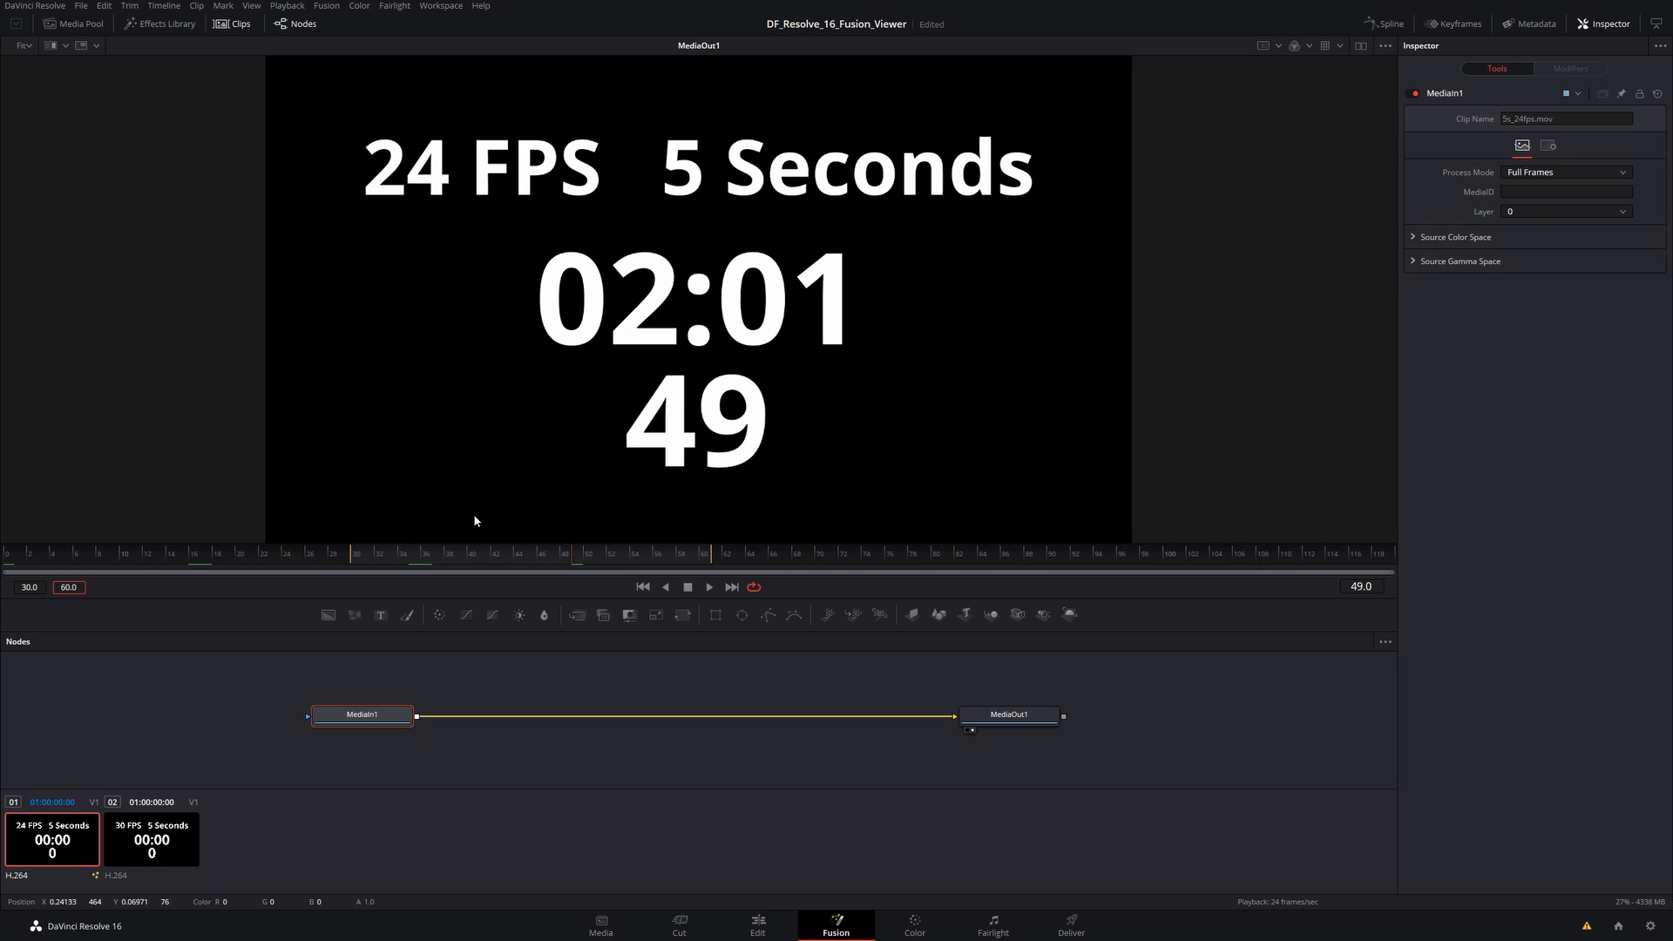
{"action": "left_click", "coordinate": [710, 587]}
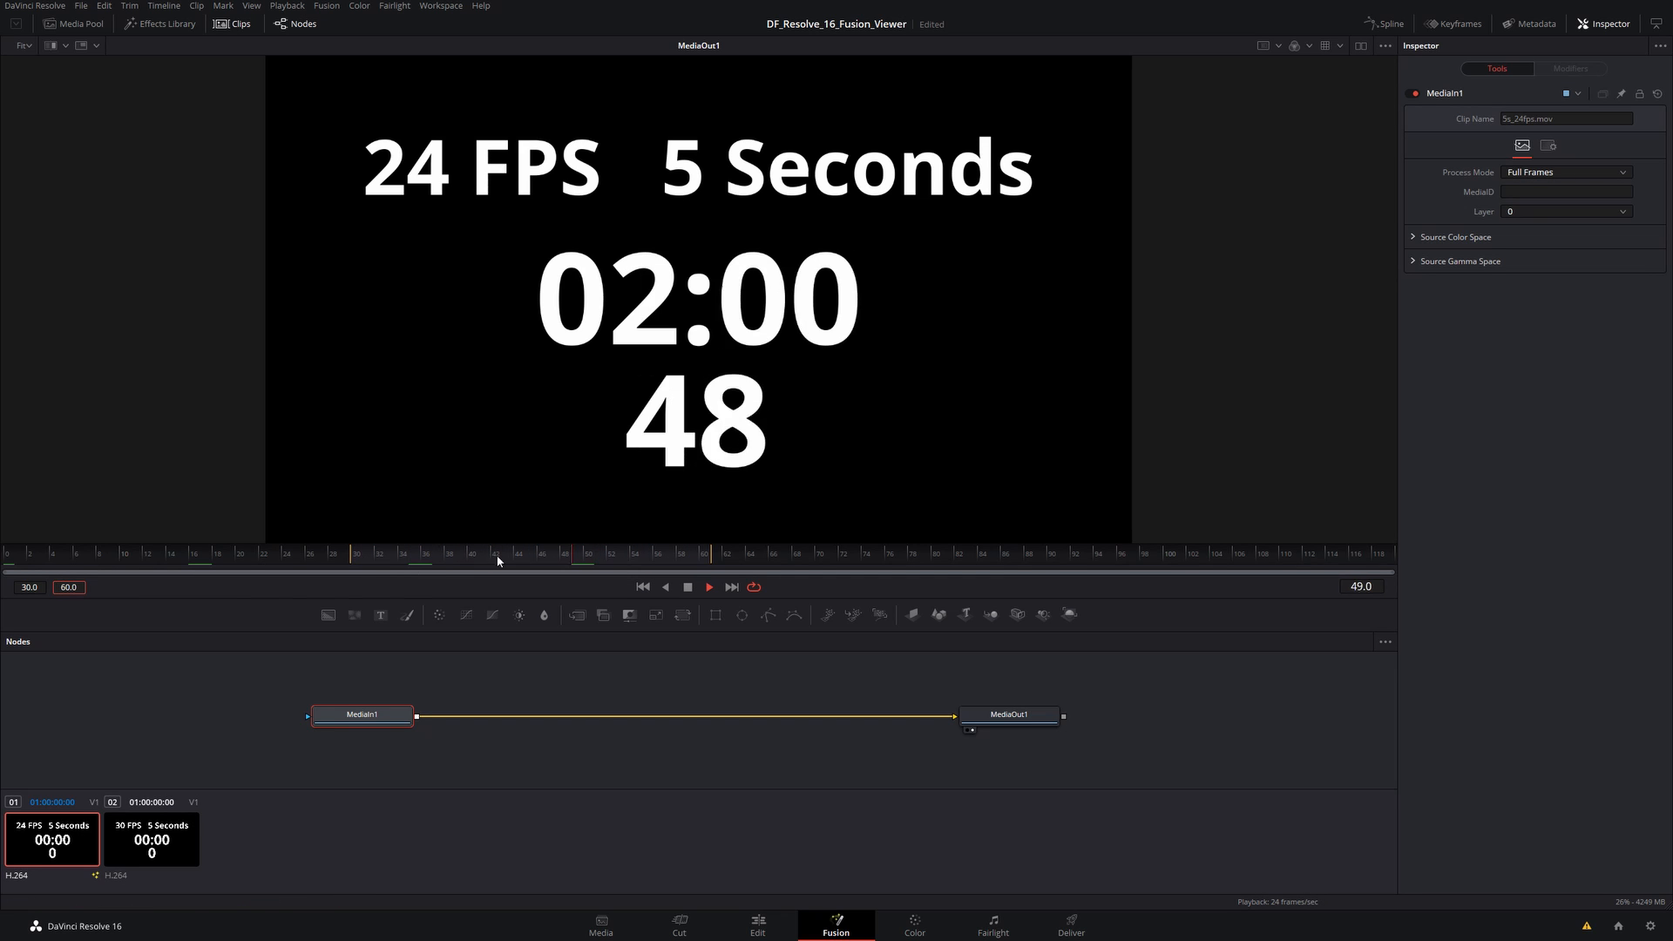
{"action": "left_click", "coordinate": [687, 587]}
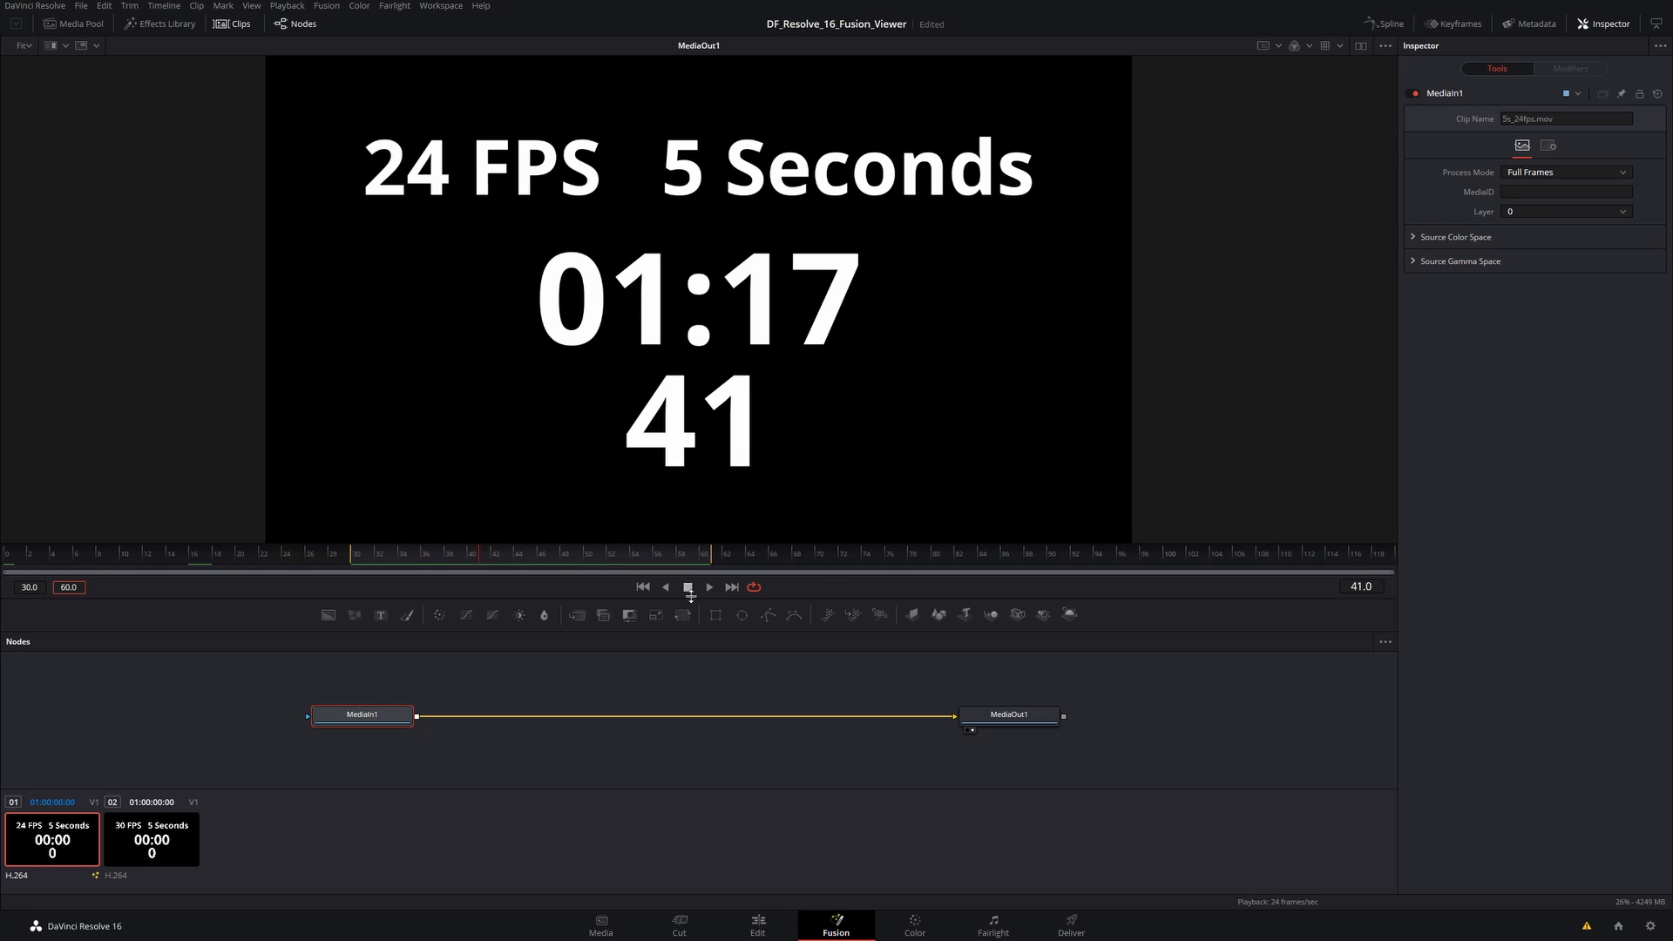
Step: In the Cut page, select the 24 fps clip and move the playhead to frame 111
{"action": "left_click", "coordinate": [682, 926]}
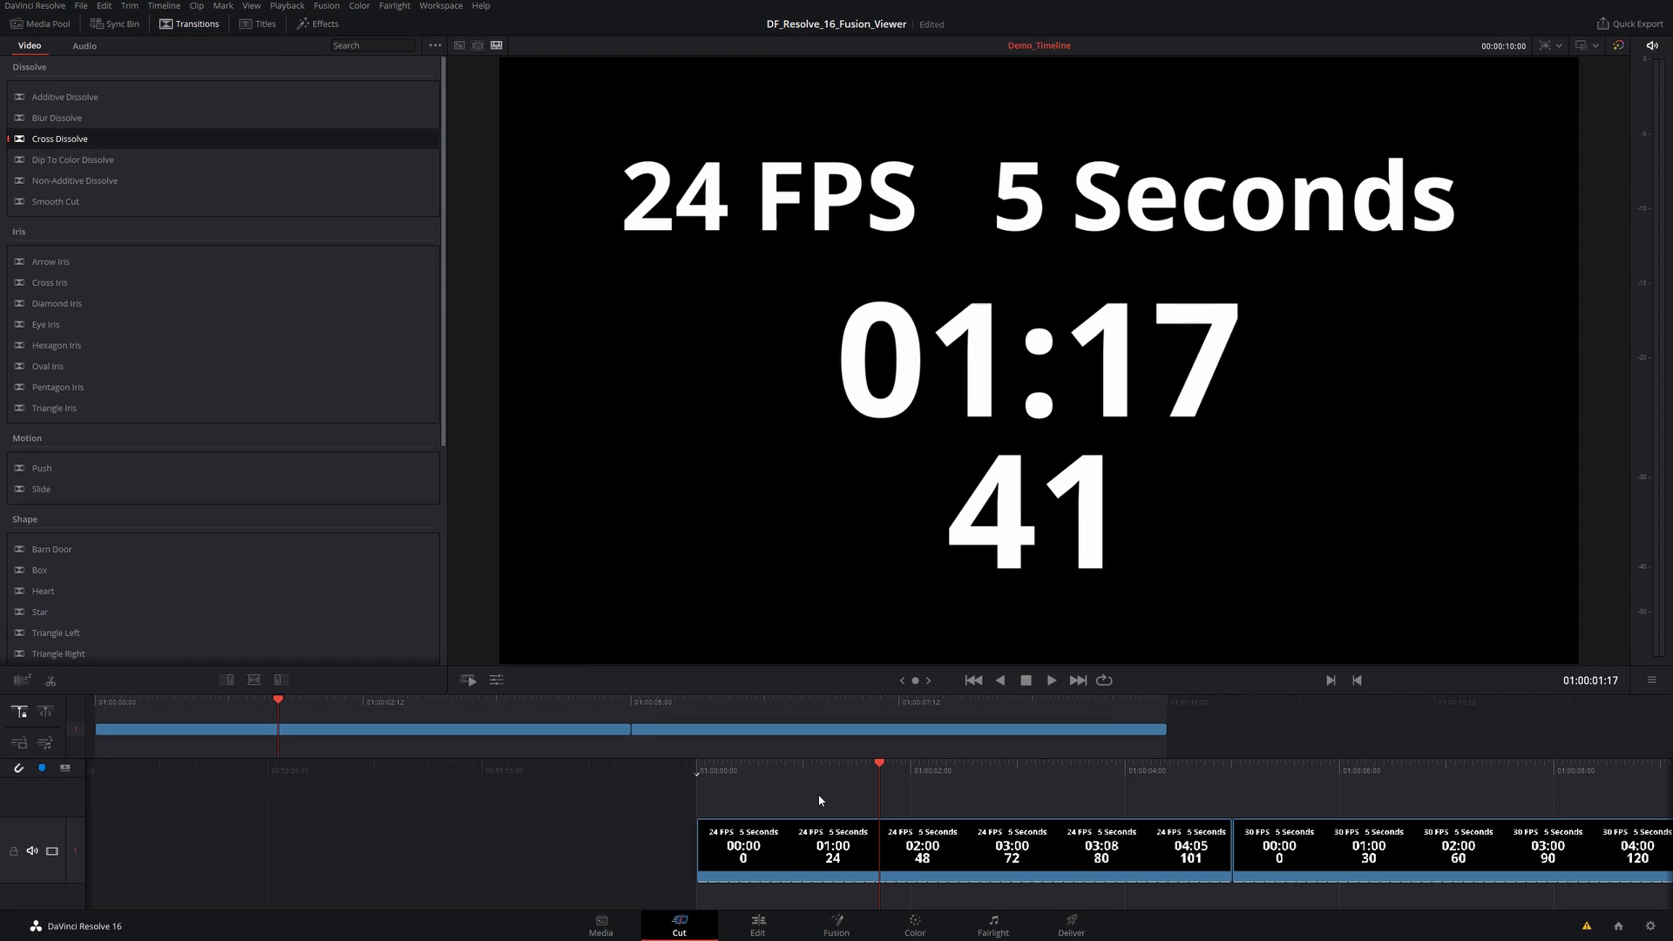
{"action": "left_click", "coordinate": [964, 846]}
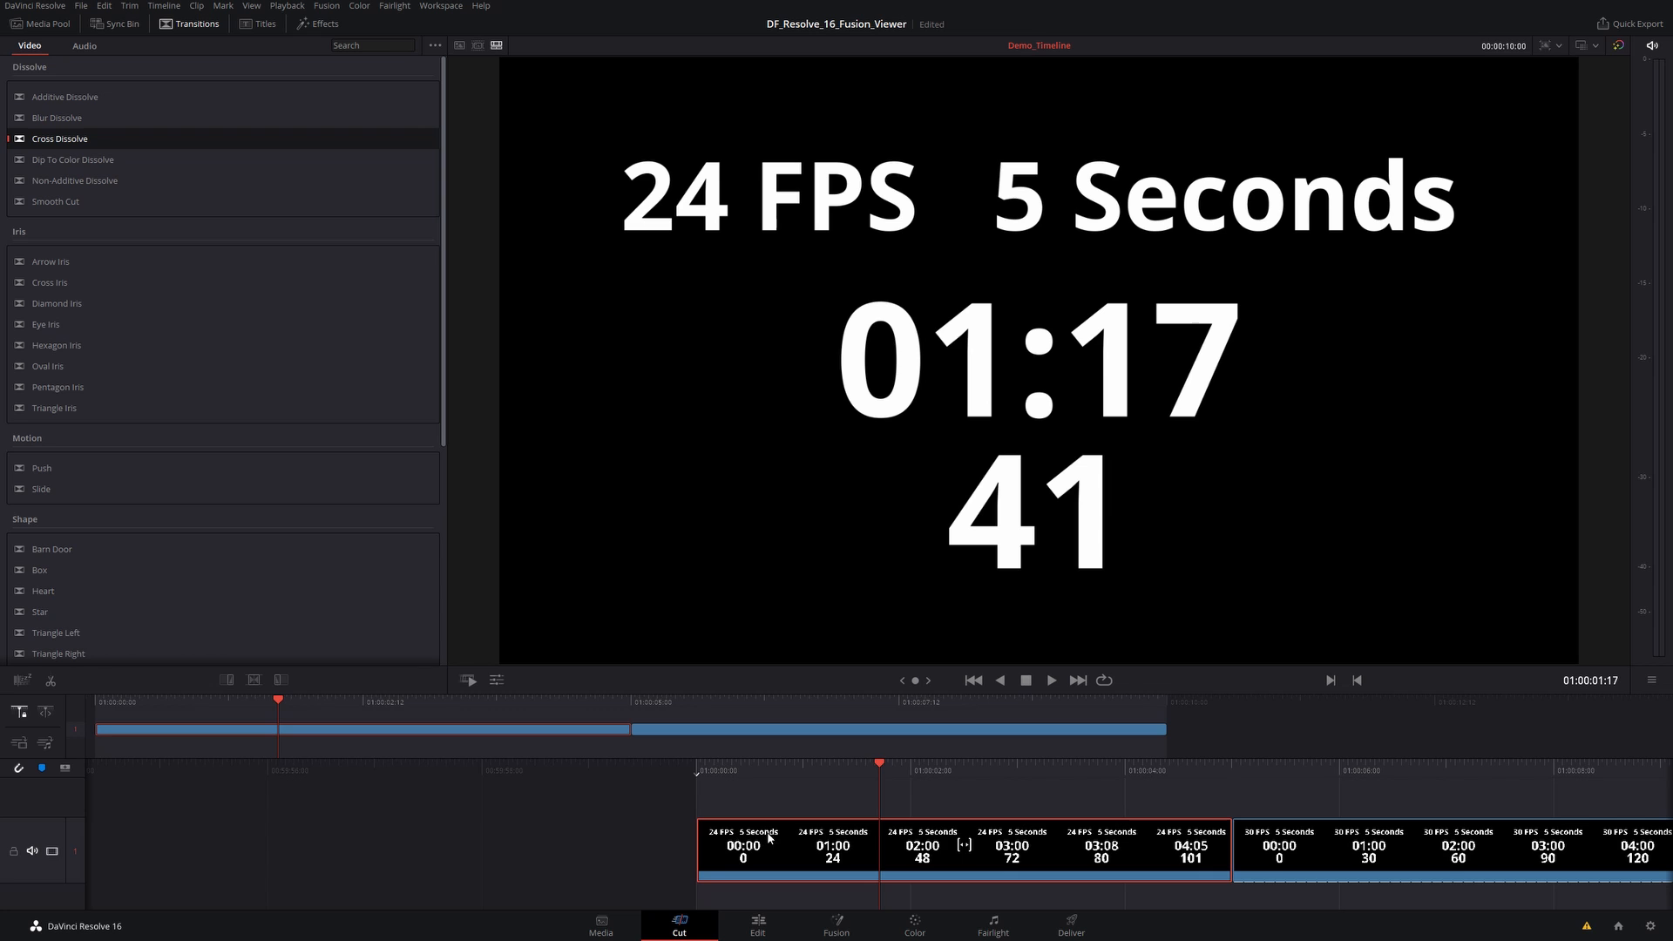
{"action": "left_click_drag", "start_coordinate": [965, 786], "coordinate": [1151, 763]}
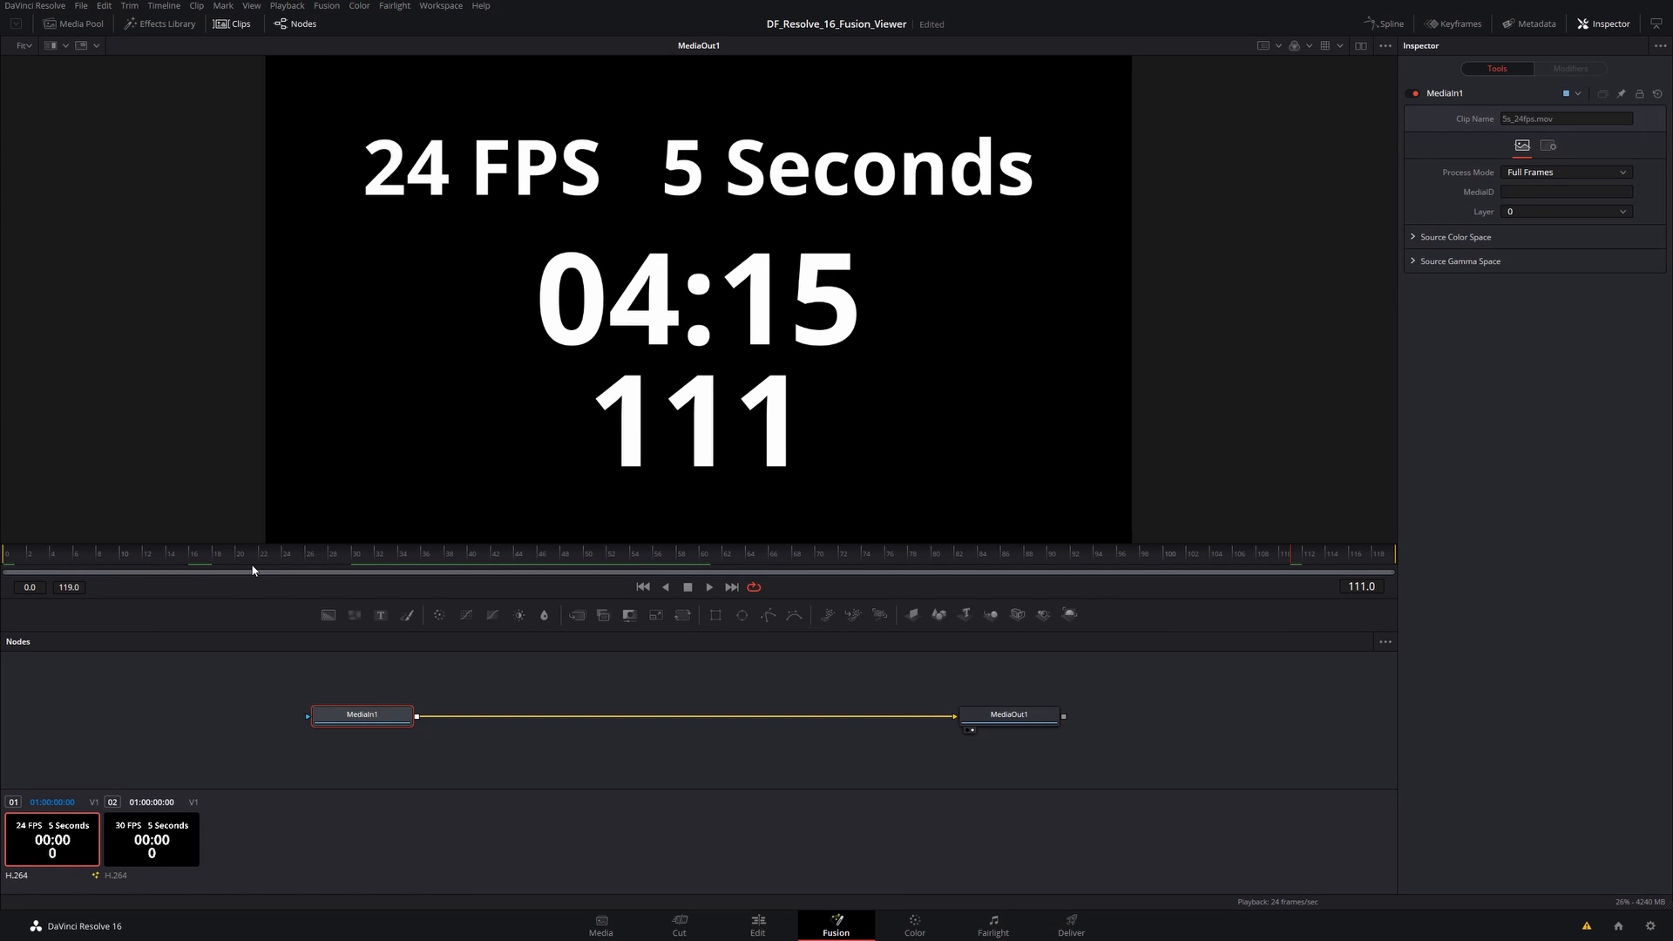
Step: Jump to frames 34 and 45 of the 24 fps clip in Fusion and check the matching position in the Cut page
{"action": "left_click", "coordinate": [401, 555]}
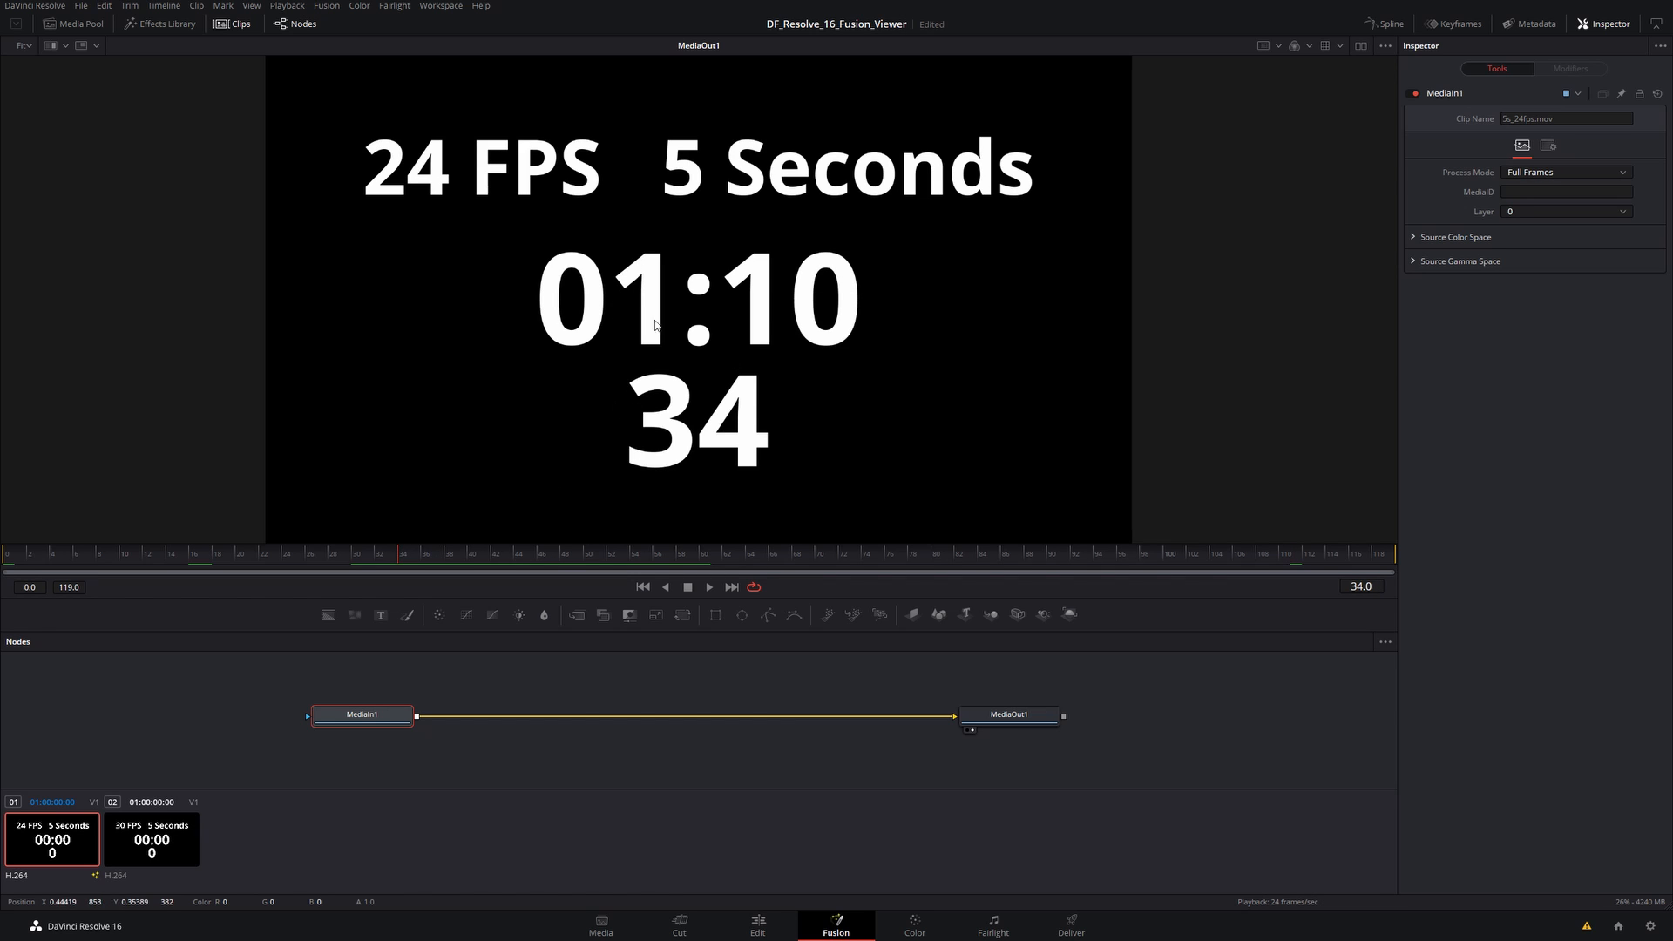
{"action": "left_click", "coordinate": [528, 556]}
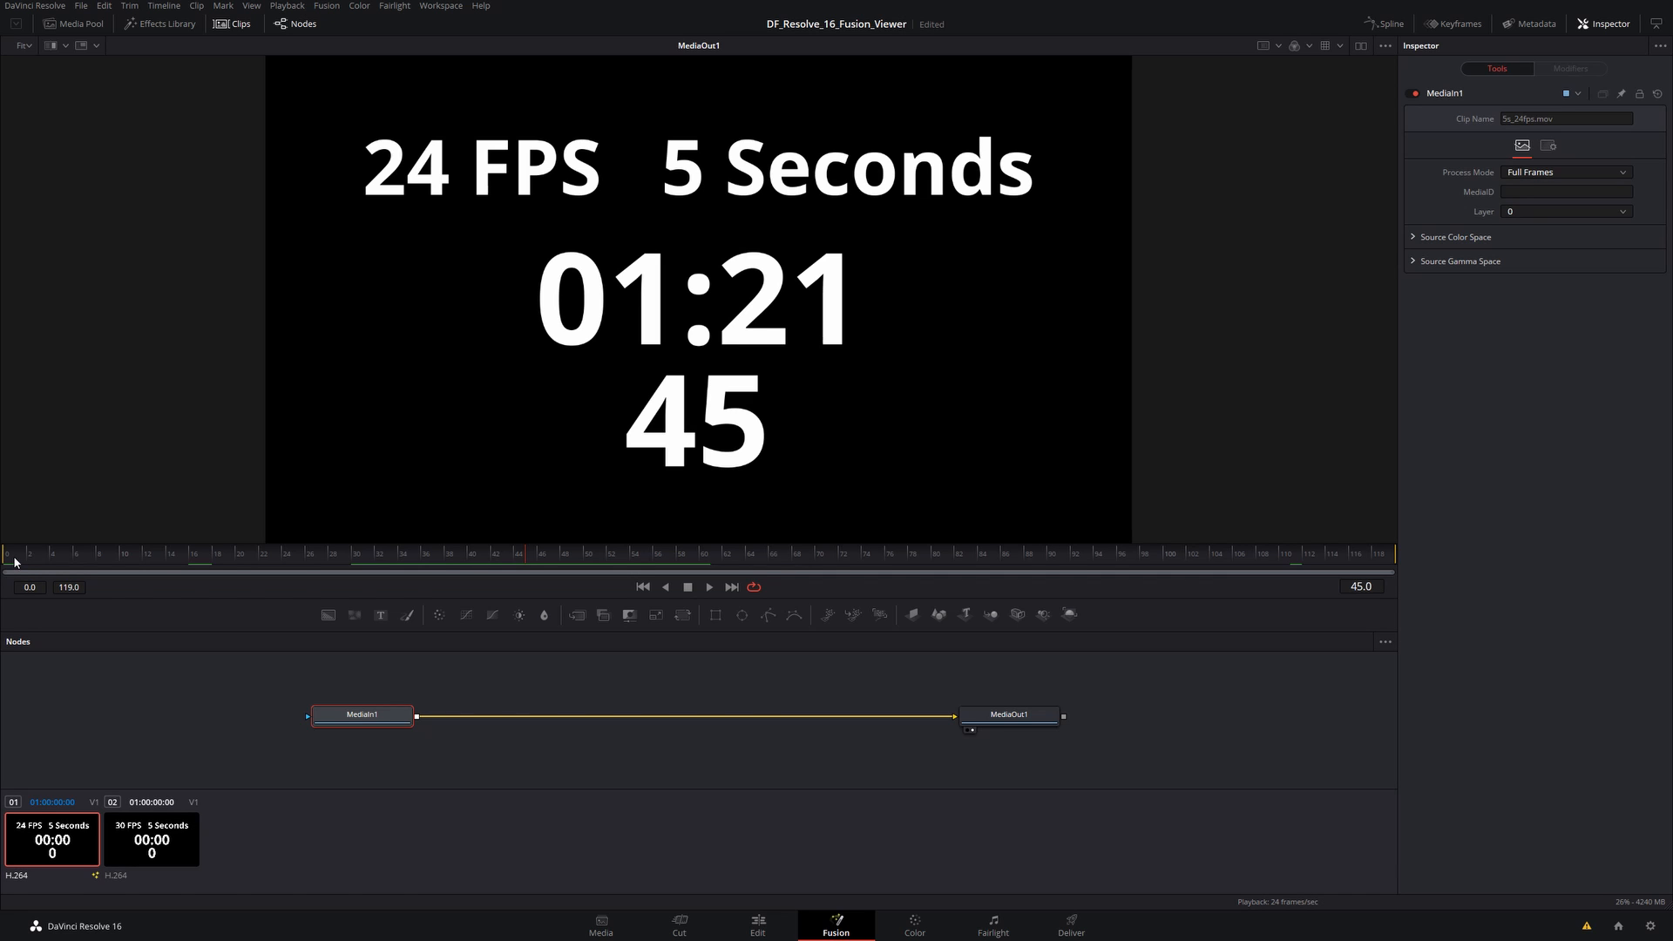
{"action": "left_click", "coordinate": [674, 929]}
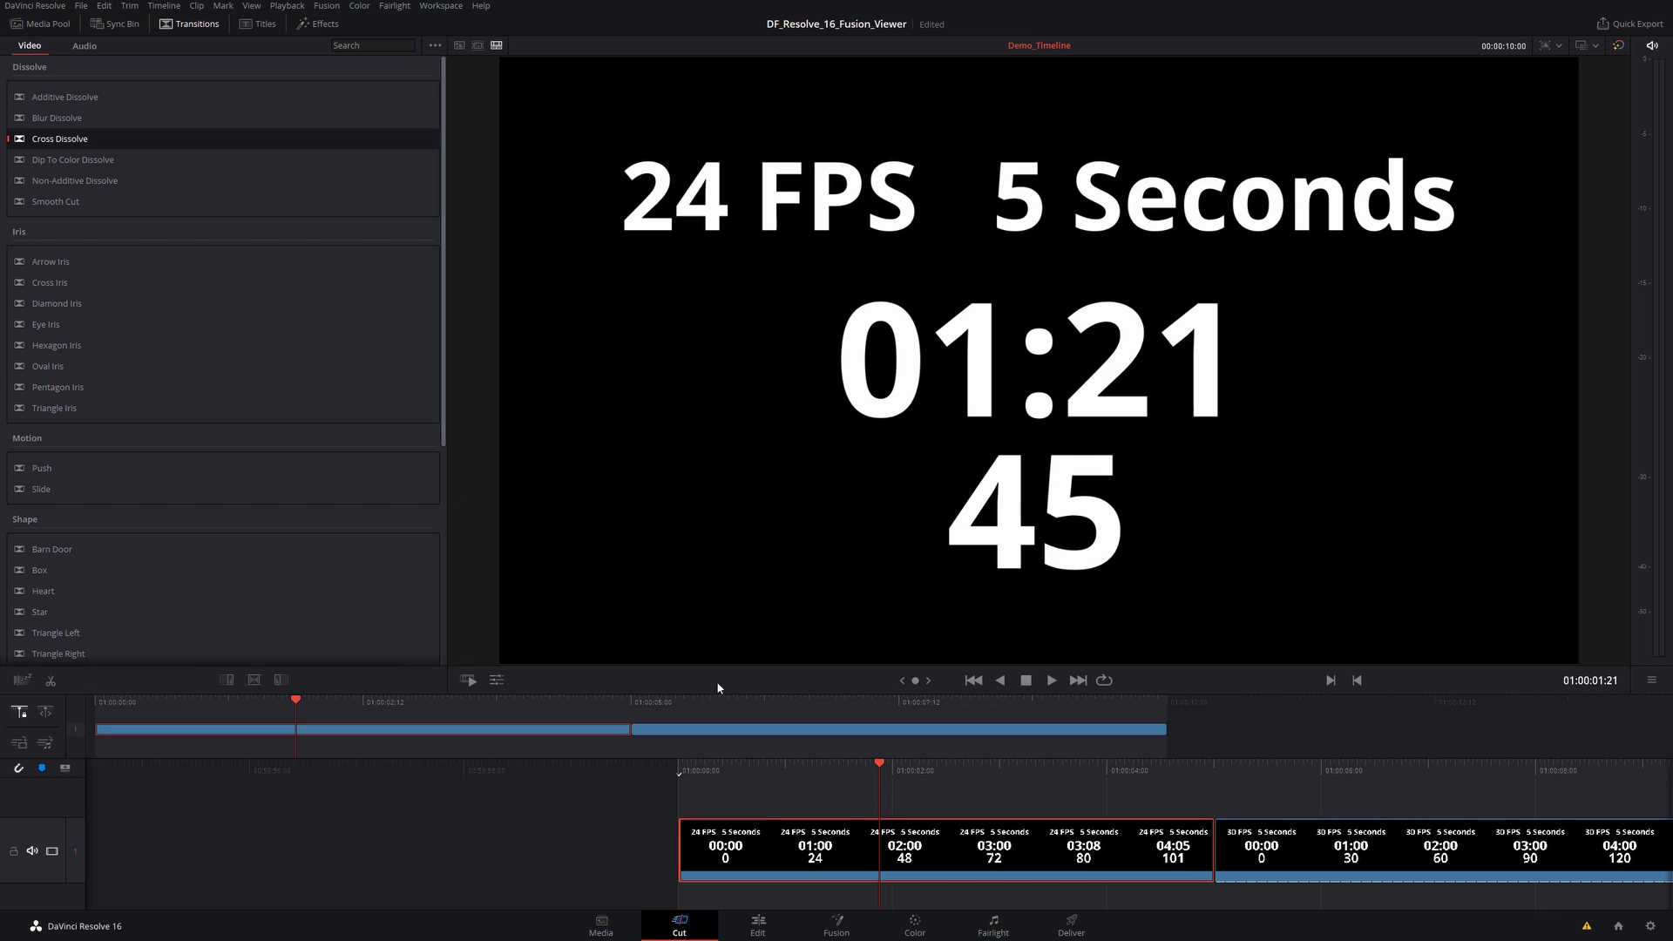
Step: Open 5s_24fps.mov in the source viewer and mark its in point at 01:00:01:00 and out point at 01:00:02:00
{"action": "left_click", "coordinate": [49, 26]}
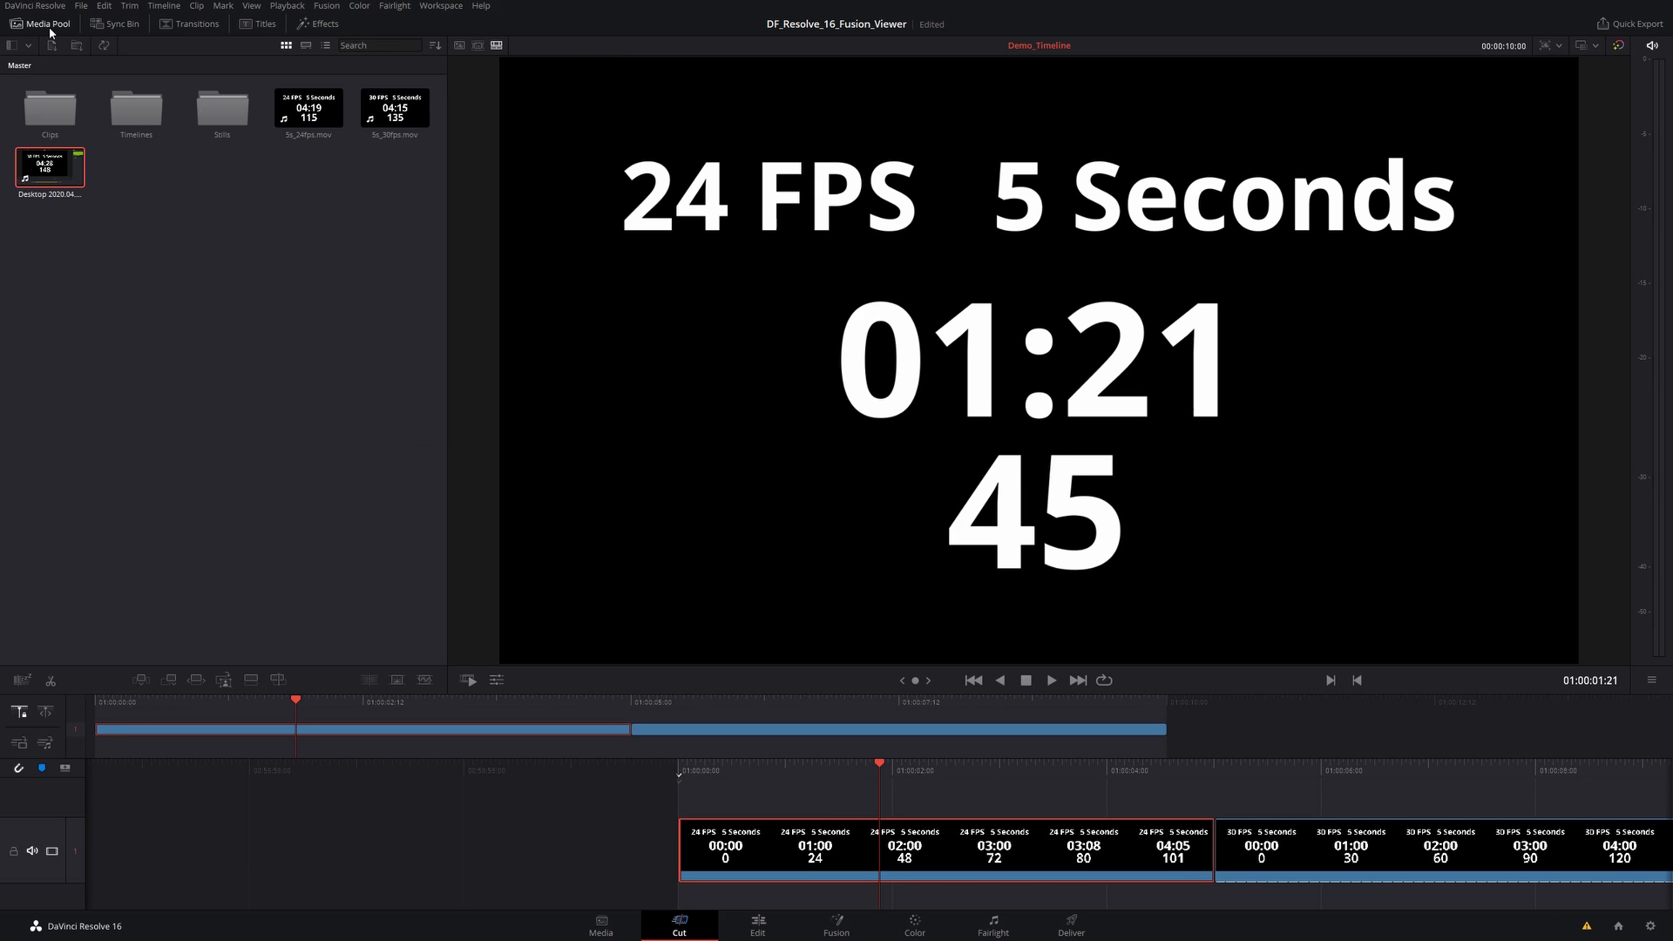
{"action": "left_click", "coordinate": [309, 114]}
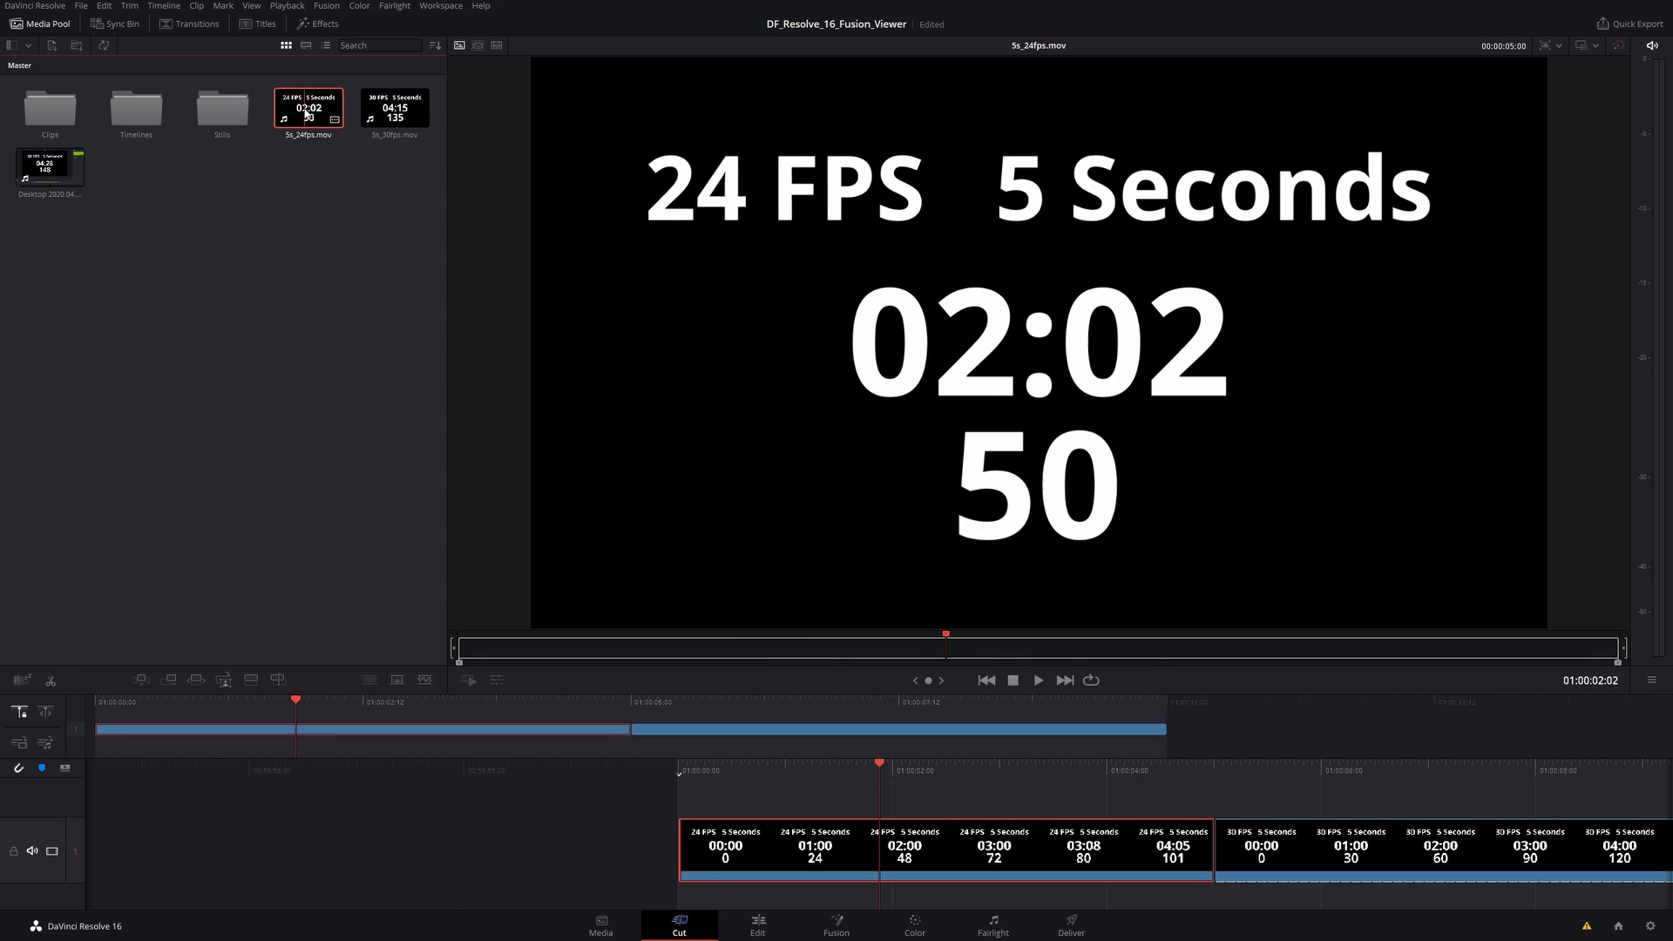
{"action": "left_click", "coordinate": [711, 648]}
{"action": "left_click_drag", "start_coordinate": [710, 649], "coordinate": [929, 652]}
{"action": "key", "text": "i"}
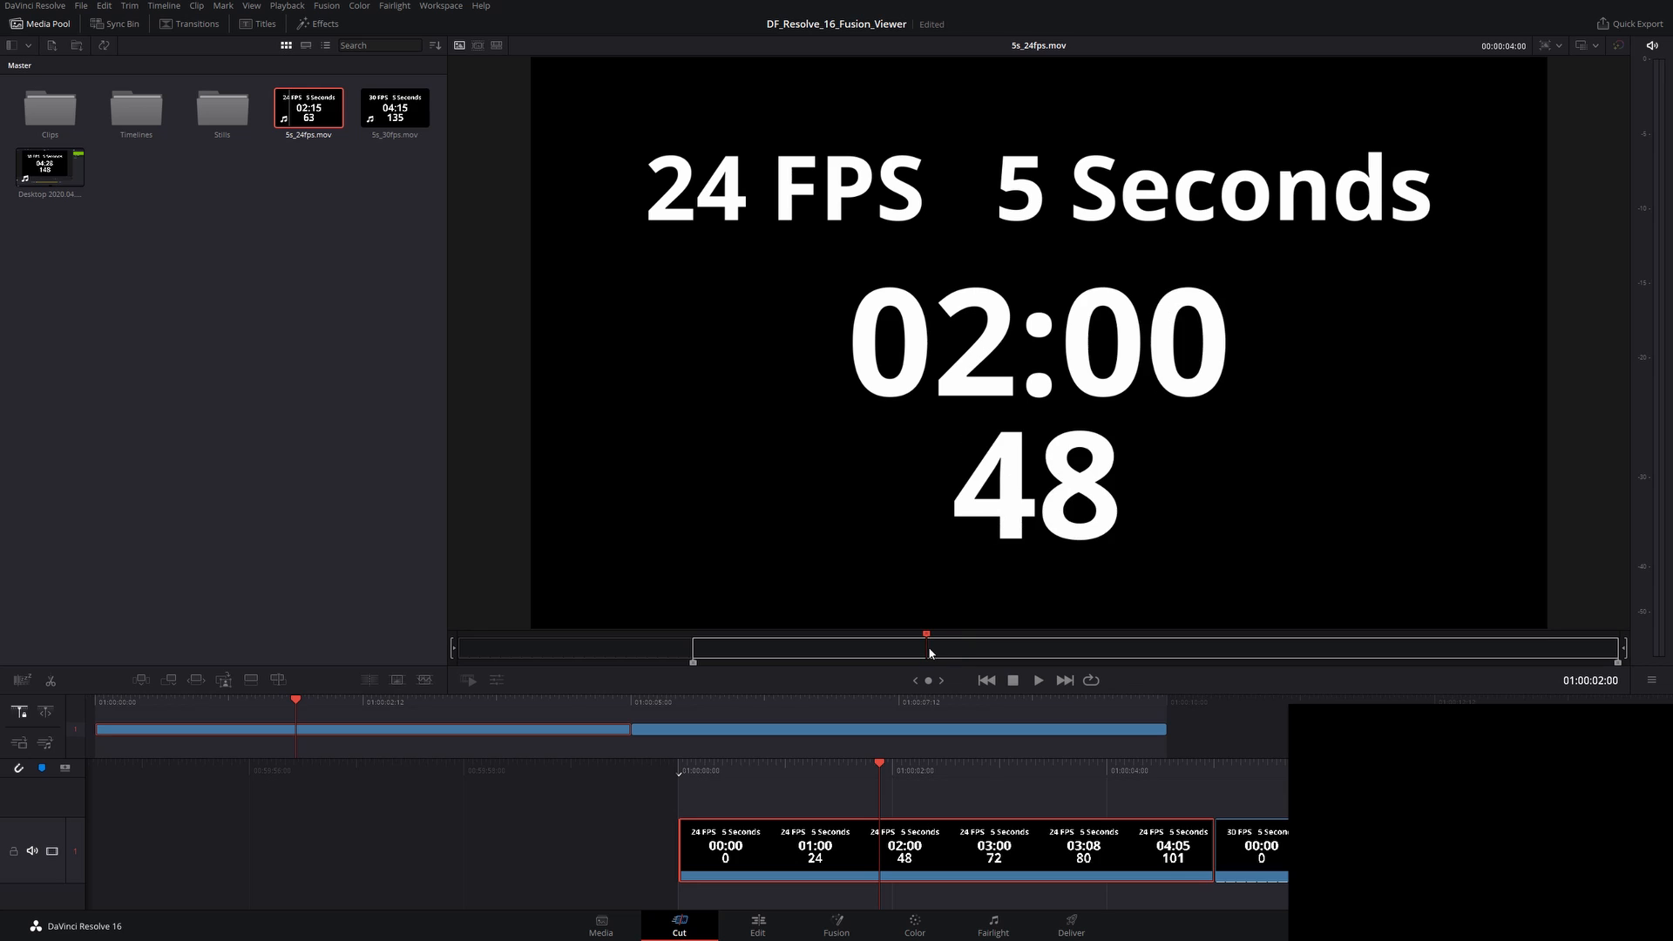
{"action": "key", "text": "o"}
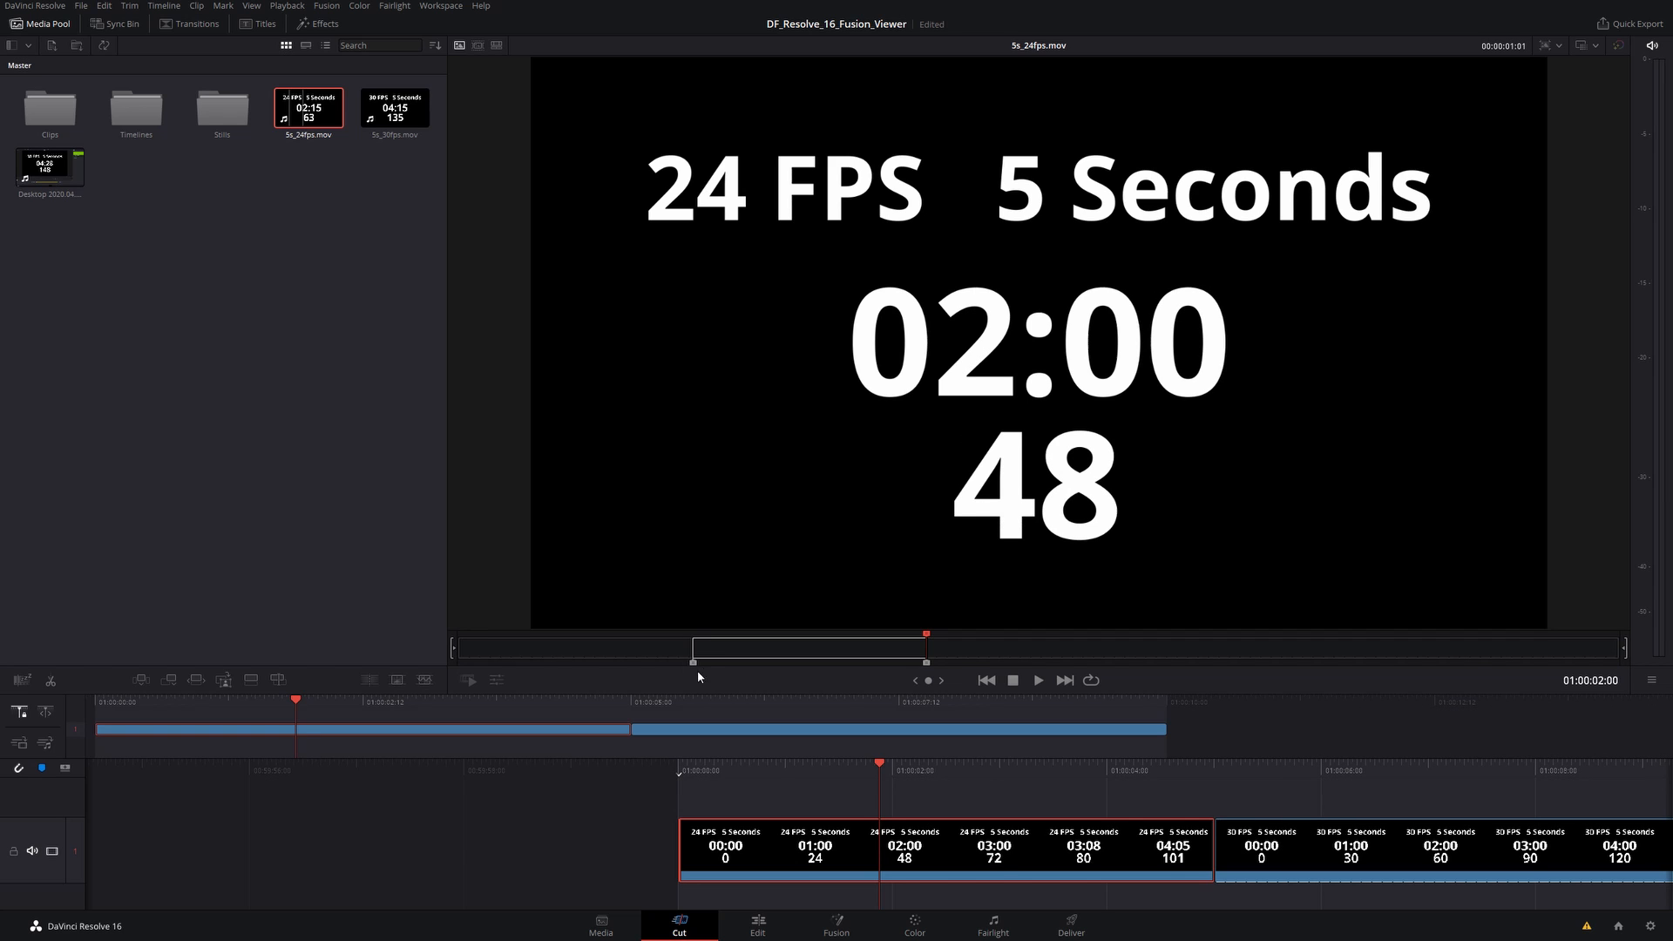
Step: Append the marked section of 5s_24fps.mov to the end of the timeline, after the 30 fps clip
{"action": "left_click", "coordinate": [1323, 835]}
{"action": "left_click_drag", "start_coordinate": [879, 771], "coordinate": [763, 769]}
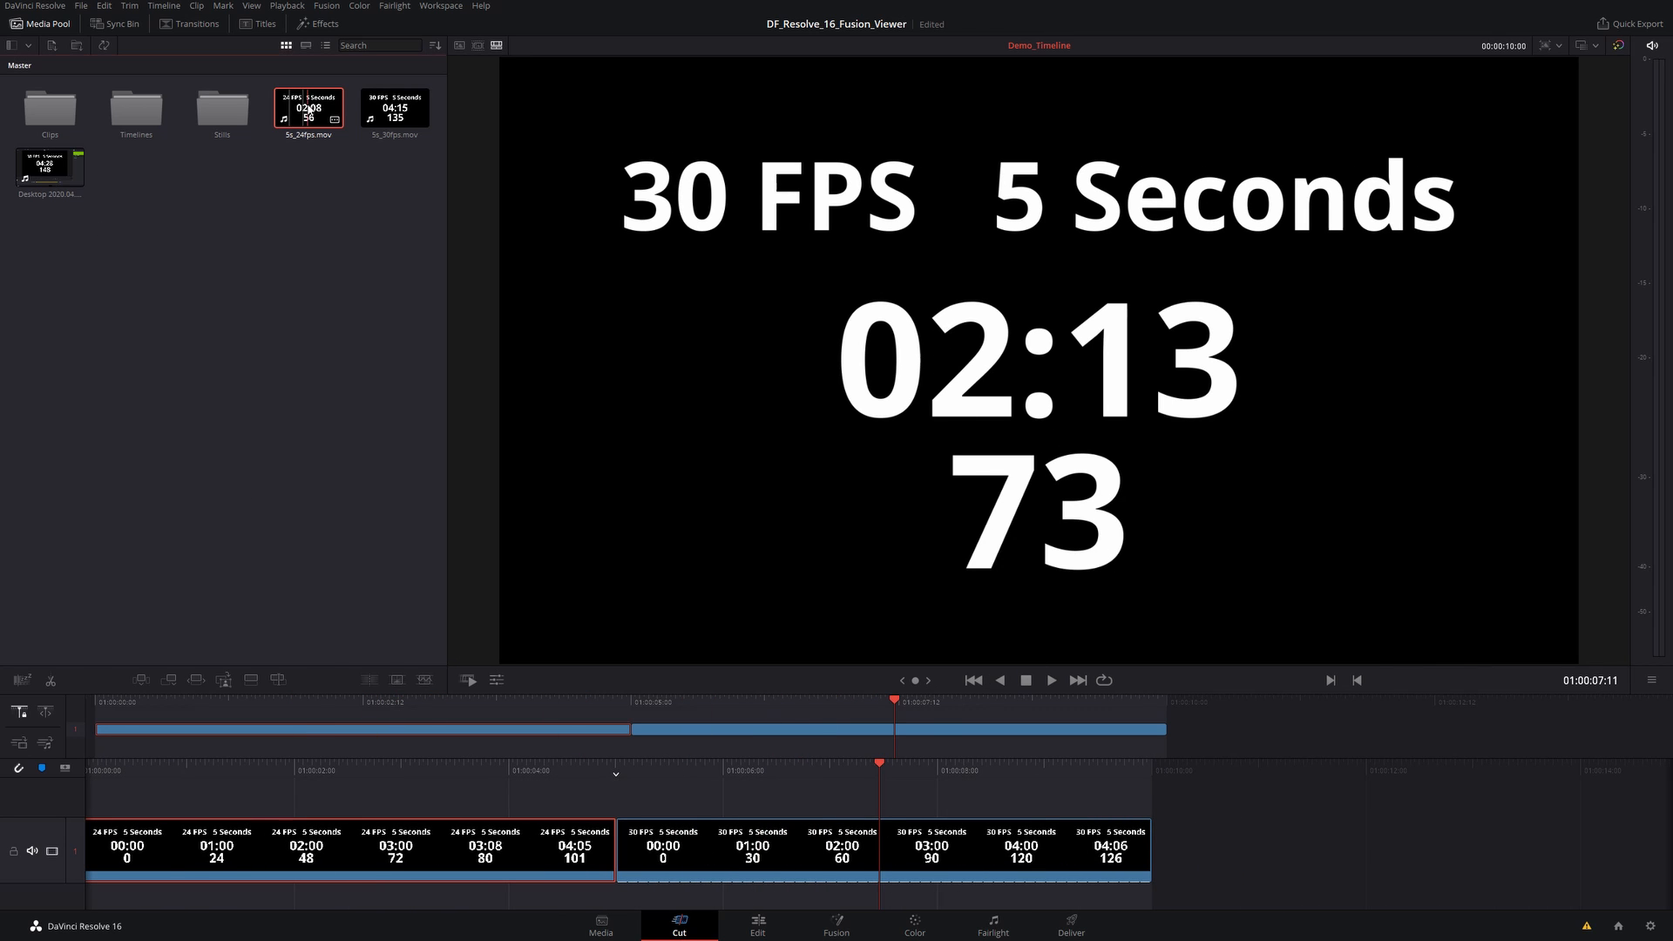
{"action": "left_click_drag", "start_coordinate": [312, 112], "coordinate": [1164, 843]}
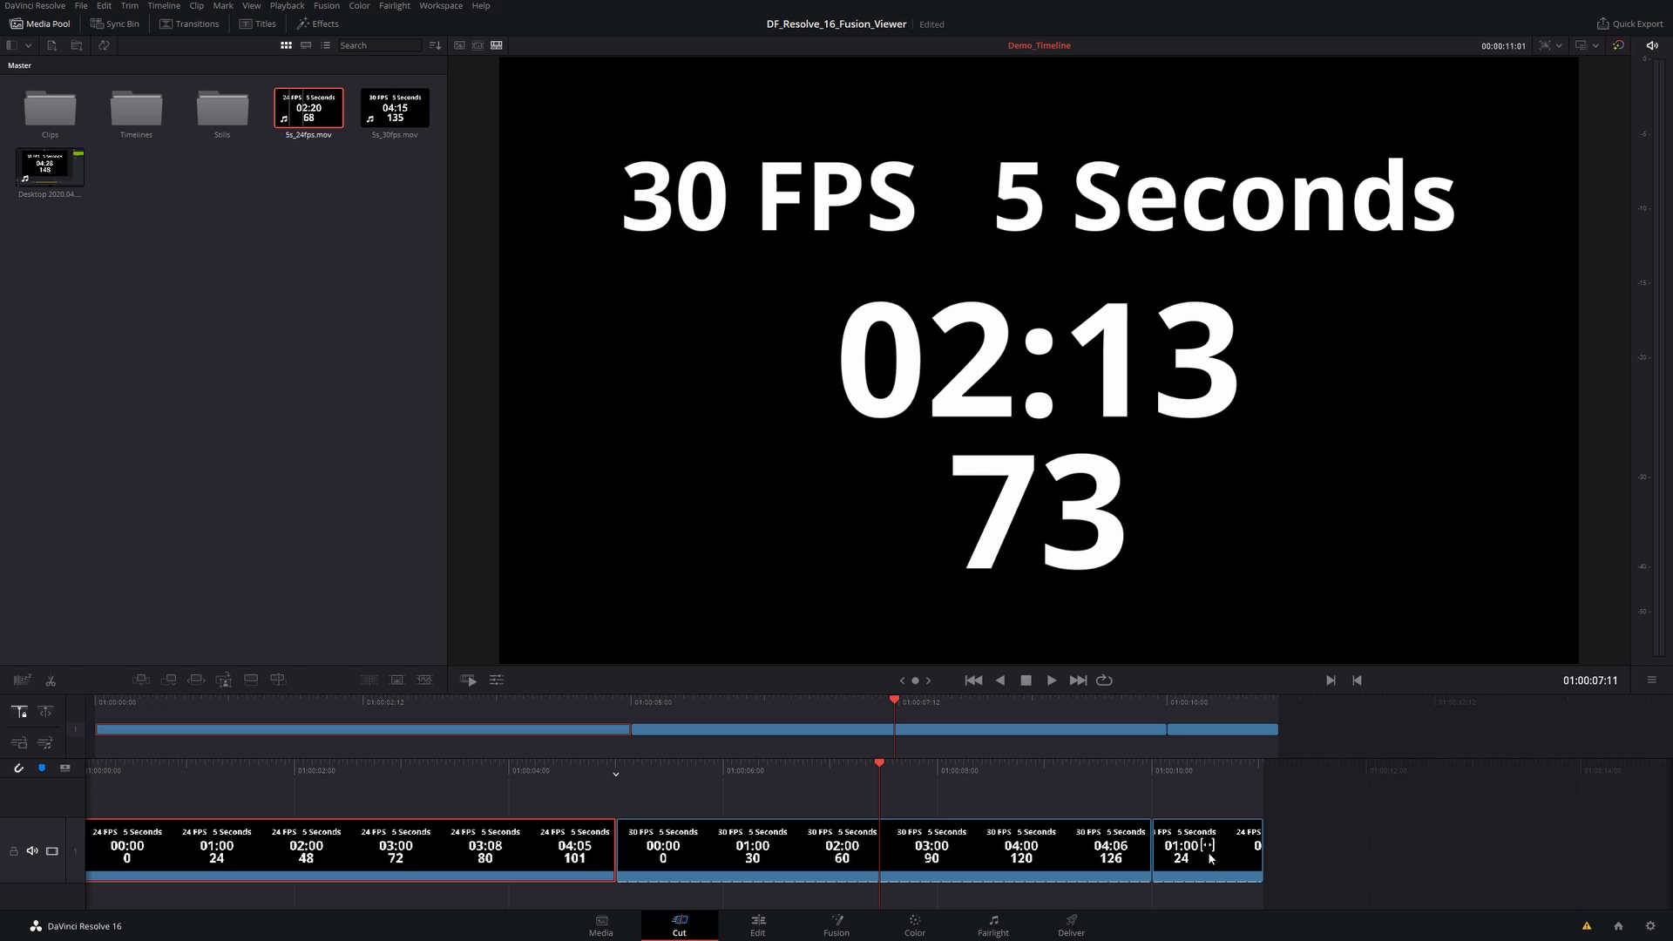
Step: Select the trimmed 24 fps clip at the end of the timeline and examine its frame range in Fusion
{"action": "left_click", "coordinate": [1180, 844]}
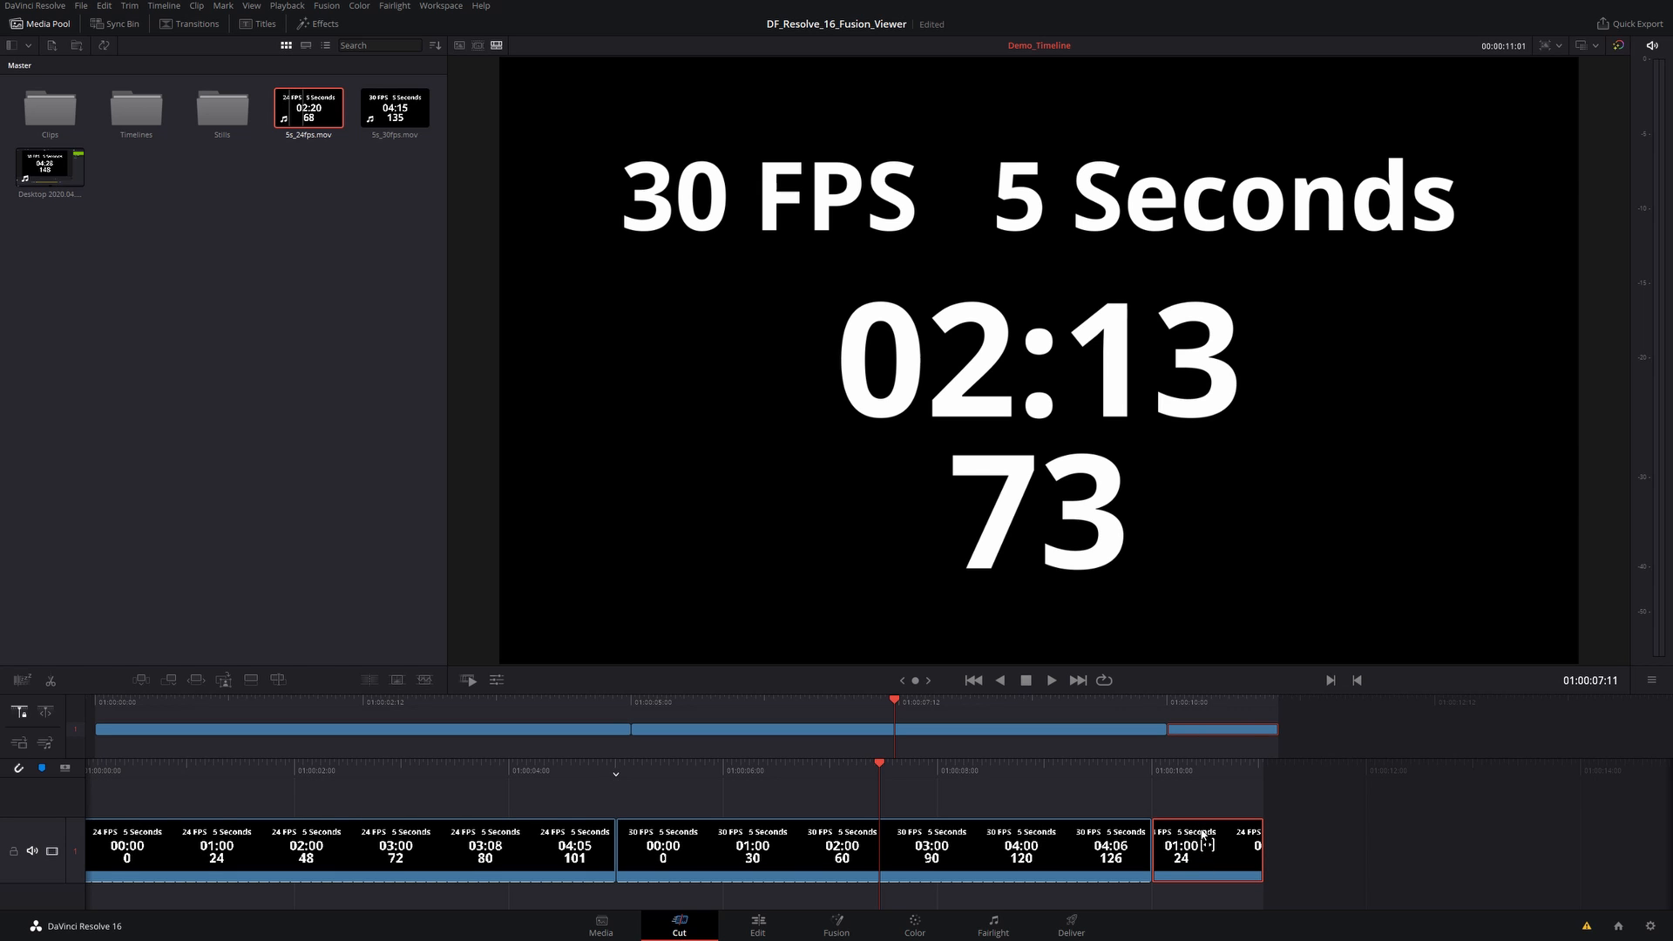
{"action": "left_click", "coordinate": [836, 926]}
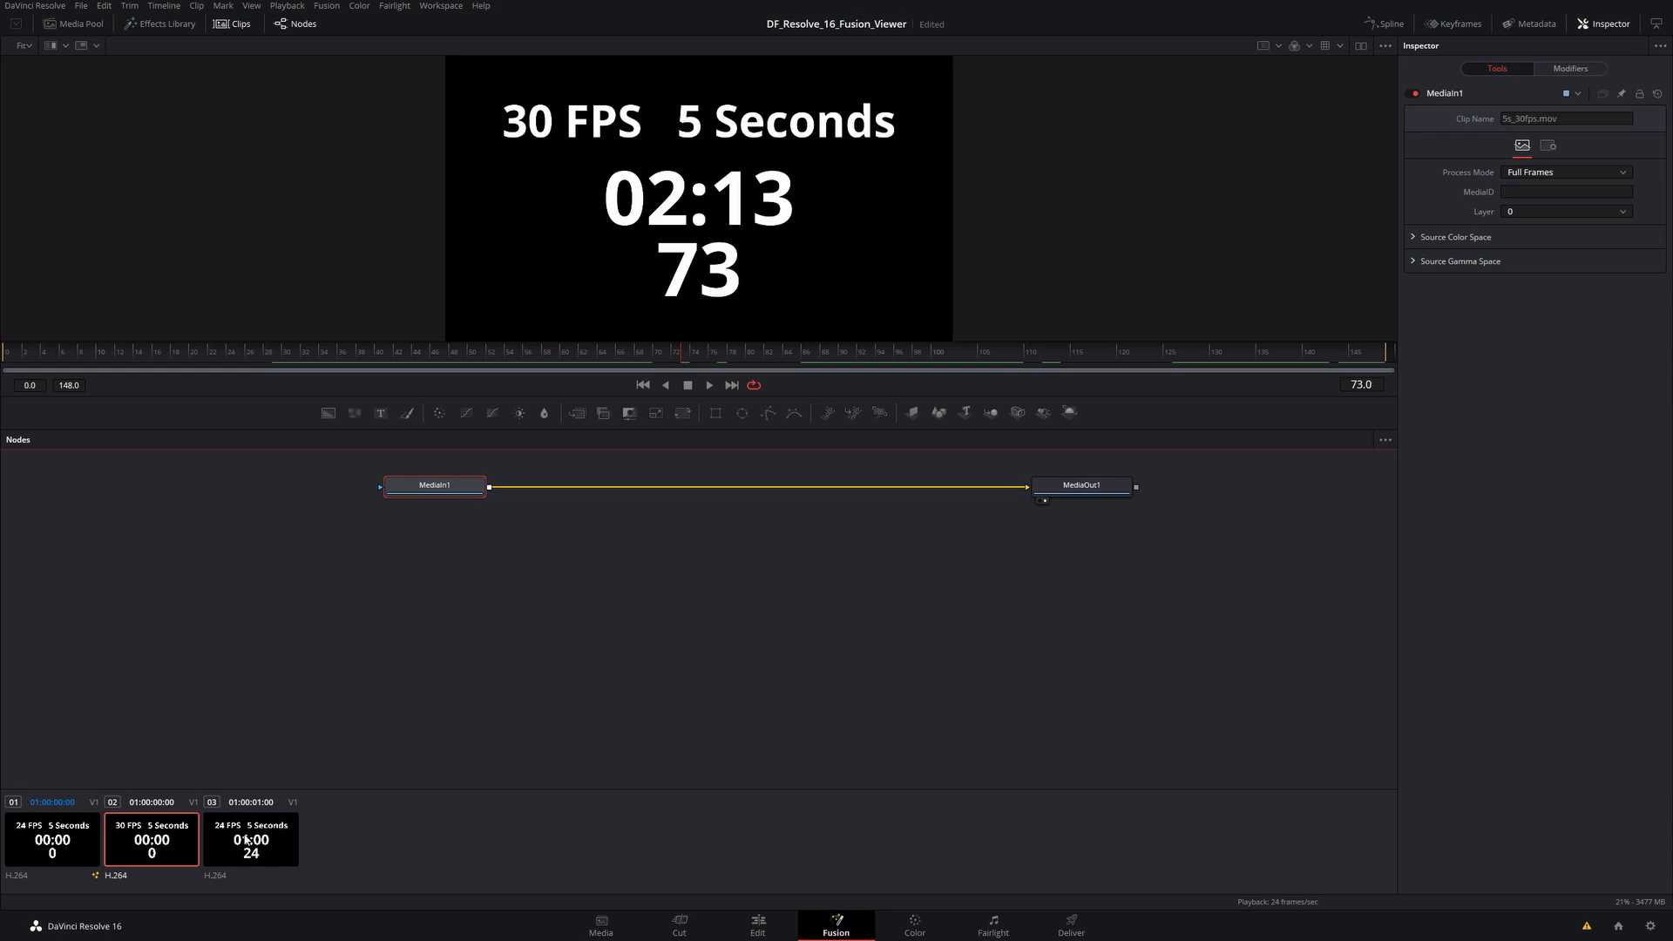
{"action": "left_click", "coordinate": [247, 839]}
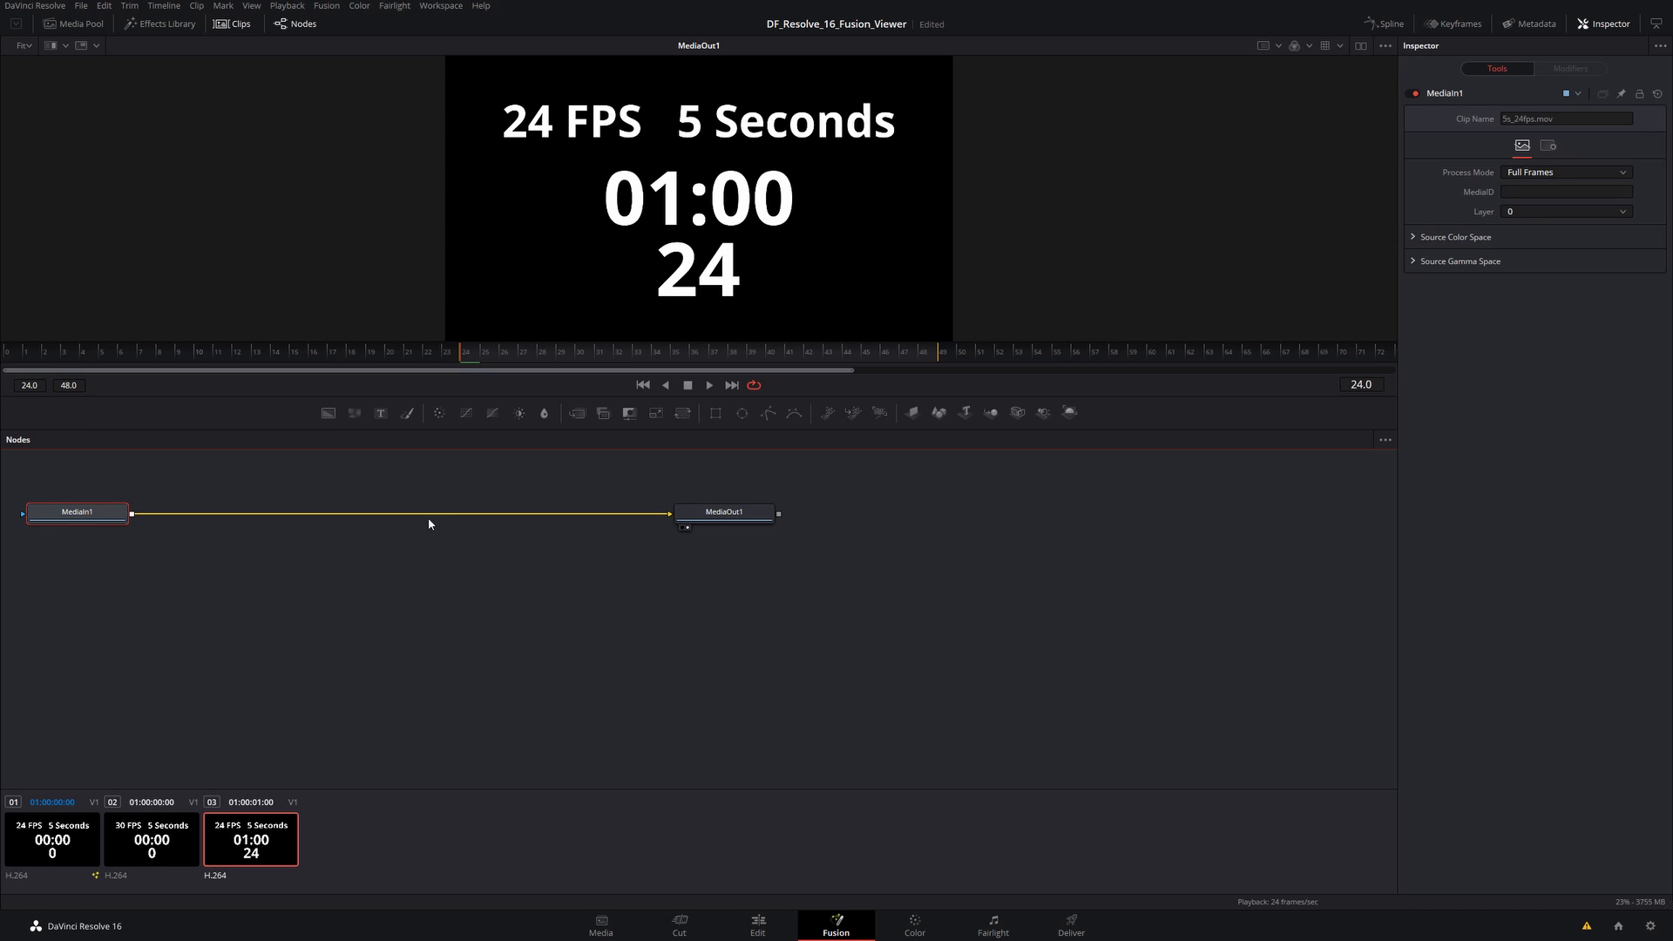
Step: Trim the end of the last 24 fps clip to a timeline duration of 00:00:10:13, and scrub the first clip in Fusion
{"action": "left_click", "coordinate": [679, 927]}
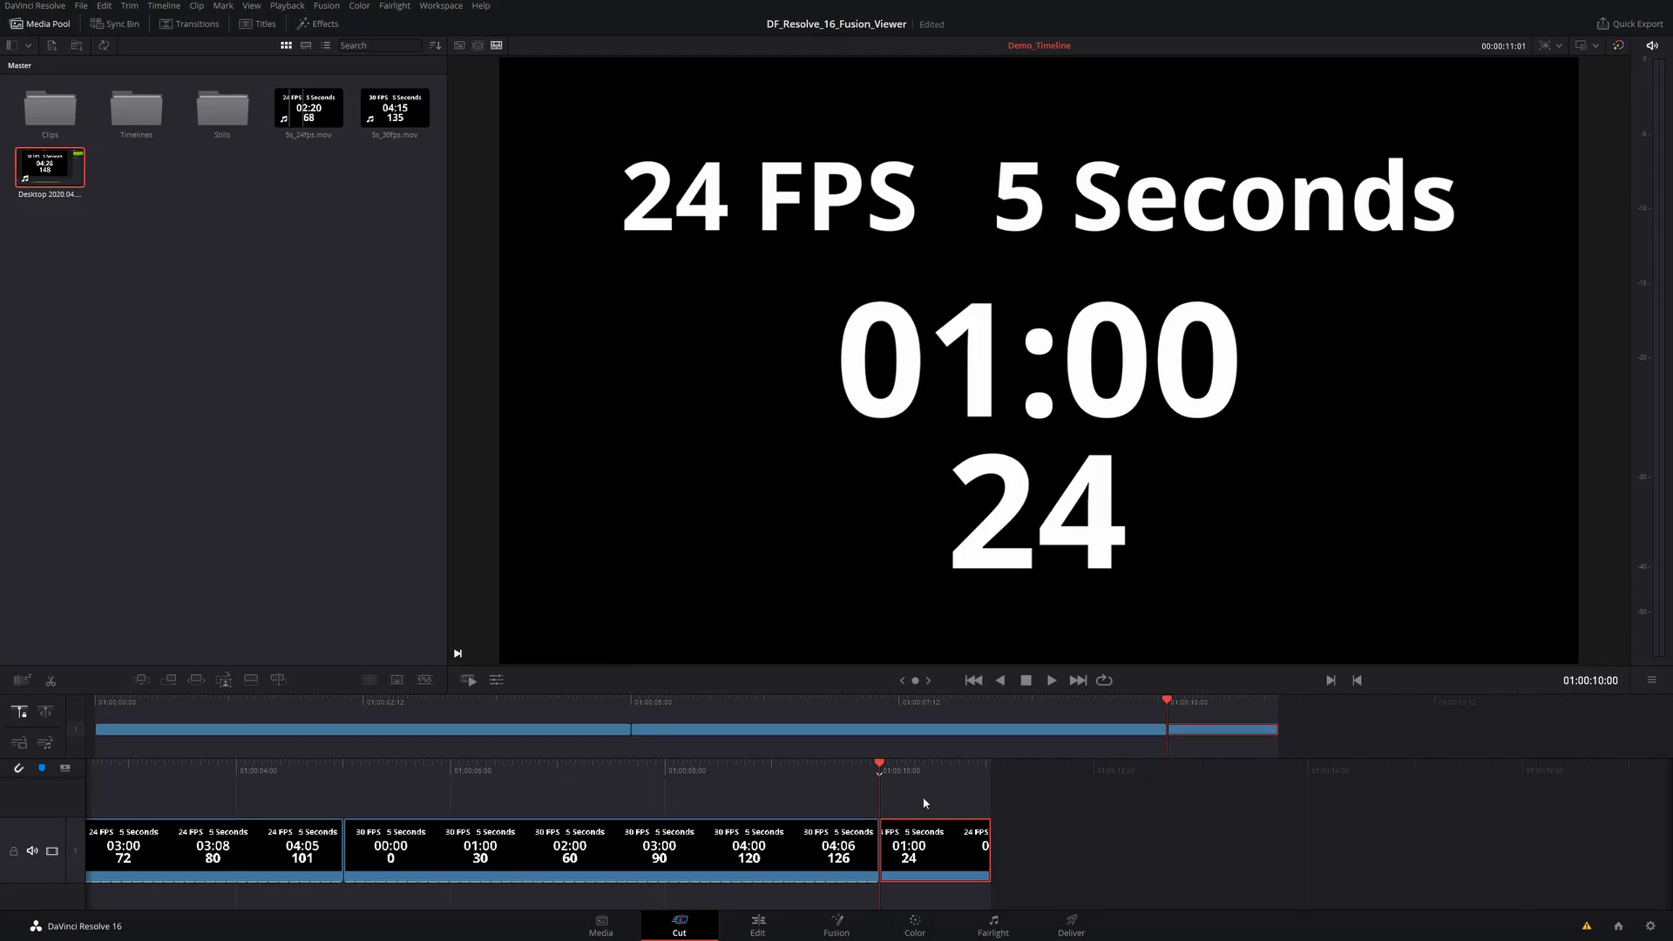
{"action": "left_click_drag", "start_coordinate": [984, 849], "coordinate": [928, 852]}
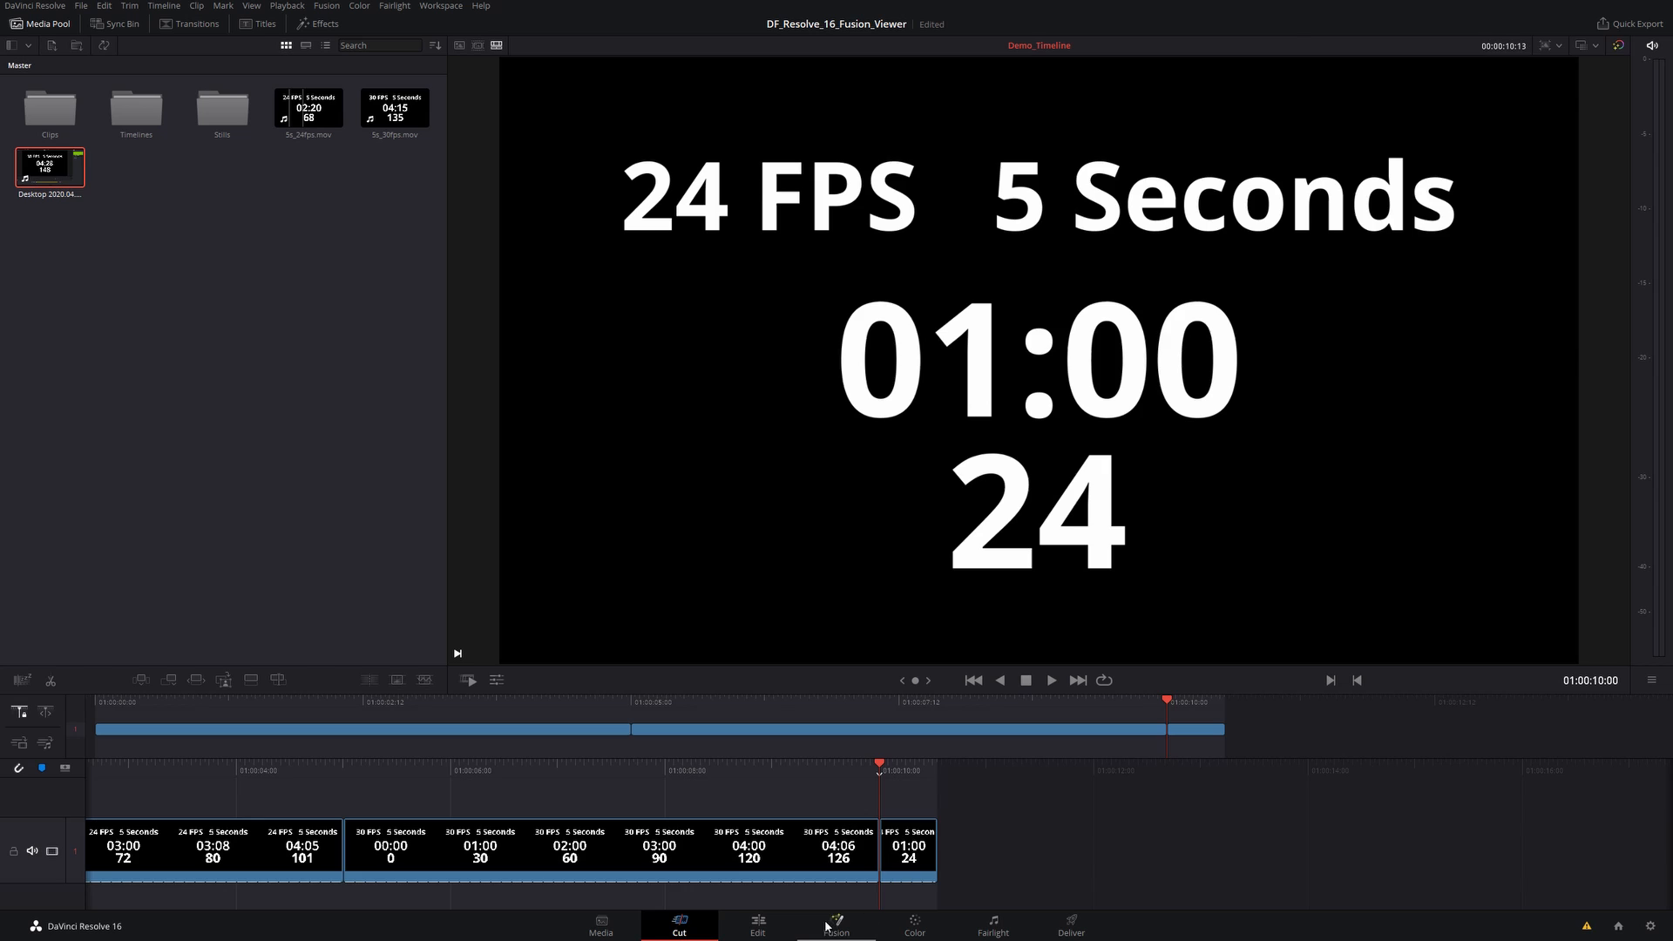
{"action": "left_click", "coordinate": [836, 926]}
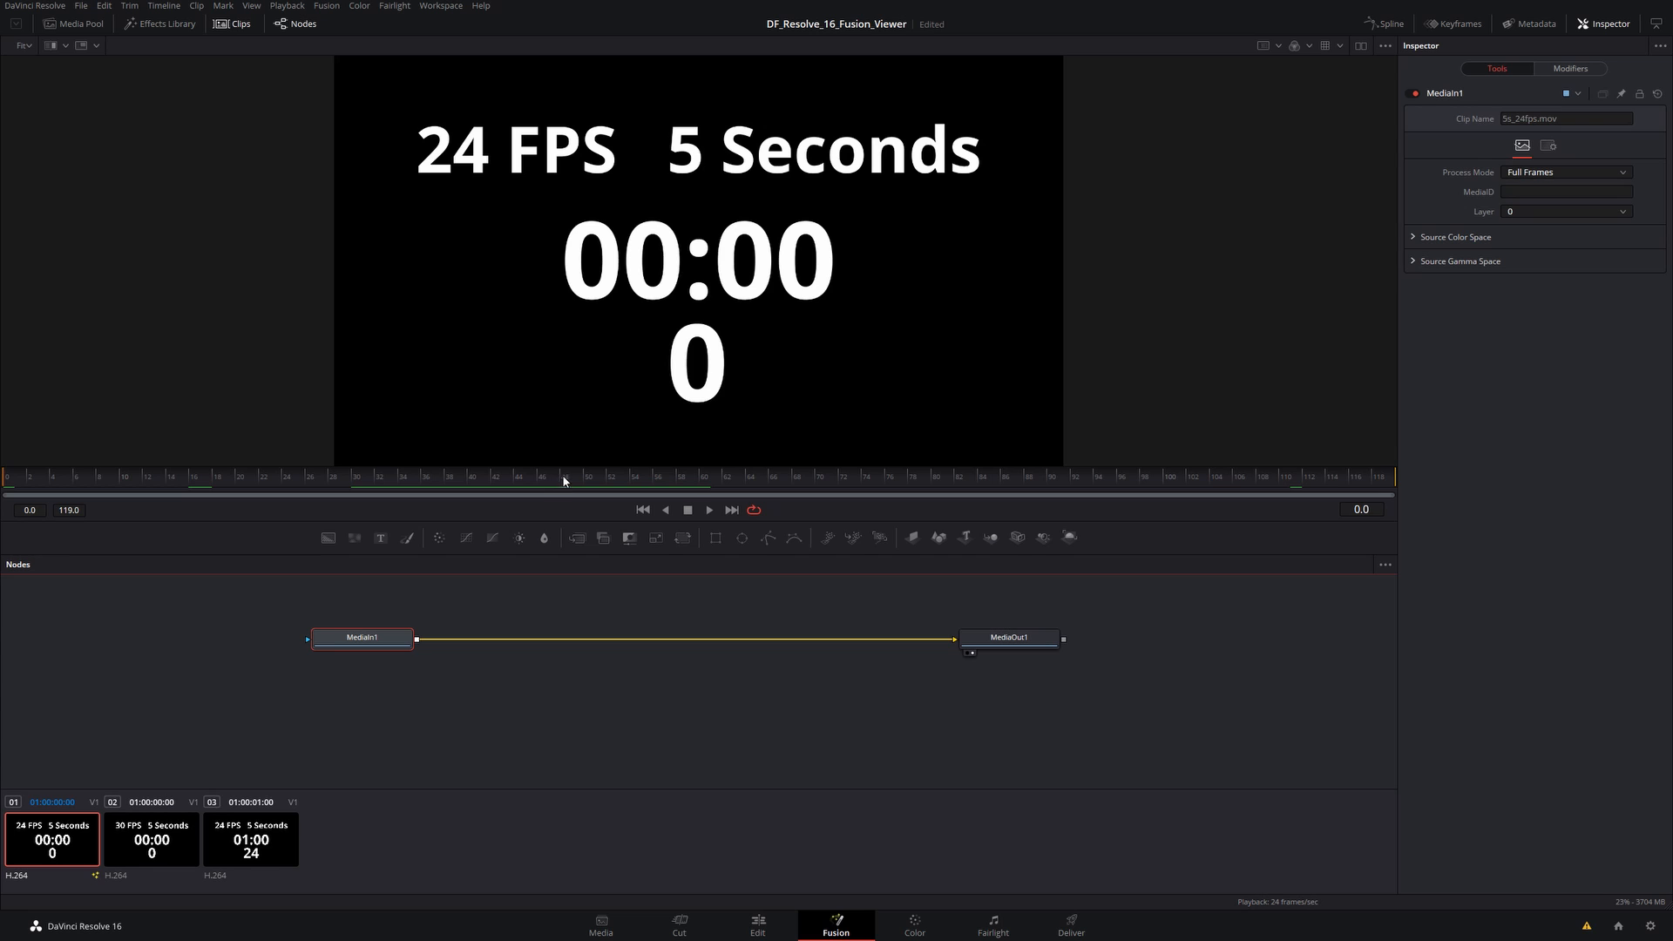
{"action": "left_click_drag", "start_coordinate": [529, 480], "coordinate": [837, 488]}
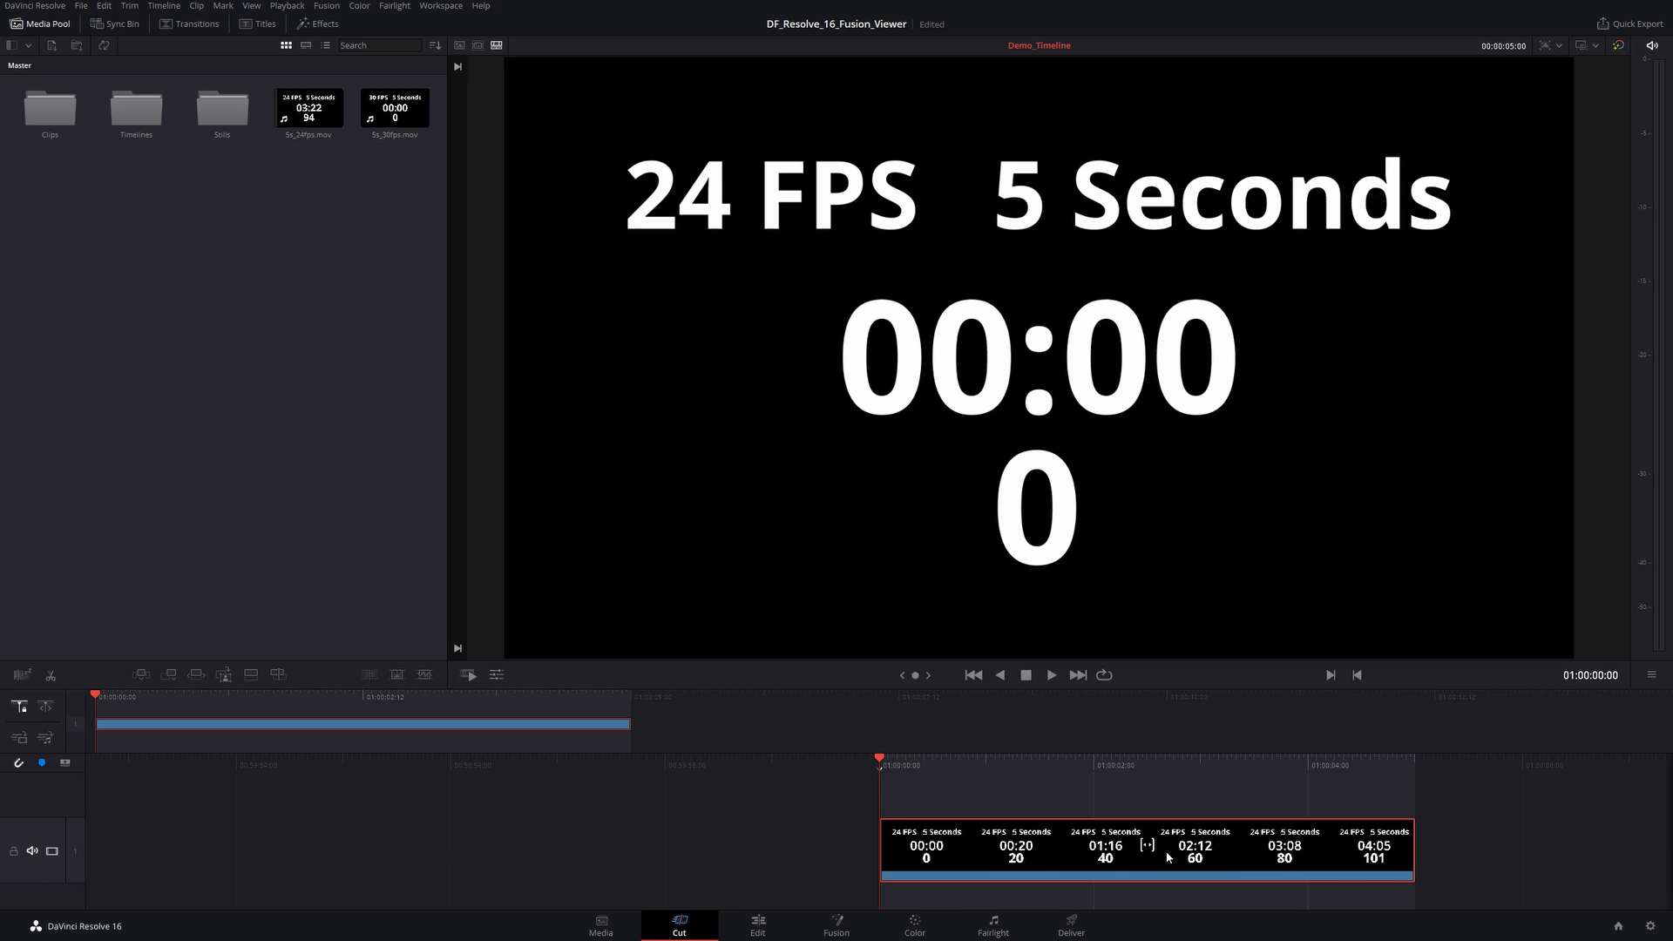
Step: Enable Show time code as SMPTE in the Defaults of the Fusion settings and save
{"action": "left_click", "coordinate": [834, 925]}
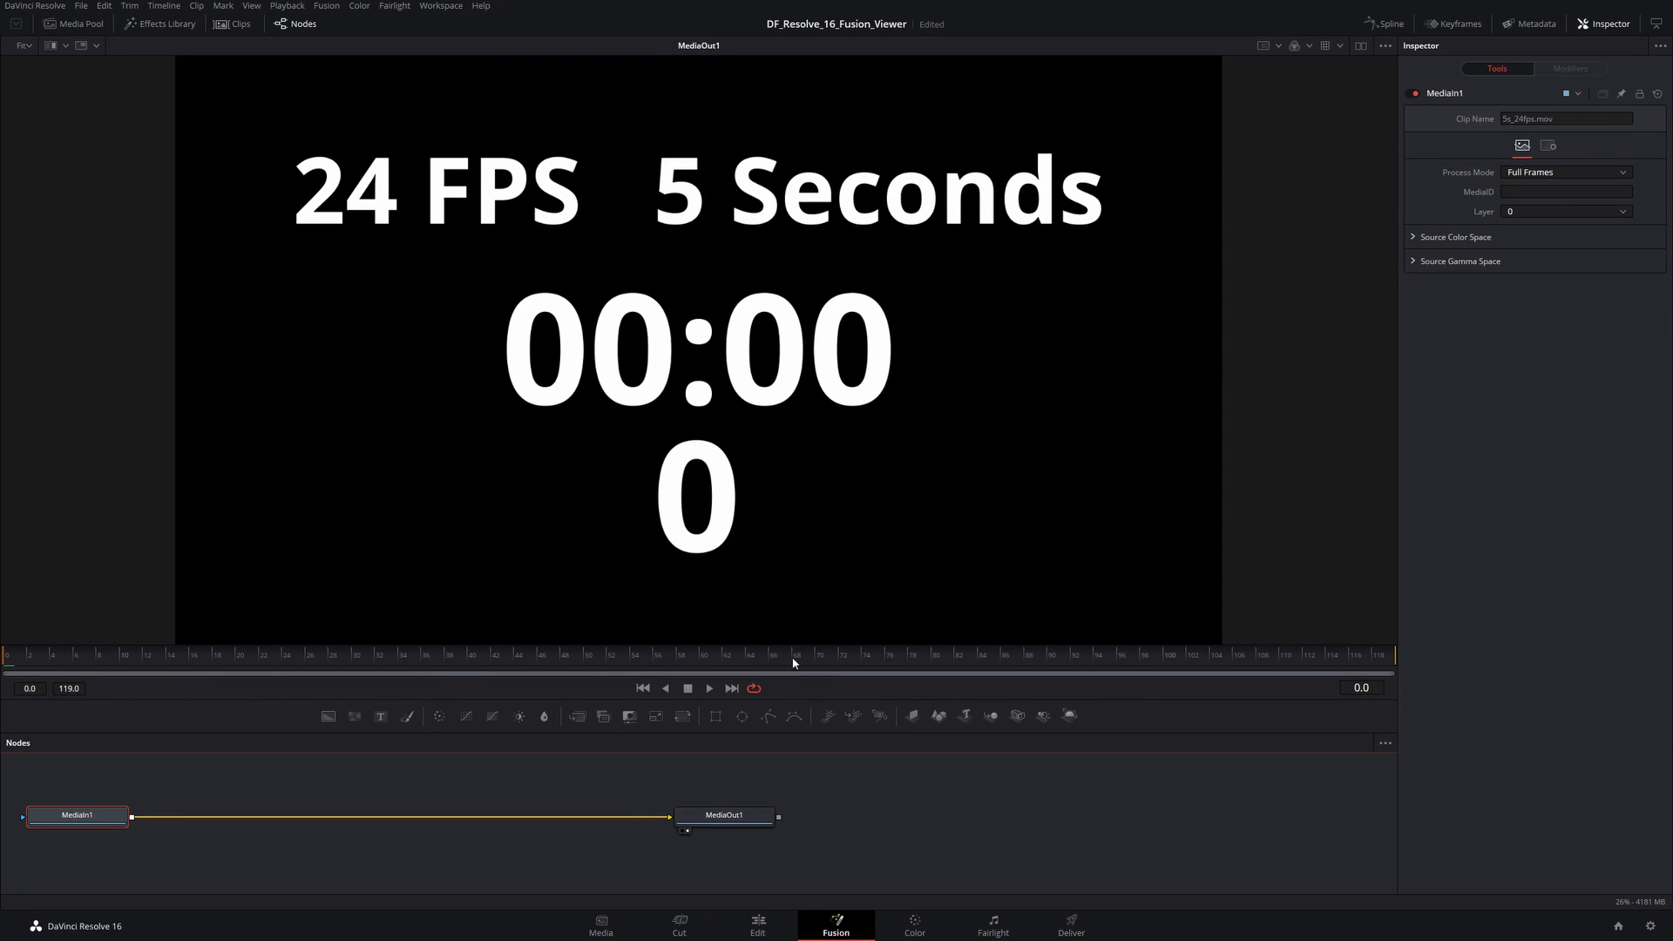
{"action": "left_click", "coordinate": [328, 10]}
{"action": "left_click", "coordinate": [333, 38]}
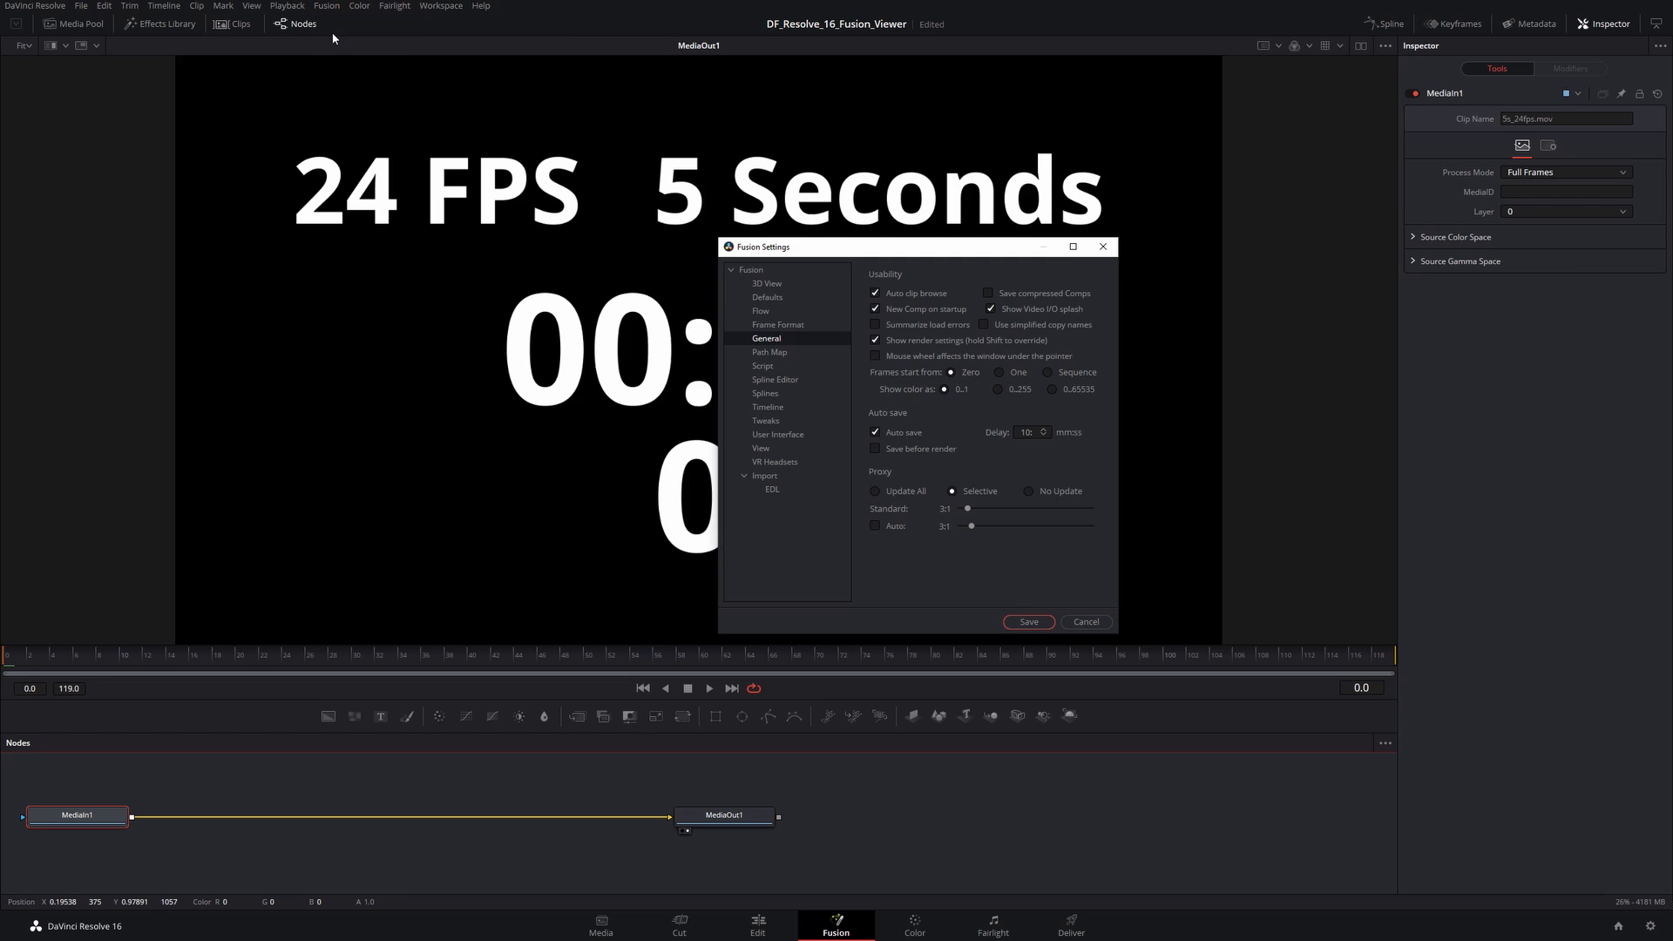
{"action": "left_click", "coordinate": [767, 298]}
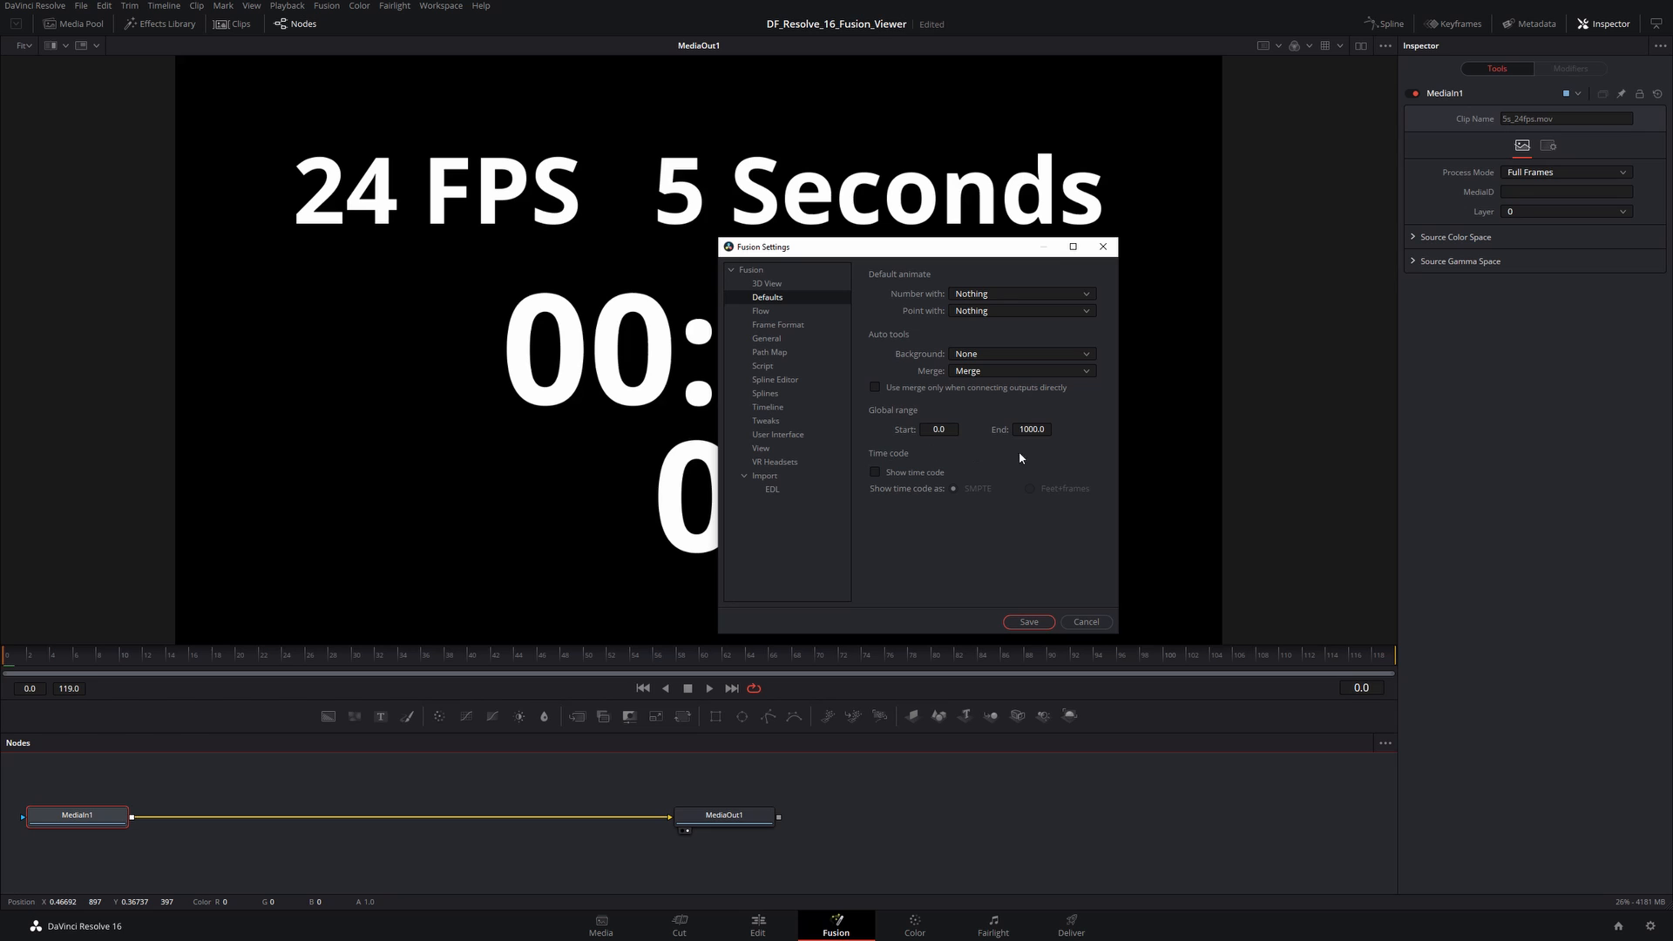
{"action": "left_click", "coordinate": [876, 473]}
{"action": "left_click", "coordinate": [1026, 622]}
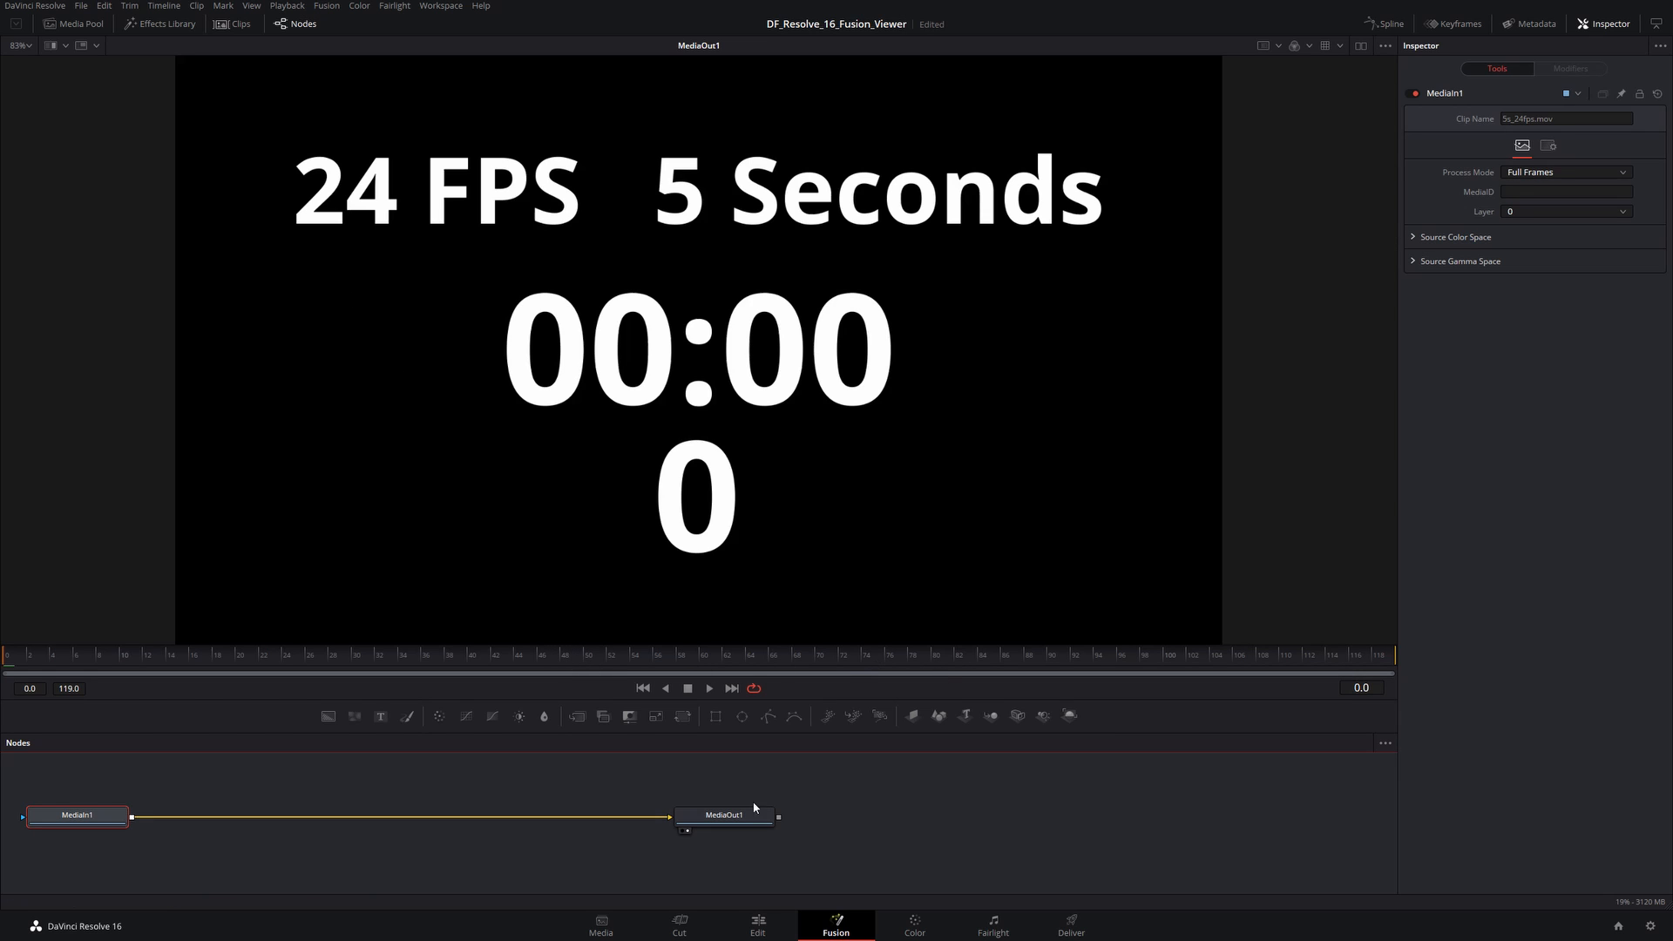
Step: Append a second copy of 5s_24fps.mov to the timeline and open it in Fusion with the clip thumbnails shown
{"action": "left_click", "coordinate": [678, 926]}
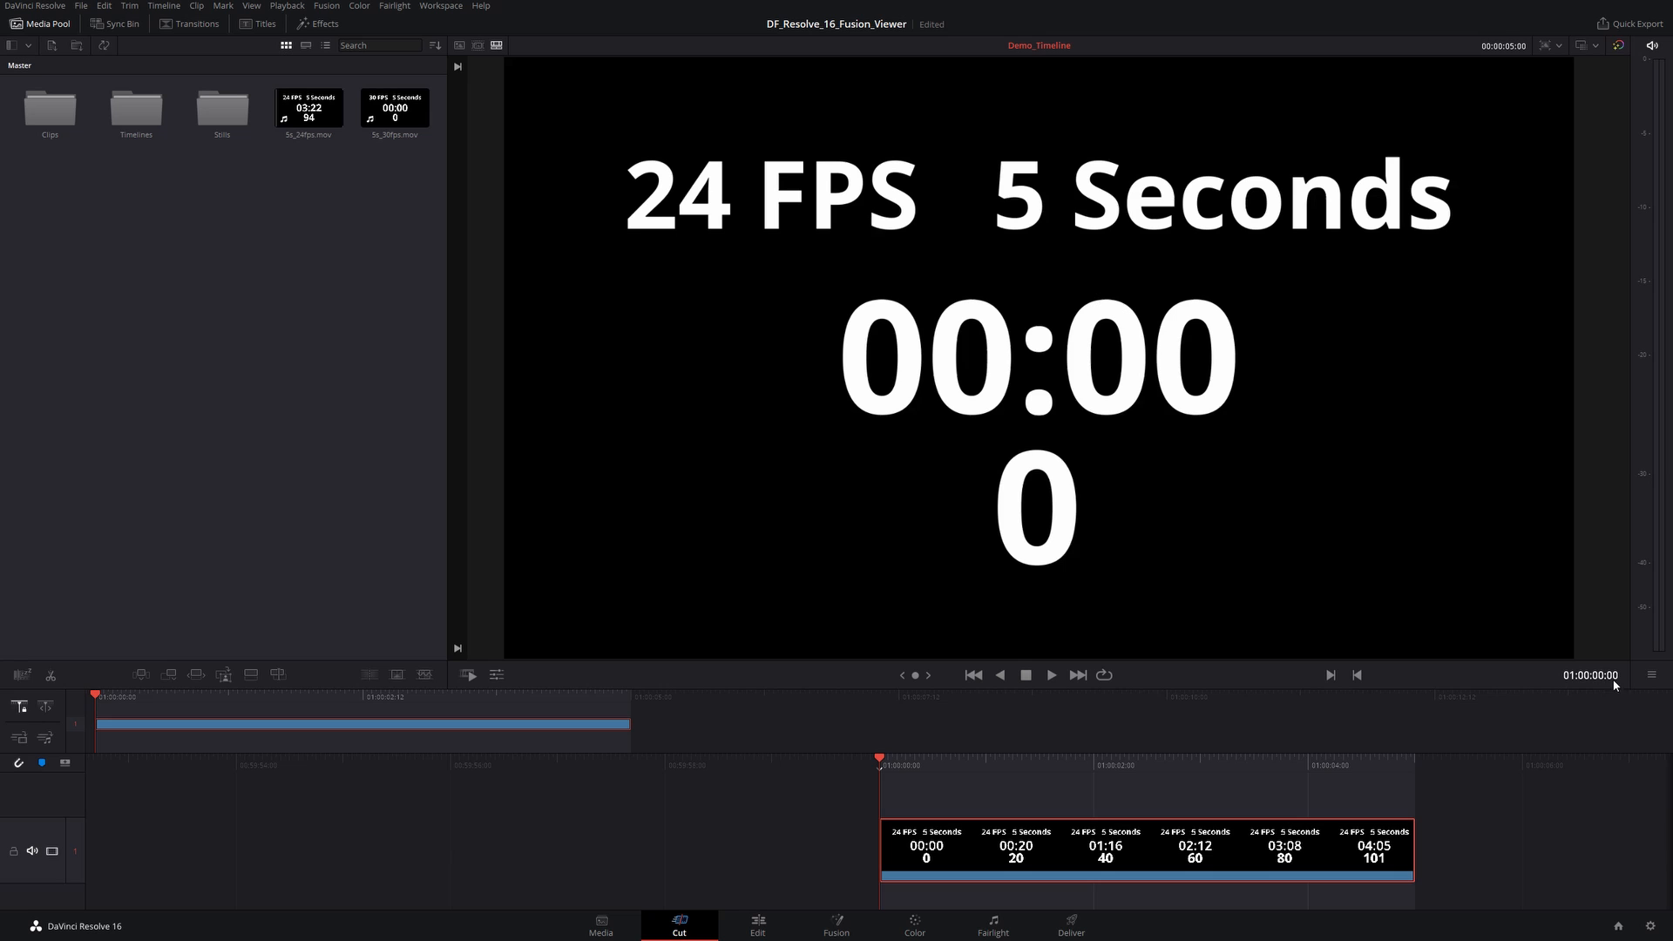
{"action": "key", "text": "shift+5"}
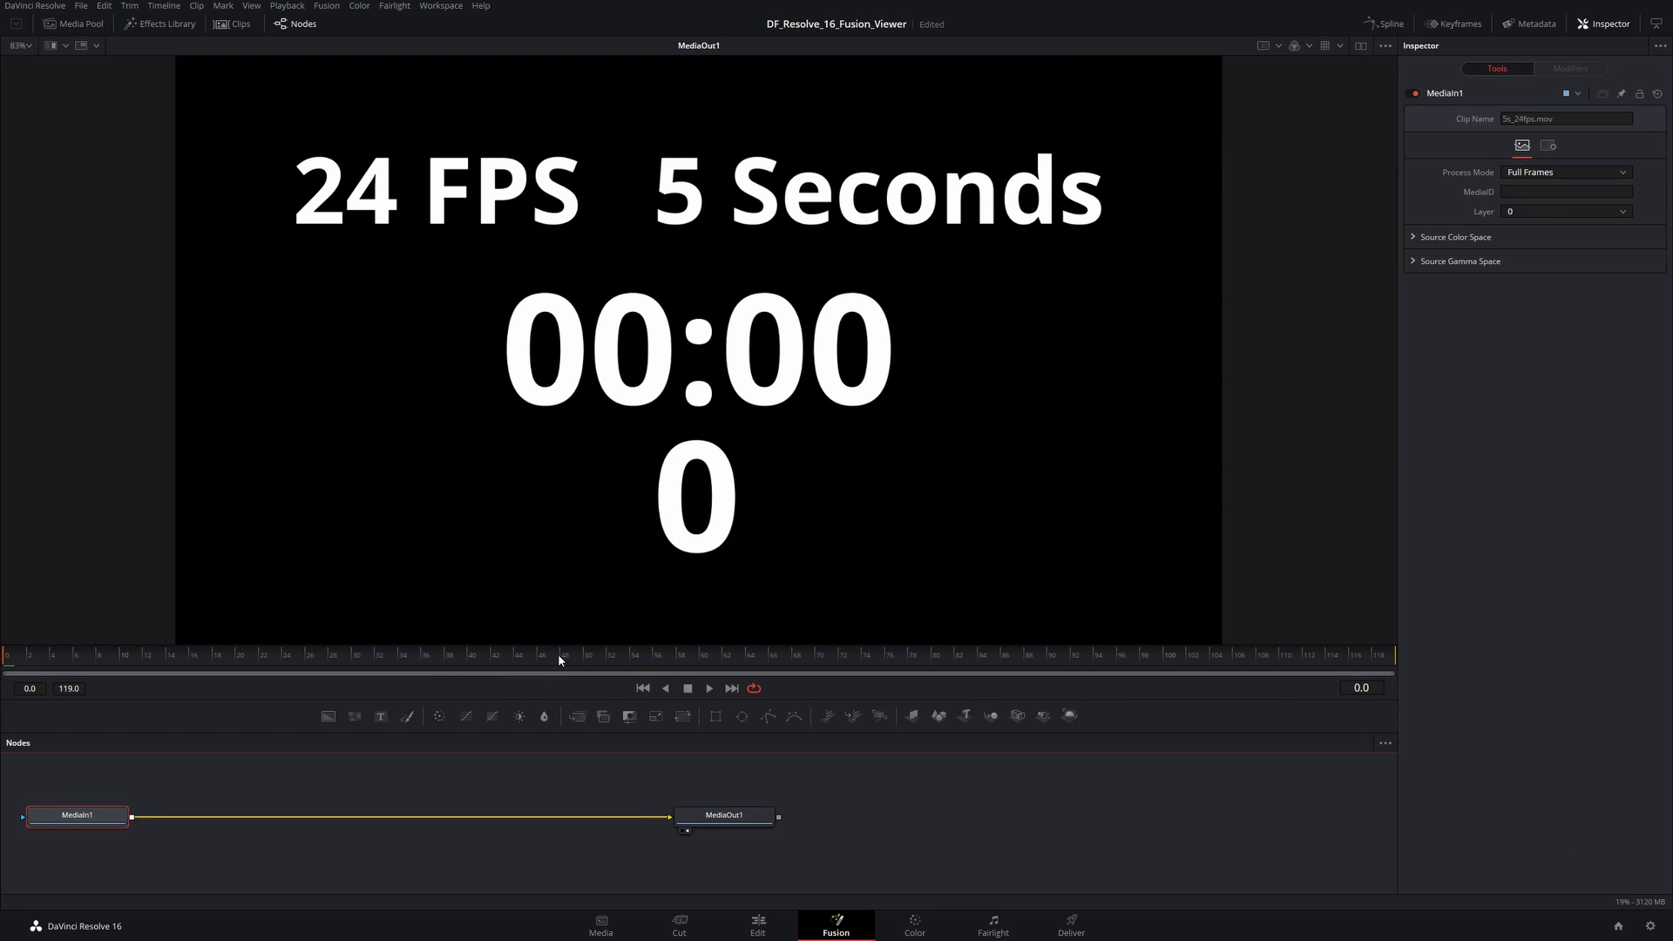
{"action": "left_click", "coordinate": [679, 926]}
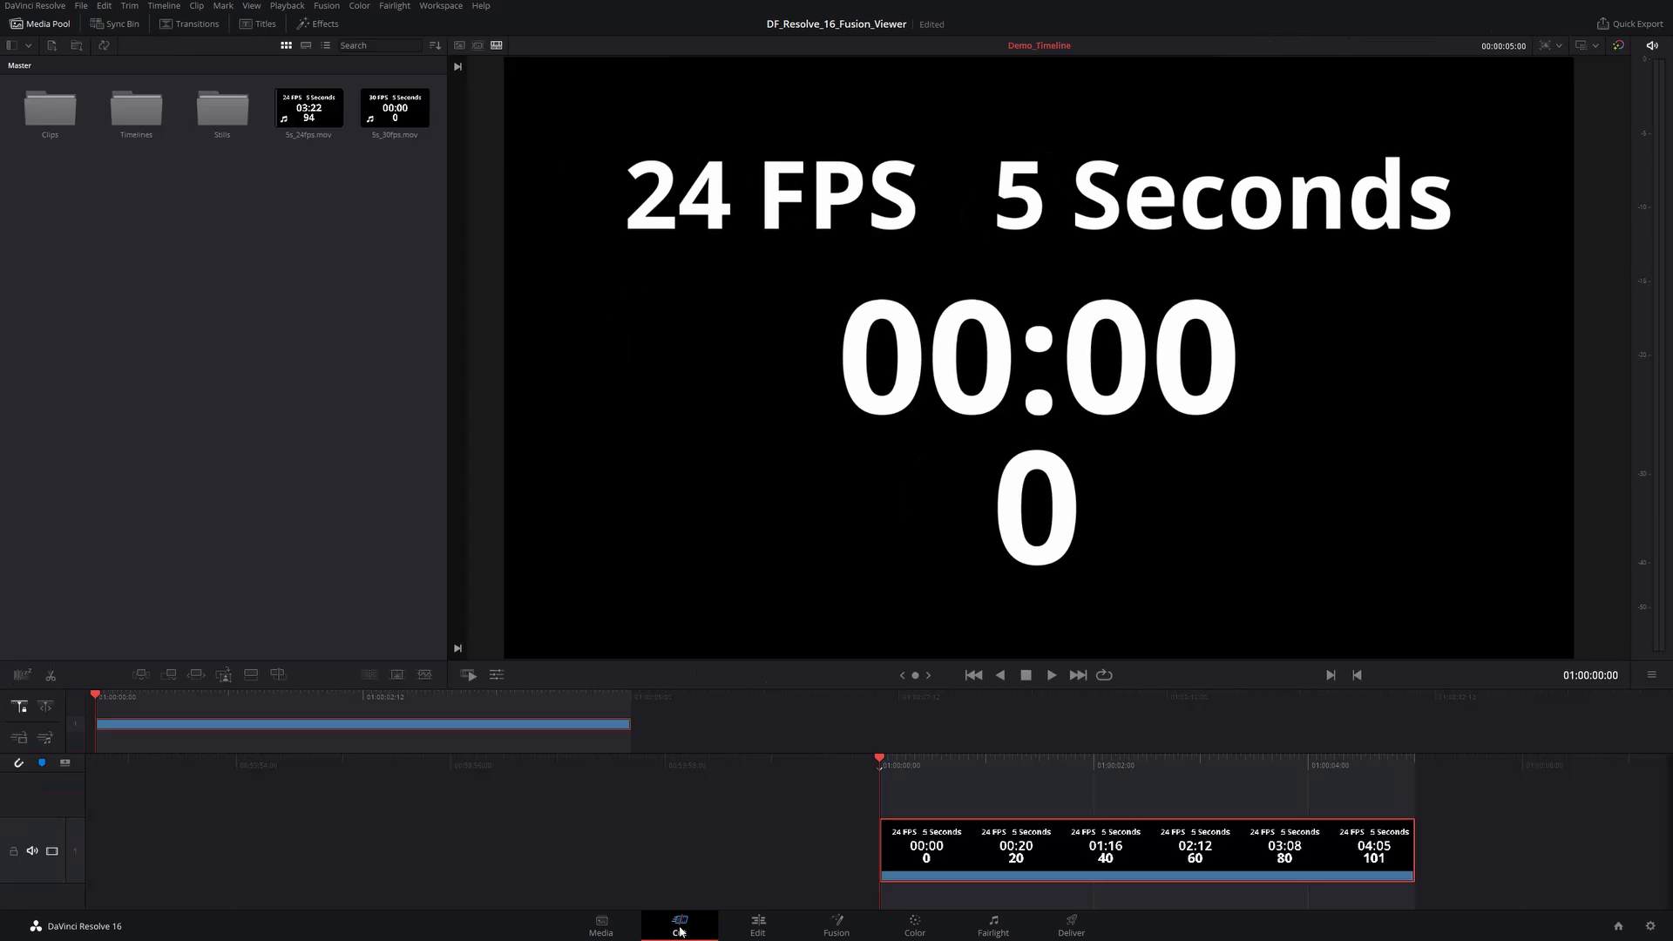
{"action": "left_click_drag", "start_coordinate": [309, 108], "coordinate": [1420, 835]}
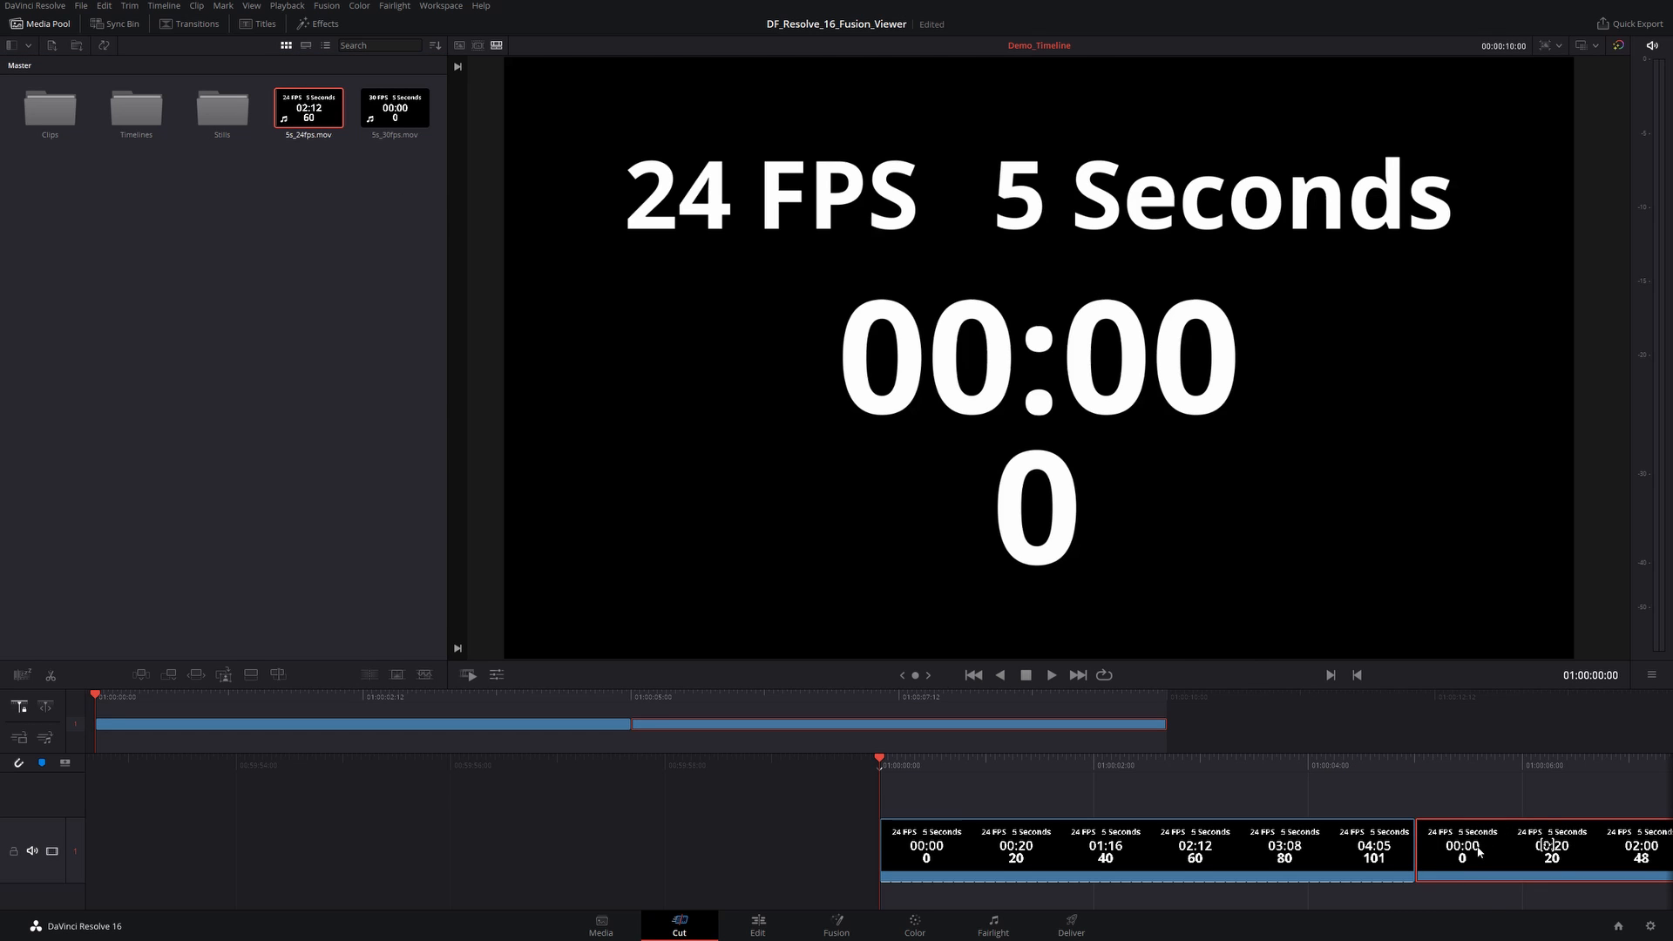
{"action": "left_click", "coordinate": [831, 927]}
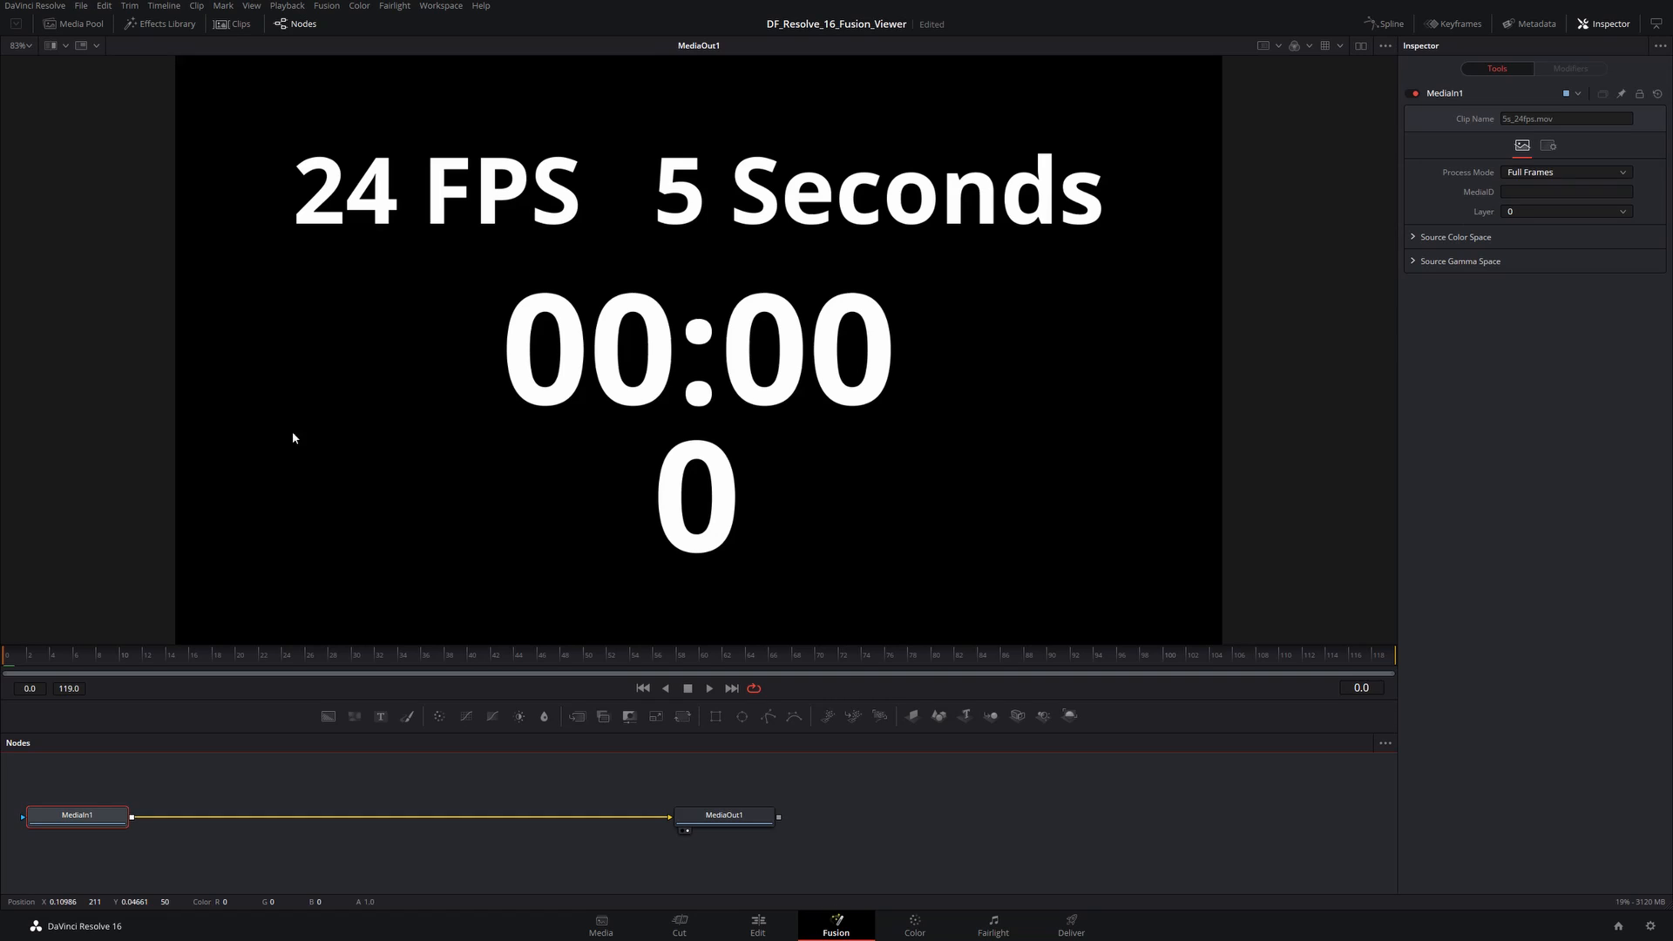
{"action": "left_click", "coordinate": [233, 26]}
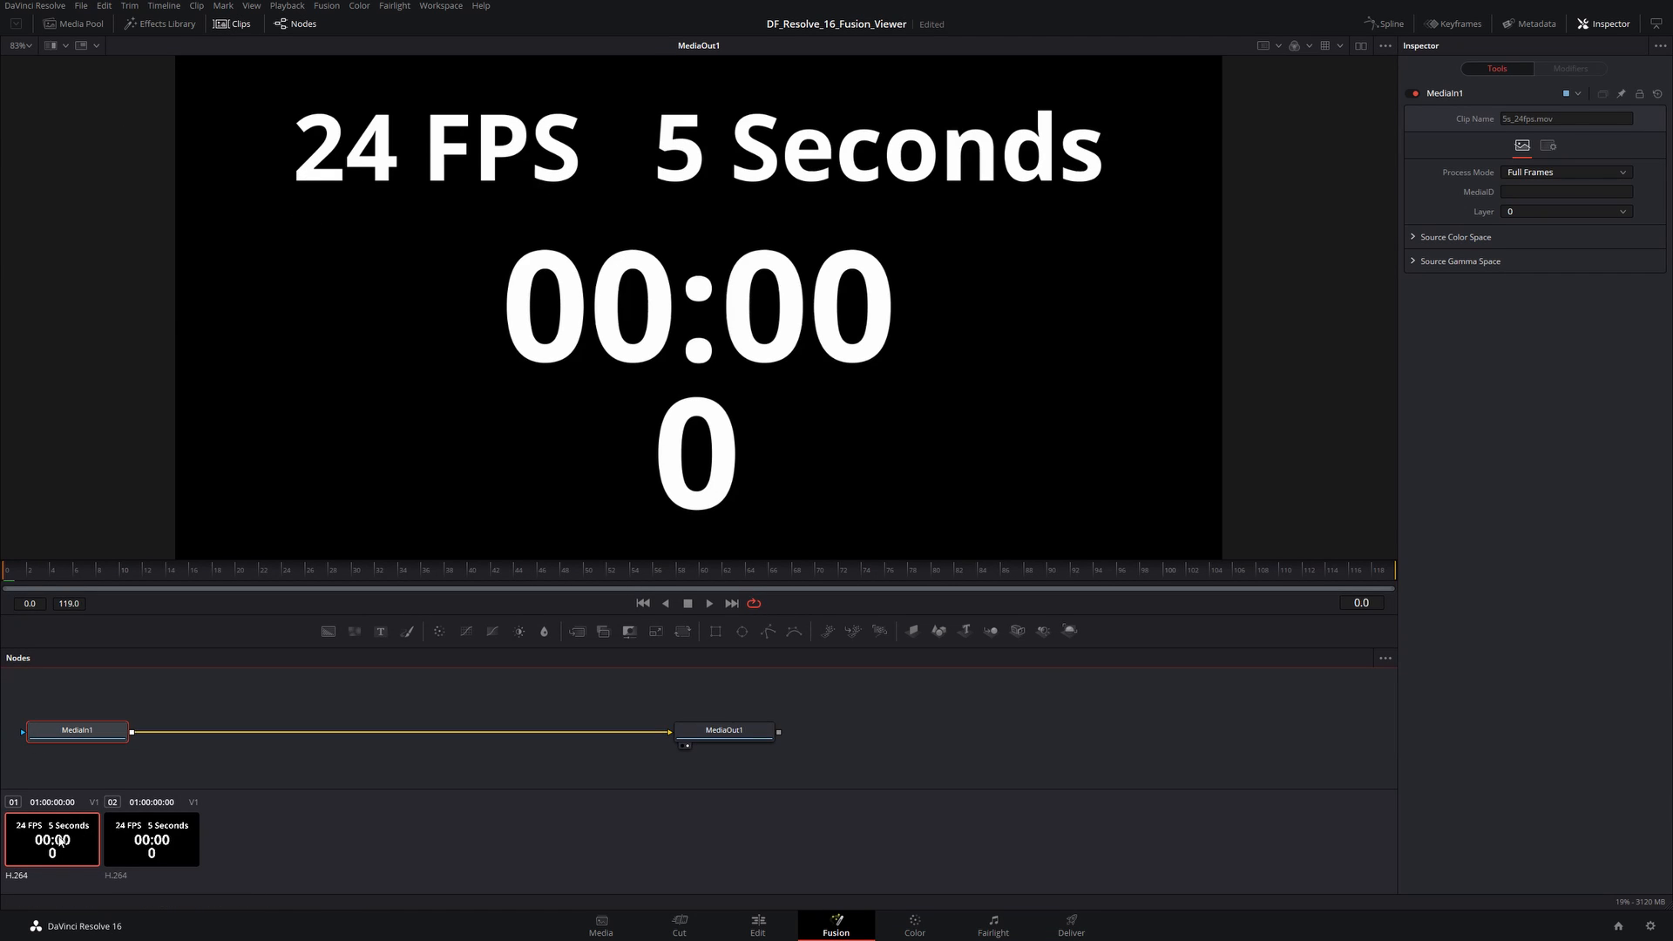
{"action": "left_click", "coordinate": [131, 839]}
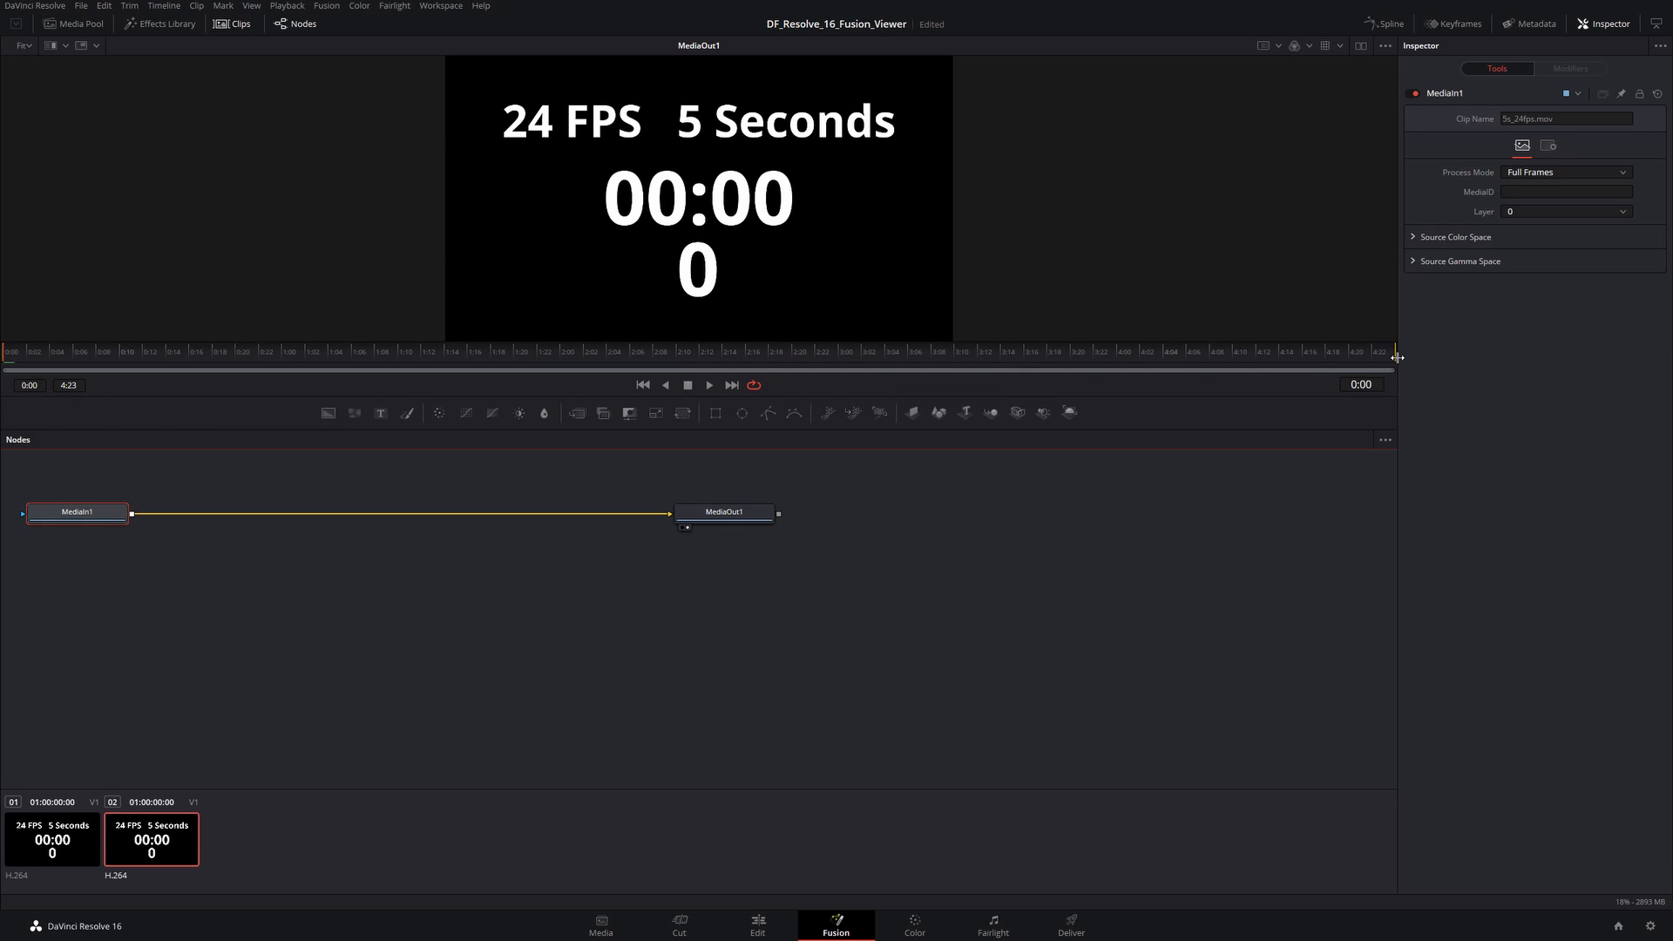
Step: Switch the default time code display in the Fusion settings to Feet+frames and save
{"action": "left_click", "coordinate": [392, 6]}
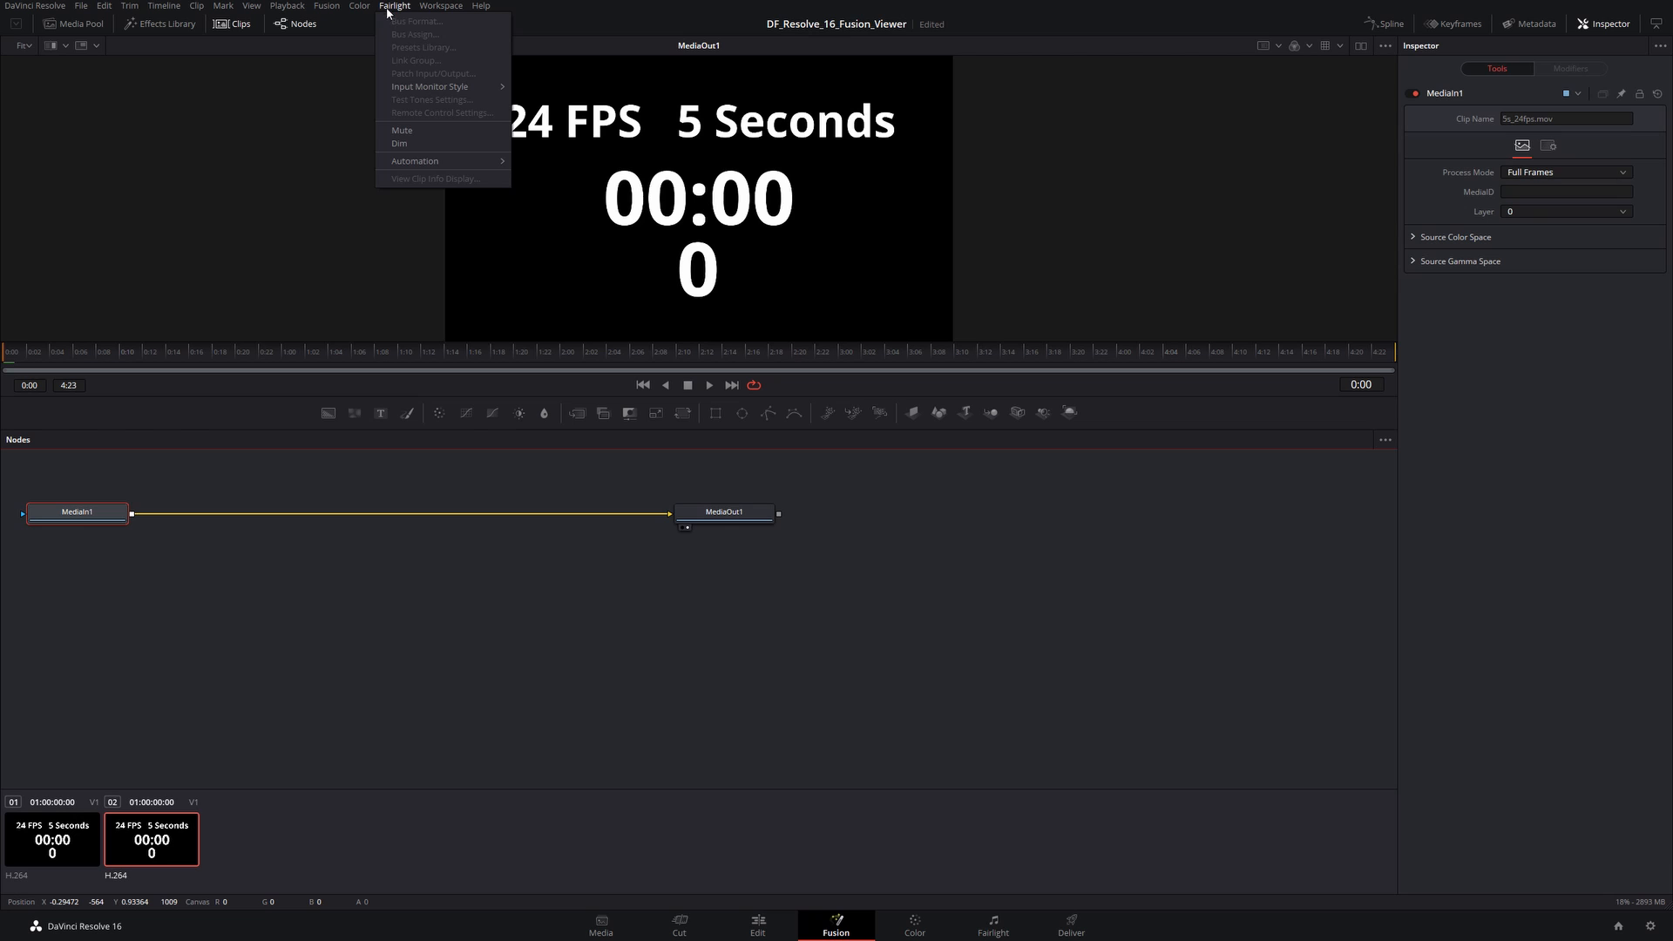
{"action": "mouse_move", "coordinate": [328, 8]}
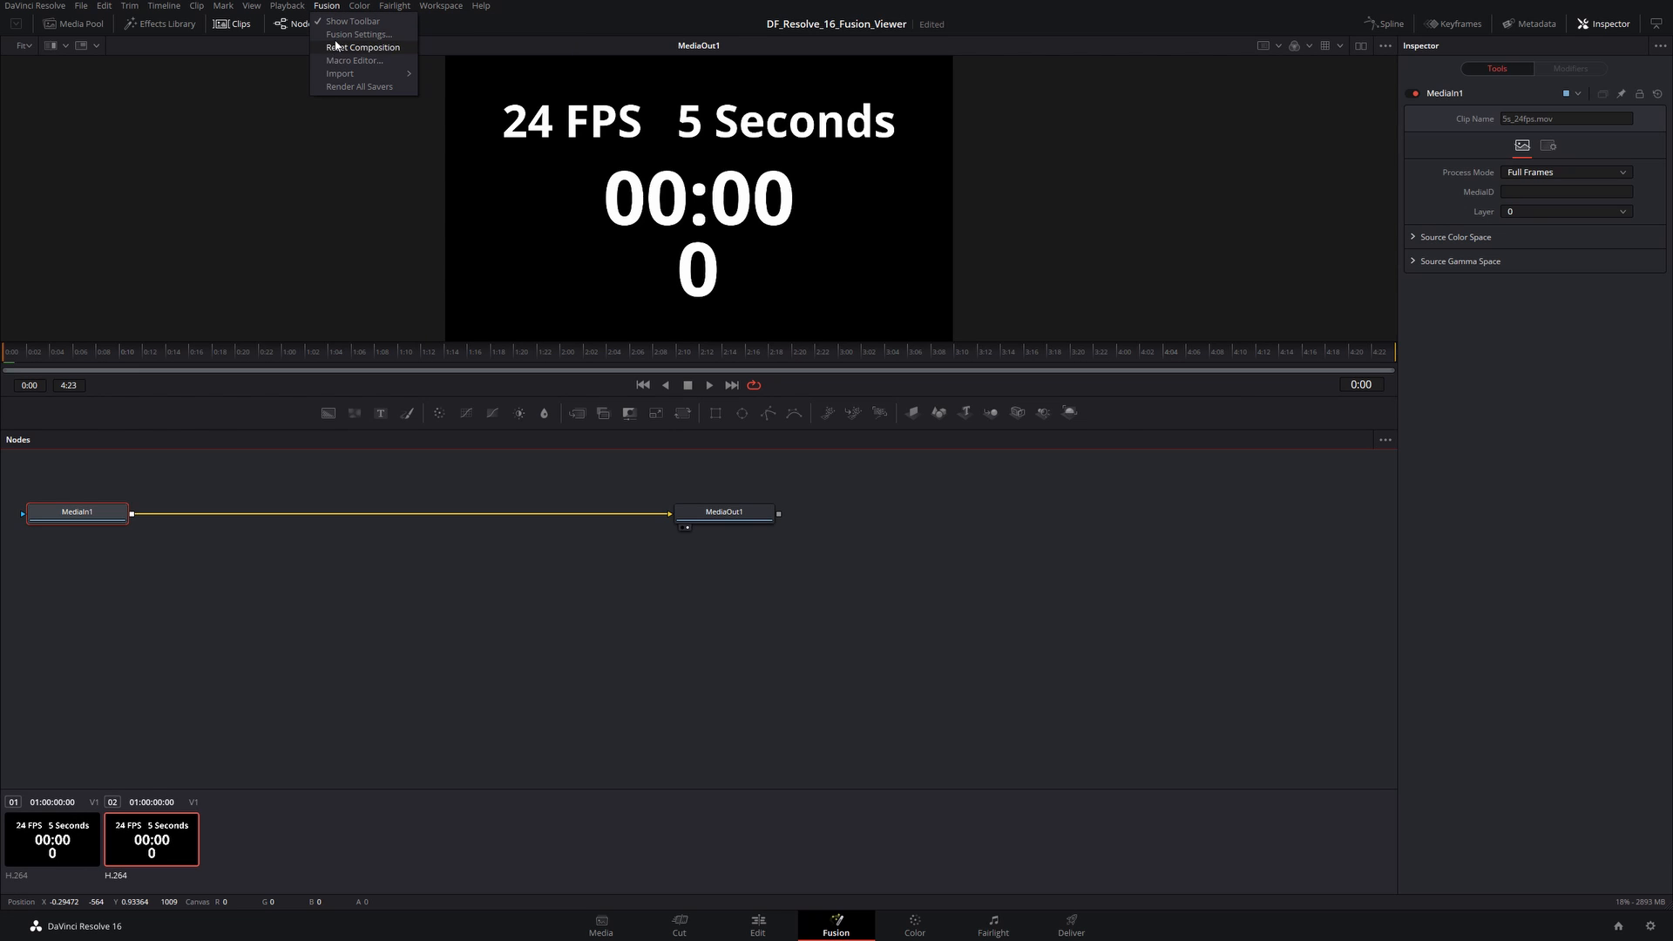
{"action": "left_click", "coordinate": [333, 35]}
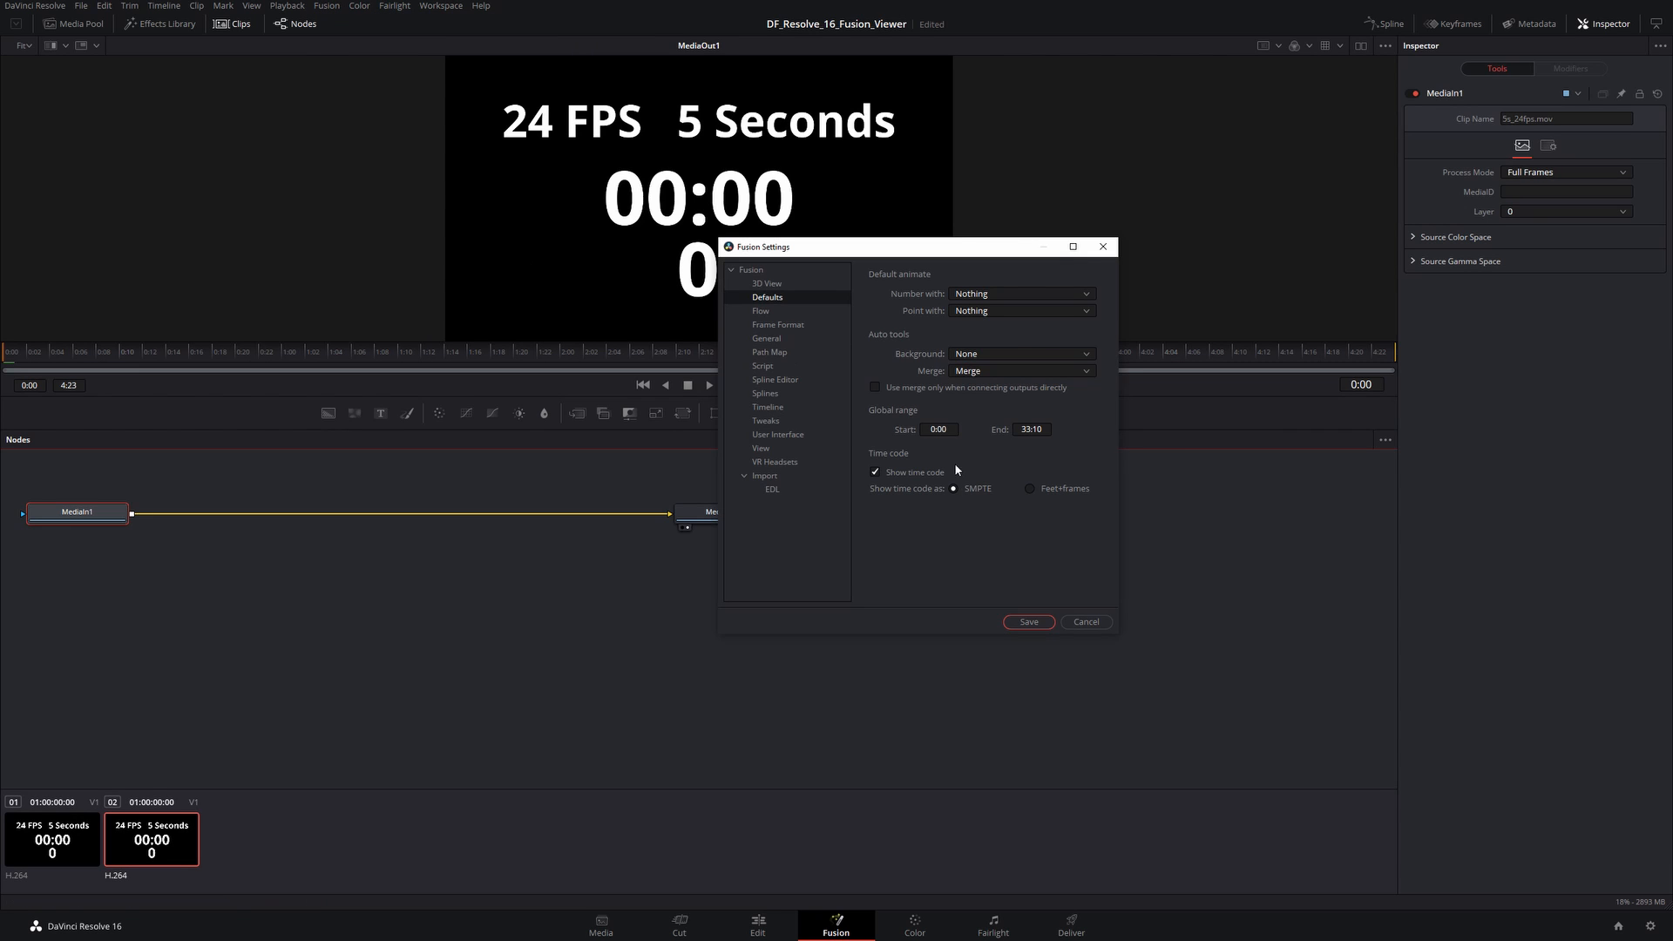
{"action": "left_click", "coordinate": [1030, 488]}
{"action": "left_click", "coordinate": [1030, 623]}
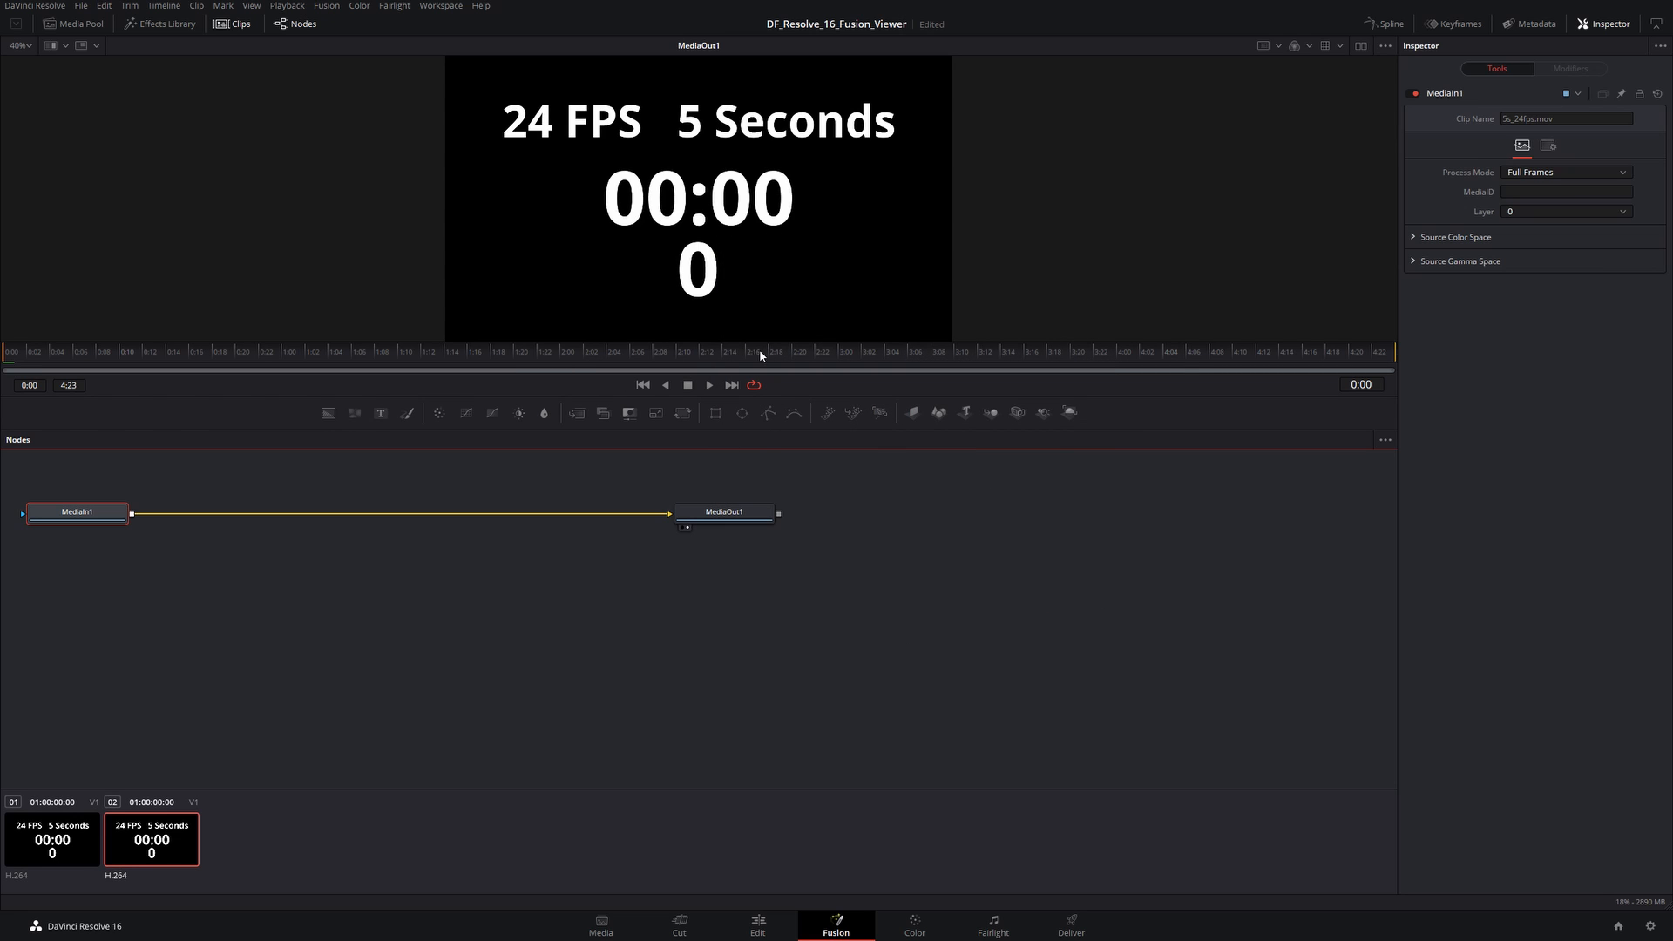
Step: Append a third copy of 5s_24fps.mov to the end of the timeline and open it in Fusion
{"action": "left_click", "coordinate": [679, 926]}
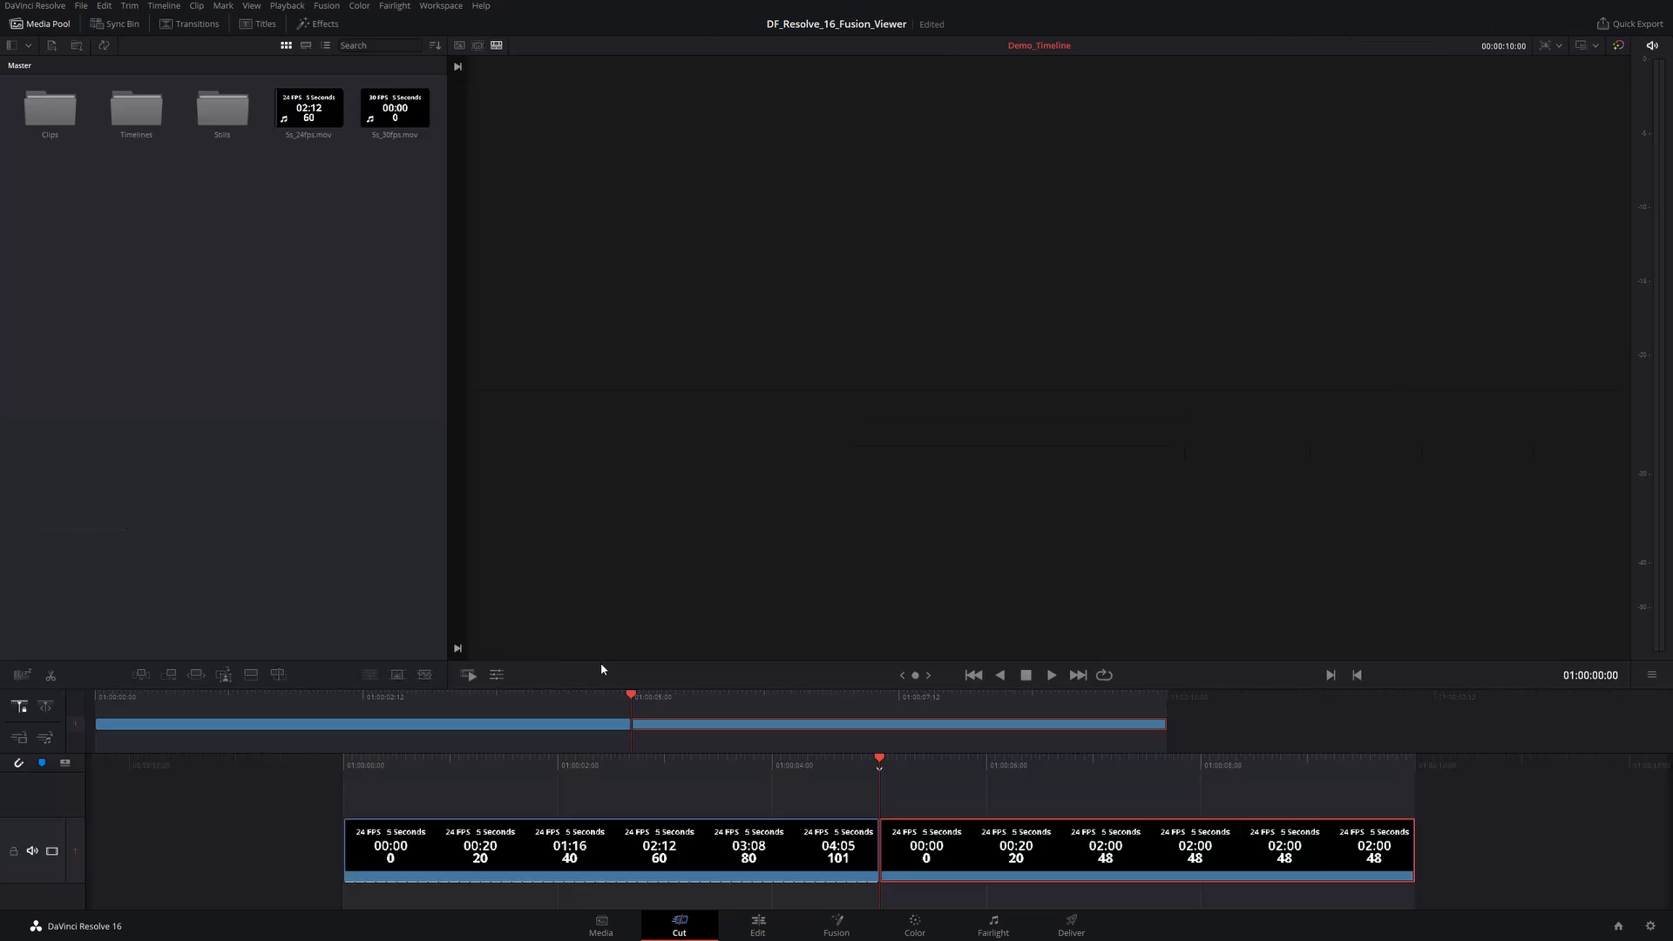
{"action": "left_click_drag", "start_coordinate": [309, 108], "coordinate": [1452, 854]}
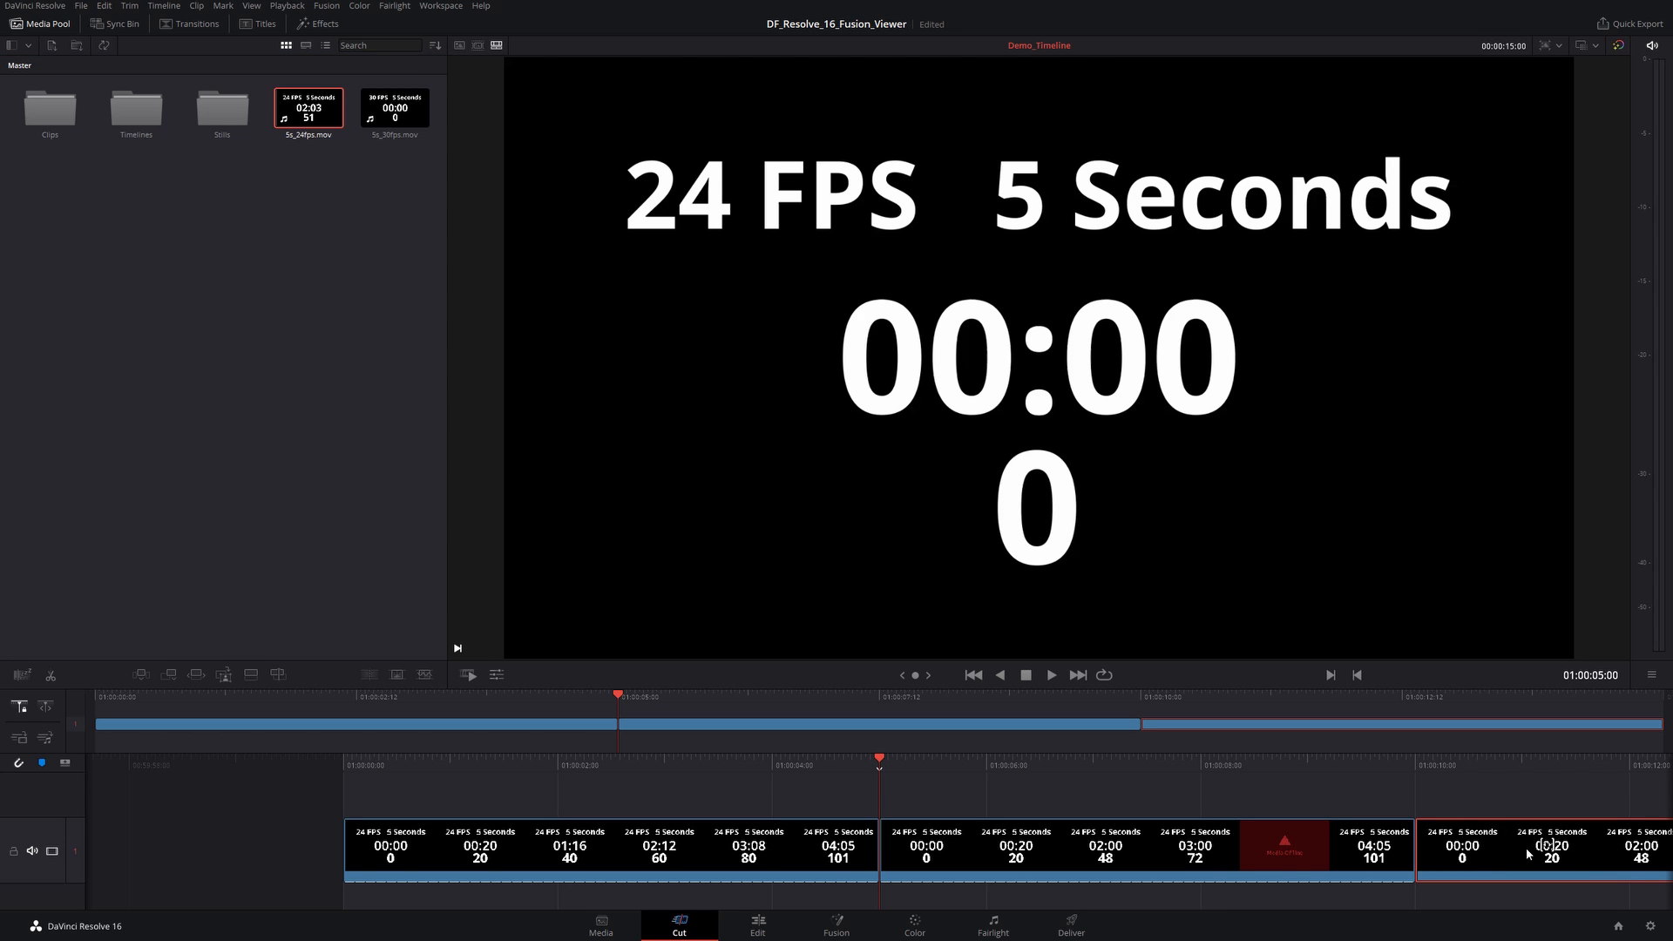
{"action": "left_click", "coordinate": [836, 924]}
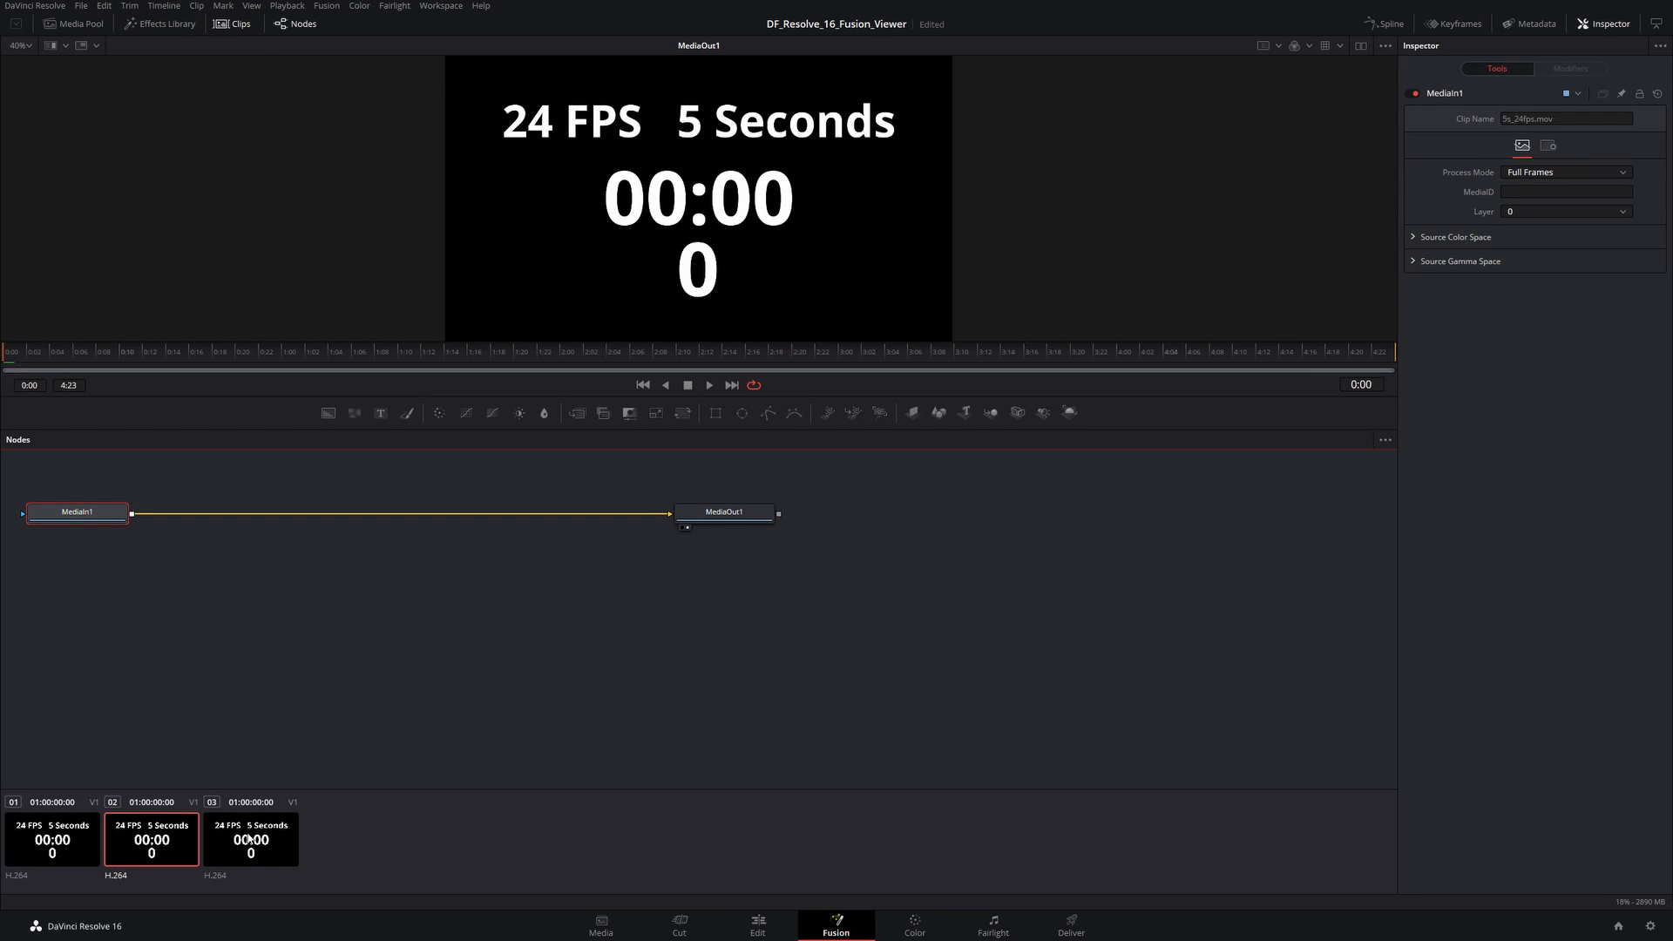
{"action": "left_click", "coordinate": [250, 839]}
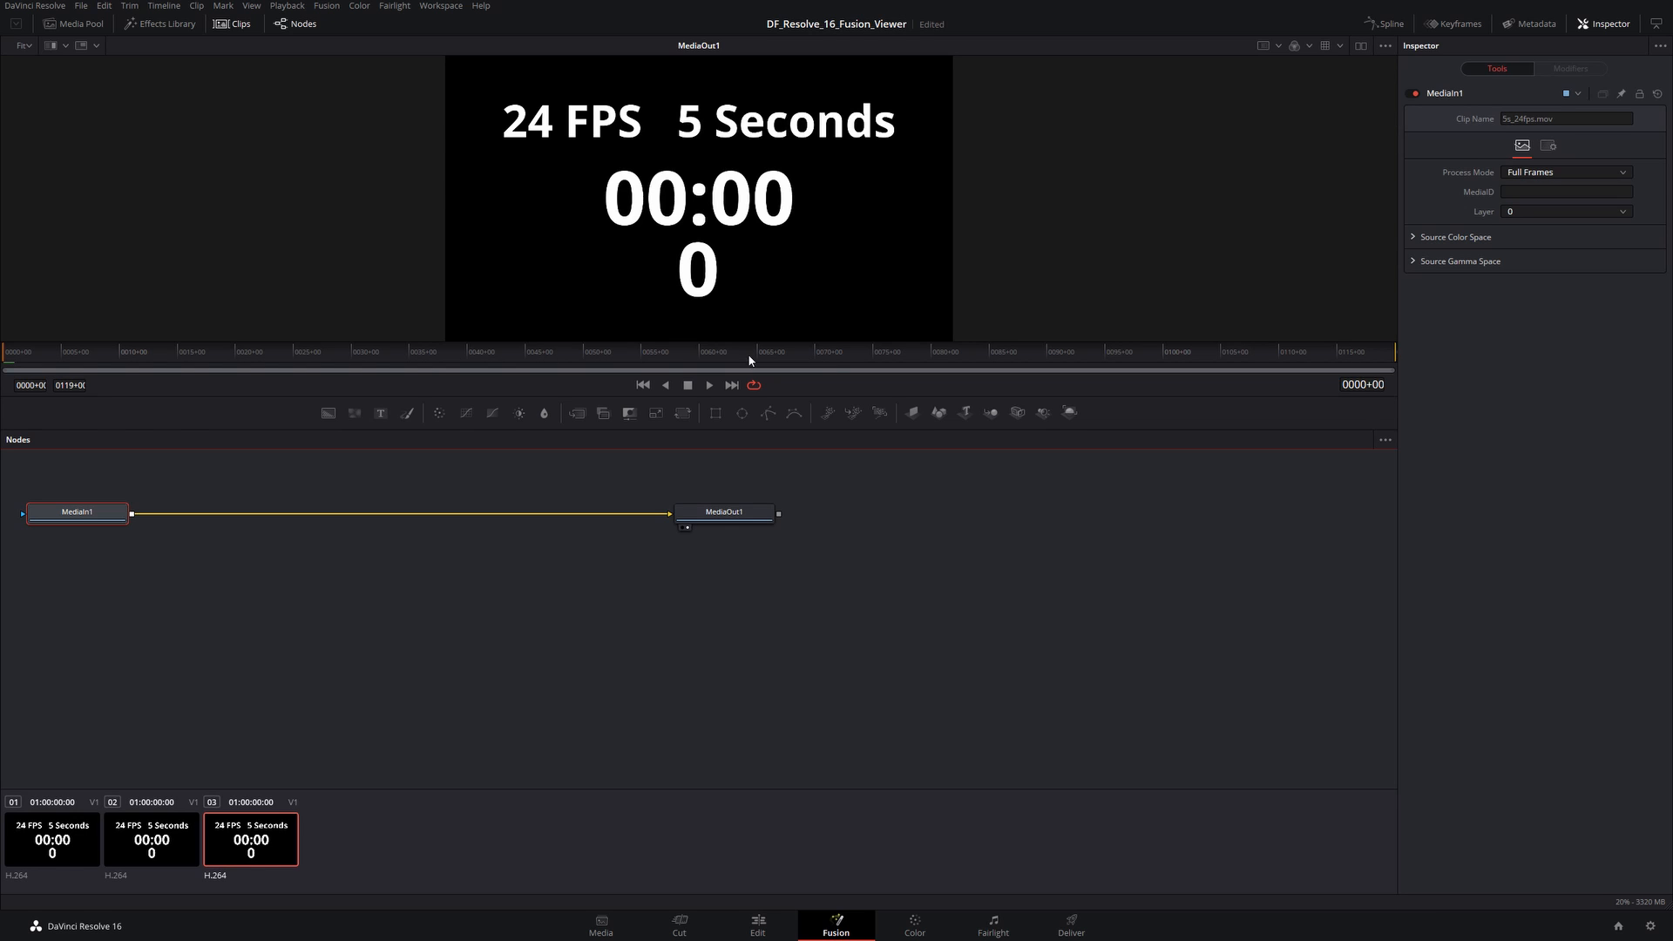
Step: Compare how the time ruler is labelled for each of the three 24 fps clips in Fusion
{"action": "left_click", "coordinate": [169, 836]}
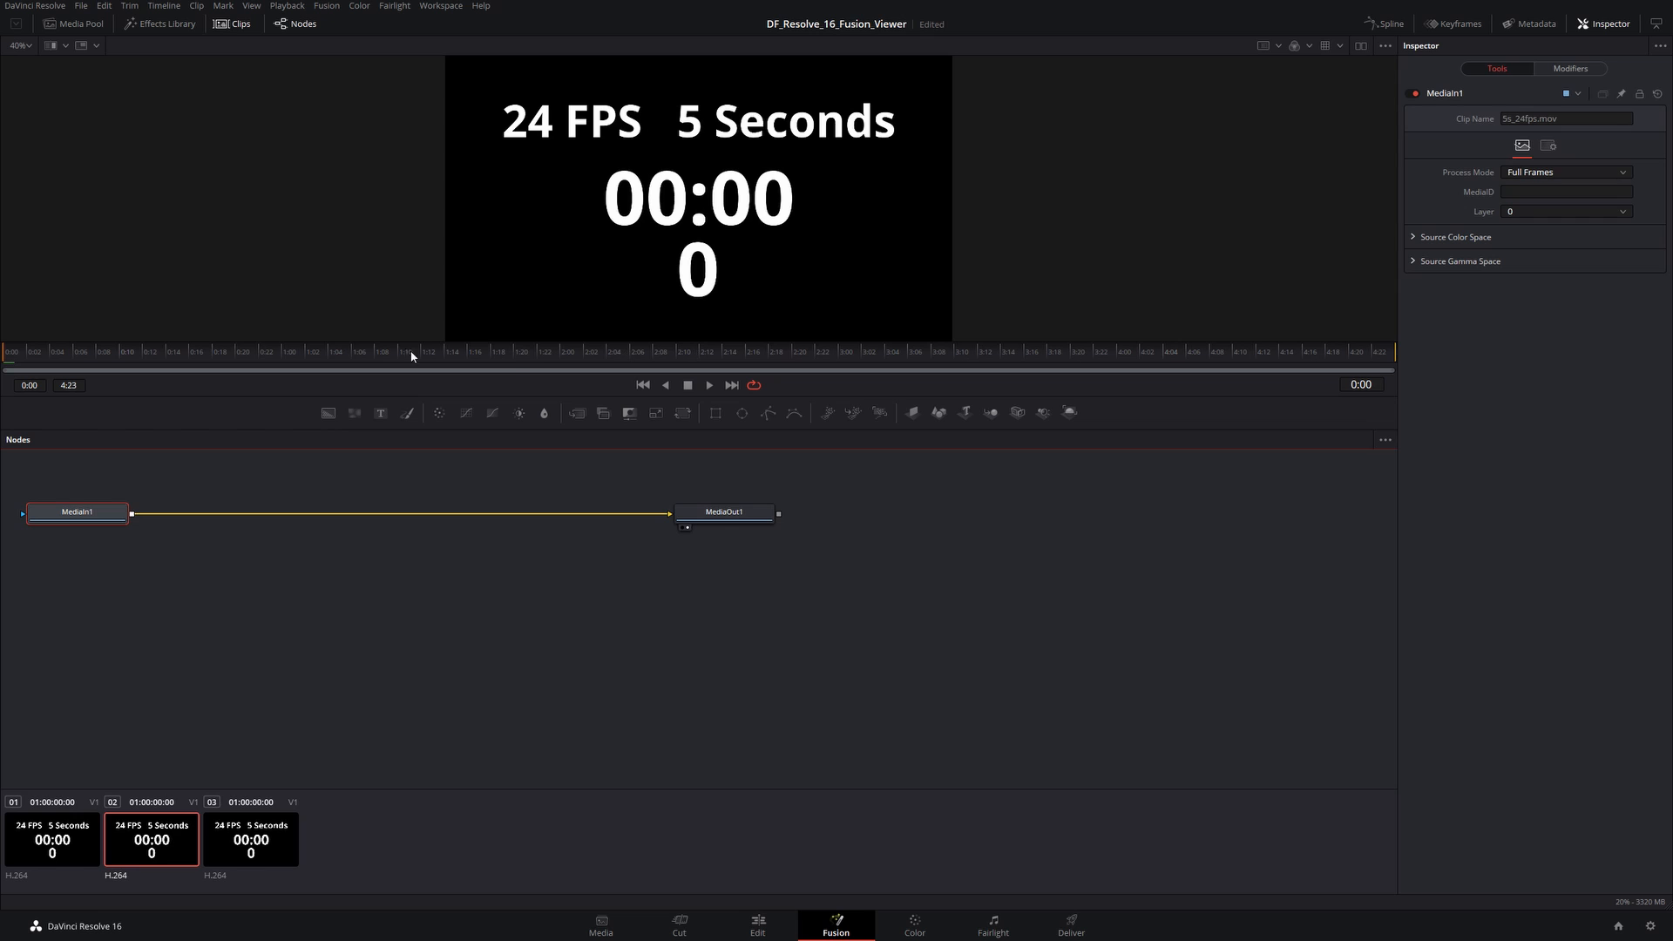
{"action": "left_click", "coordinate": [73, 843]}
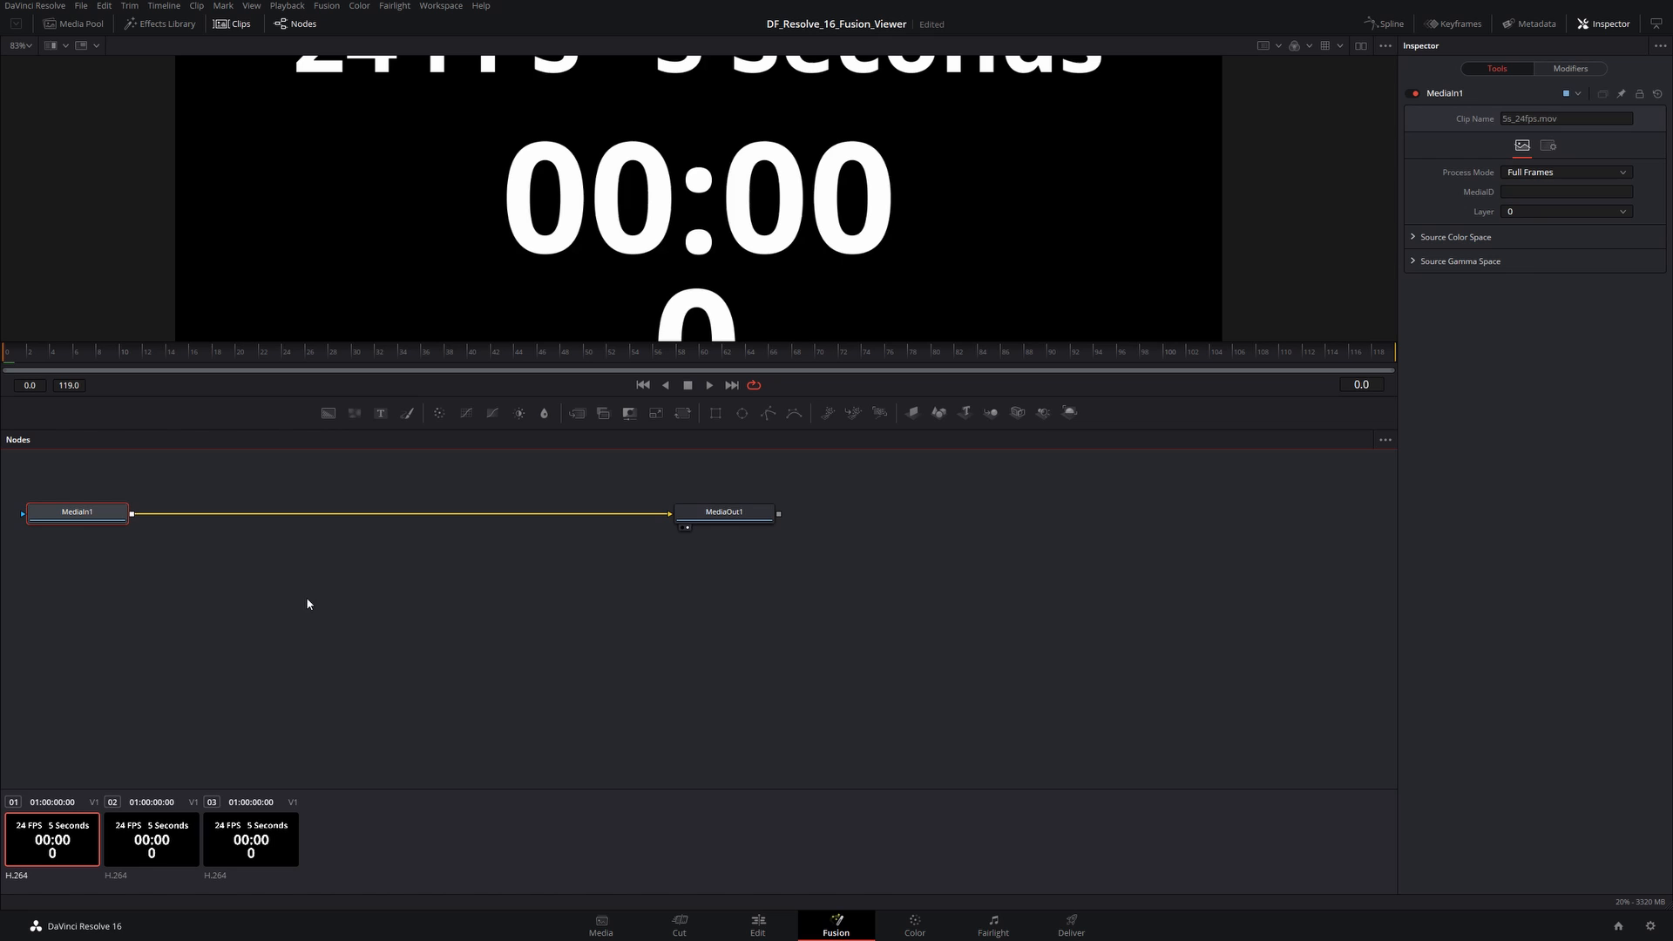
{"action": "left_click", "coordinate": [34, 5]}
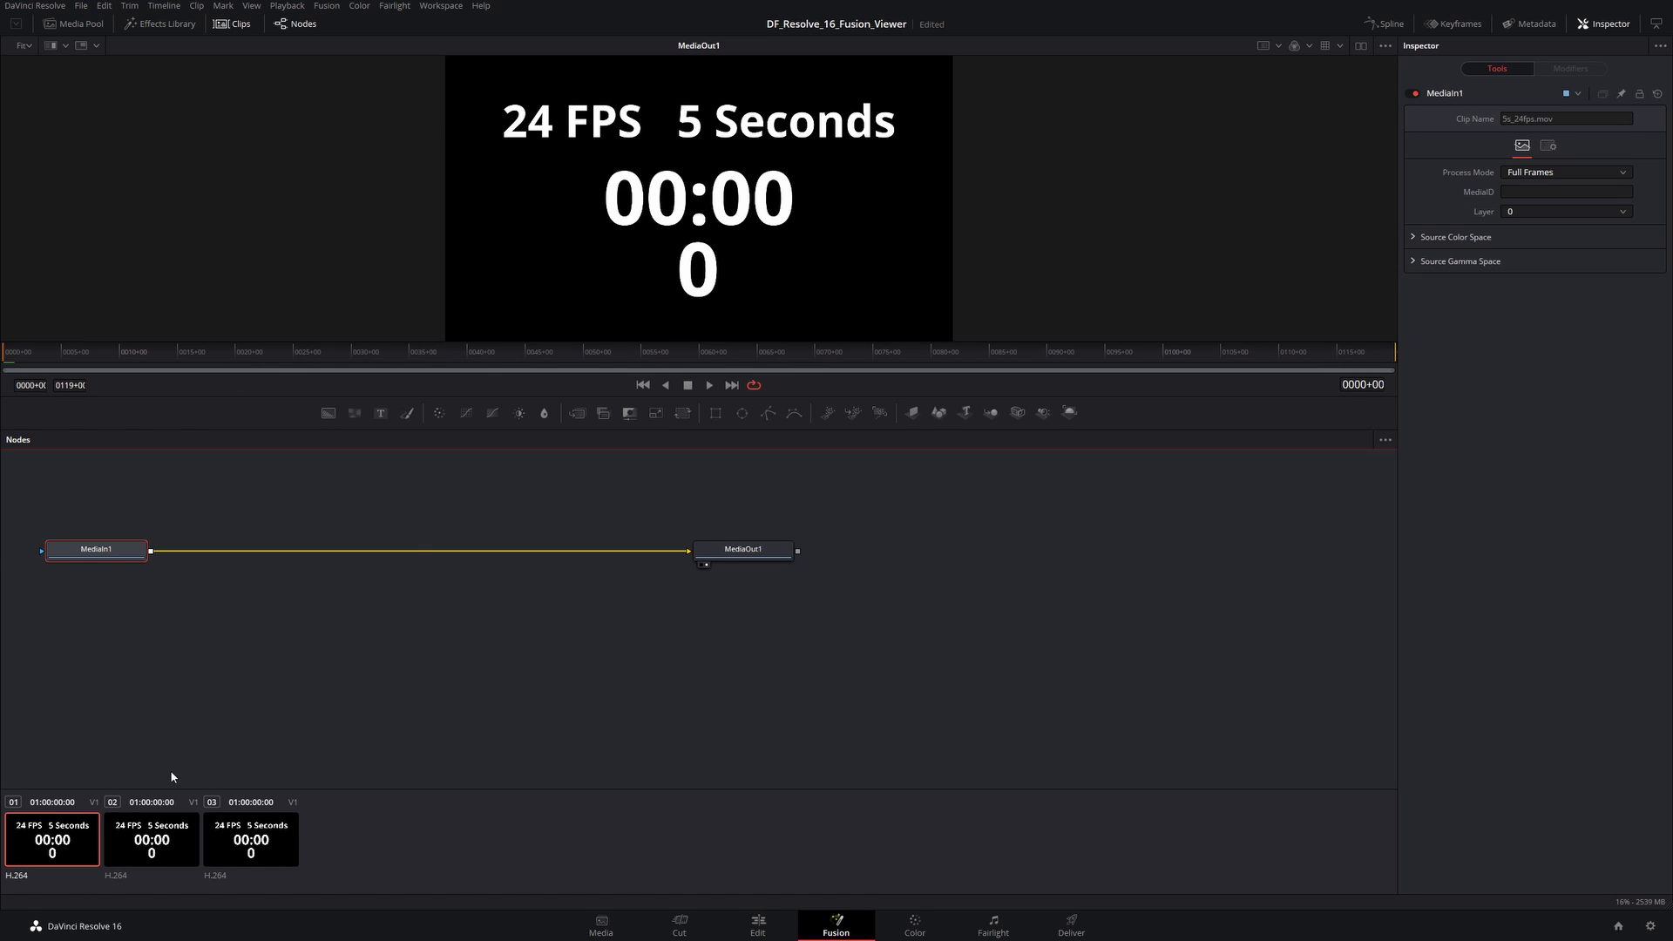
{"action": "left_click", "coordinate": [149, 839]}
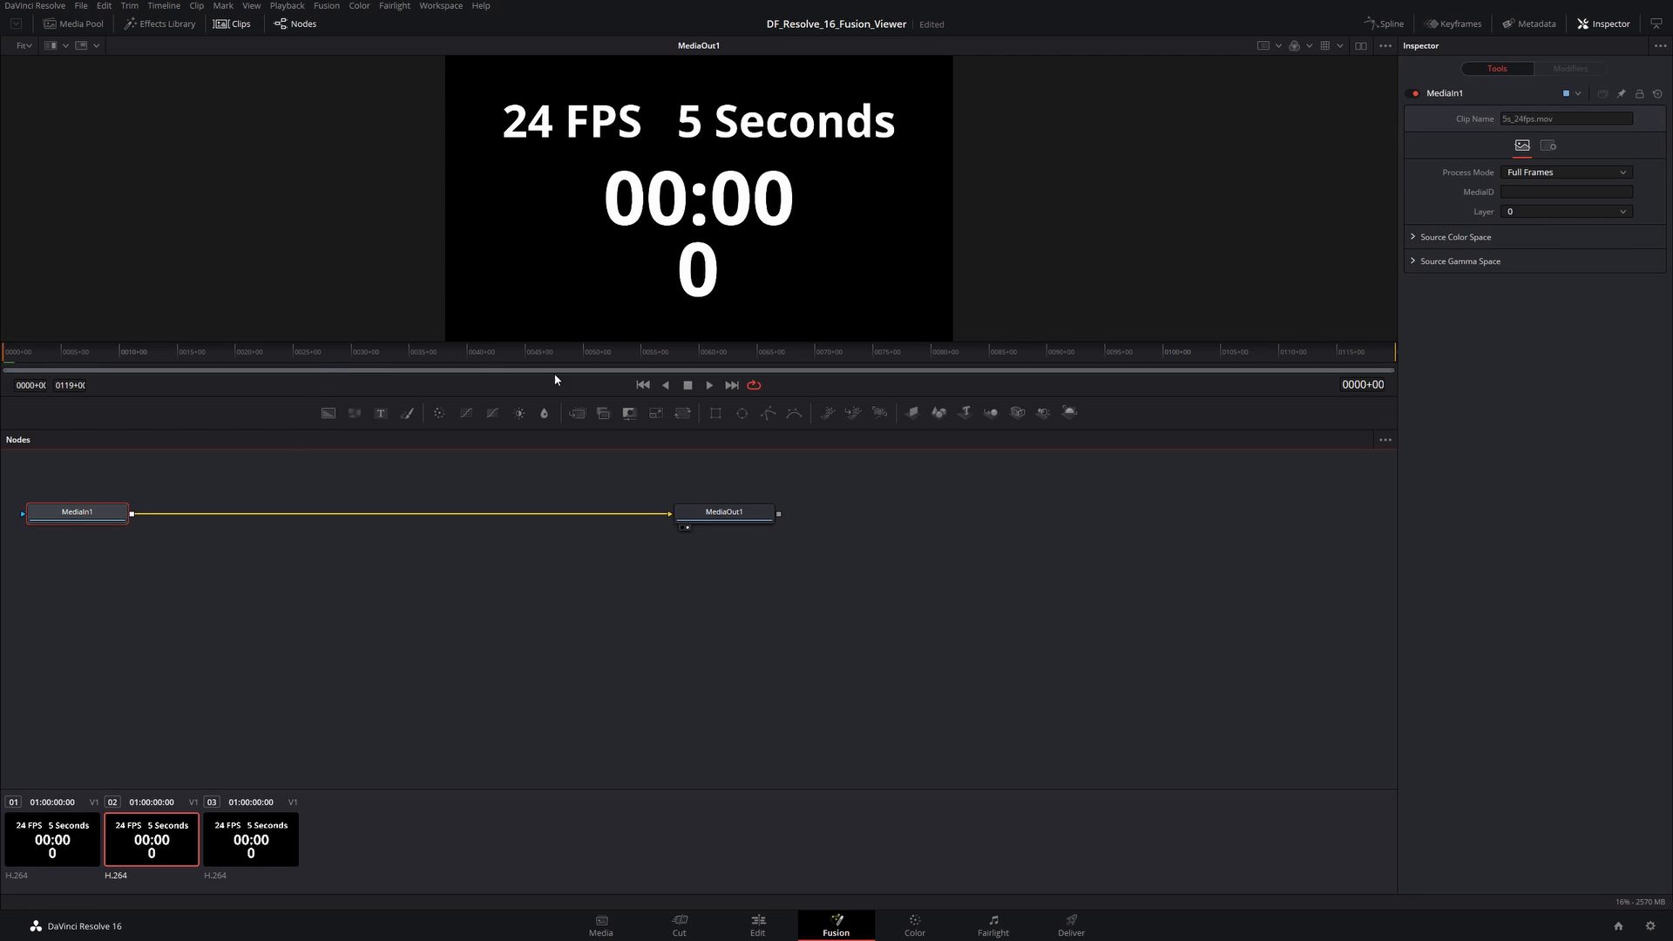
{"action": "left_click", "coordinate": [242, 813]}
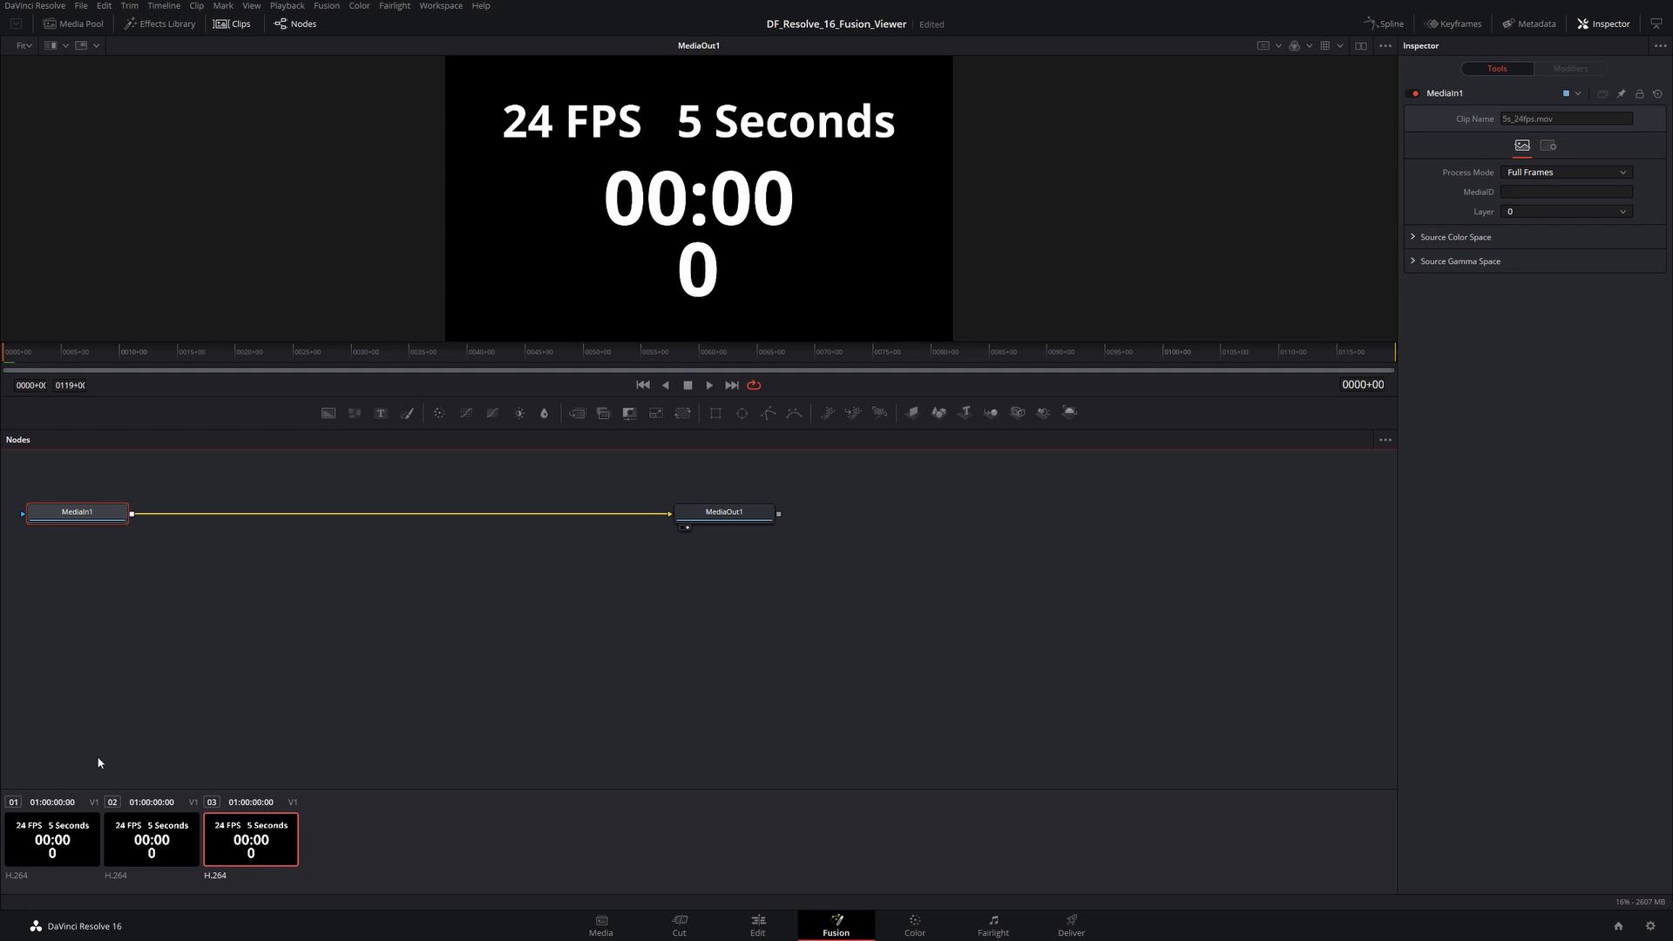
Step: Turn off Show time code in the Defaults of the Fusion settings and save
{"action": "left_click", "coordinate": [326, 7]}
{"action": "left_click", "coordinate": [353, 39]}
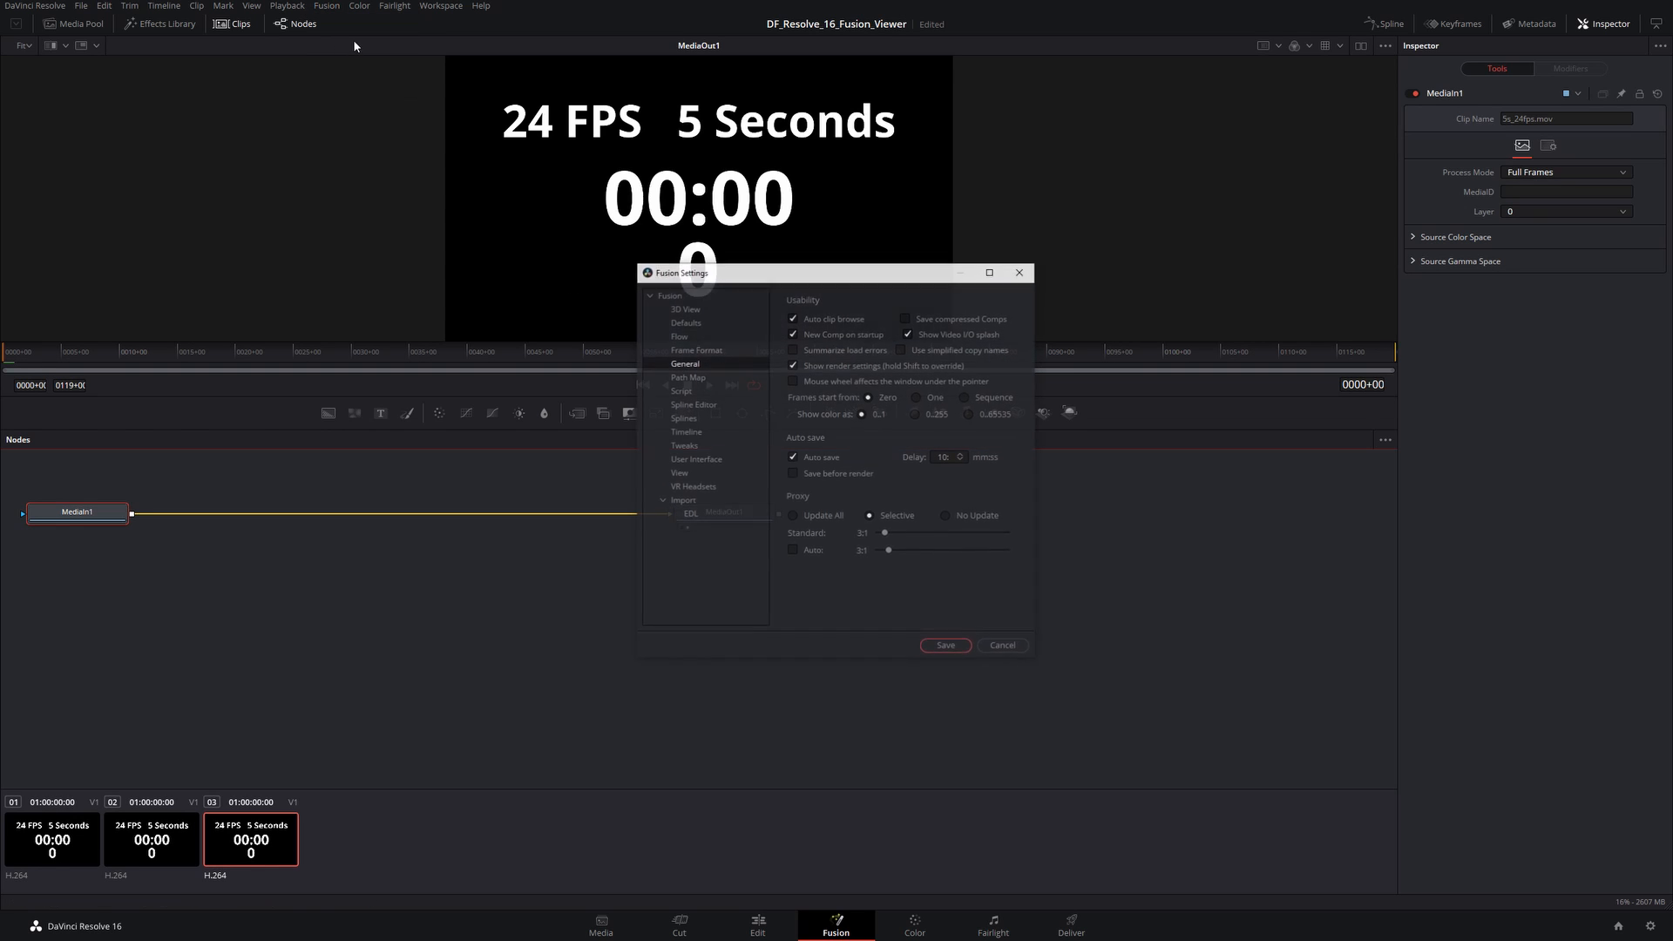
{"action": "left_click", "coordinate": [684, 323]}
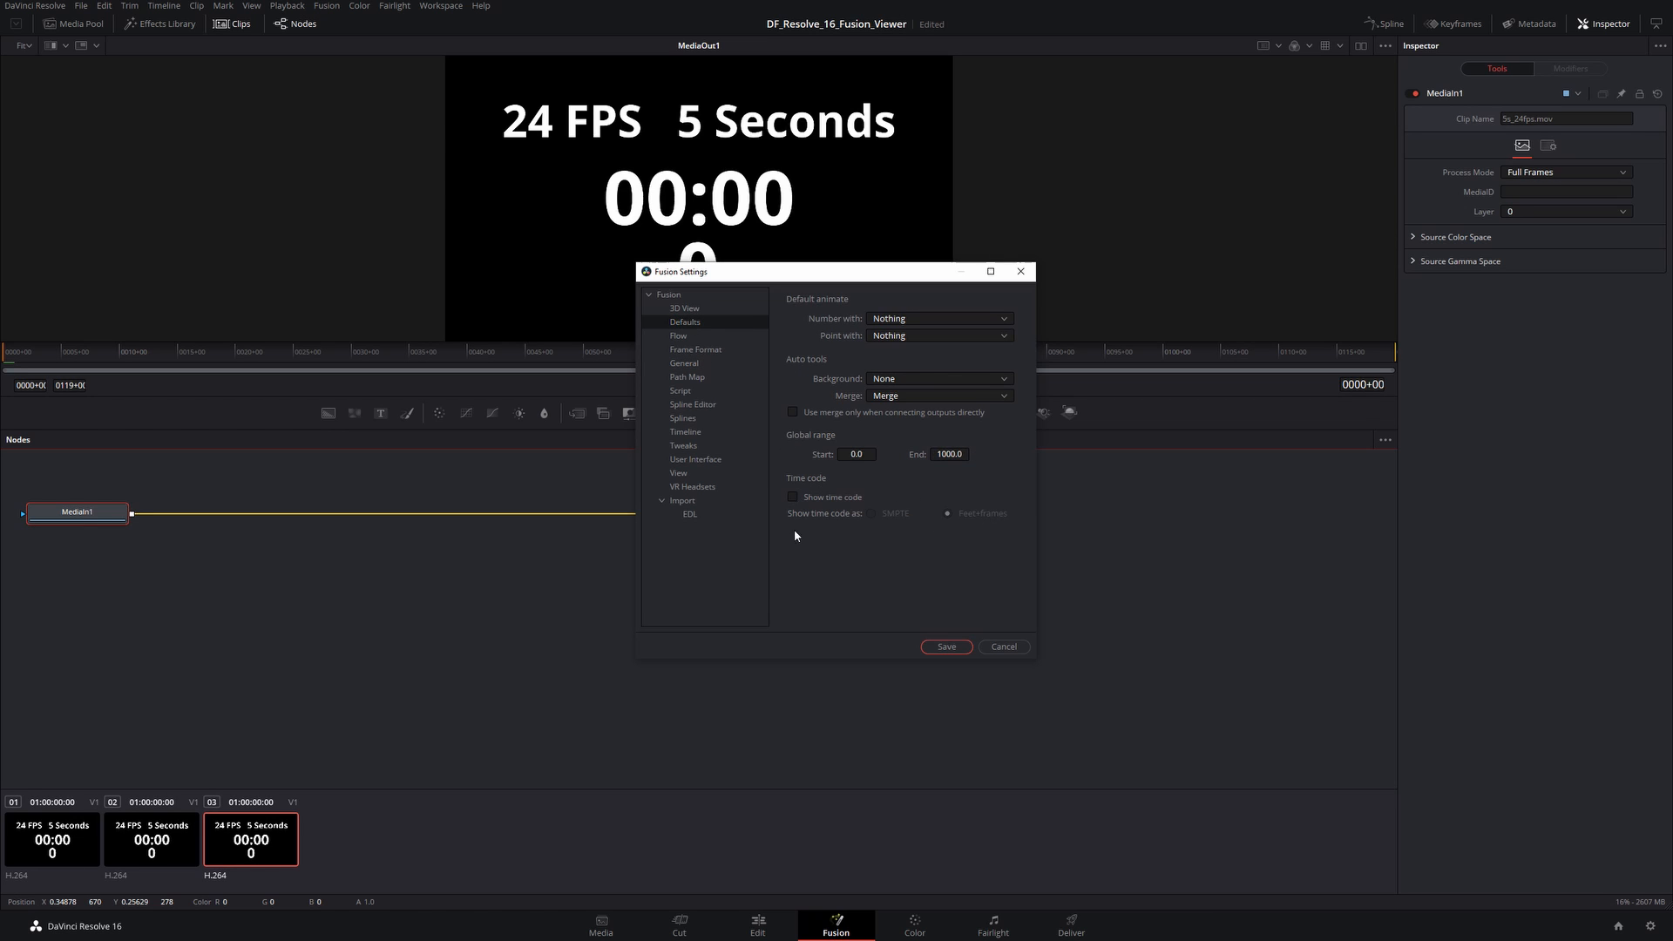
{"action": "left_click", "coordinate": [946, 647]}
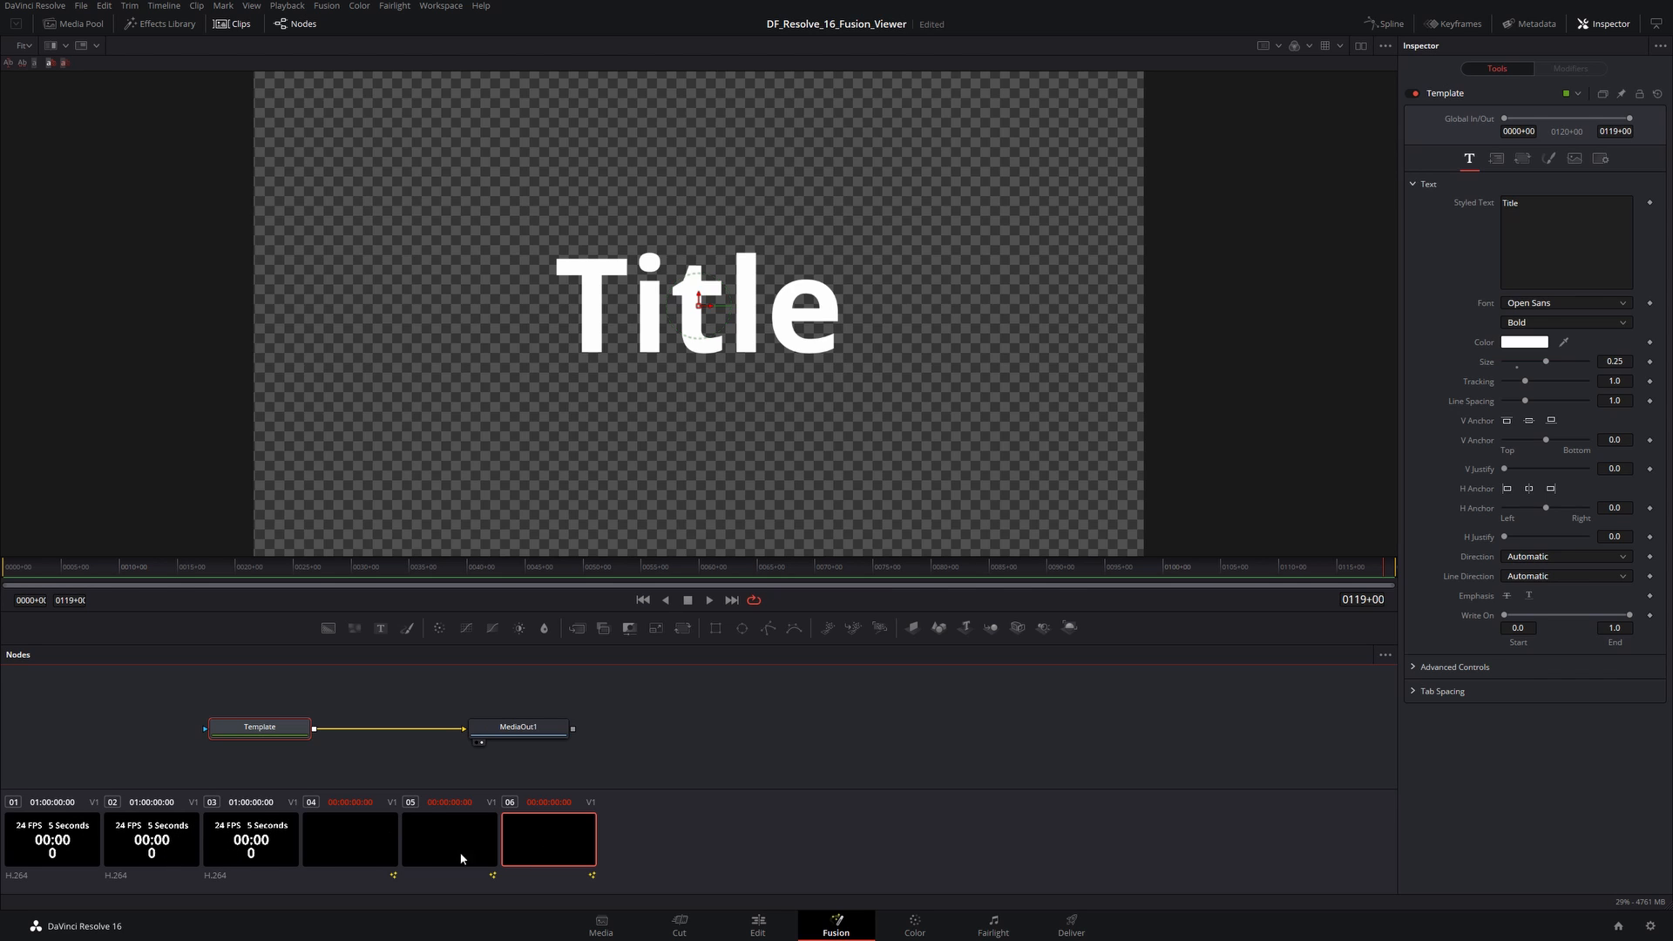
Step: Open the title composition of clip 04 in Fusion to examine its time ruler and global range
{"action": "key", "text": "shift+3"}
{"action": "left_click", "coordinate": [354, 832]}
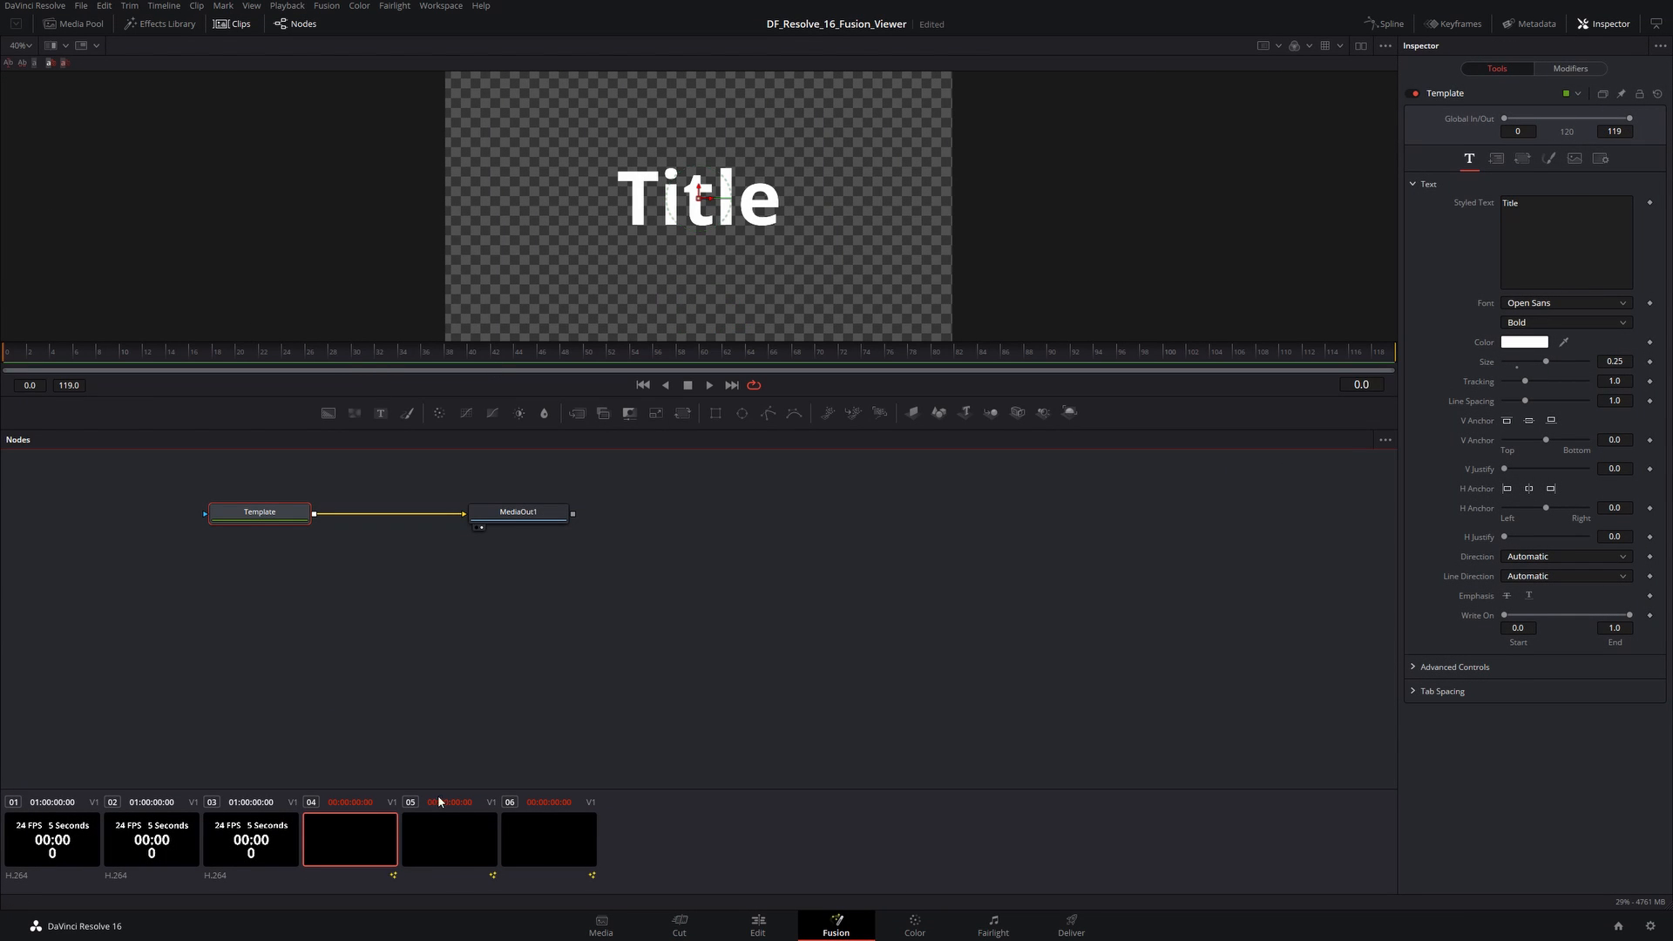
Step: Open the title compositions of clips 05 and 06 in Fusion to compare their time rulers and global ranges
{"action": "left_click", "coordinate": [450, 836]}
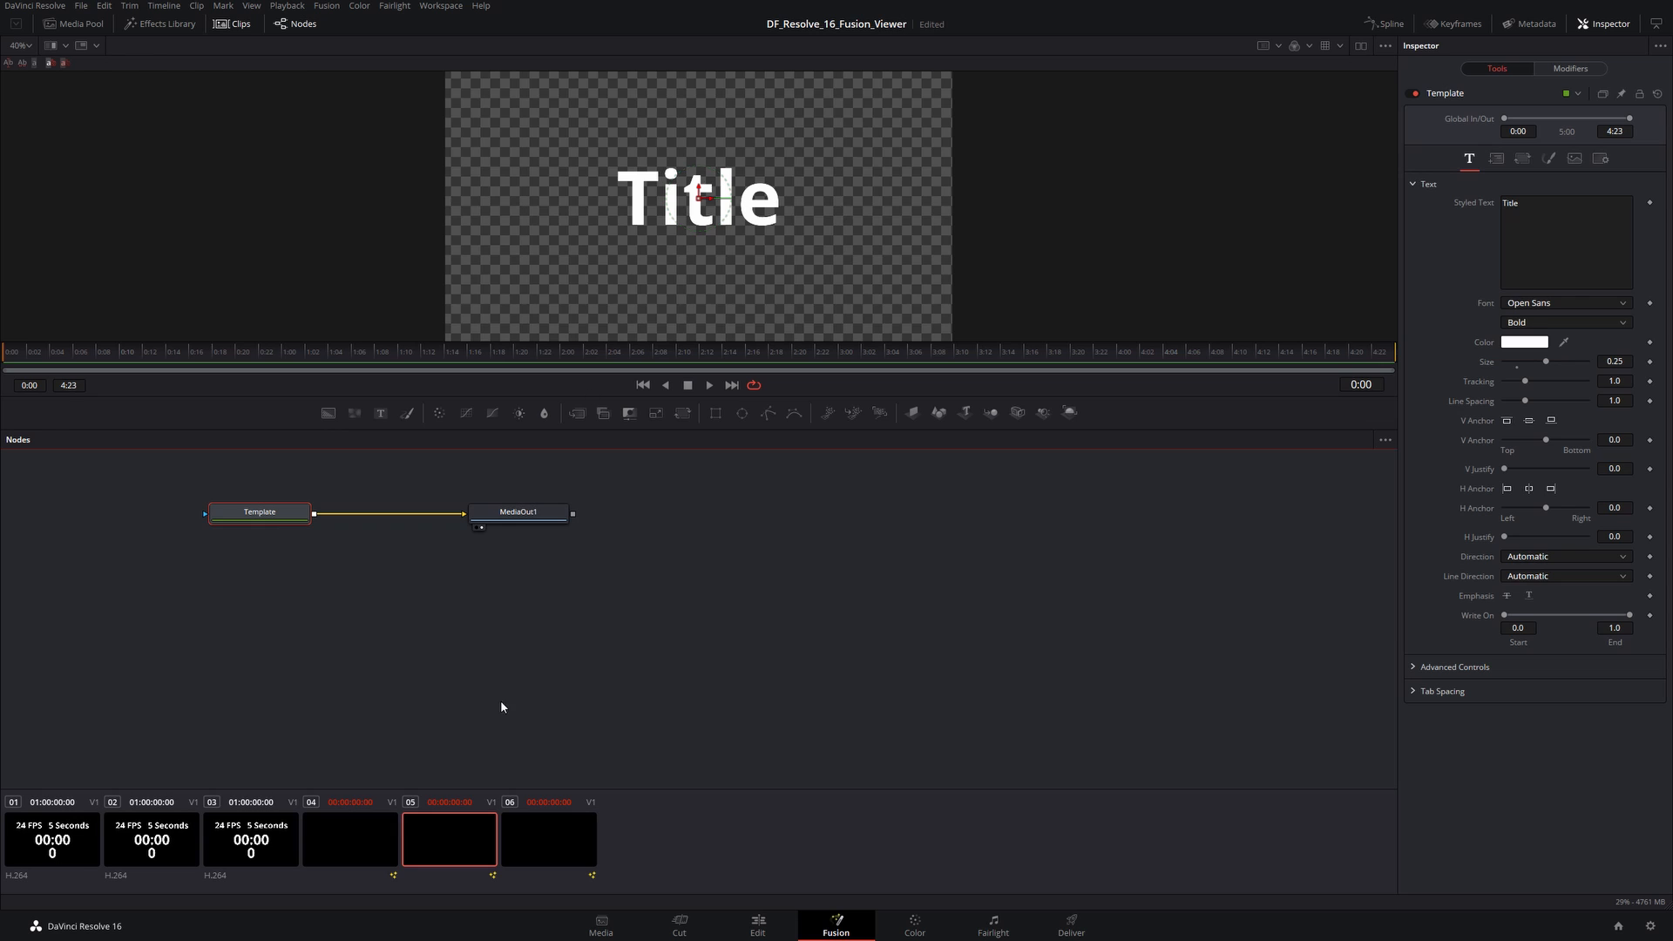
{"action": "left_click", "coordinate": [538, 825]}
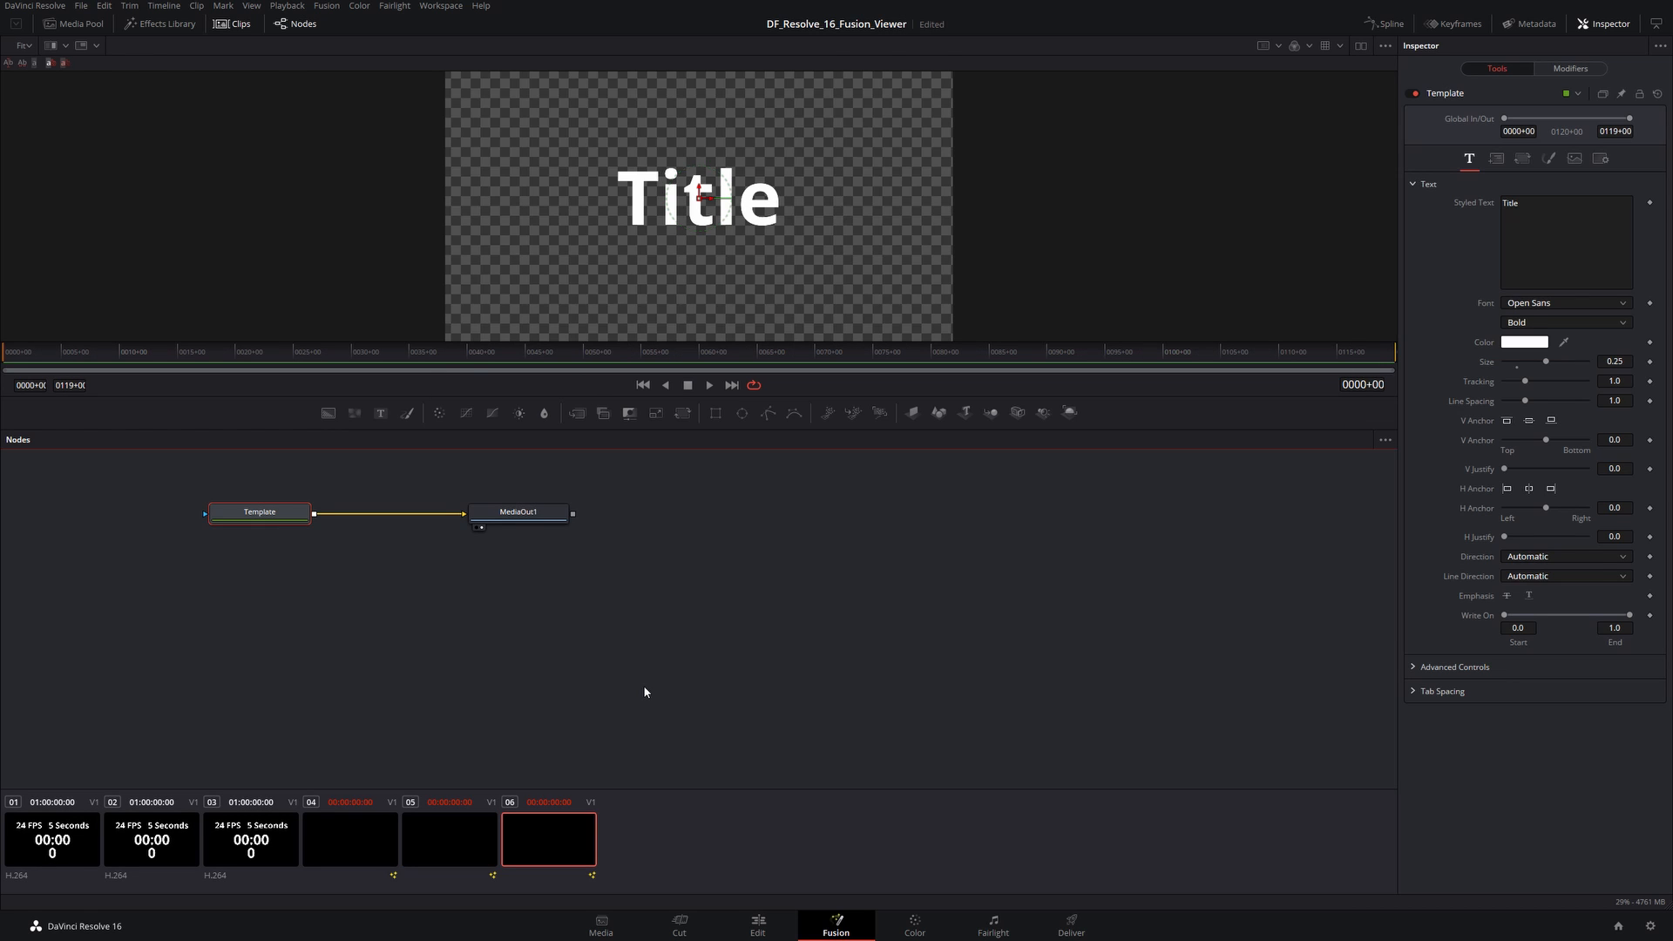
Step: Restart DaVinci Resolve and compare the time ruler display of clips 02 to 06 in Fusion
{"action": "left_click", "coordinate": [34, 5]}
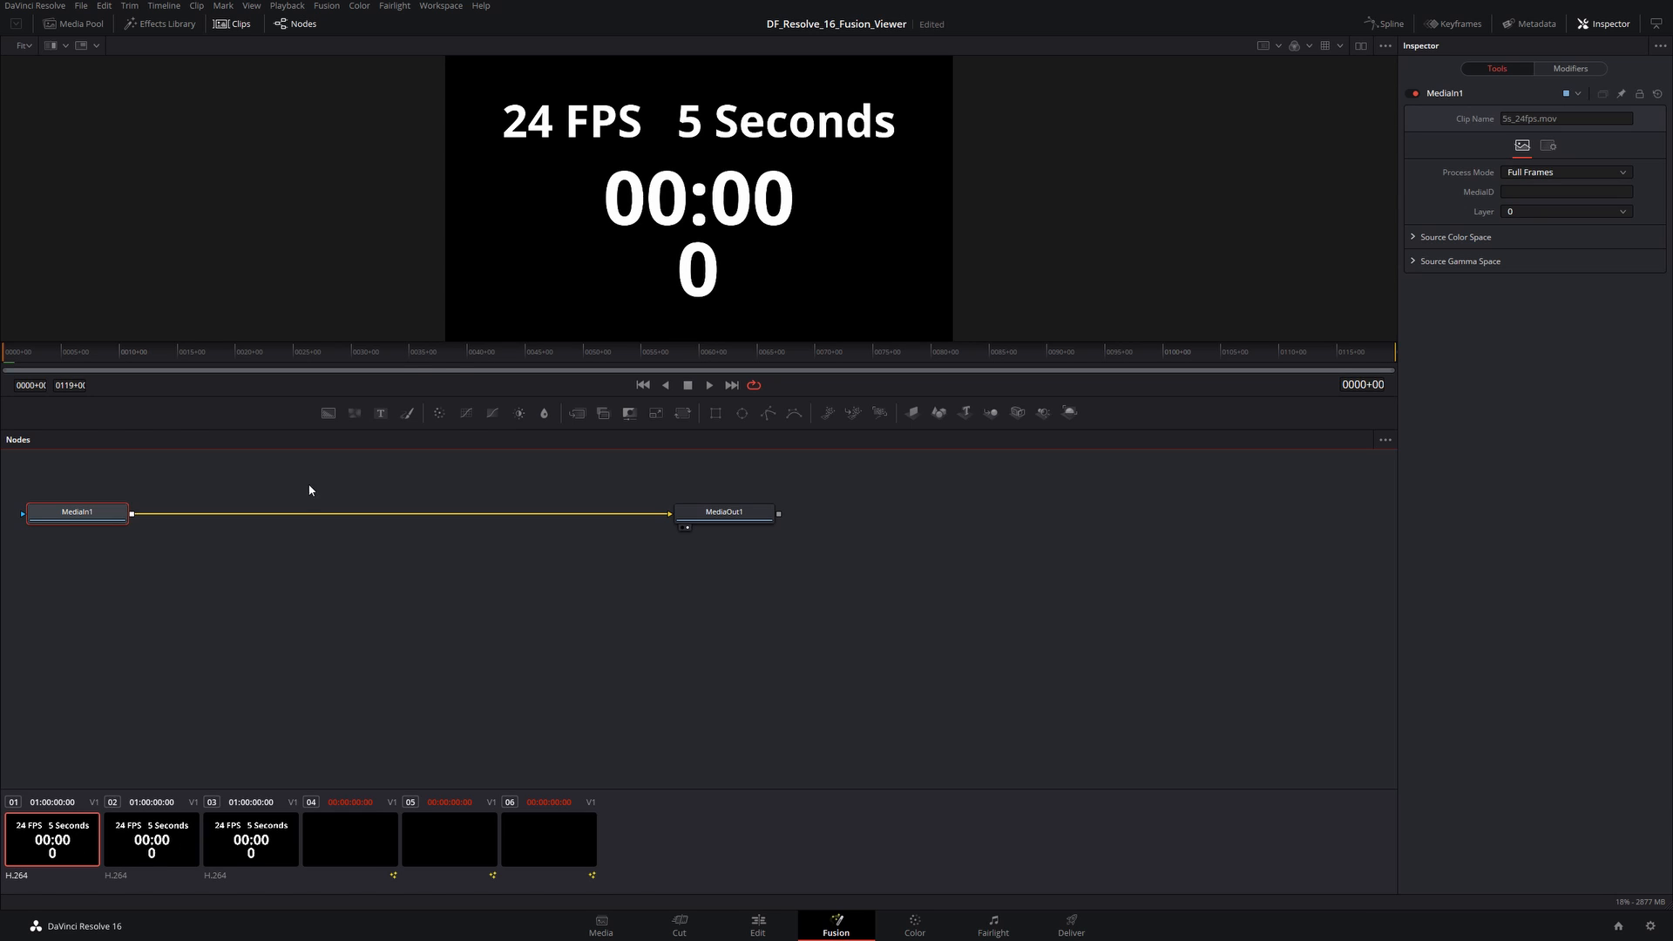
{"action": "left_click", "coordinate": [141, 850]}
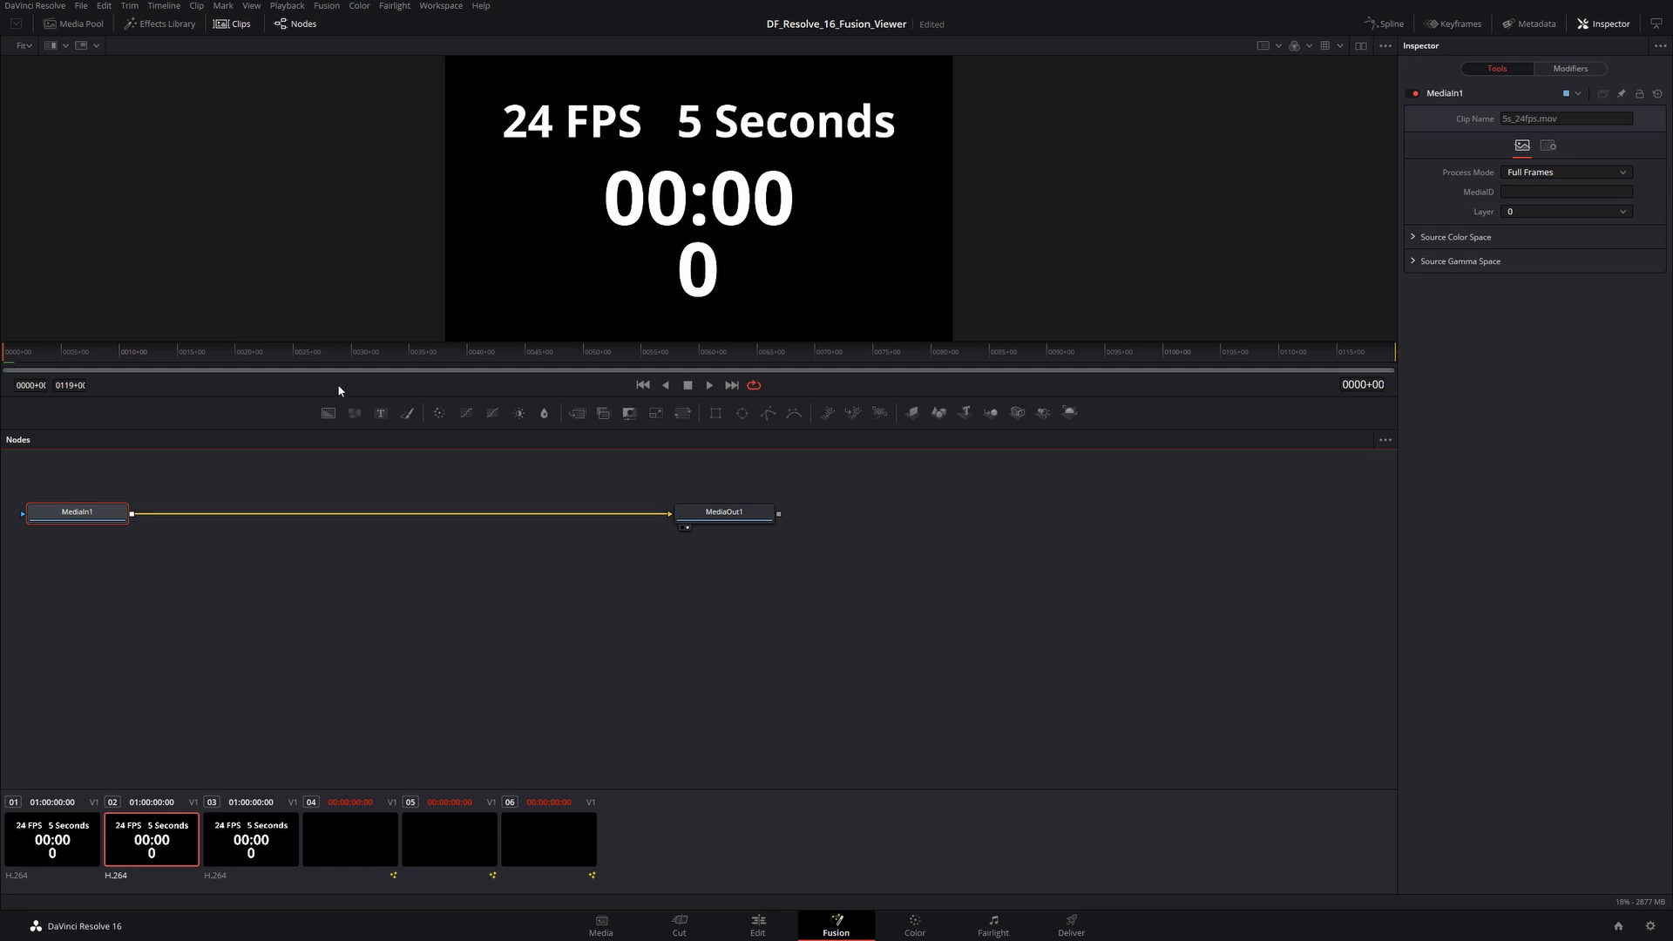
{"action": "left_click", "coordinate": [227, 851]}
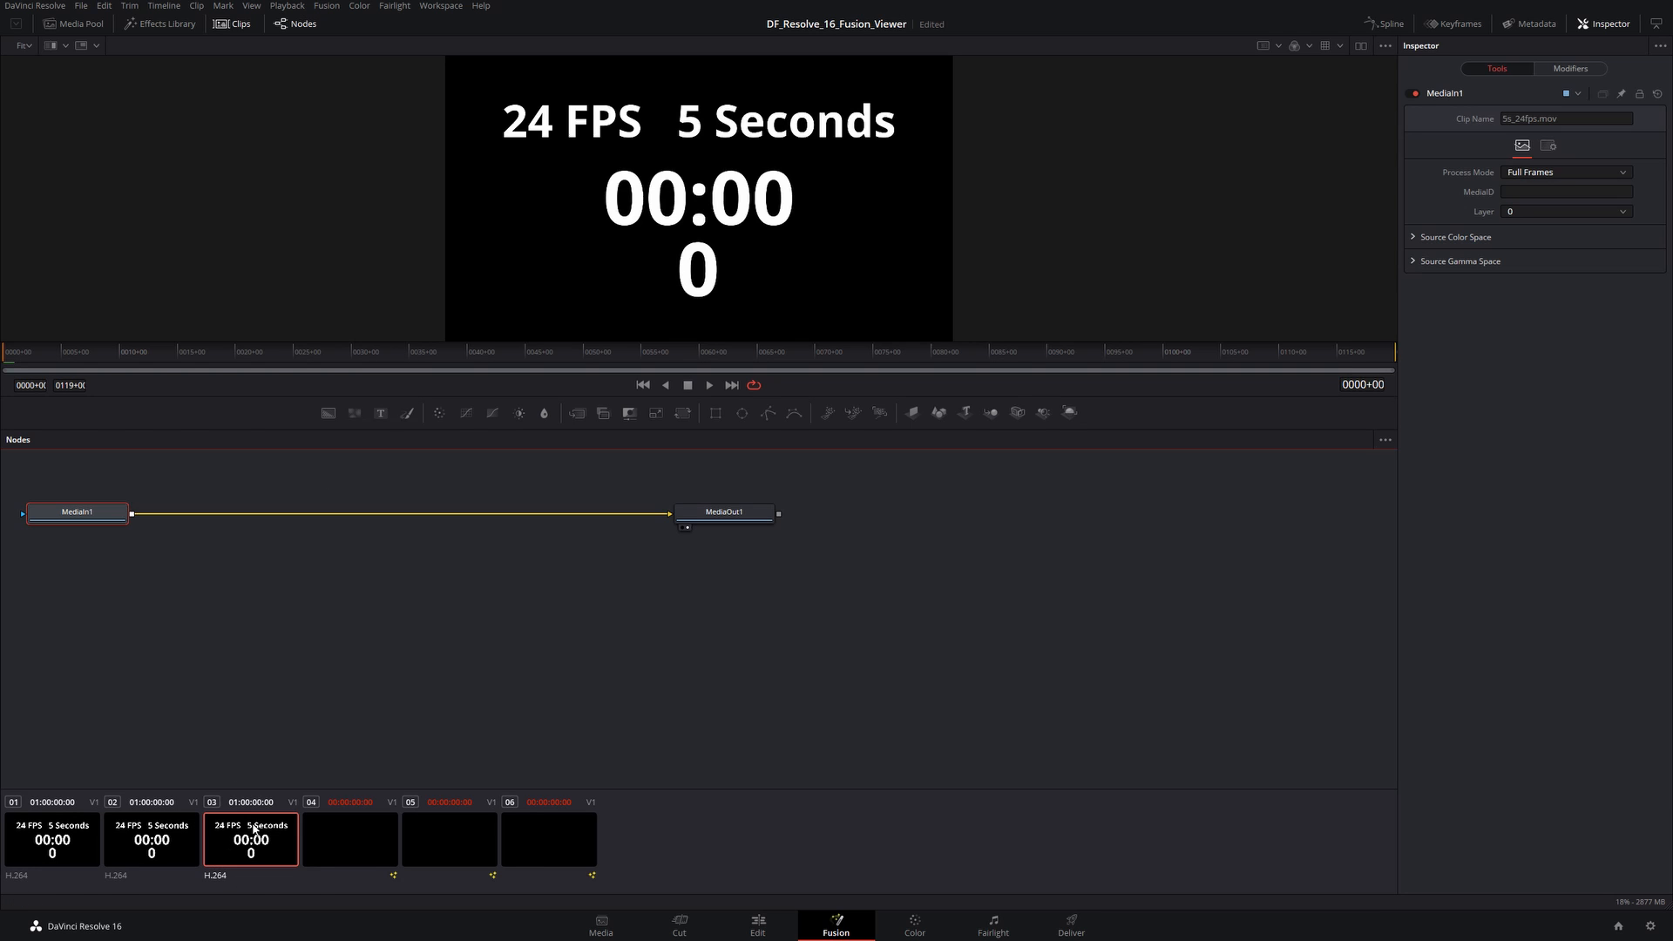
{"action": "left_click", "coordinate": [343, 843]}
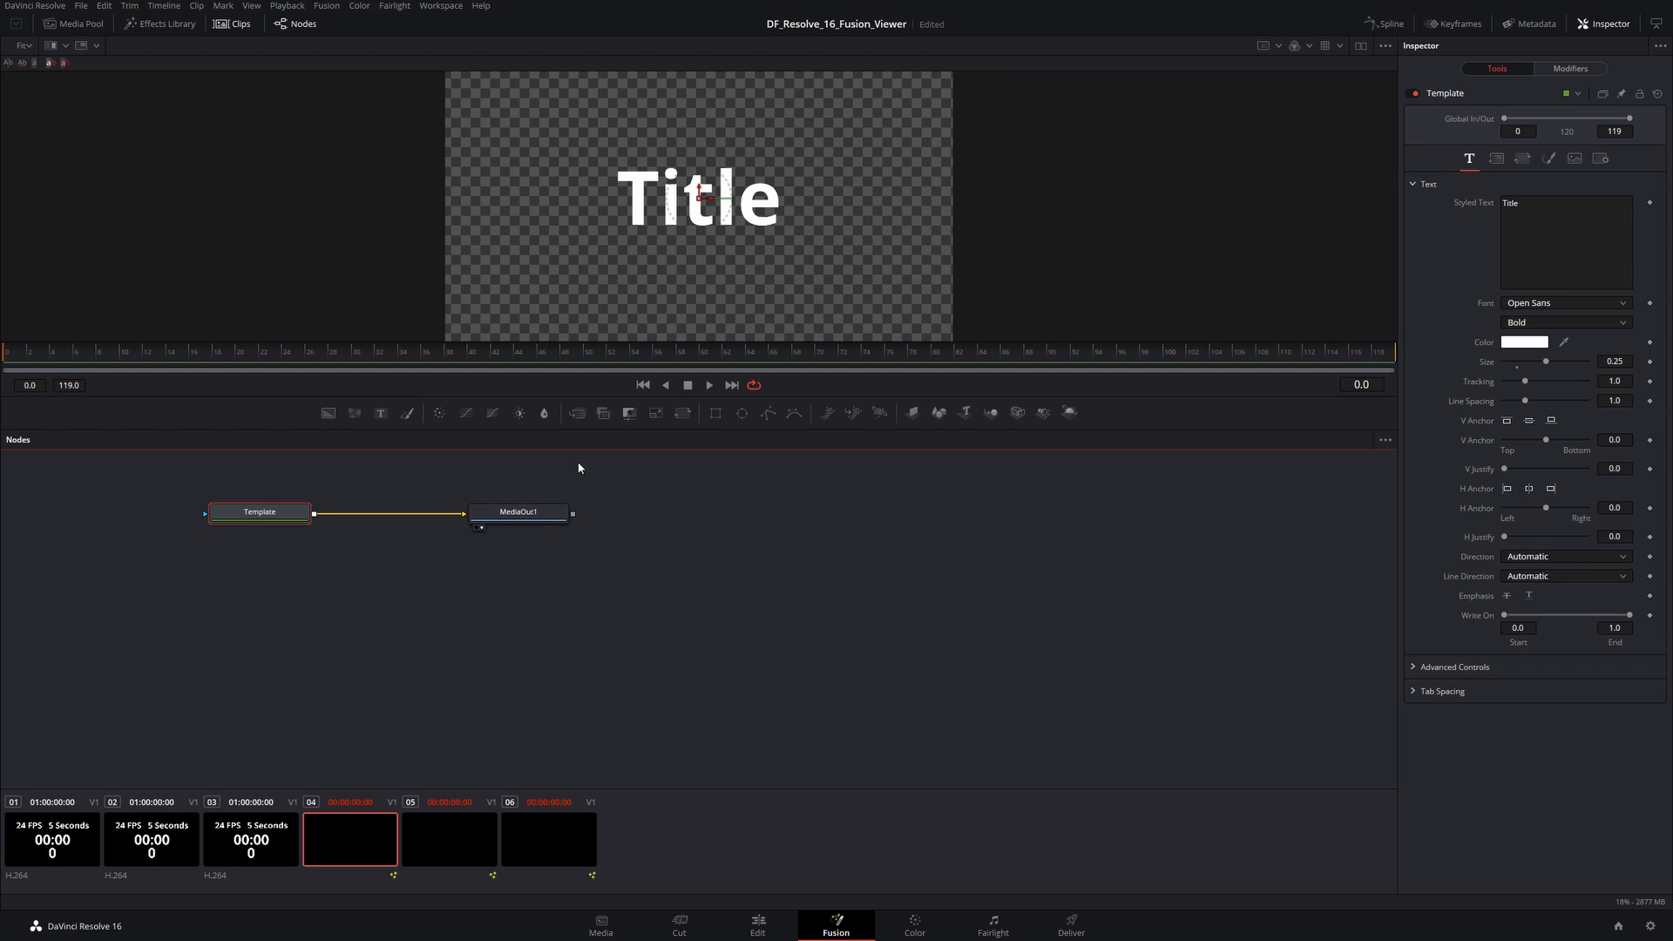
{"action": "left_click", "coordinate": [442, 846]}
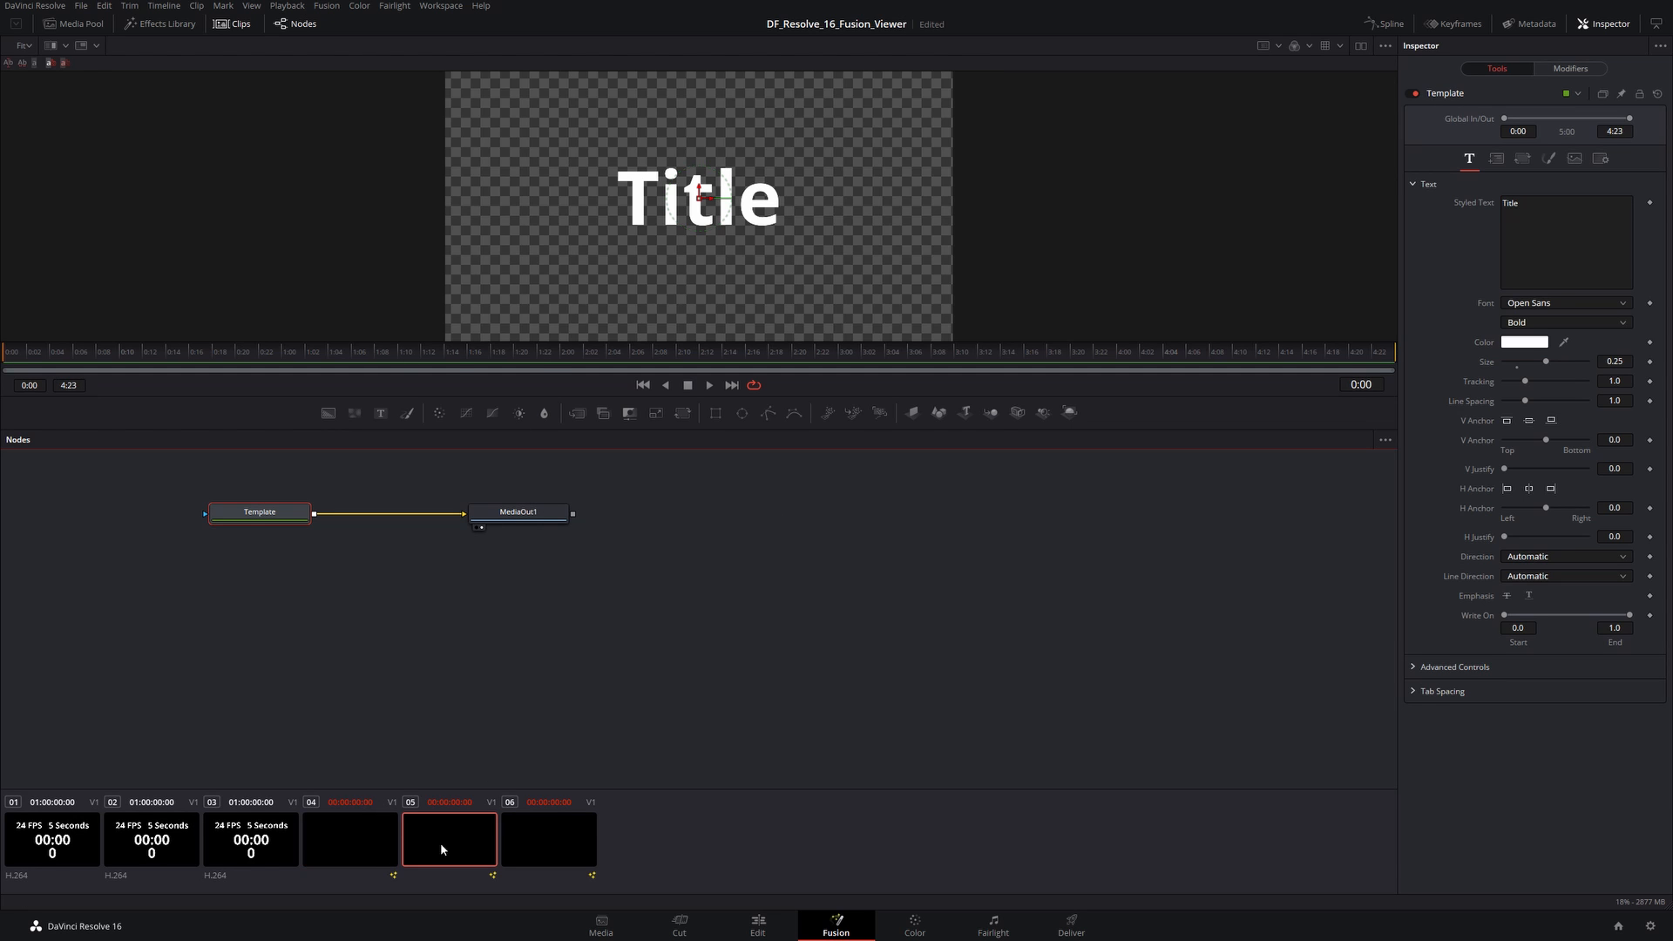
{"action": "left_click", "coordinate": [538, 844]}
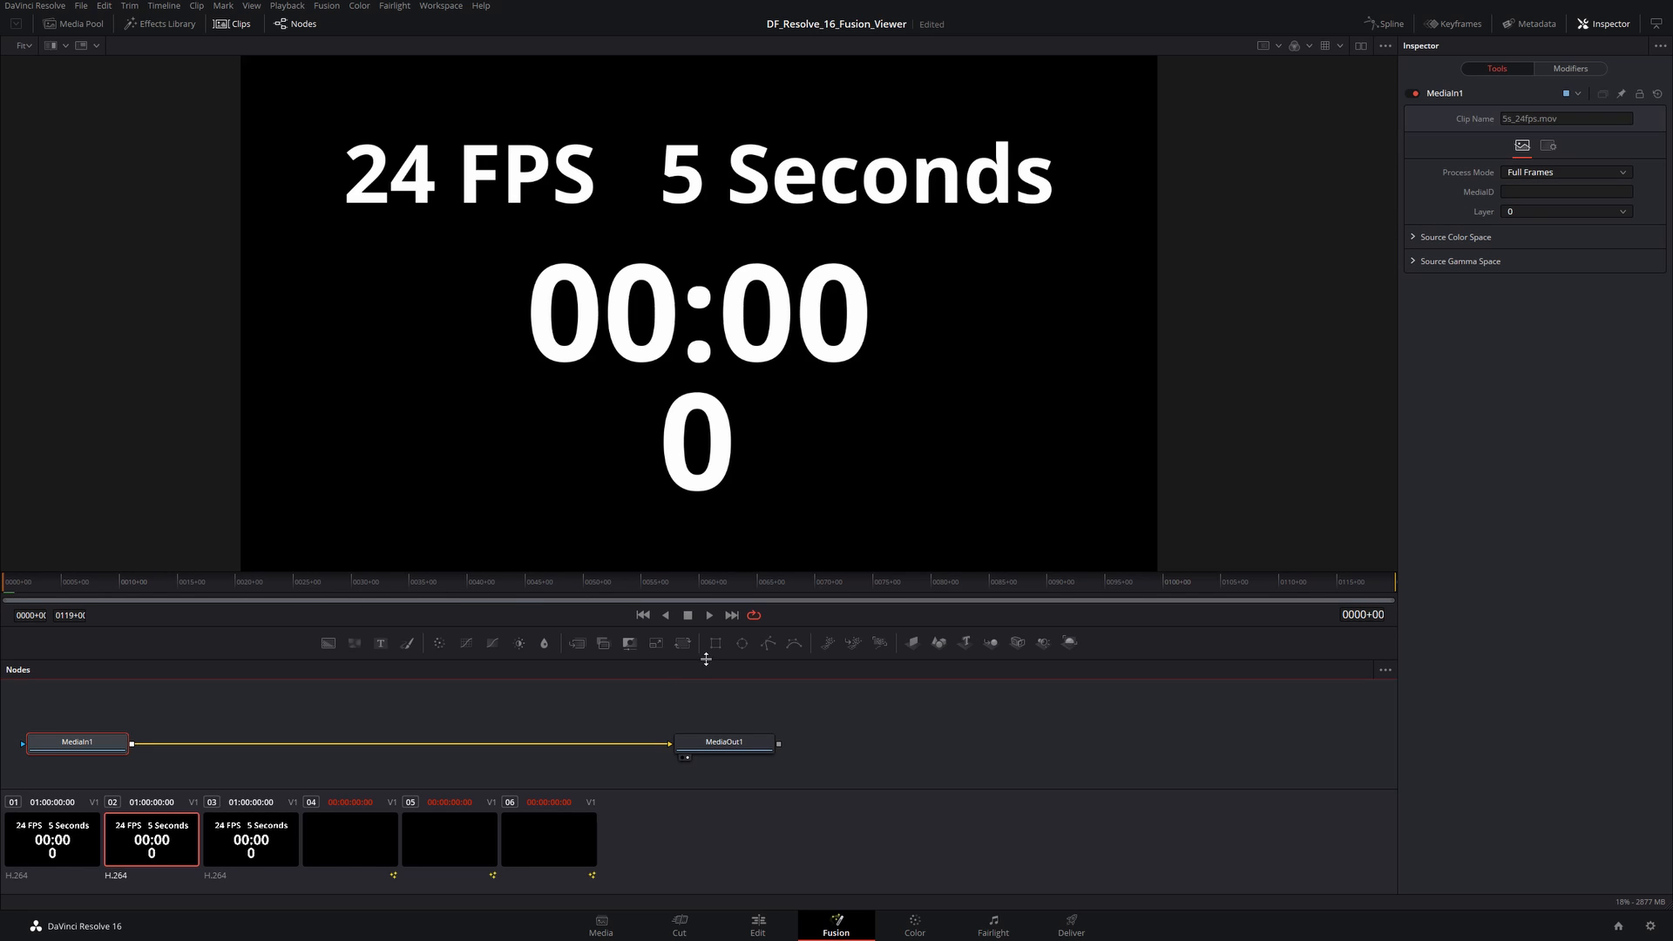
Step: Enlarge the node area and insert a Blur node between MediaIn1 and MediaOut1 in clip 02
{"action": "left_click_drag", "start_coordinate": [707, 660], "coordinate": [725, 503]}
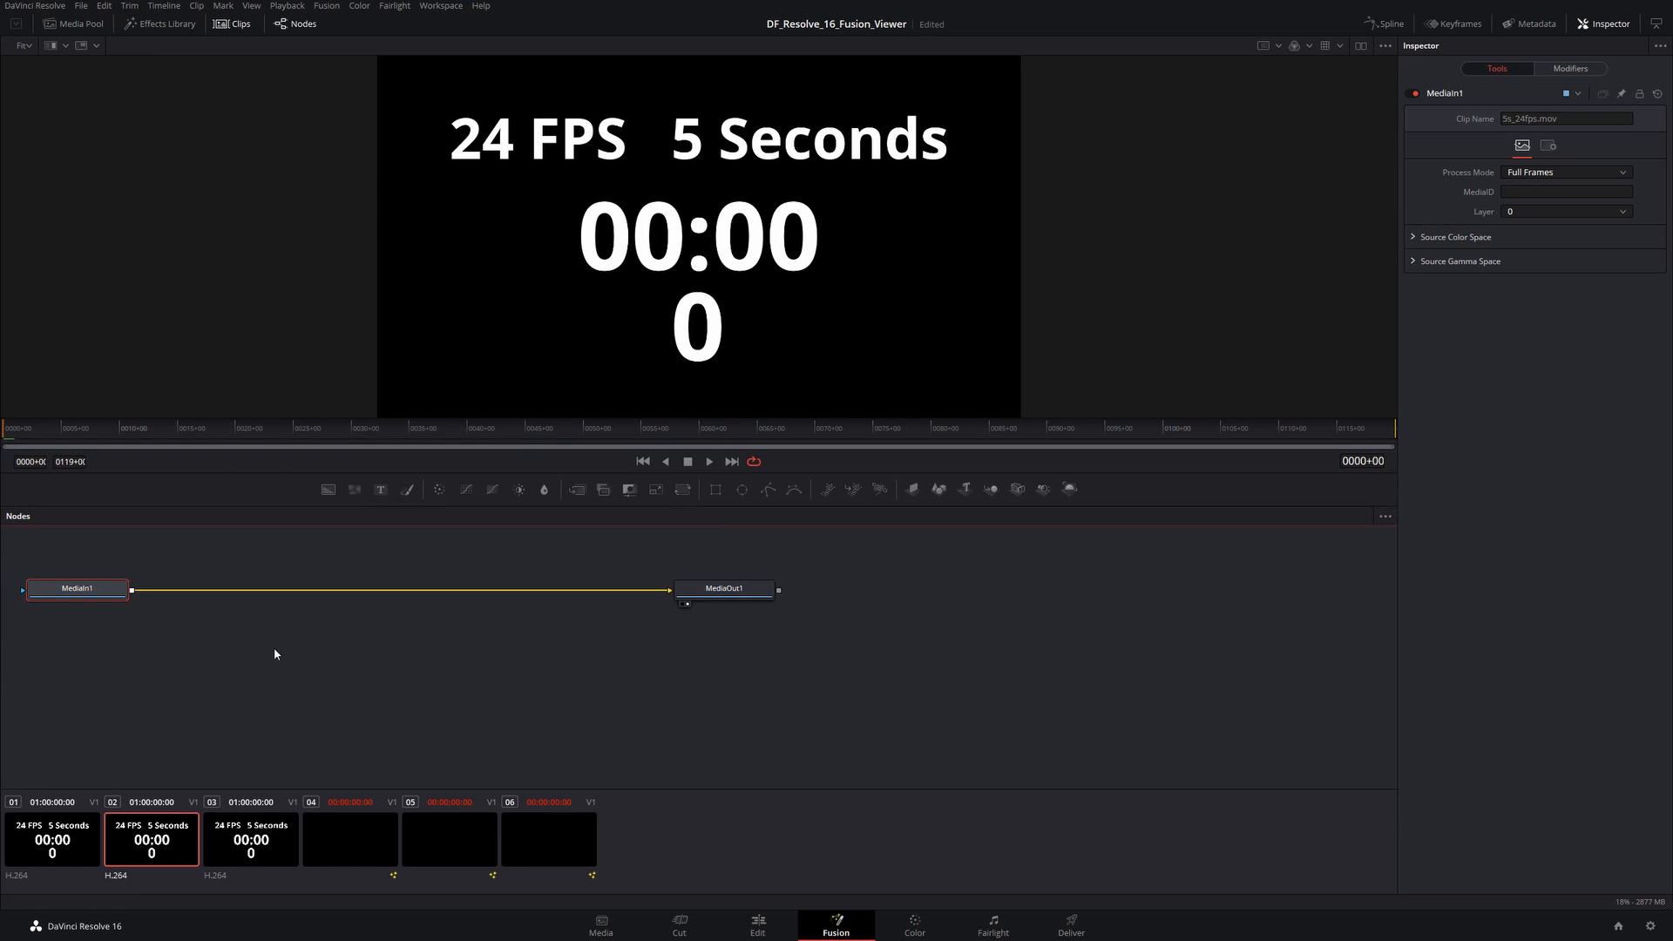
{"action": "left_click_drag", "start_coordinate": [545, 495], "coordinate": [395, 600]}
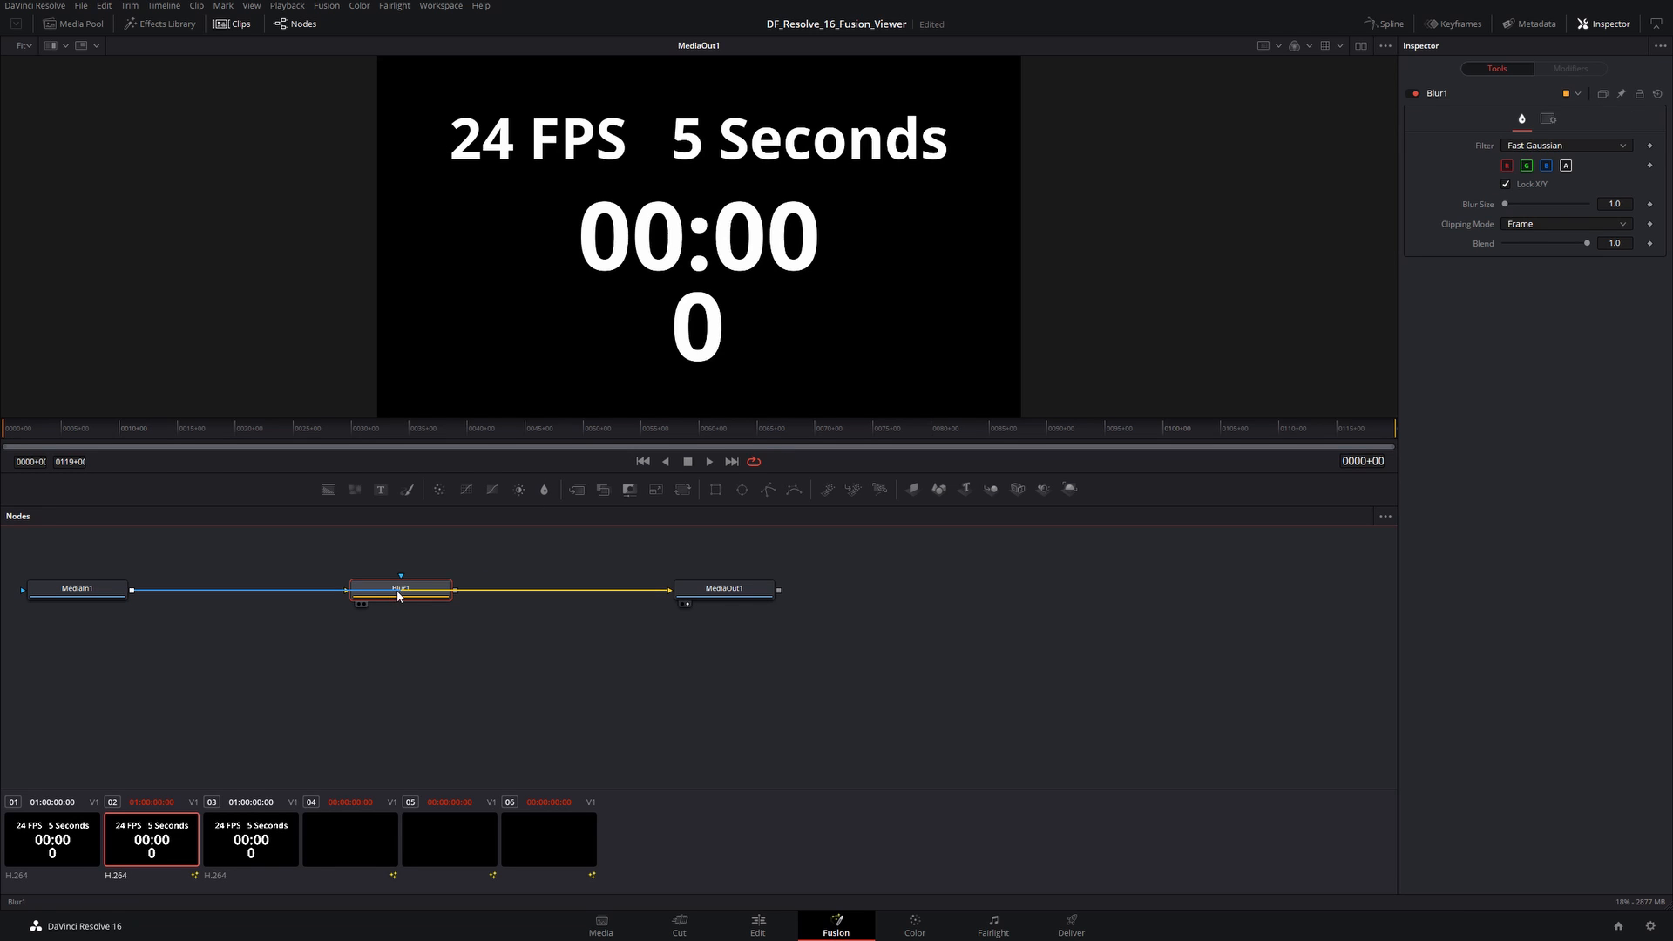
{"action": "left_click", "coordinate": [389, 641]}
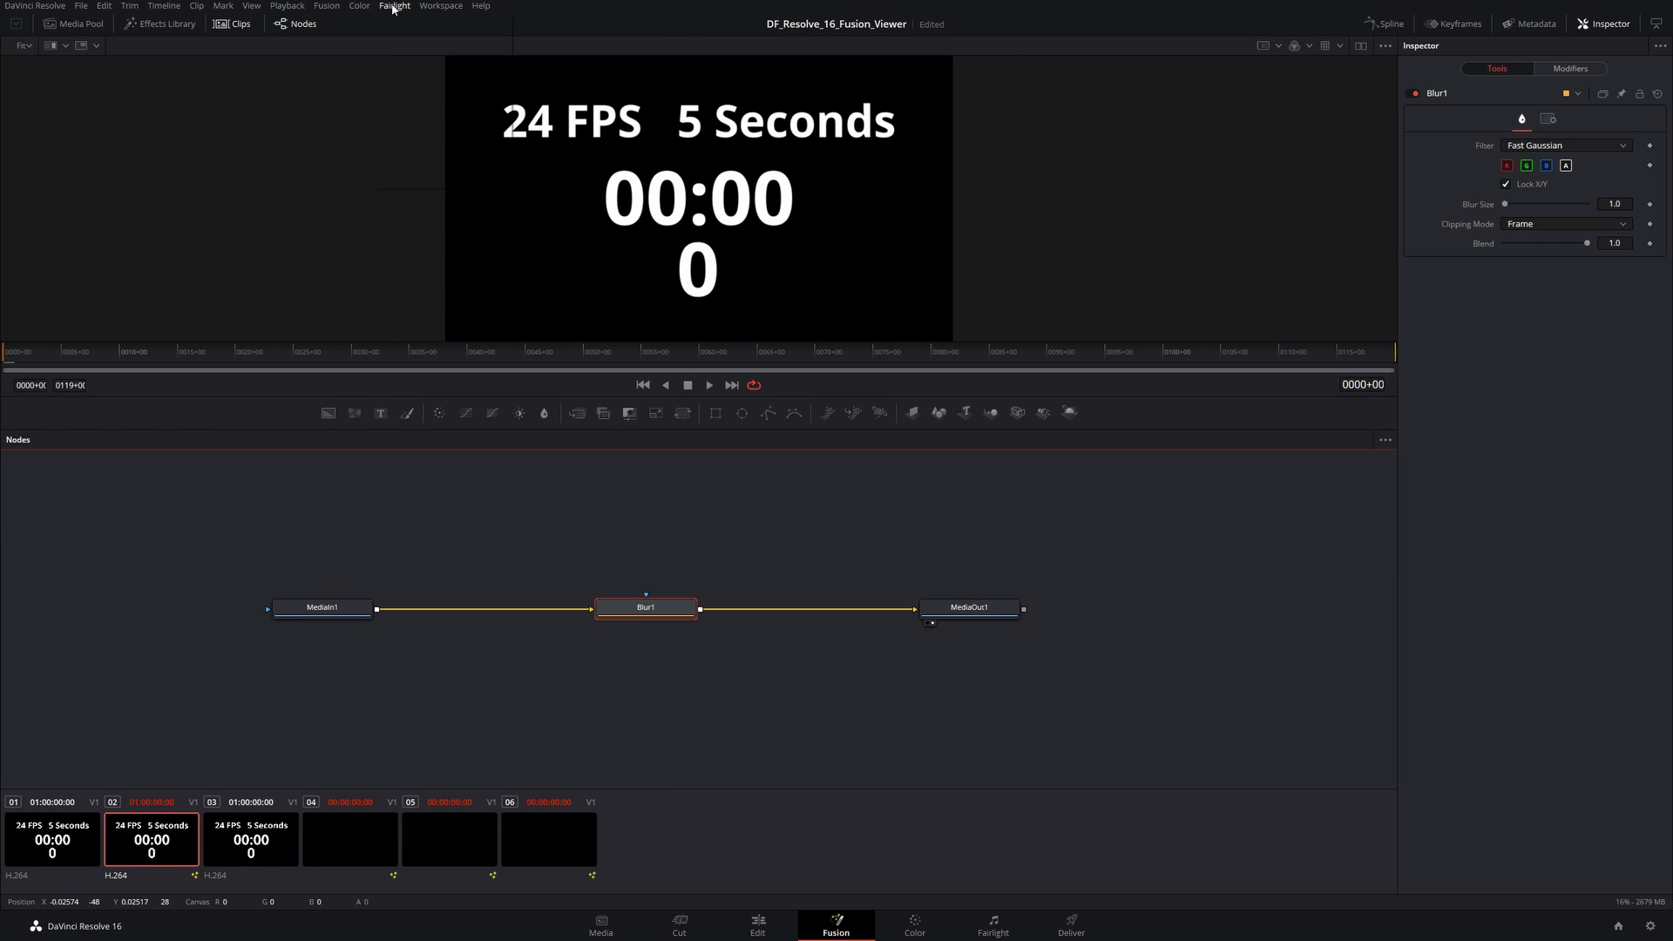
Step: Turn off Show time code in the Defaults of the Fusion settings and save
{"action": "left_click", "coordinate": [393, 7]}
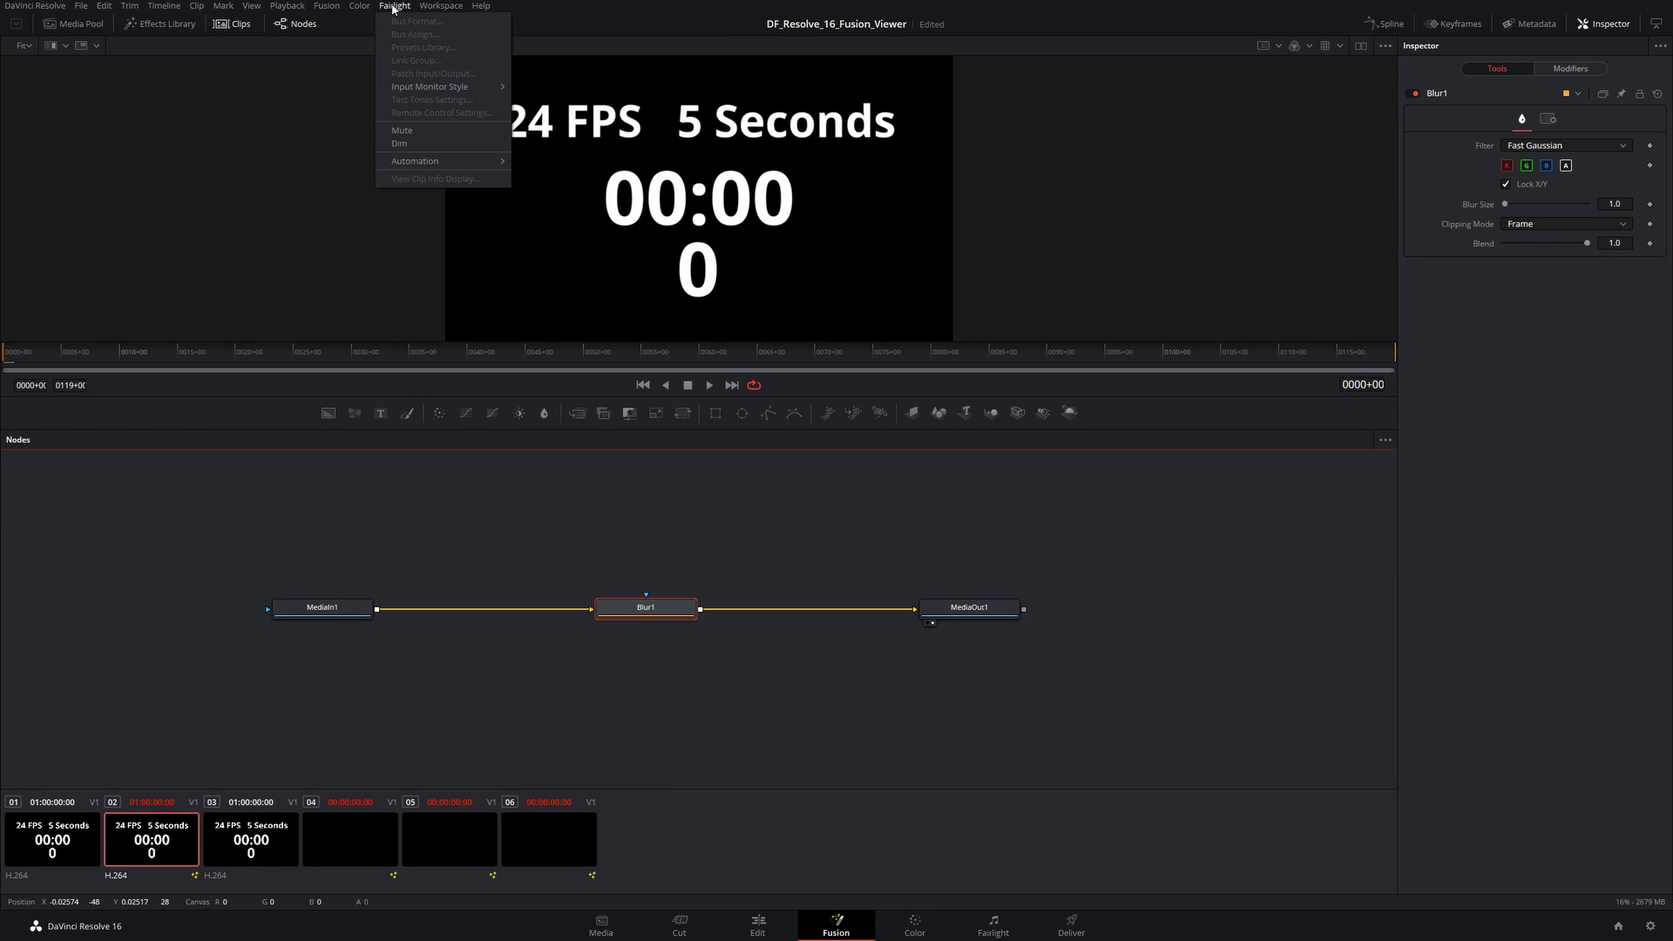
{"action": "mouse_move", "coordinate": [326, 6]}
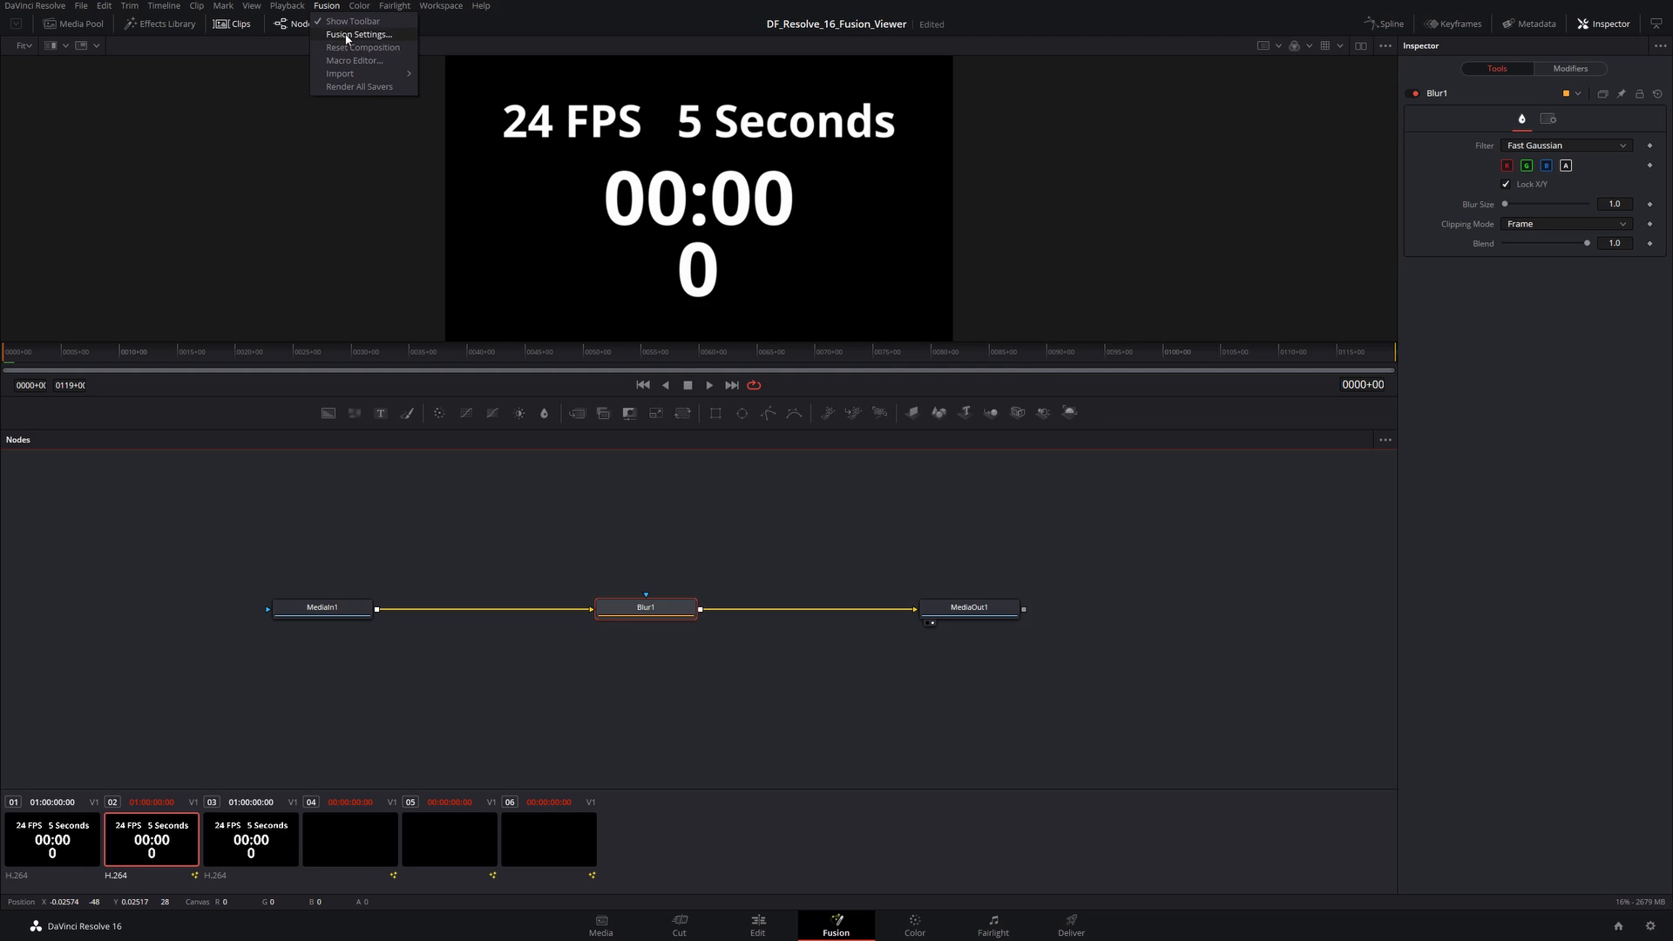
{"action": "left_click", "coordinate": [358, 34]}
{"action": "left_click", "coordinate": [685, 322]}
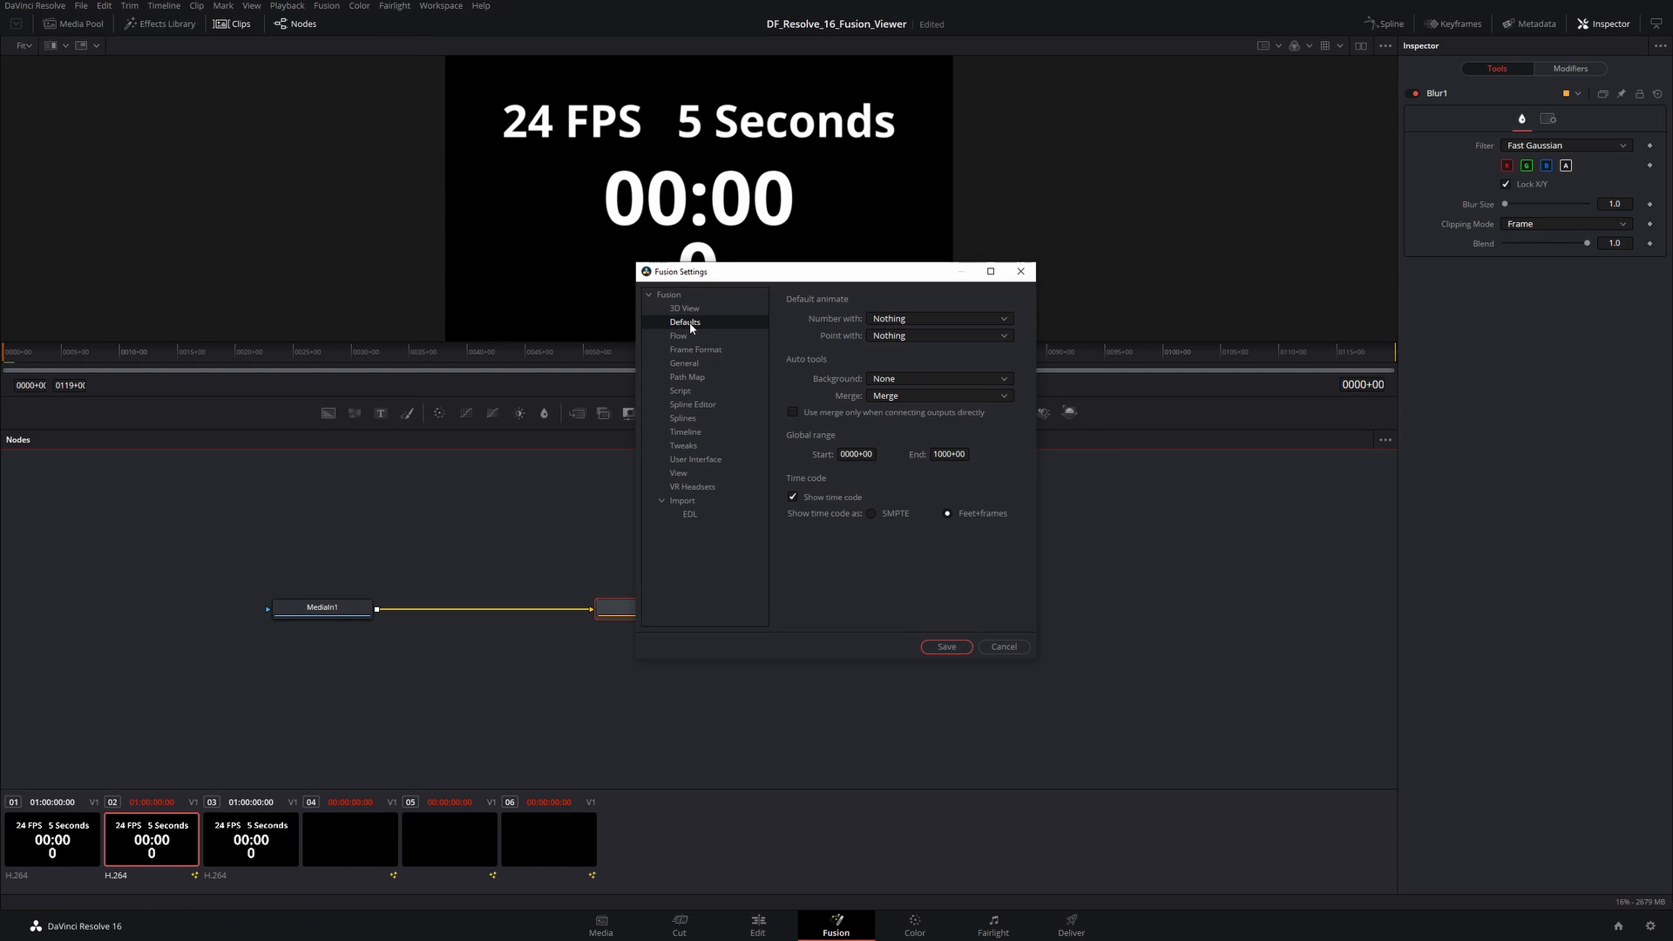
{"action": "left_click", "coordinate": [817, 501]}
{"action": "left_click", "coordinate": [958, 646]}
{"action": "left_click", "coordinate": [640, 524]}
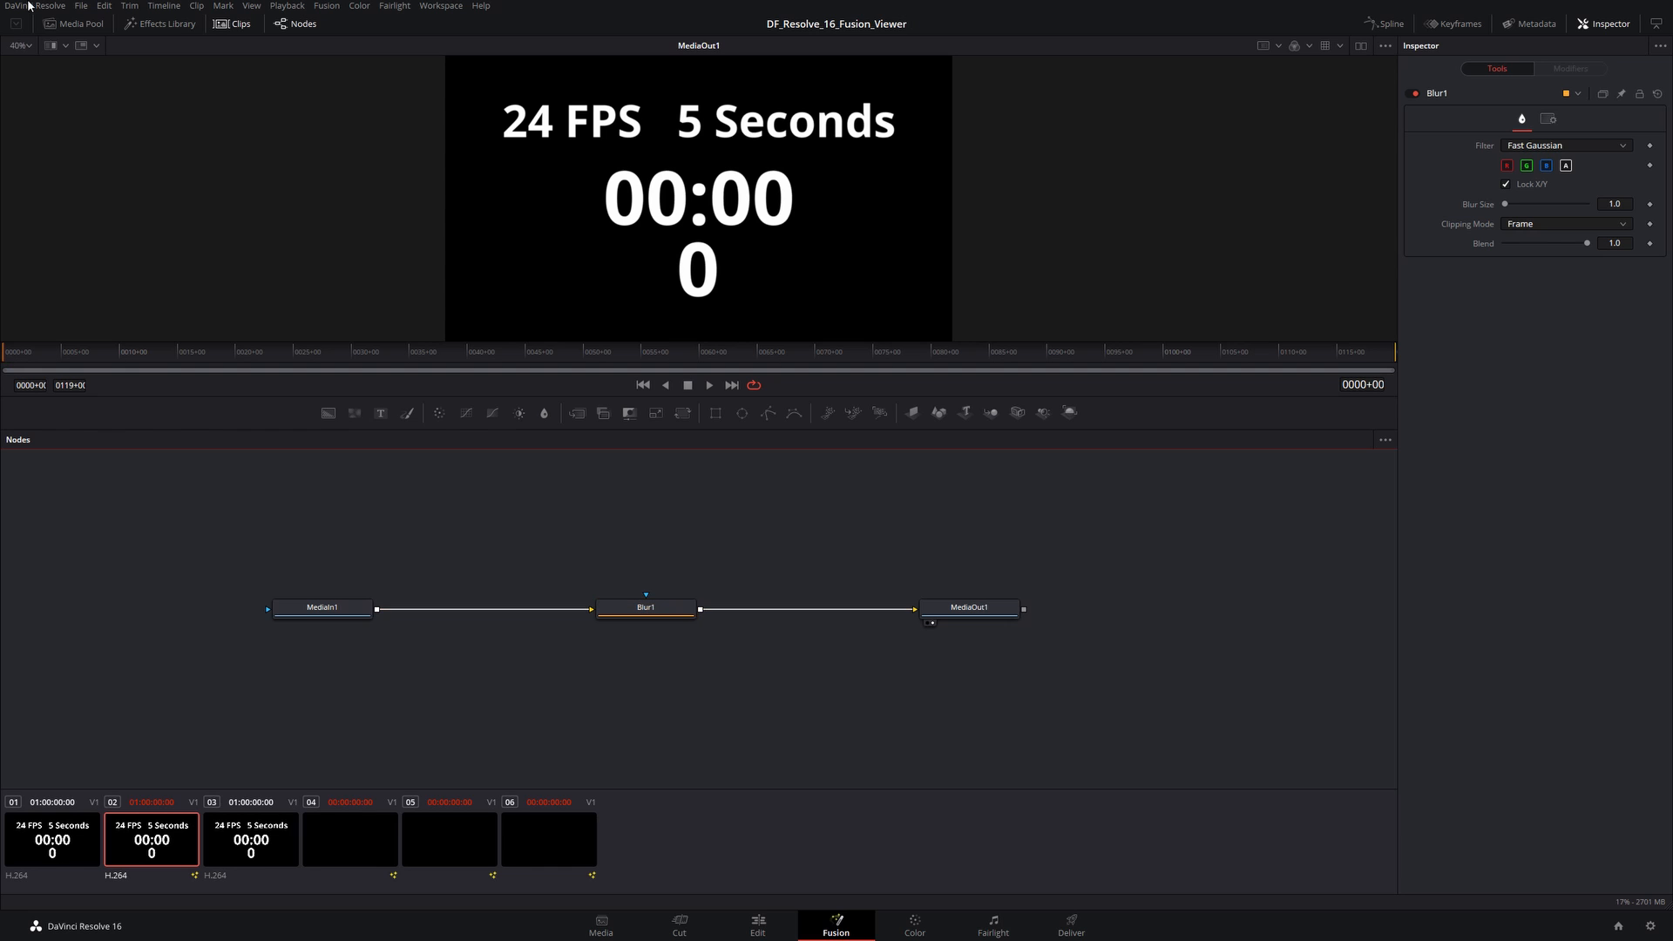
Step: Restart DaVinci Resolve and compare the time rulers of clips 01, 02 and 03 in Fusion
{"action": "left_click", "coordinate": [35, 5]}
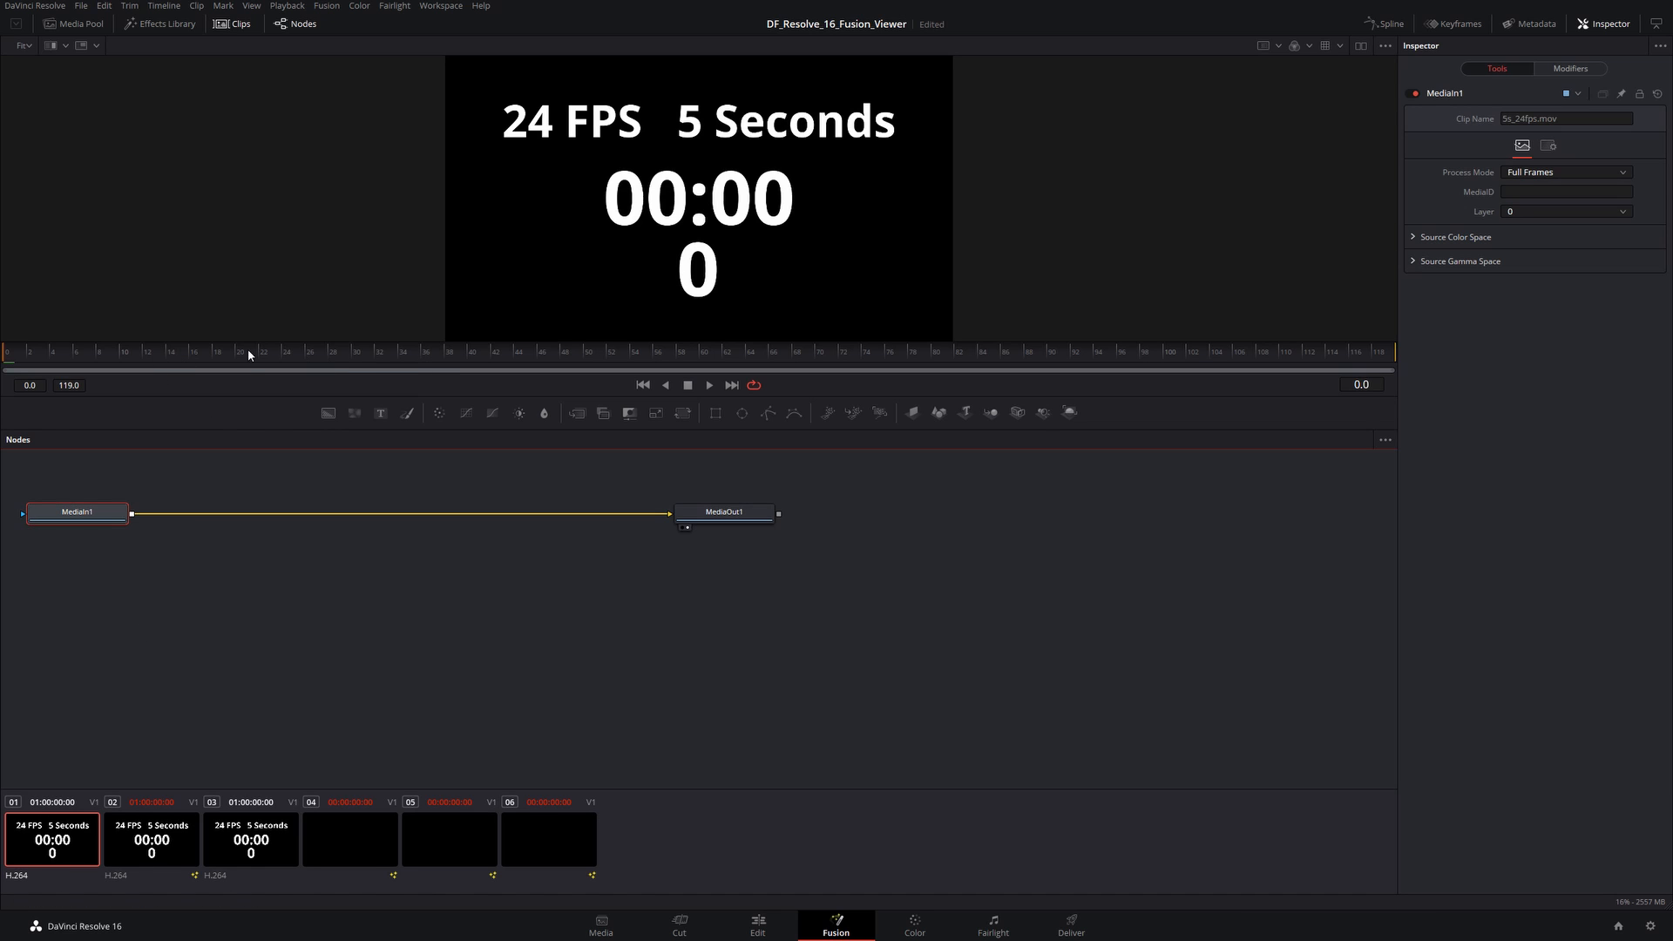
{"action": "left_click", "coordinate": [136, 850]}
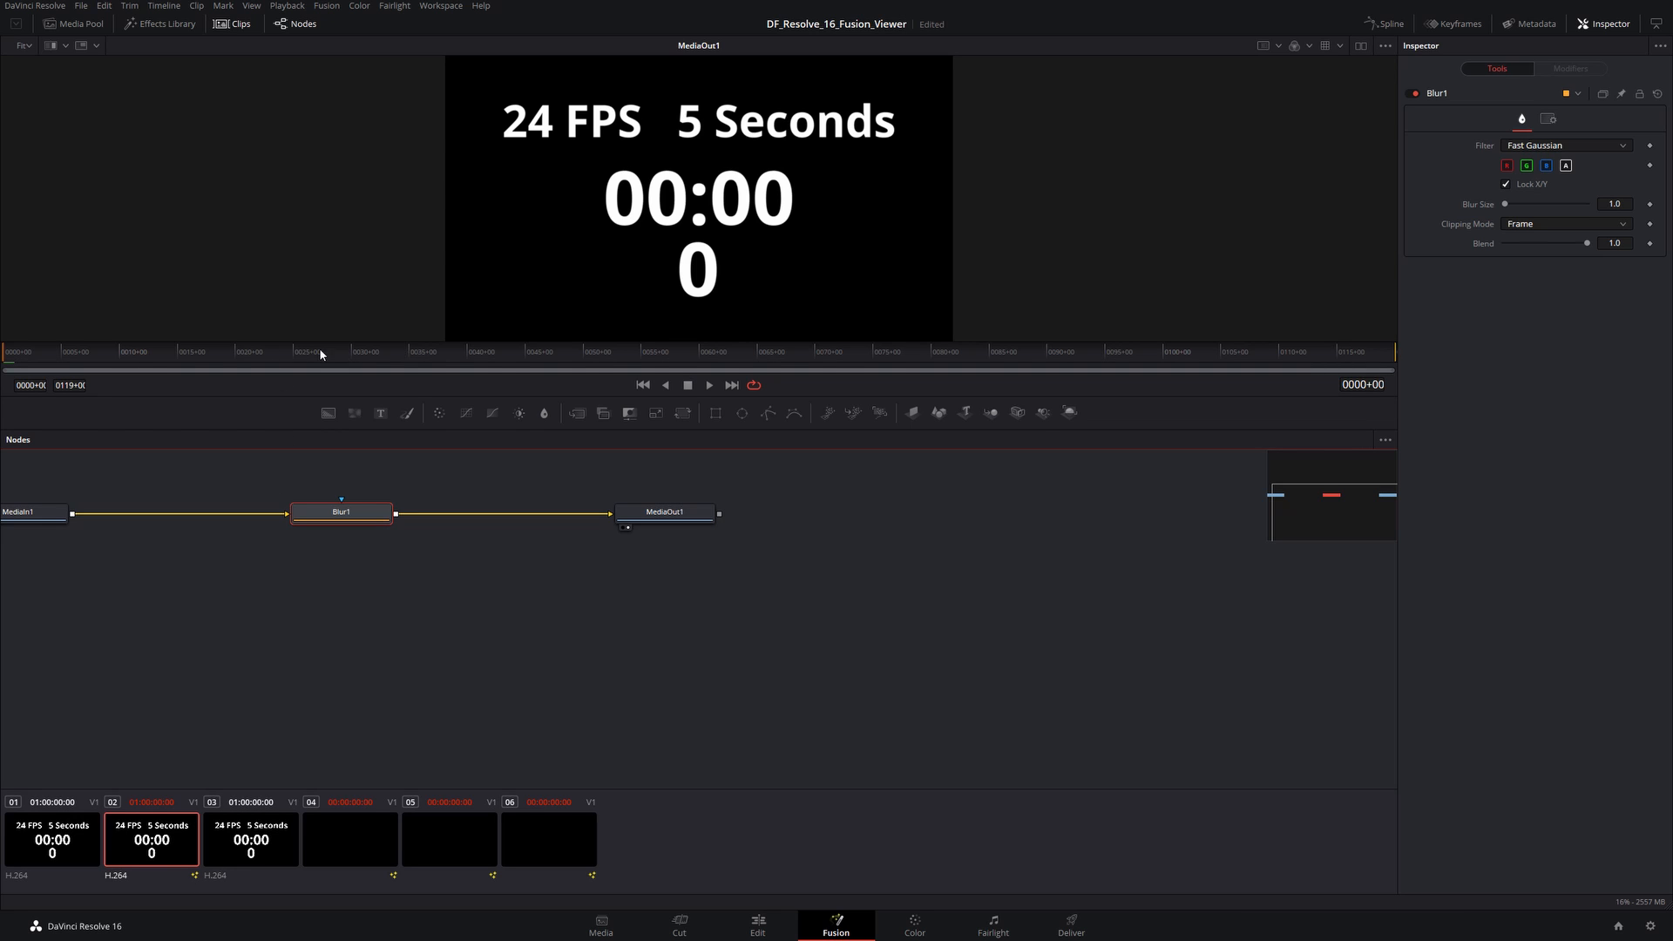
{"action": "left_click", "coordinate": [218, 842]}
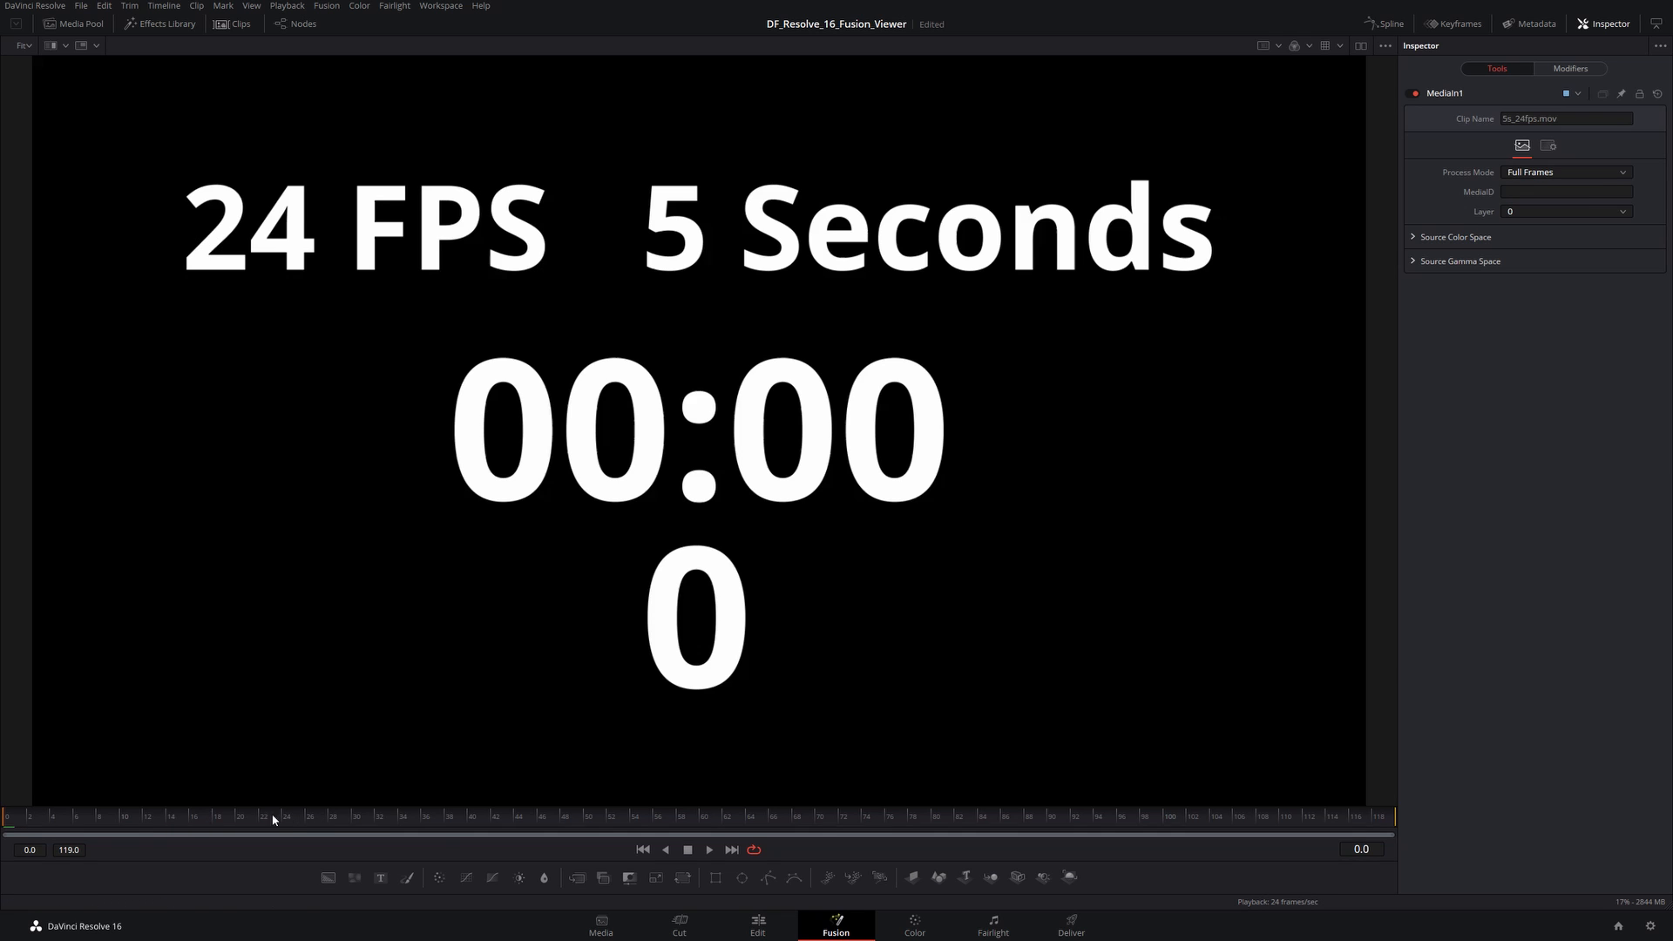
Step: Play the 24 fps clip from the start to frame 30, and turn off High Quality for the viewer playback
{"action": "key", "text": "space"}
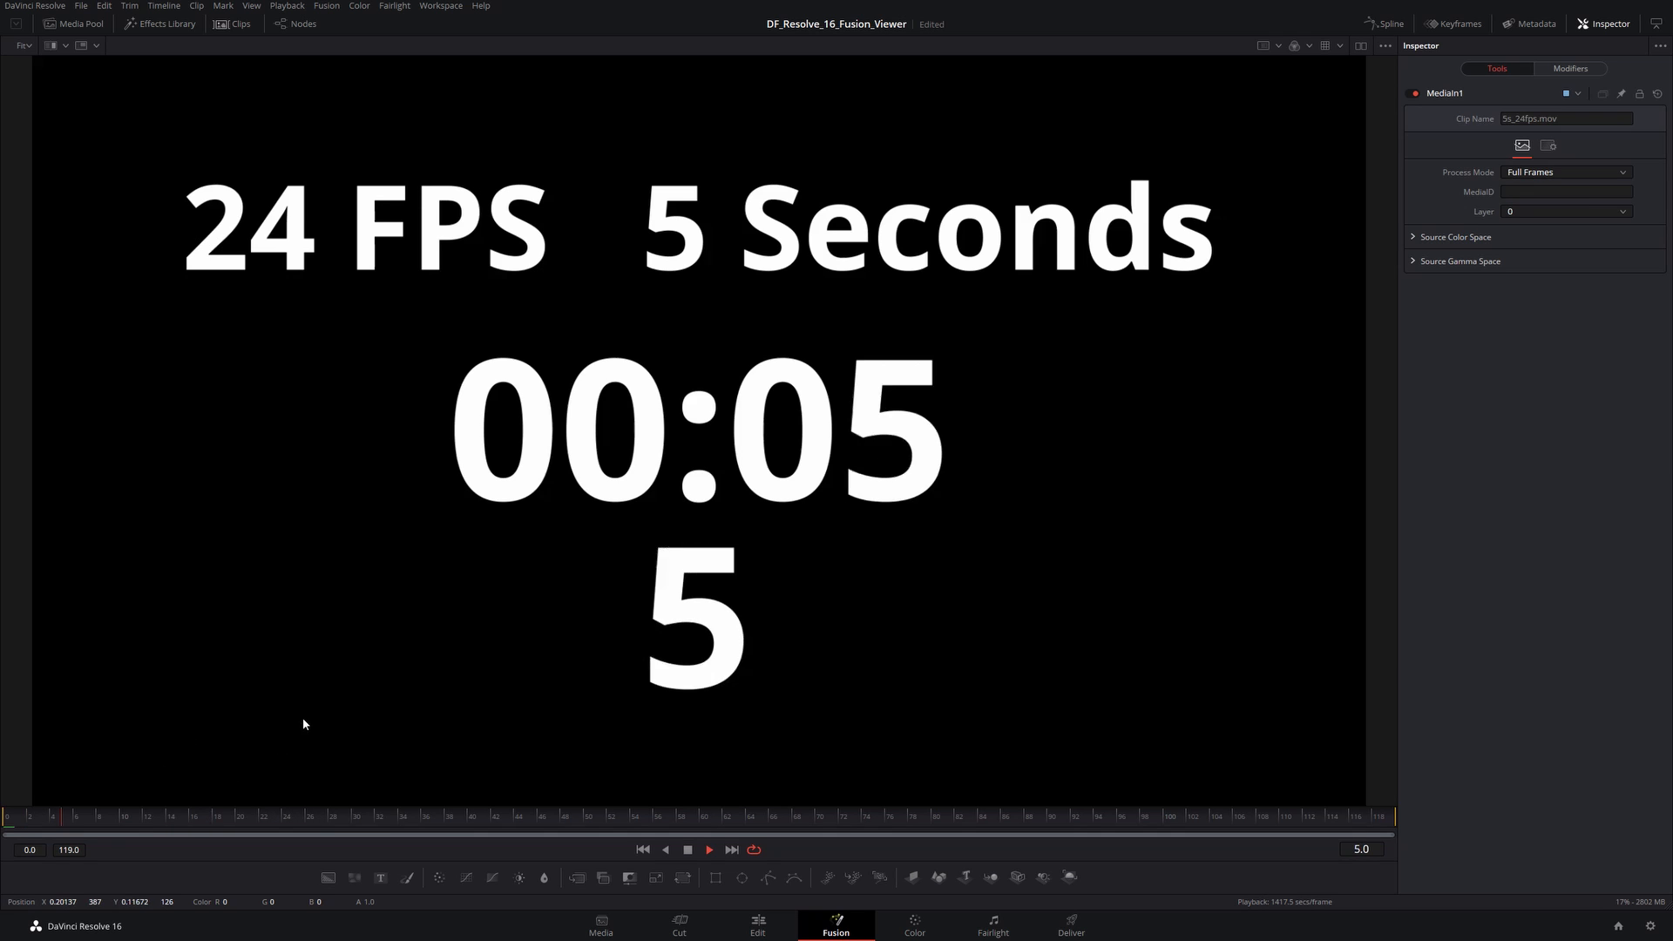
{"action": "key", "text": "space"}
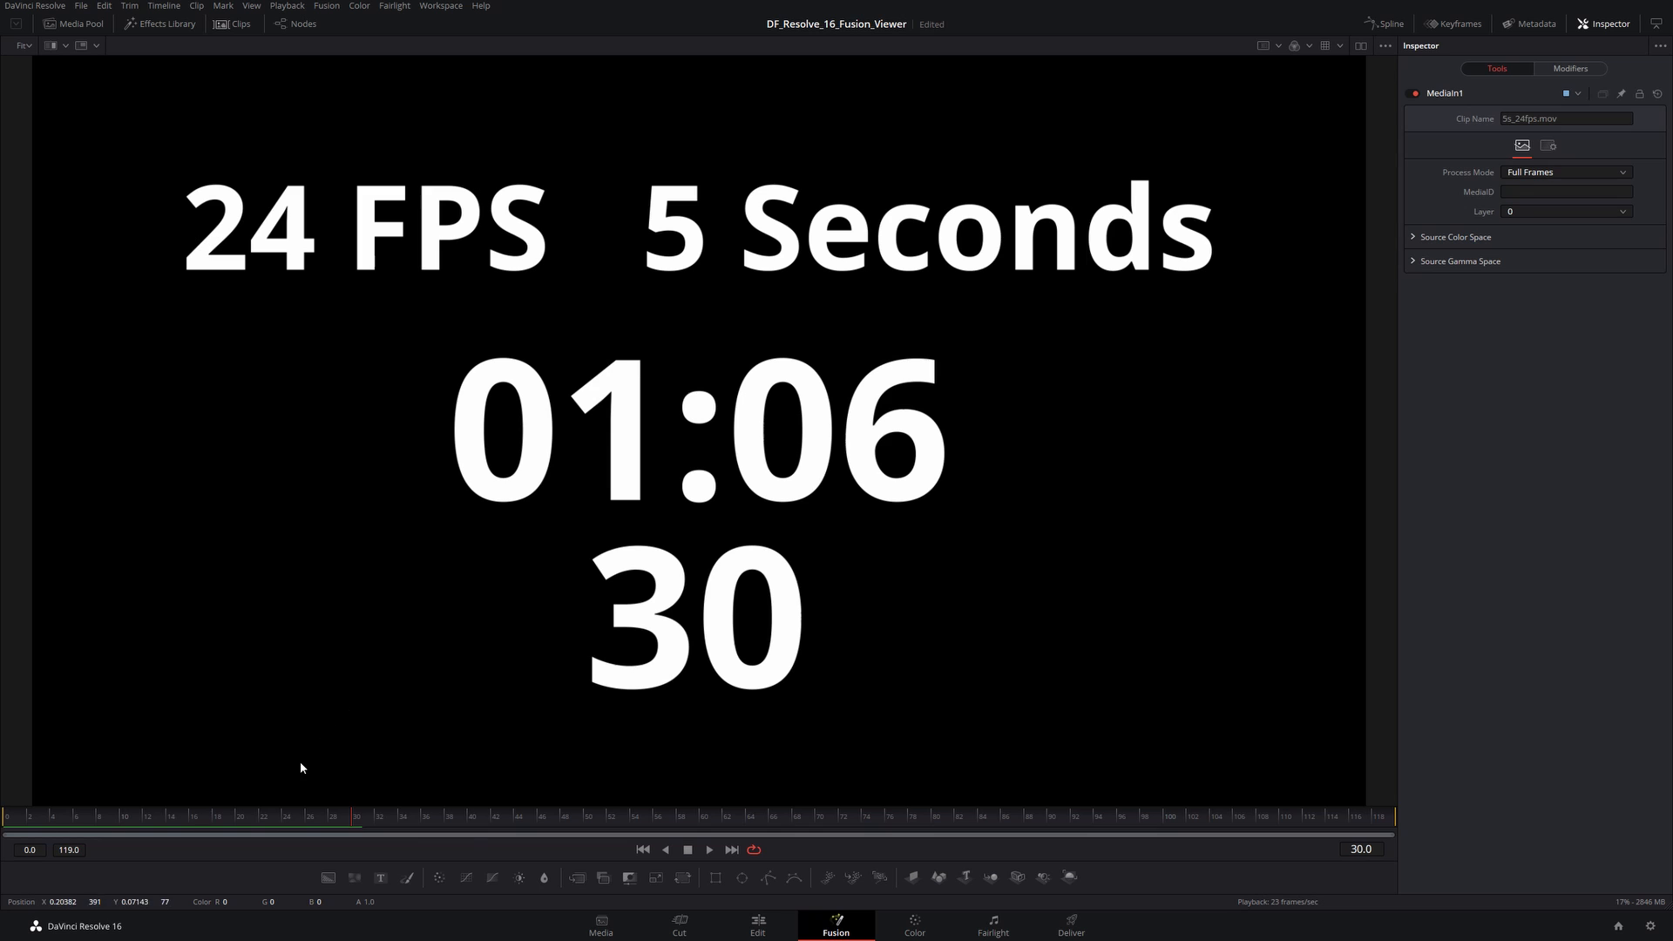
{"action": "right_click", "coordinate": [807, 851]}
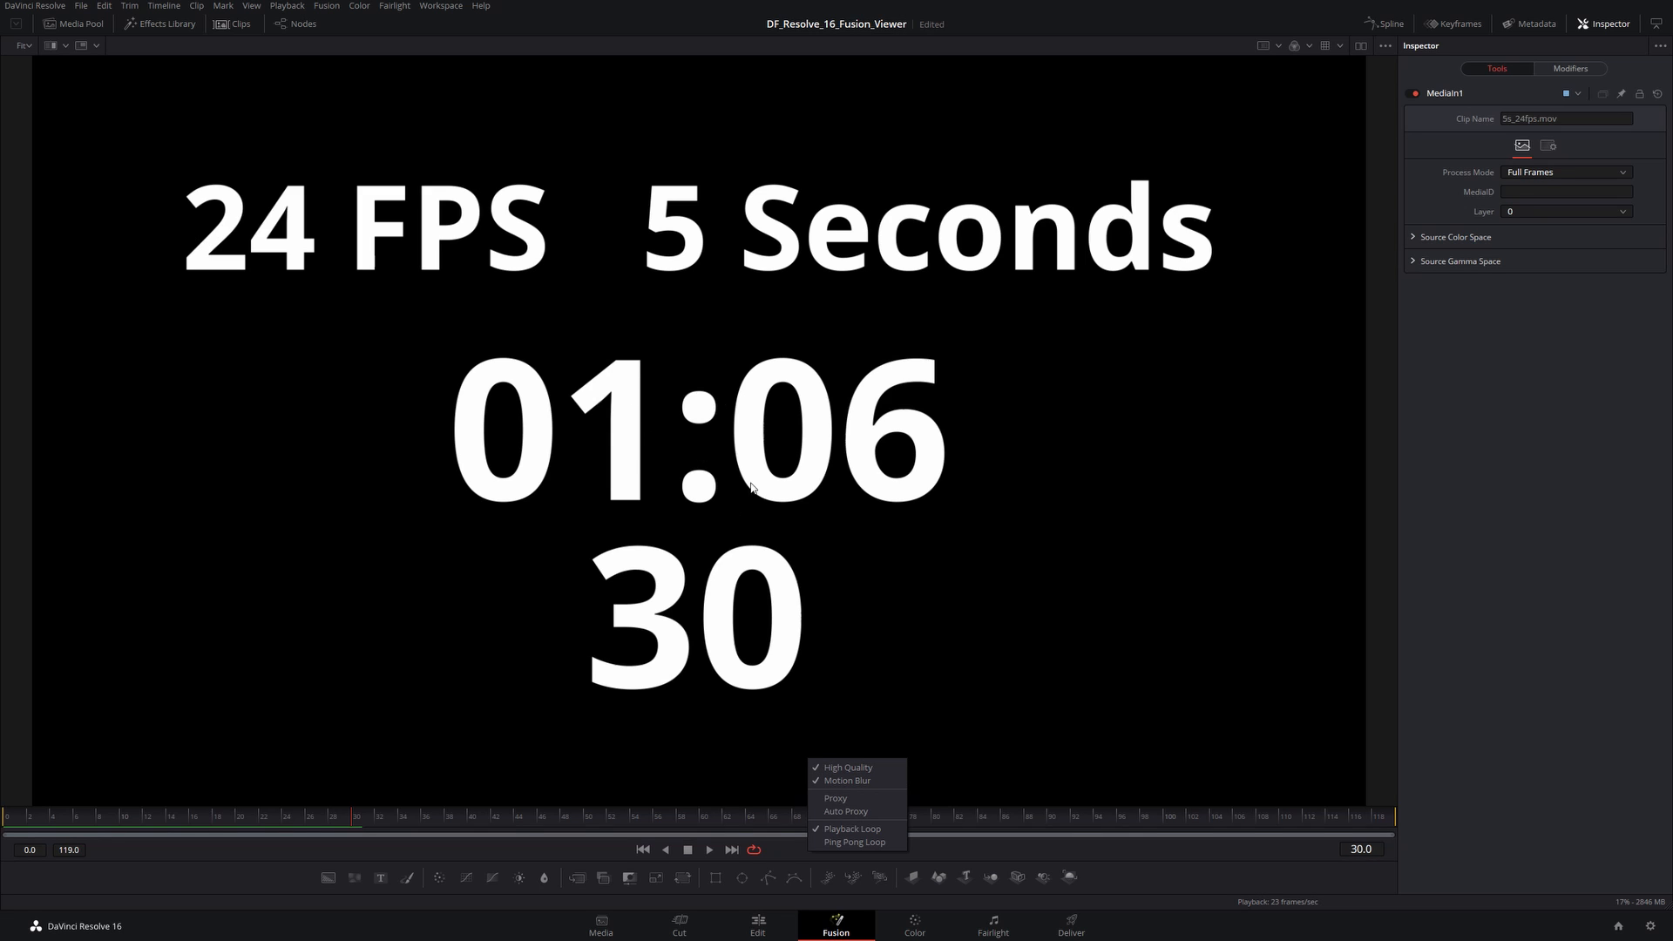
{"action": "left_click", "coordinate": [840, 767]}
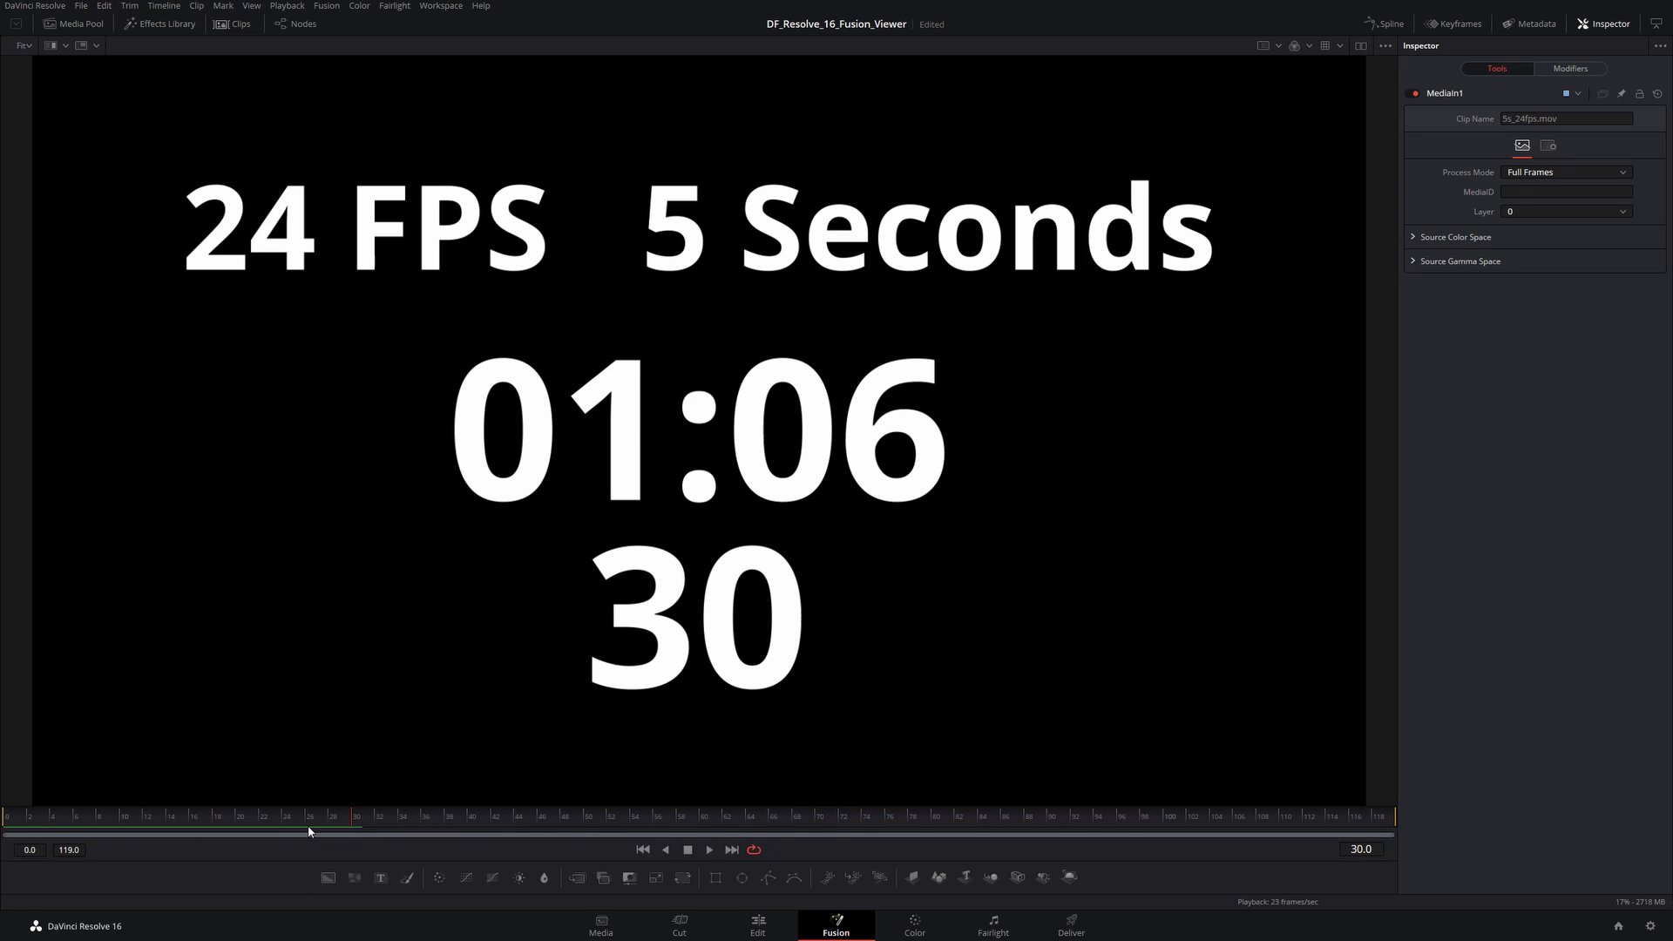
Step: Play on to frame 66 without High Quality, and turn High Quality back on
{"action": "key", "text": "space"}
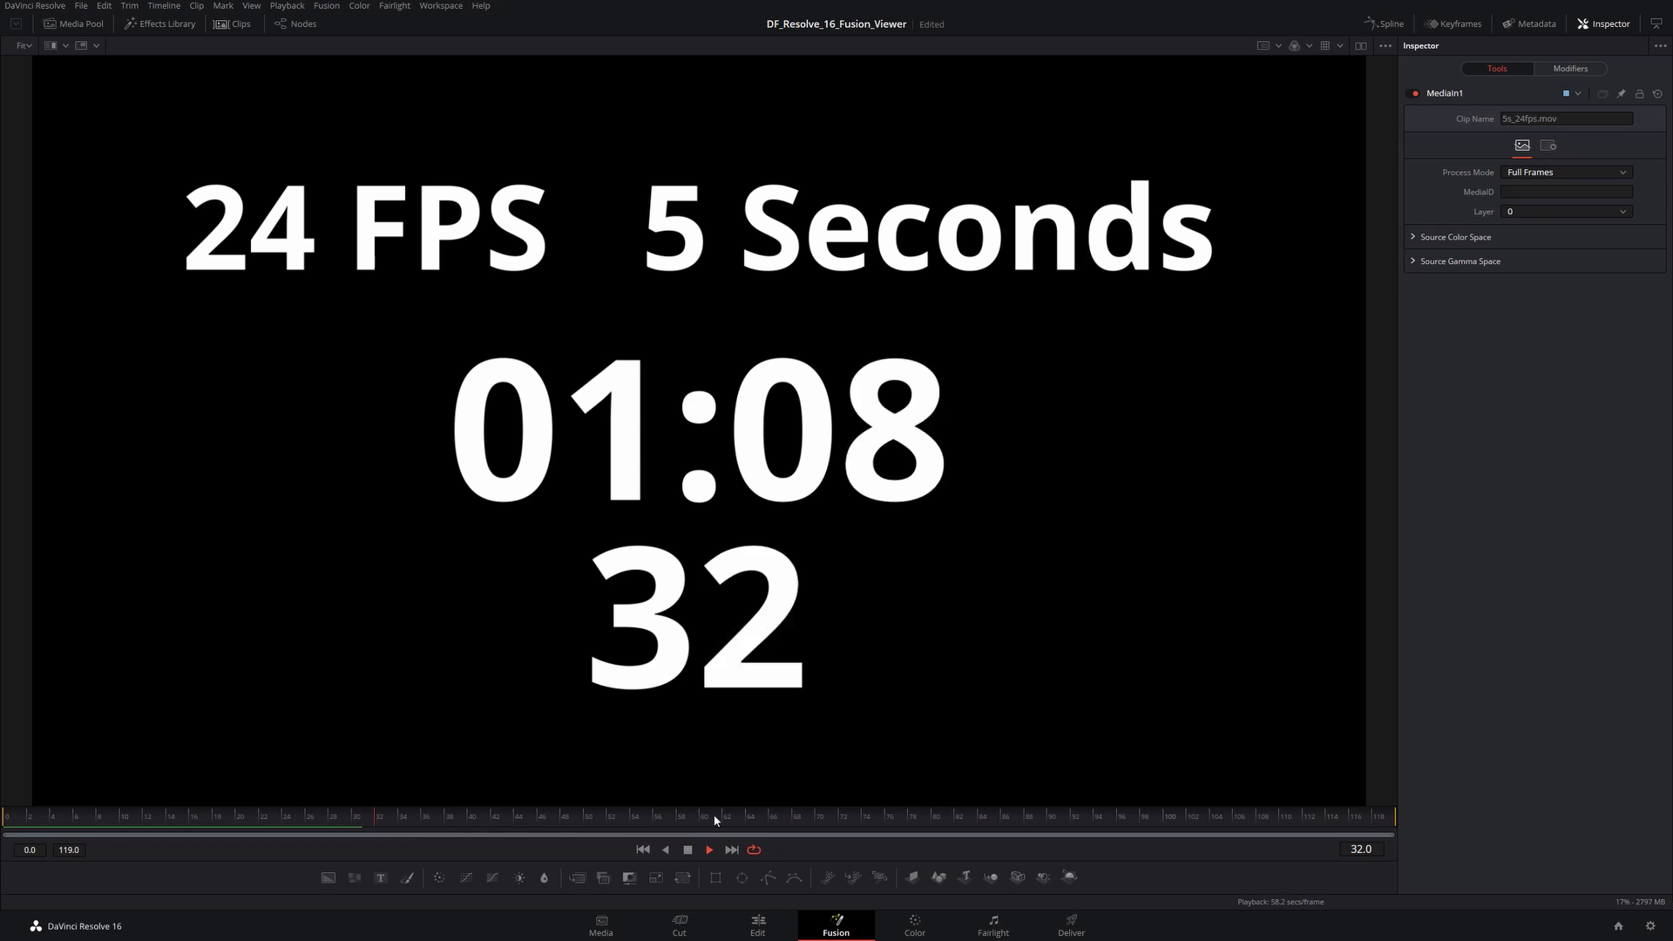
{"action": "key", "text": "space"}
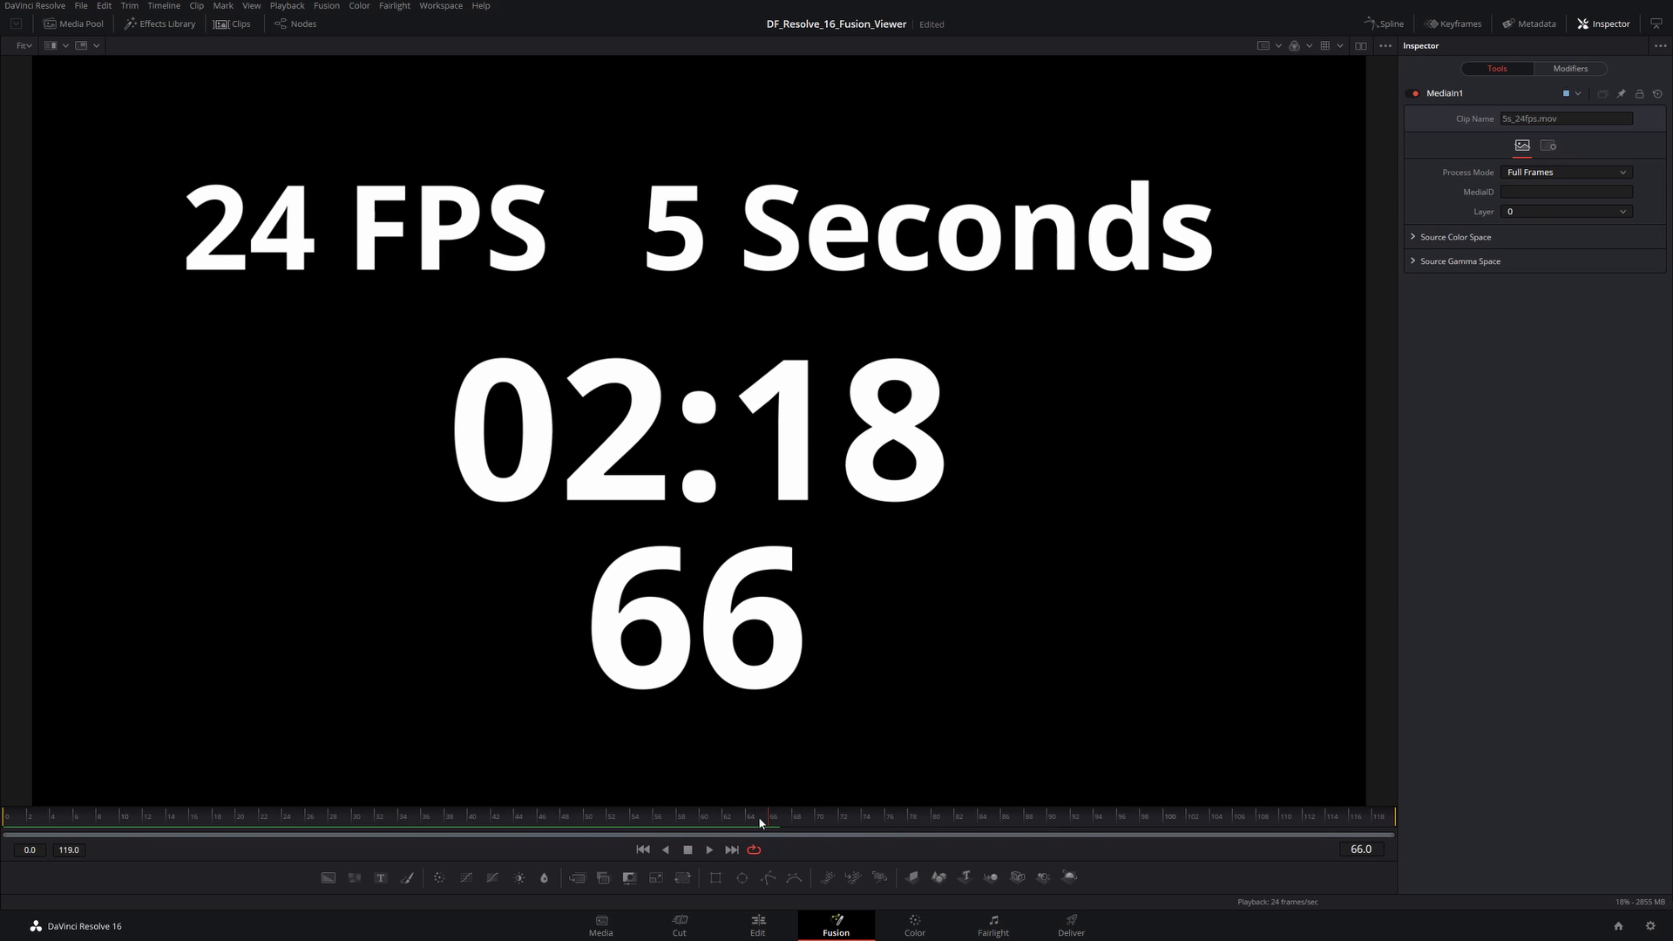
{"action": "right_click", "coordinate": [870, 817]}
{"action": "right_click", "coordinate": [819, 846]}
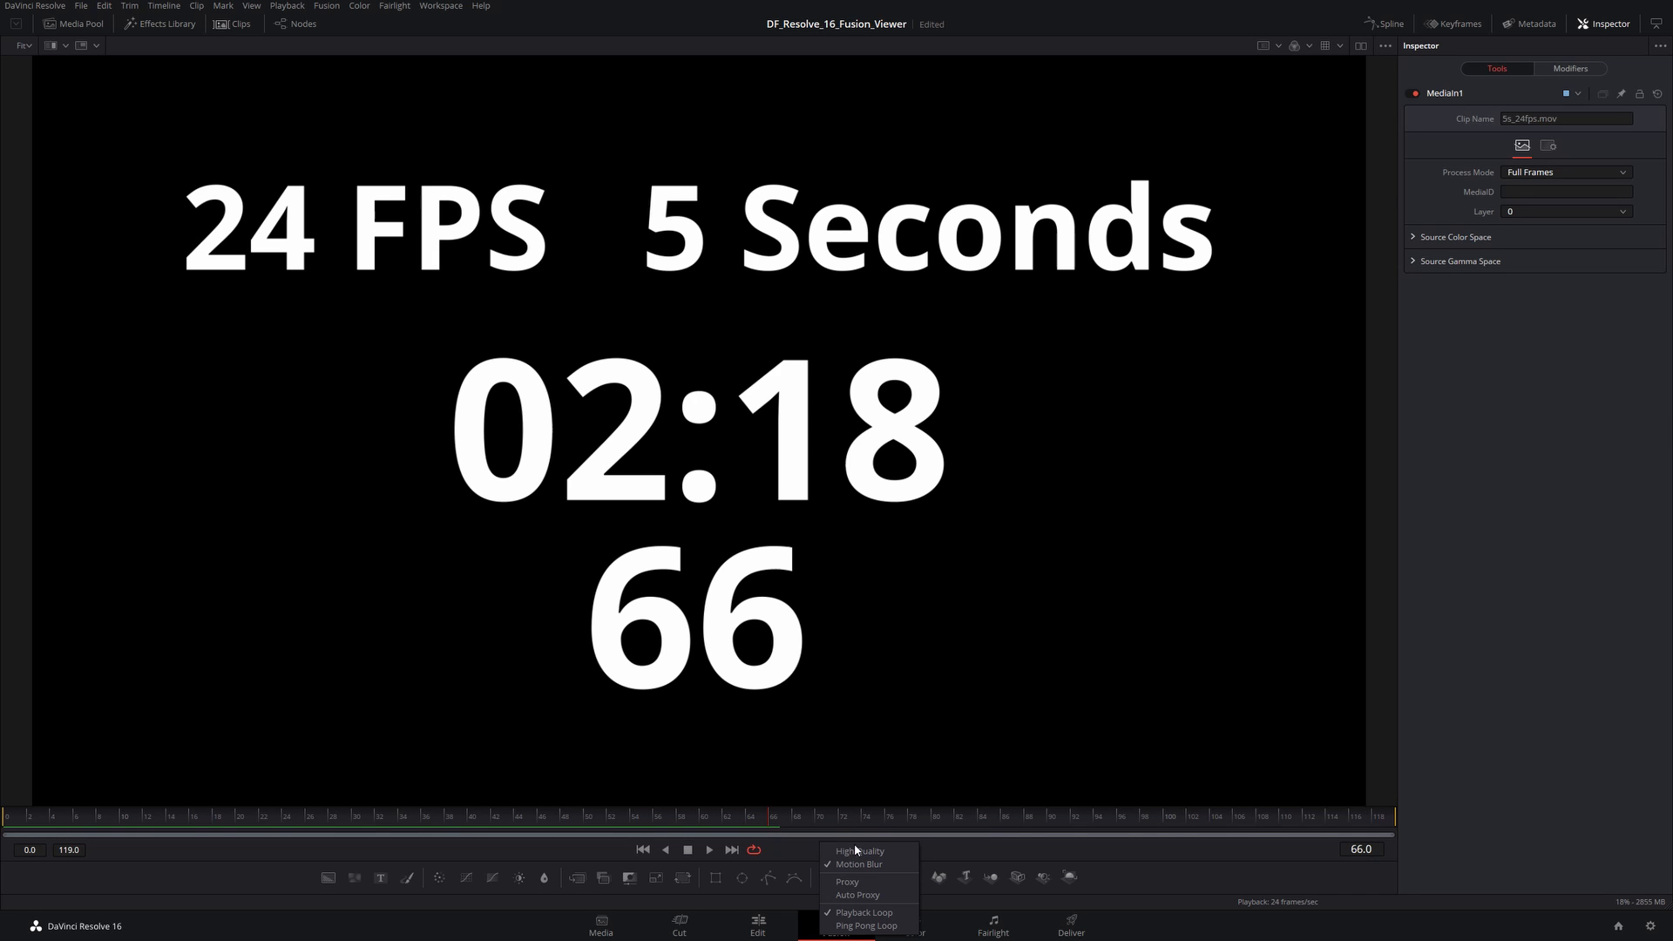
{"action": "left_click", "coordinate": [875, 854]}
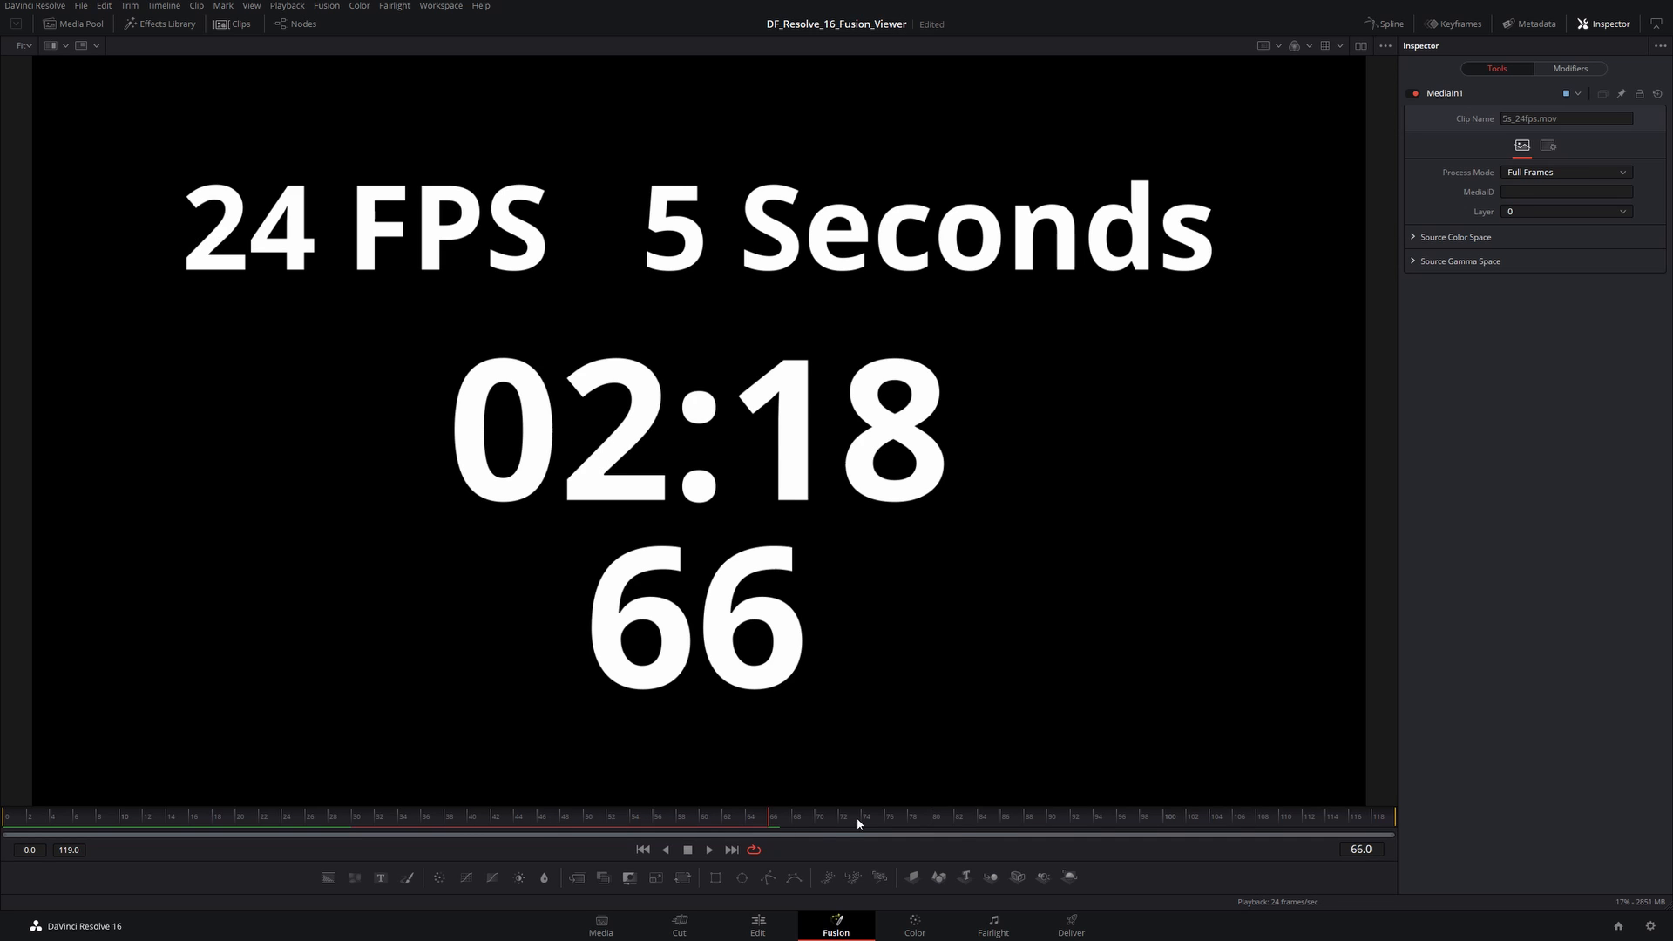
Step: Switch High Quality off and on again to compare the cached ranges on the ruler, and play on to frame 92
{"action": "right_click", "coordinate": [809, 851]}
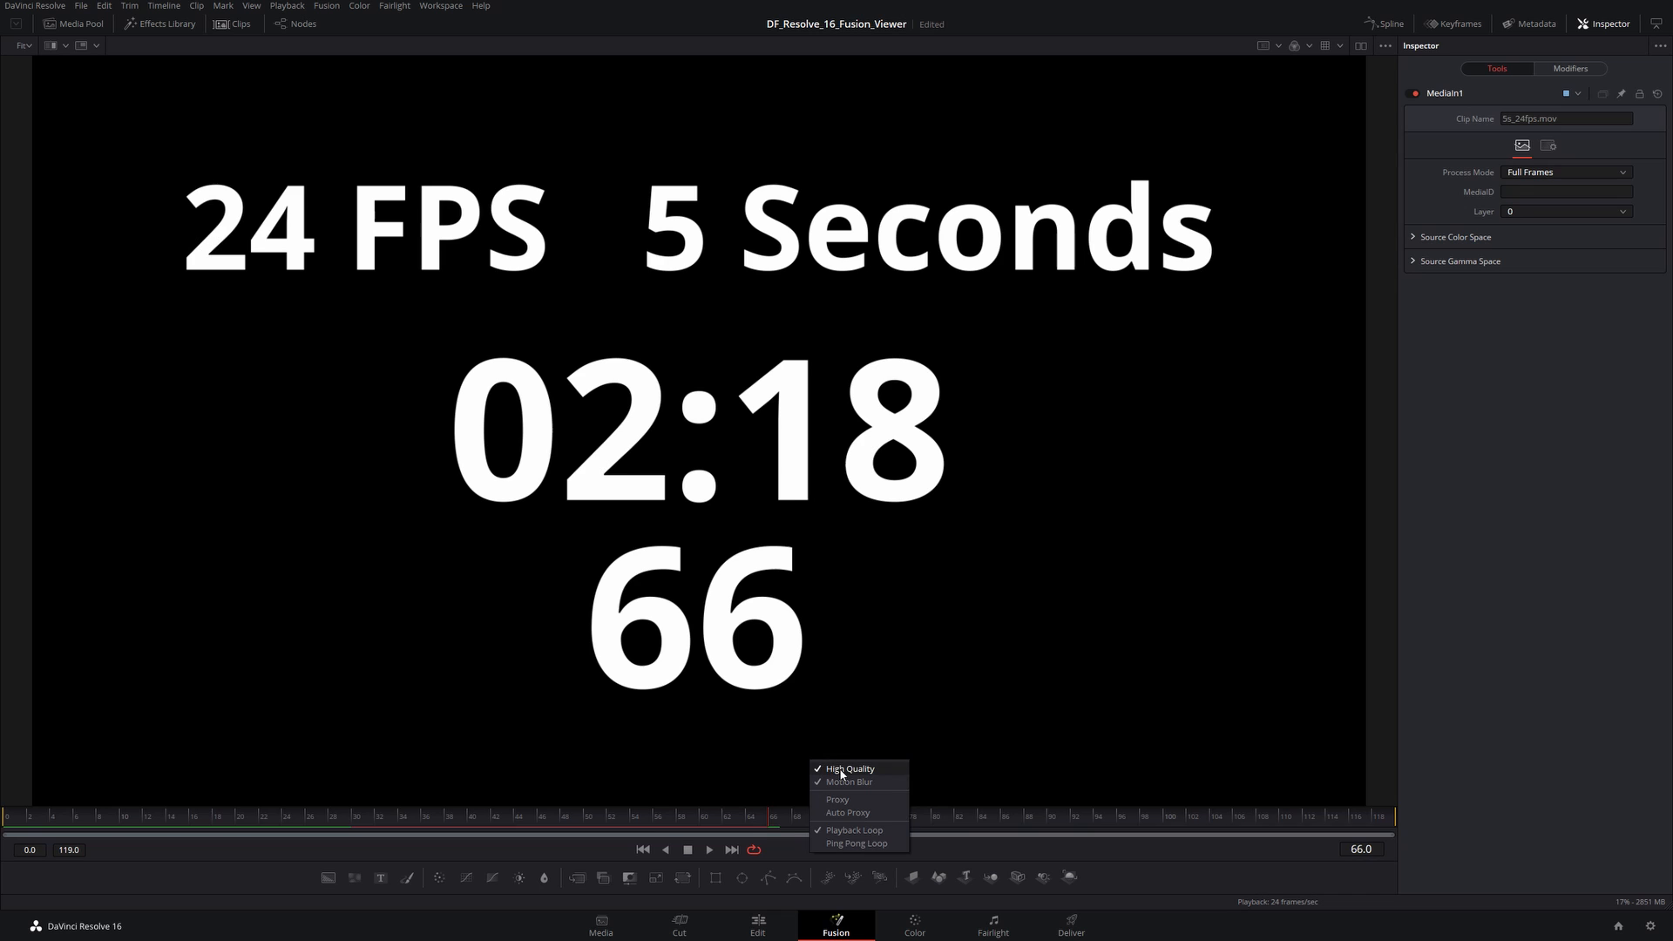
{"action": "left_click", "coordinate": [842, 771]}
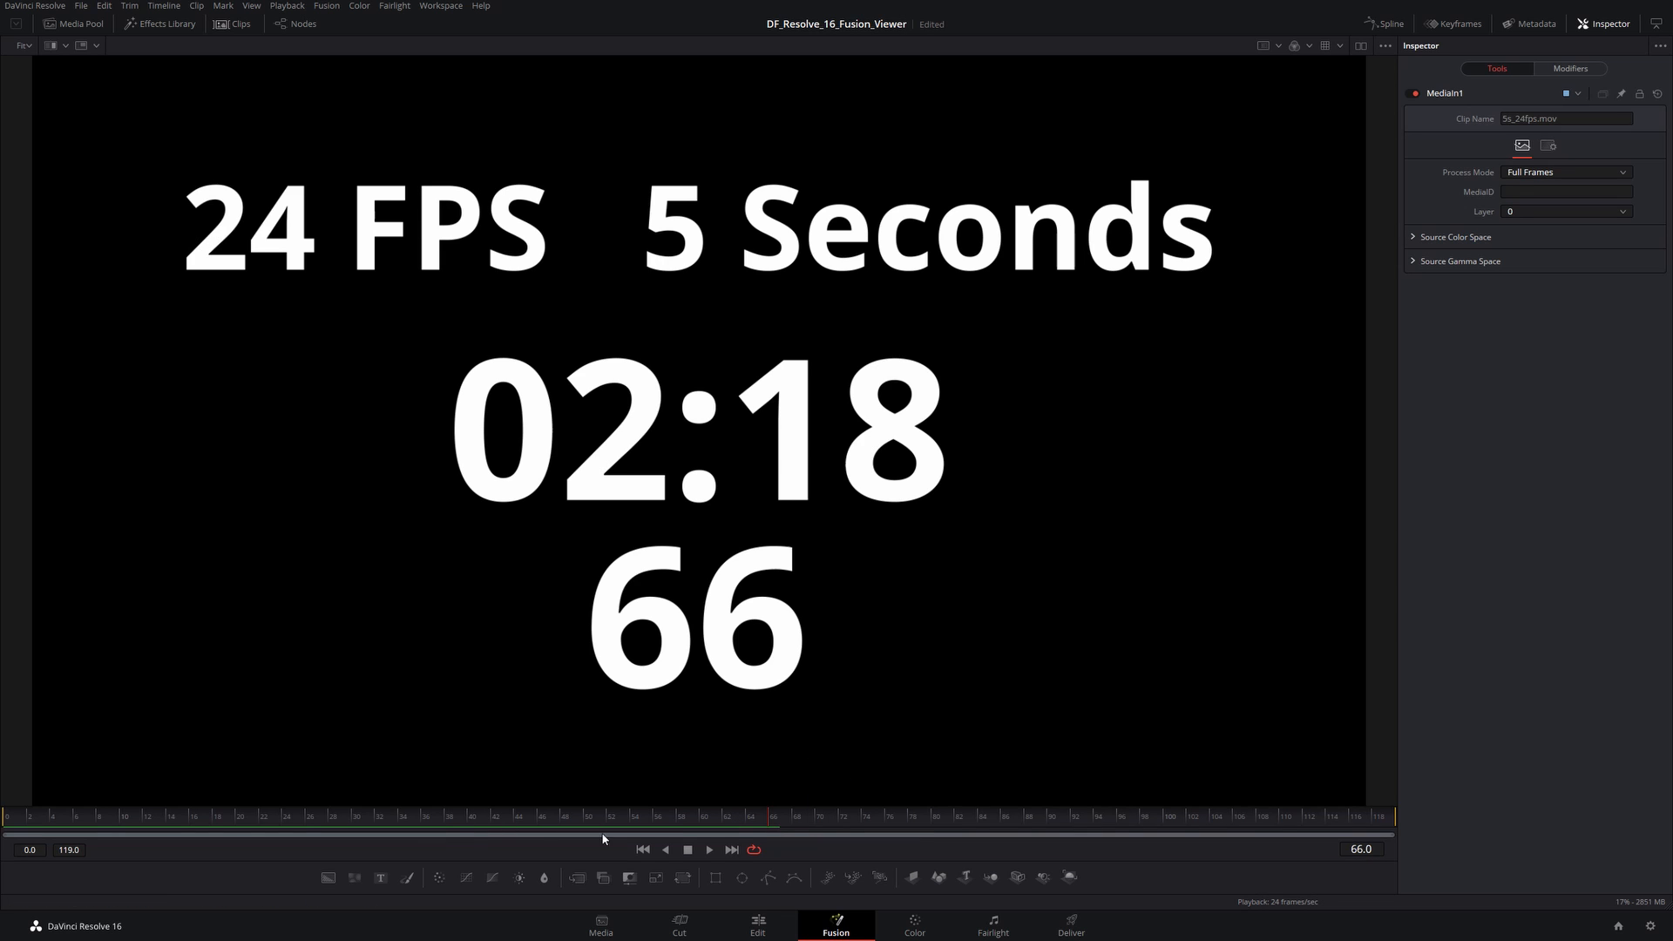
{"action": "right_click", "coordinate": [847, 852]}
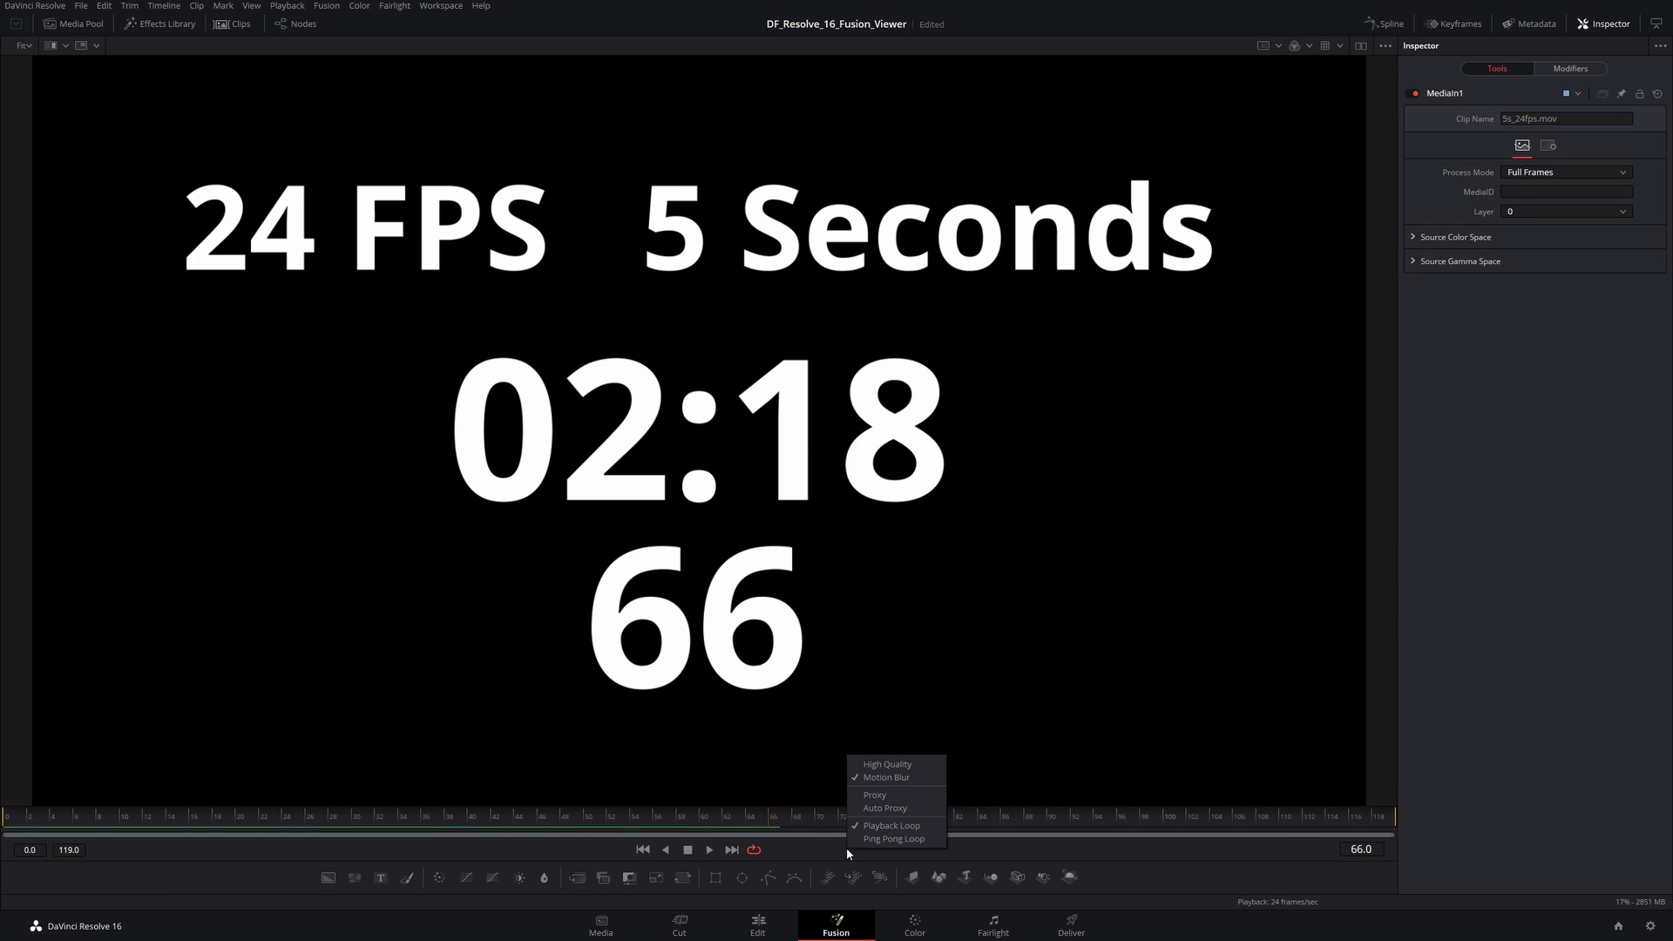
{"action": "left_click", "coordinate": [883, 765]}
{"action": "left_click_drag", "start_coordinate": [606, 825], "coordinate": [779, 837]}
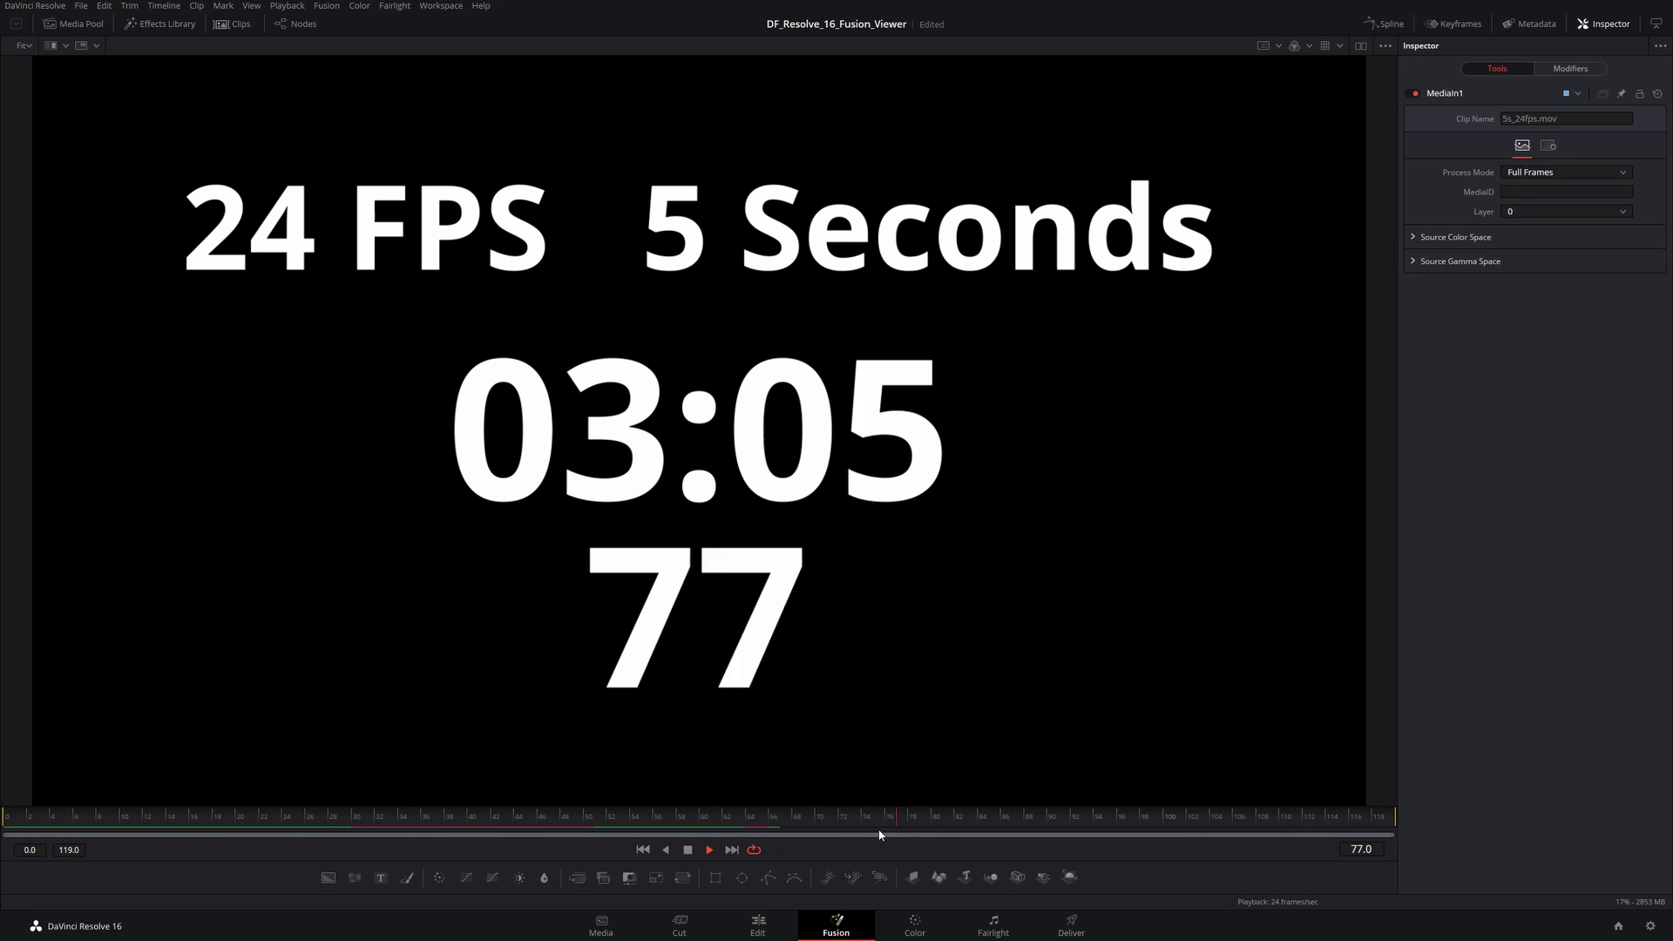
{"action": "key", "text": "space"}
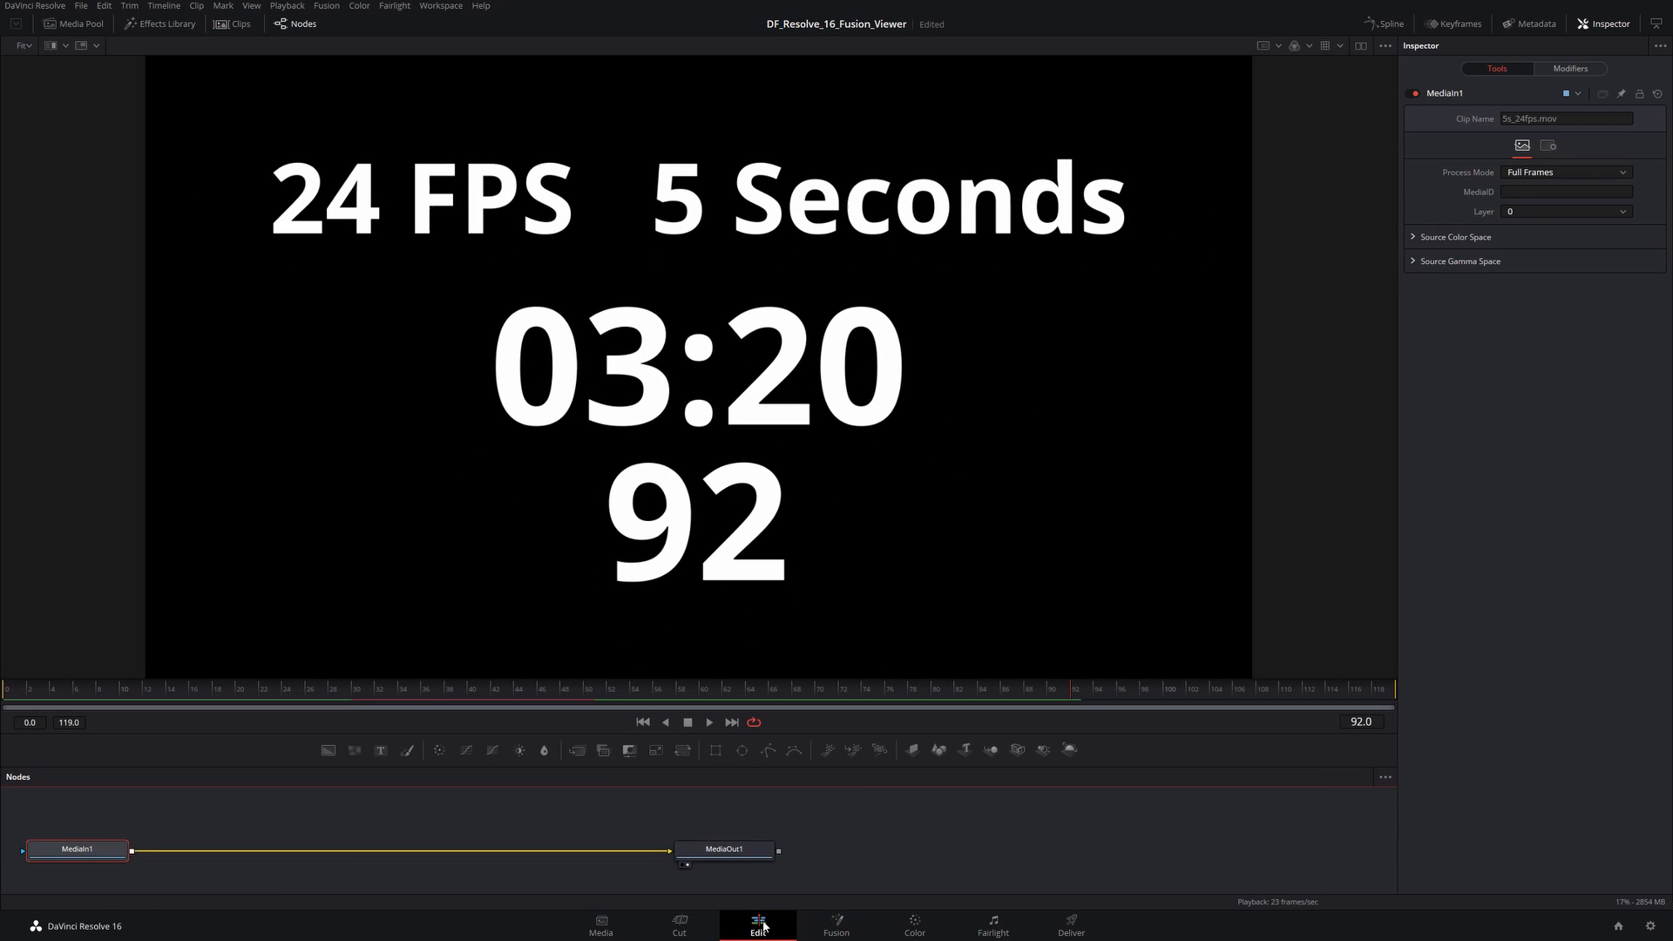
Step: Switch to the 5s_24fps timeline on the Edit page and open its Text+ composition in Fusion
{"action": "left_click", "coordinate": [757, 926]}
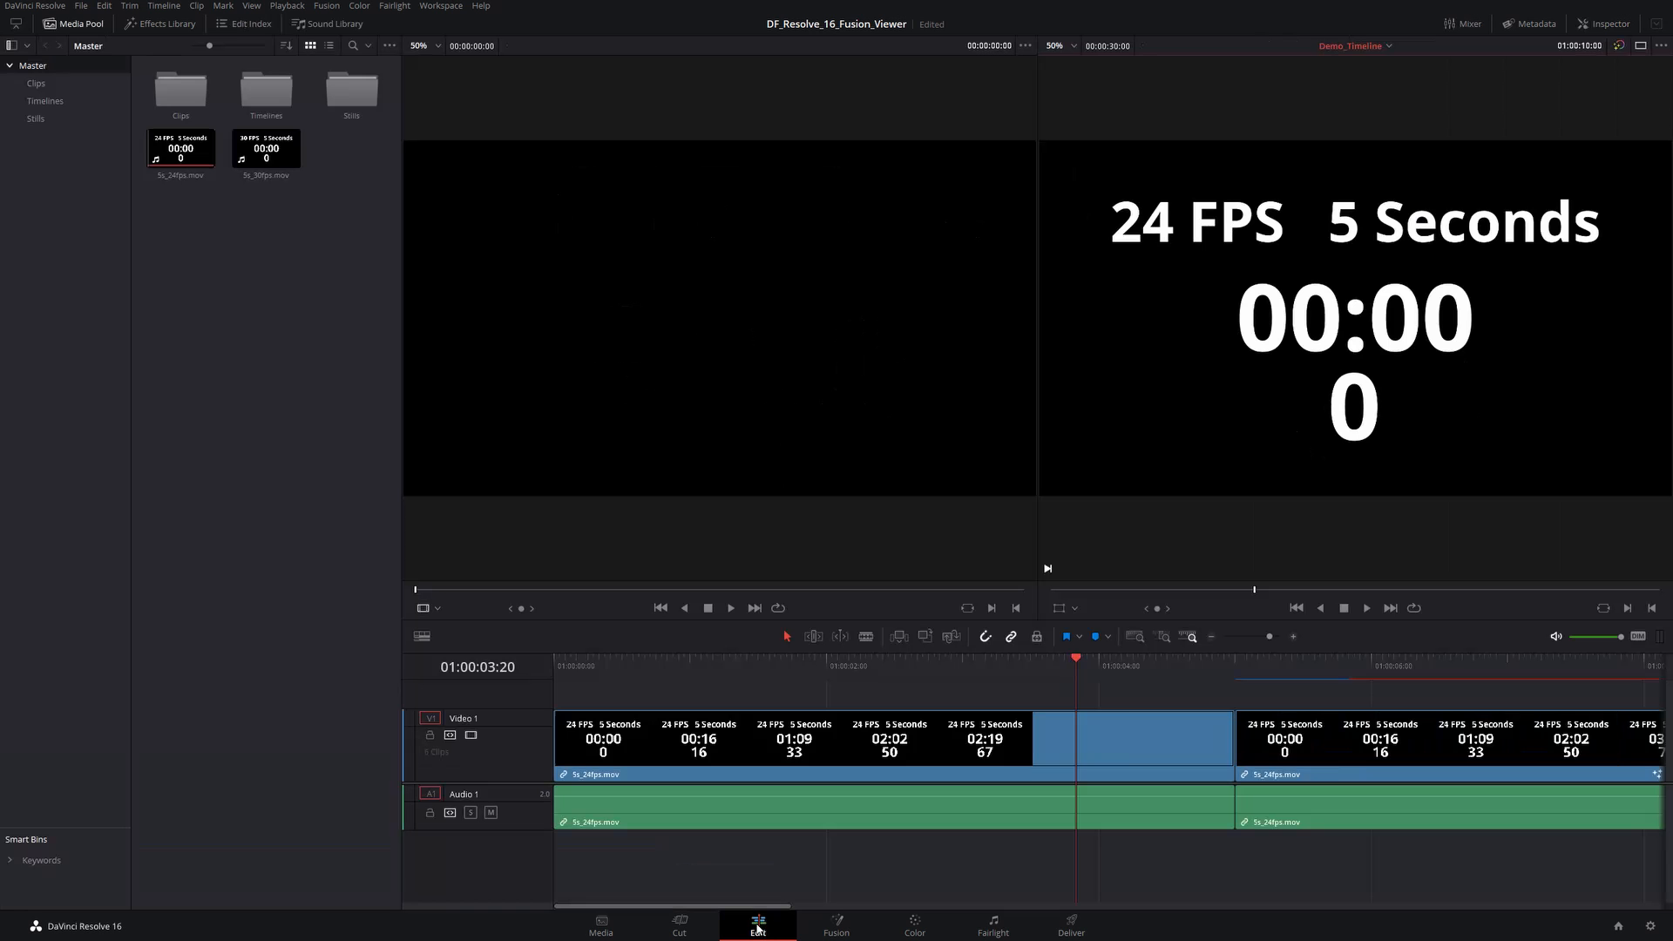
{"action": "left_click", "coordinate": [1389, 47]}
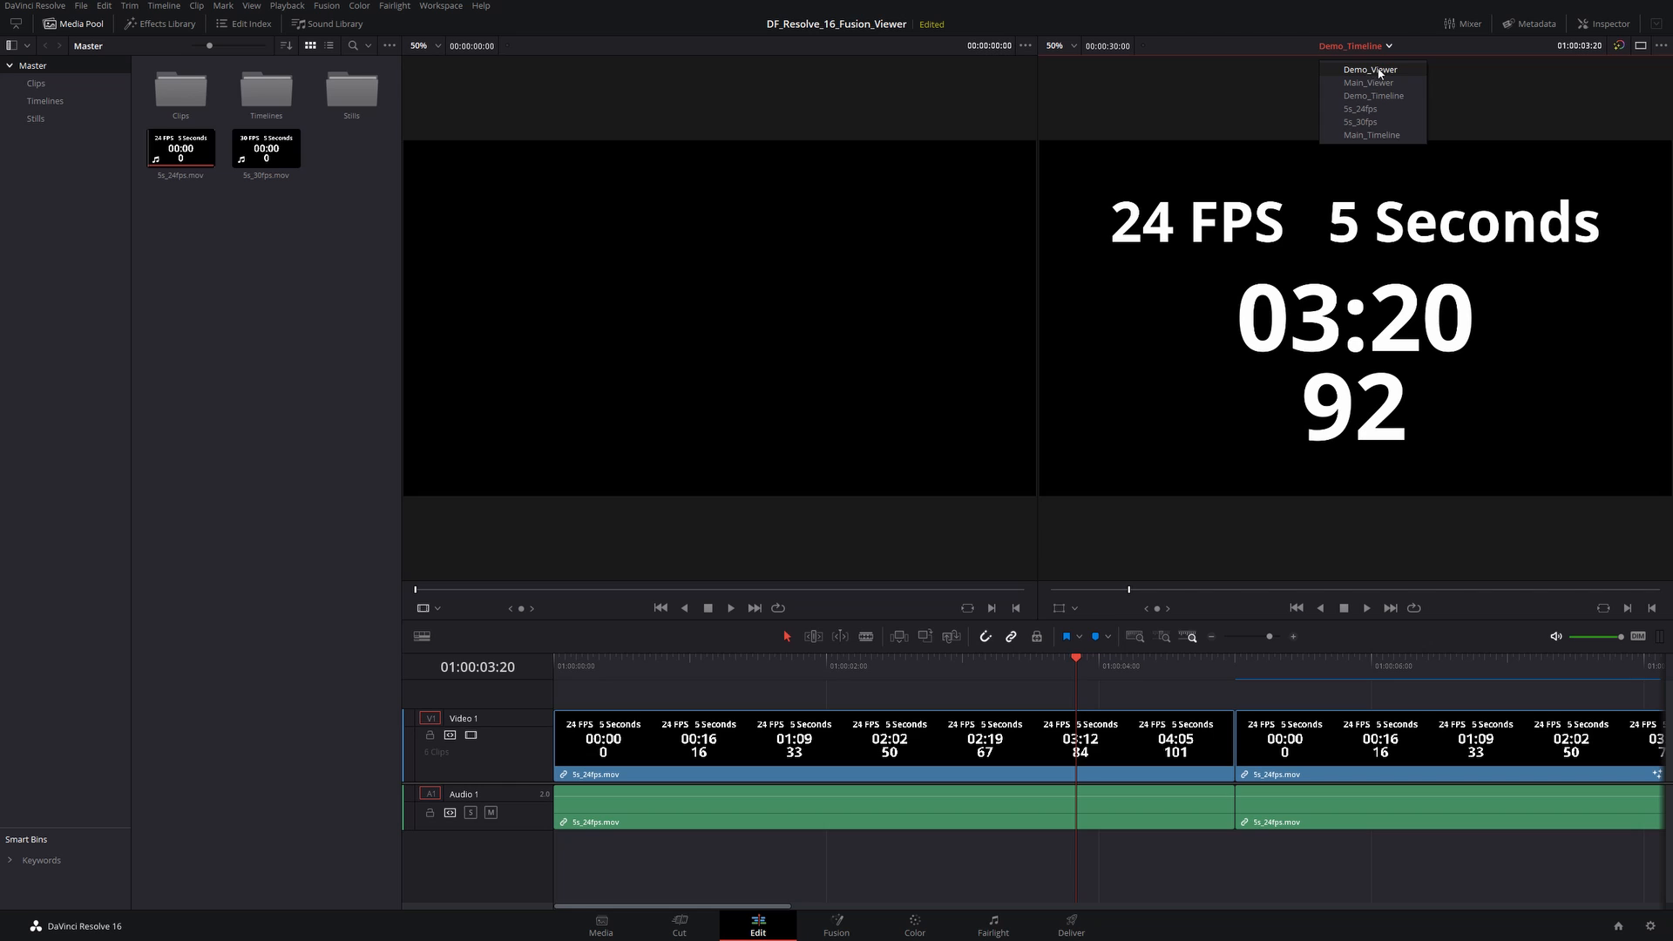
{"action": "left_click", "coordinate": [1358, 112]}
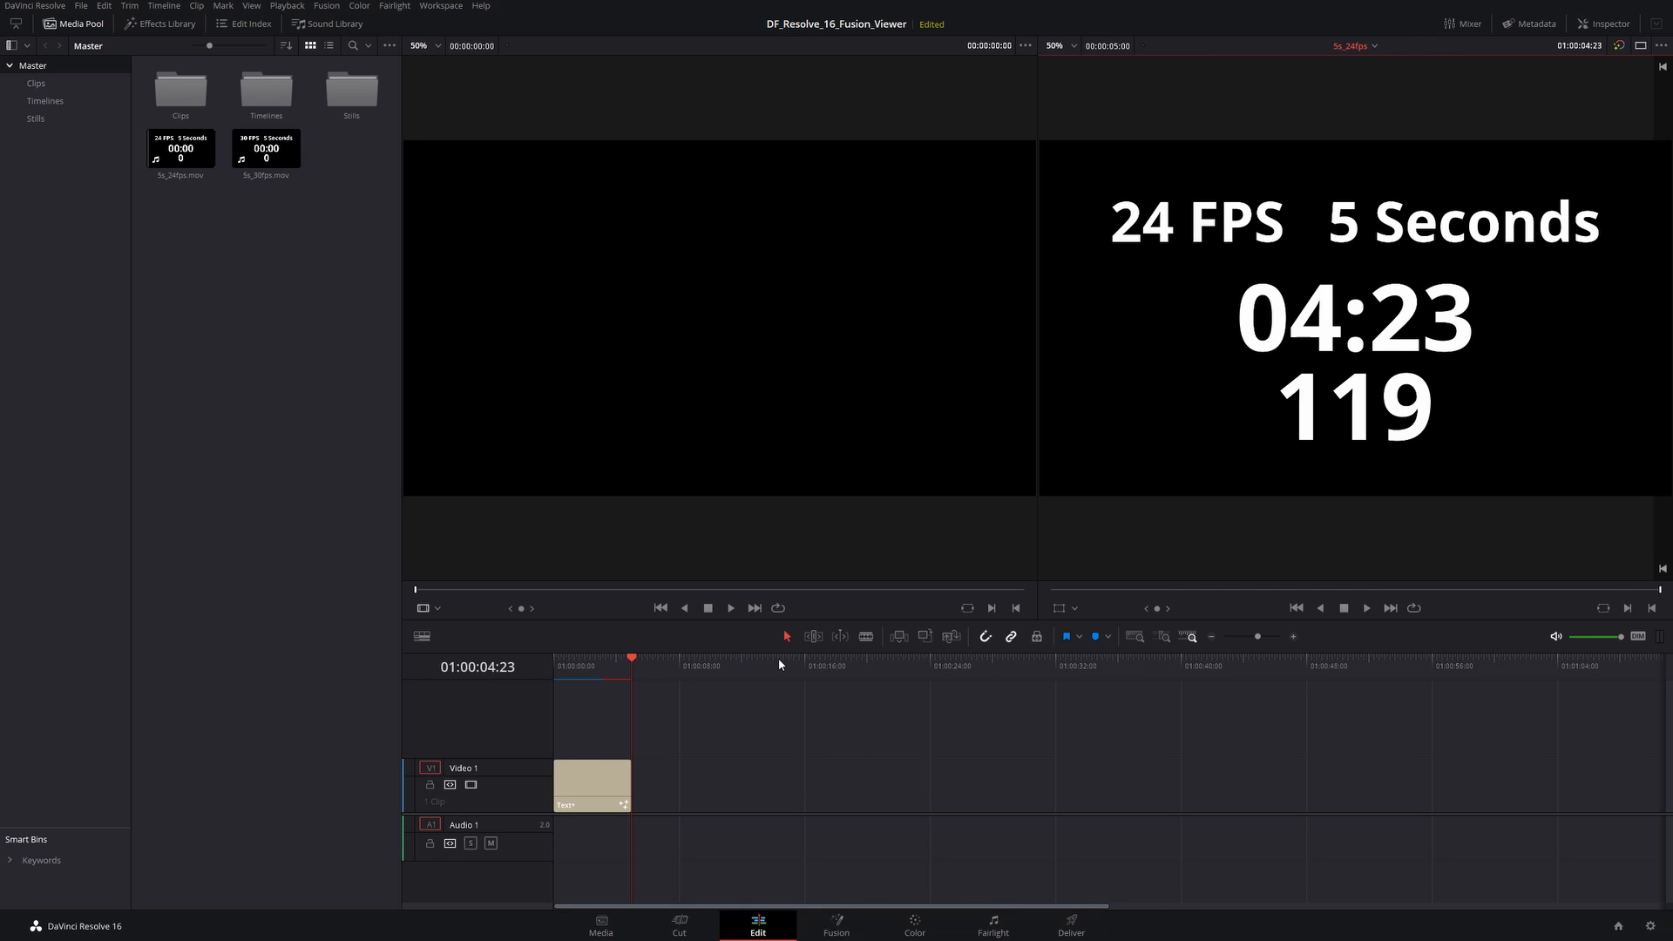
{"action": "left_click", "coordinate": [832, 923]}
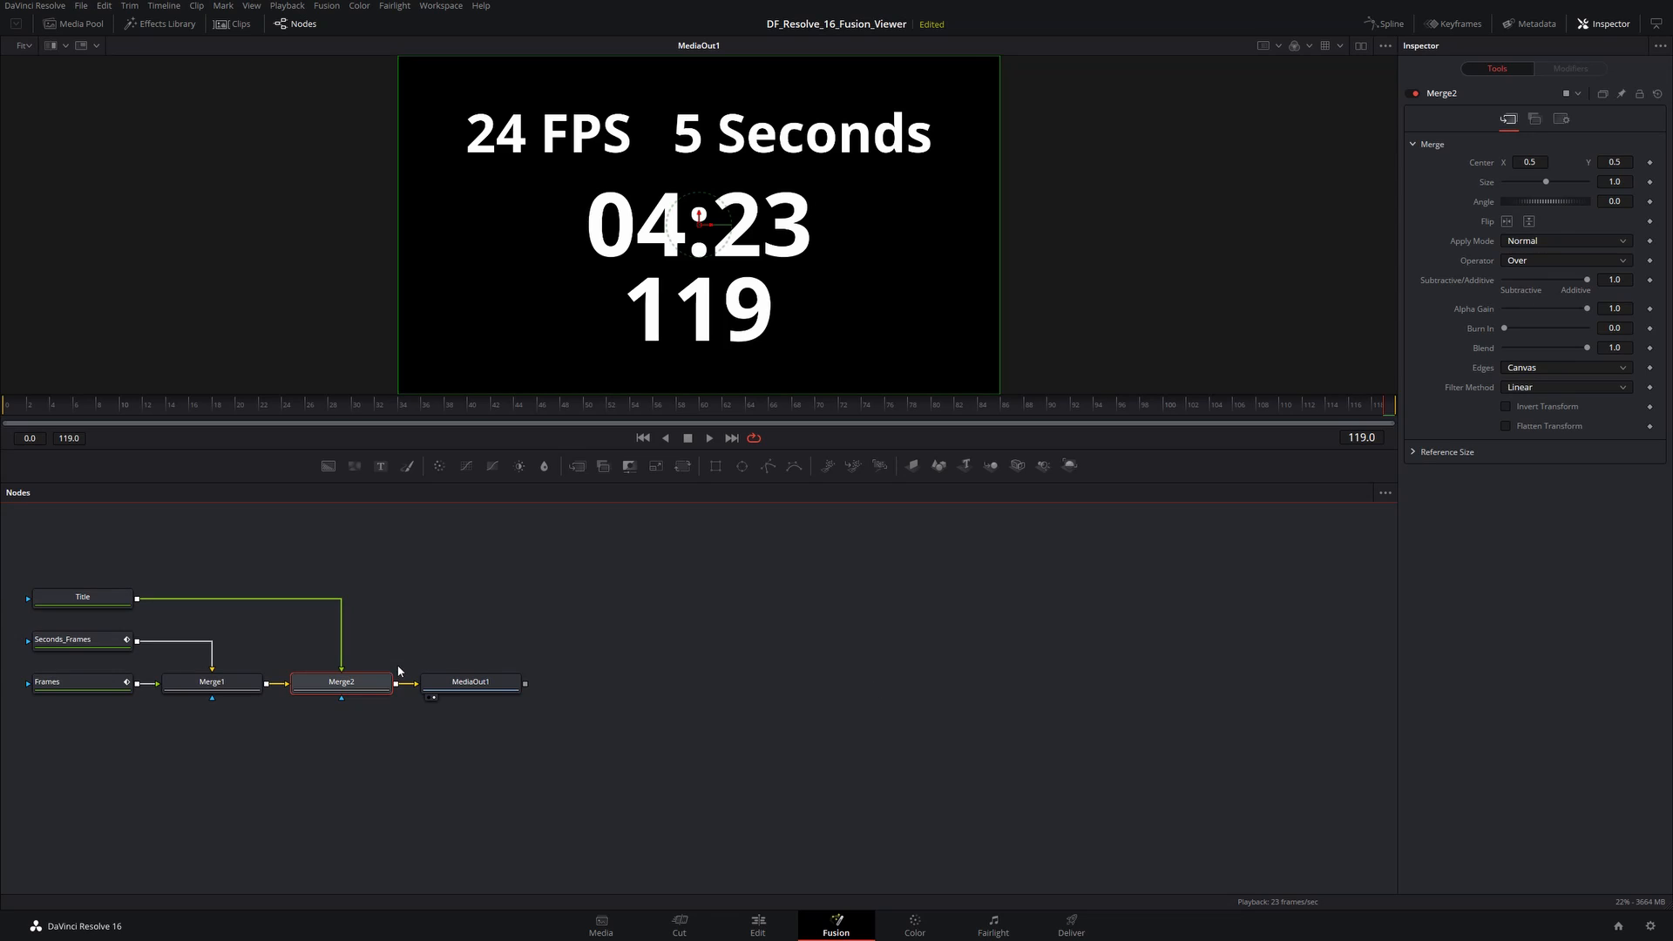
Step: Select the Seconds_Frames text node and examine the modifier options available for its Styled Text
{"action": "left_click_drag", "start_coordinate": [448, 627], "coordinate": [885, 624]}
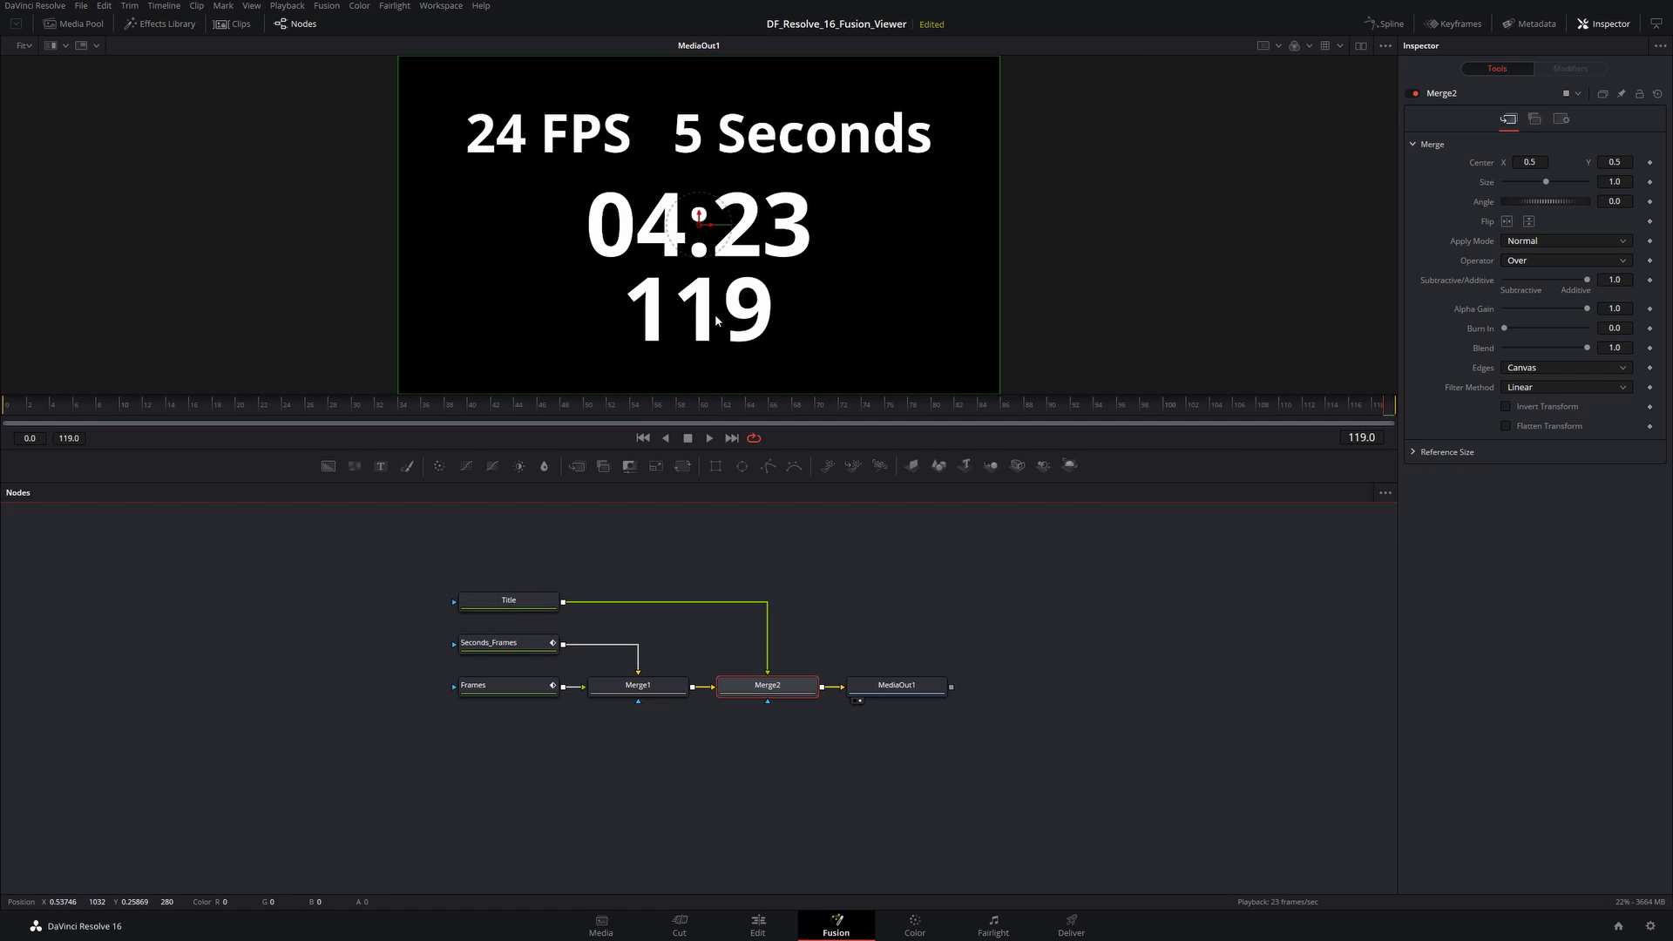
{"action": "left_click", "coordinate": [496, 650]}
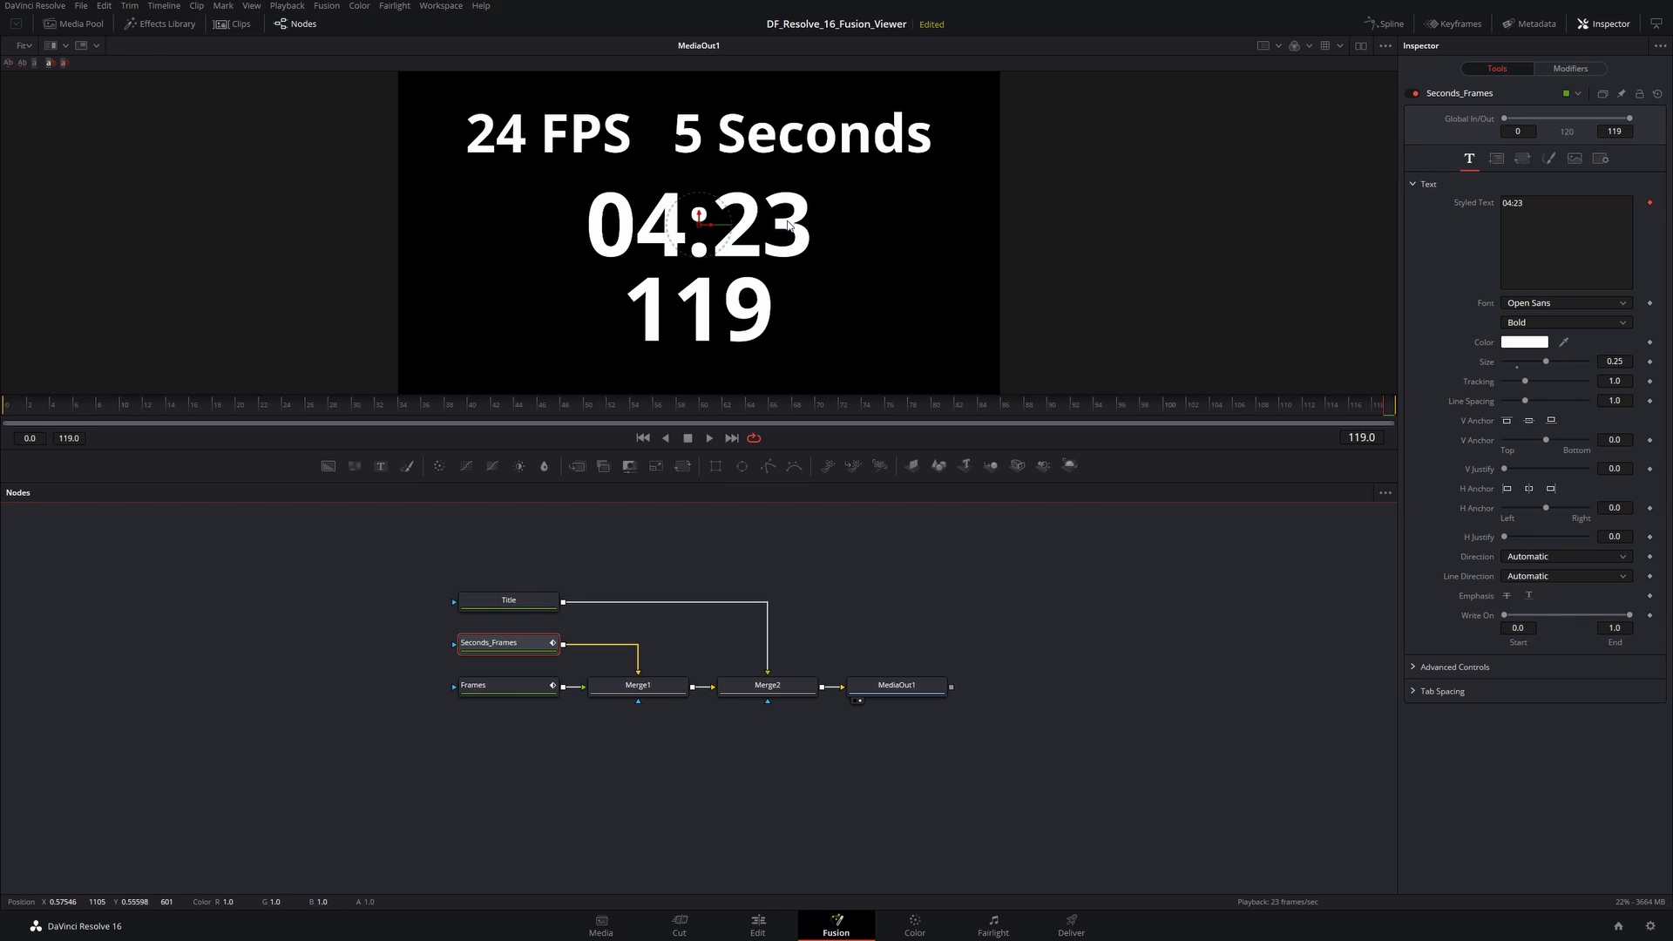
{"action": "left_click", "coordinate": [1545, 207]}
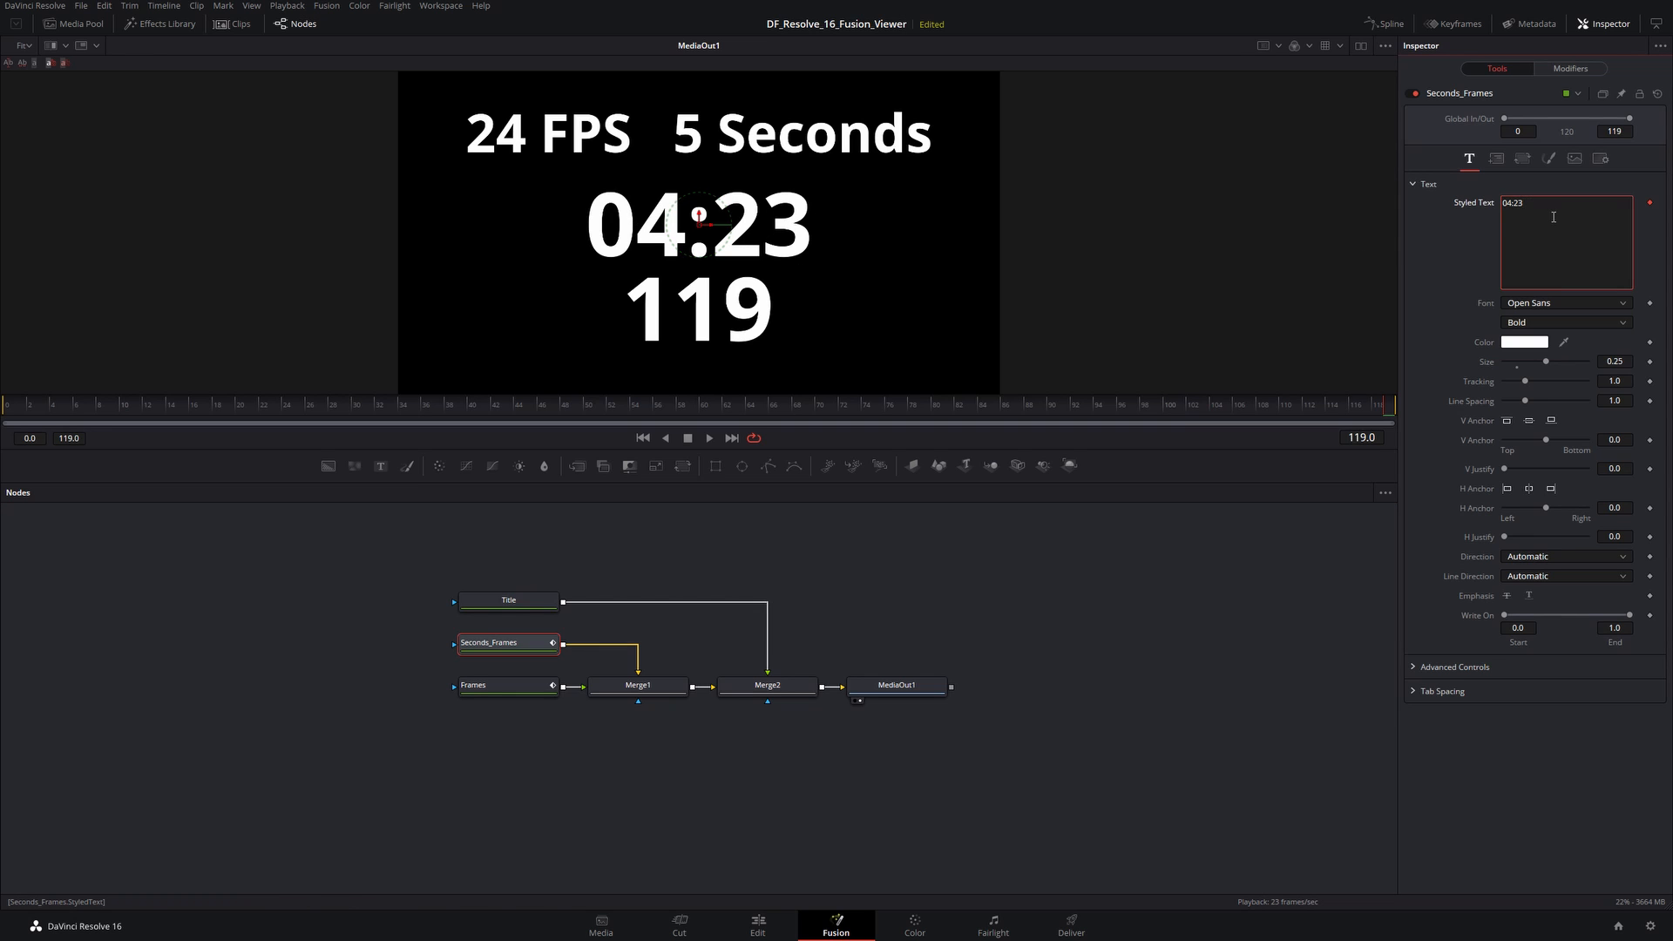
{"action": "right_click", "coordinate": [1553, 218]}
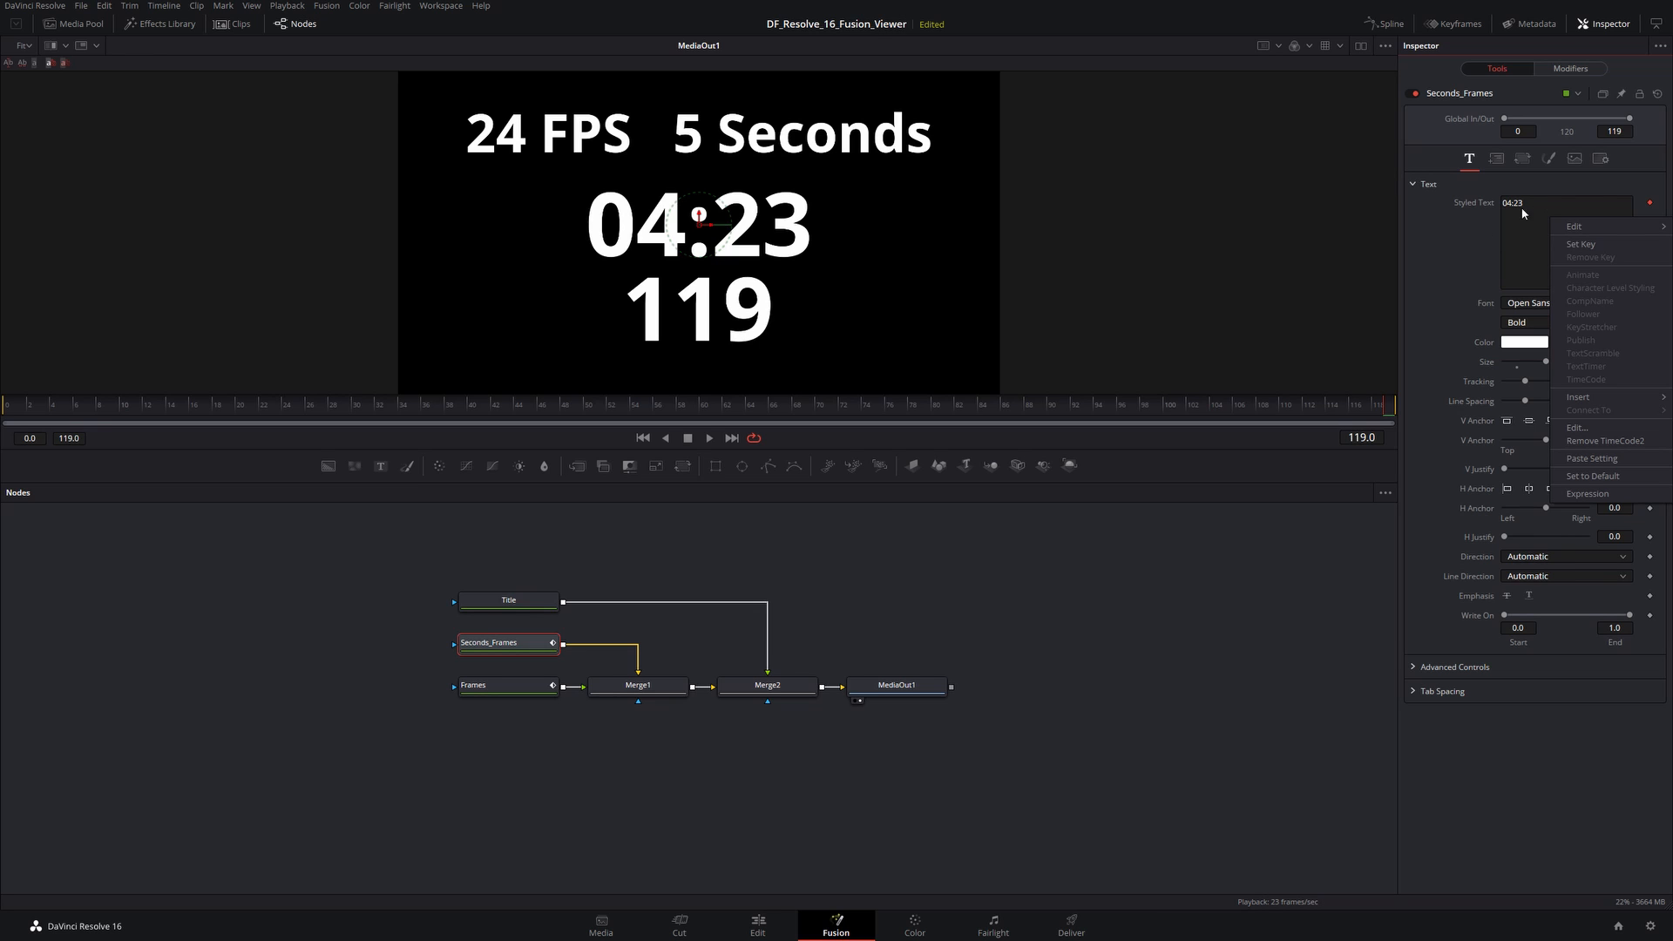
{"action": "left_click", "coordinate": [1454, 244]}
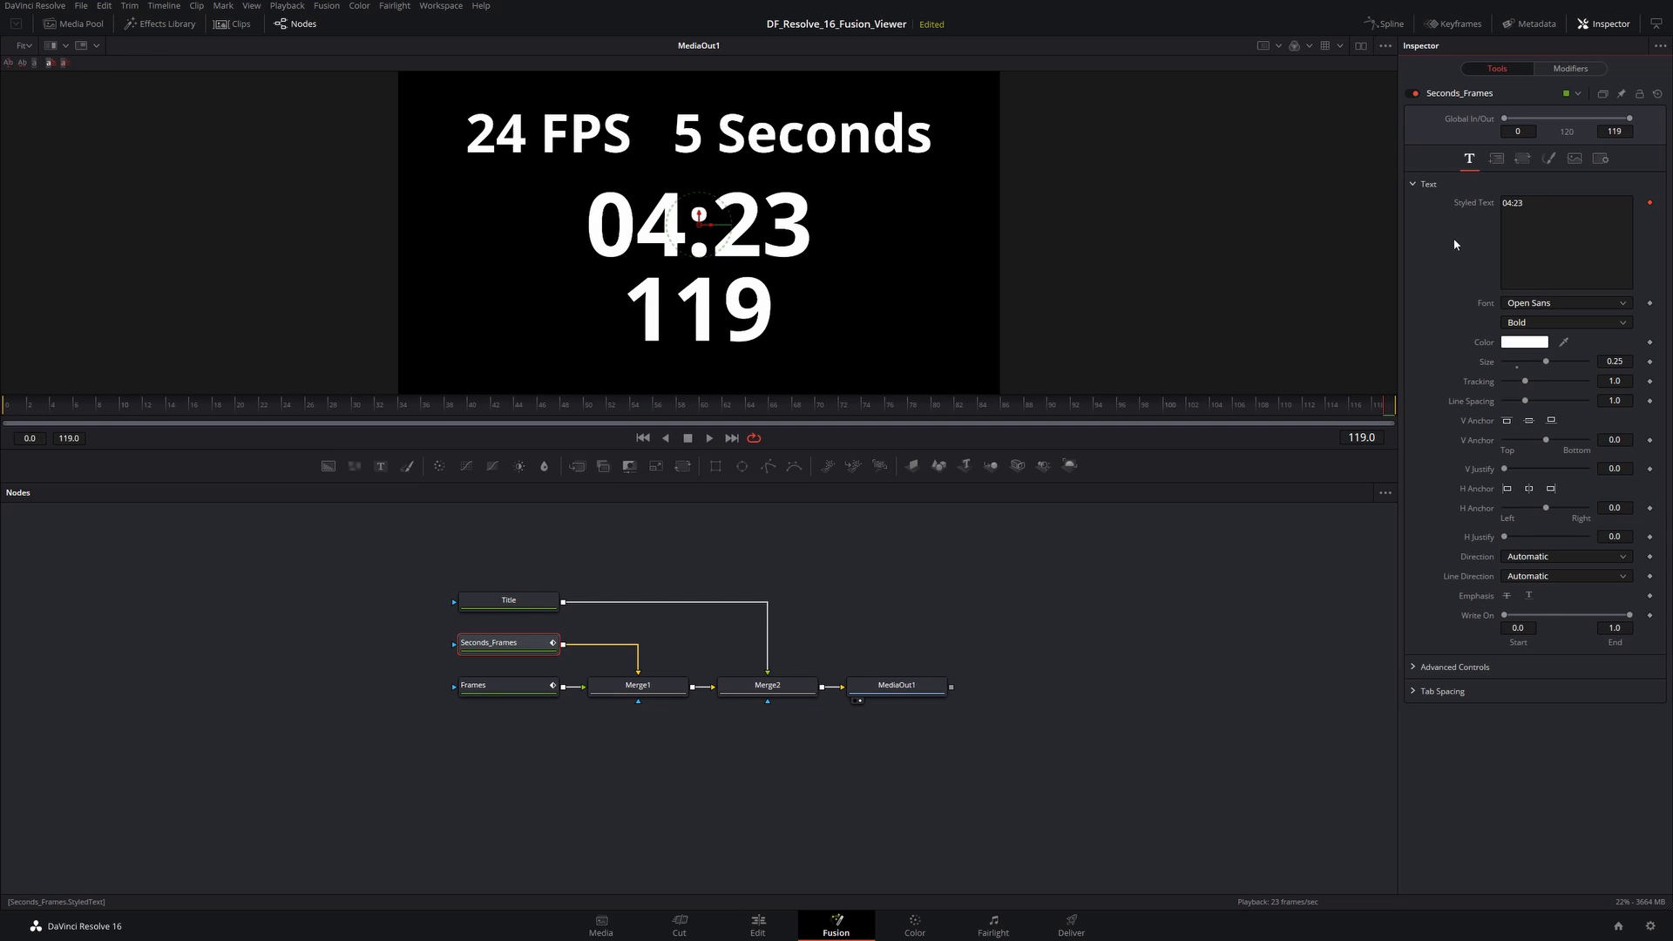
Step: Enable Hrs and Mins in the Time Code modifier on the Seconds_Frames node's Styled Text
{"action": "left_click", "coordinate": [1571, 68]}
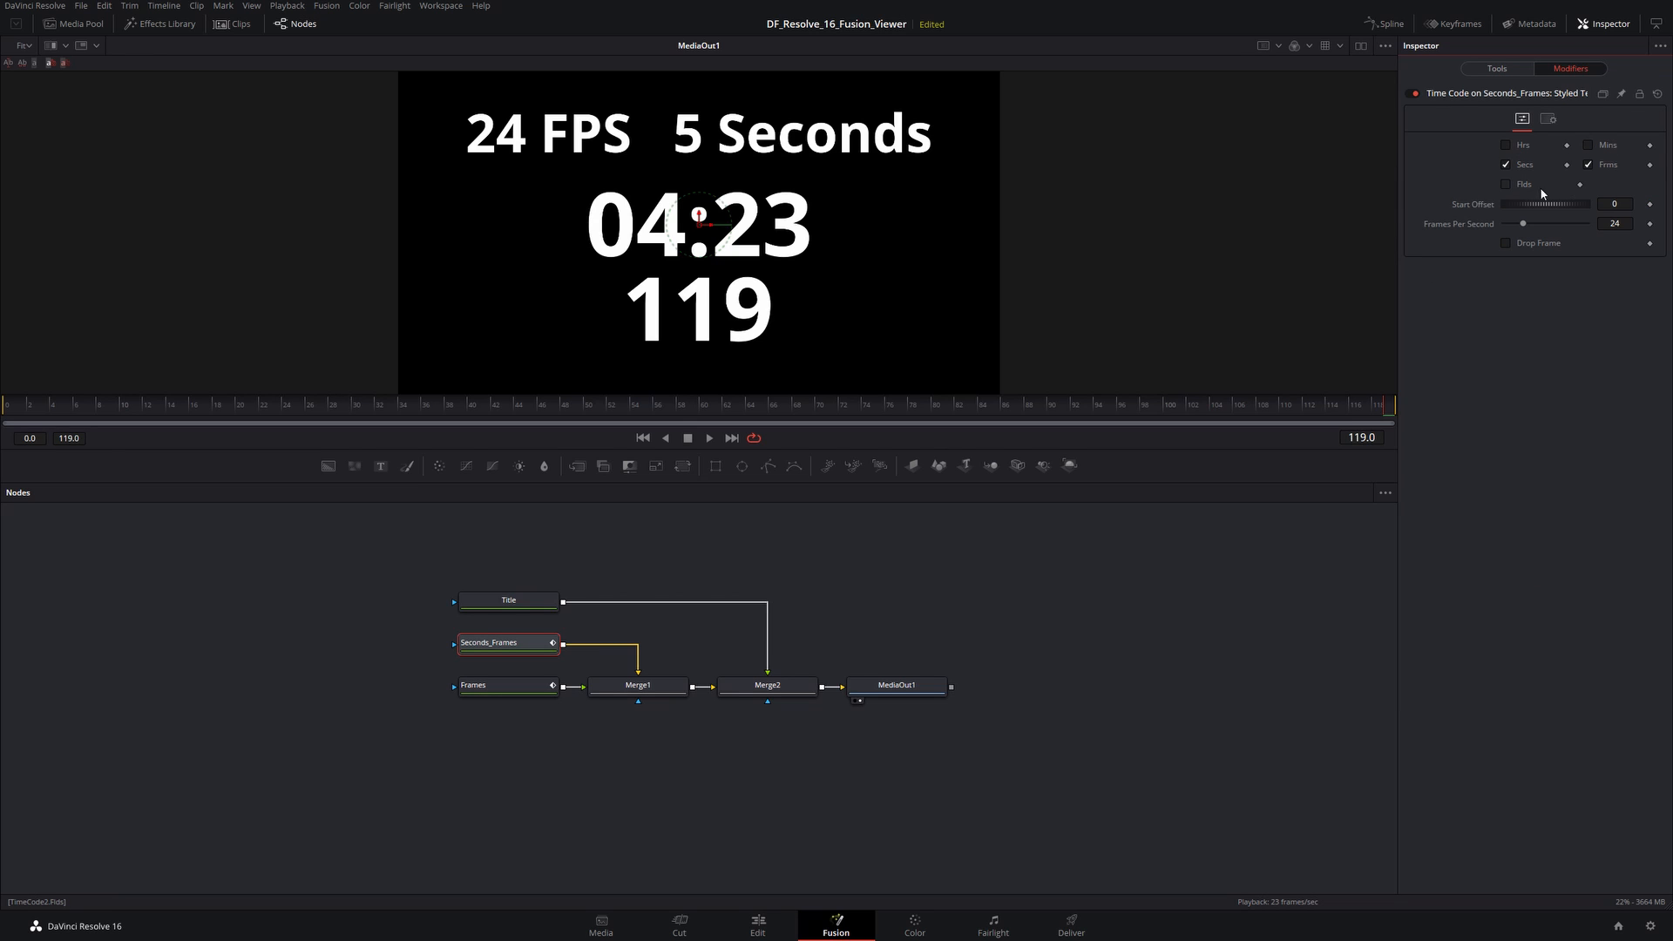
{"action": "left_click", "coordinate": [1507, 147]}
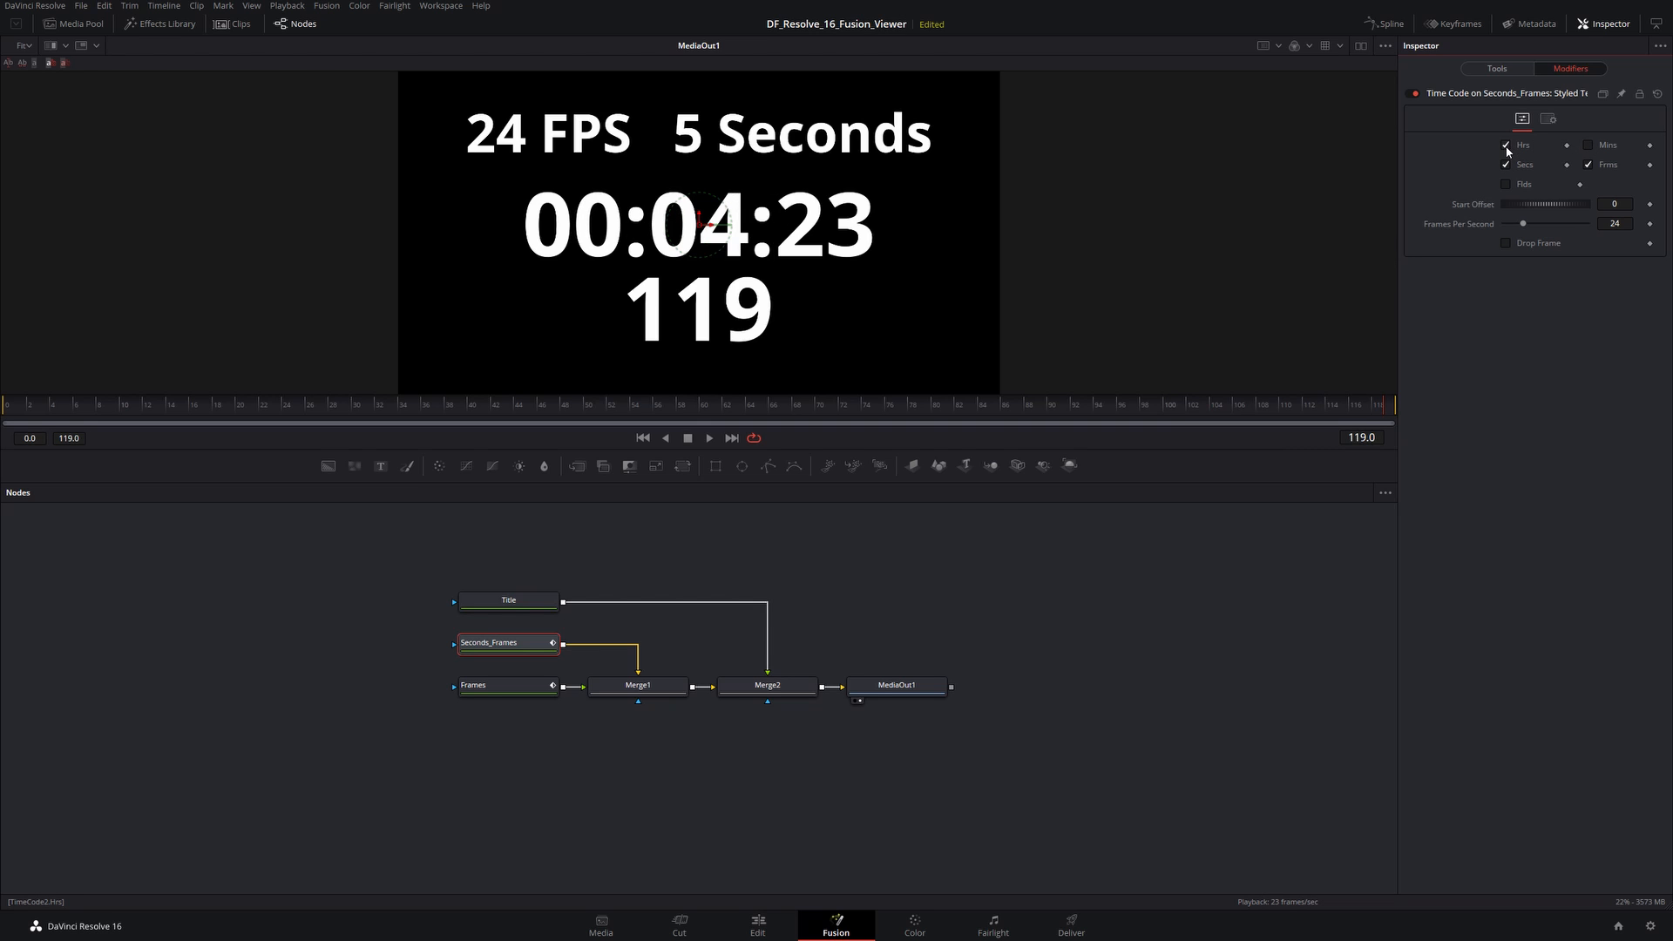
{"action": "left_click", "coordinate": [1588, 146]}
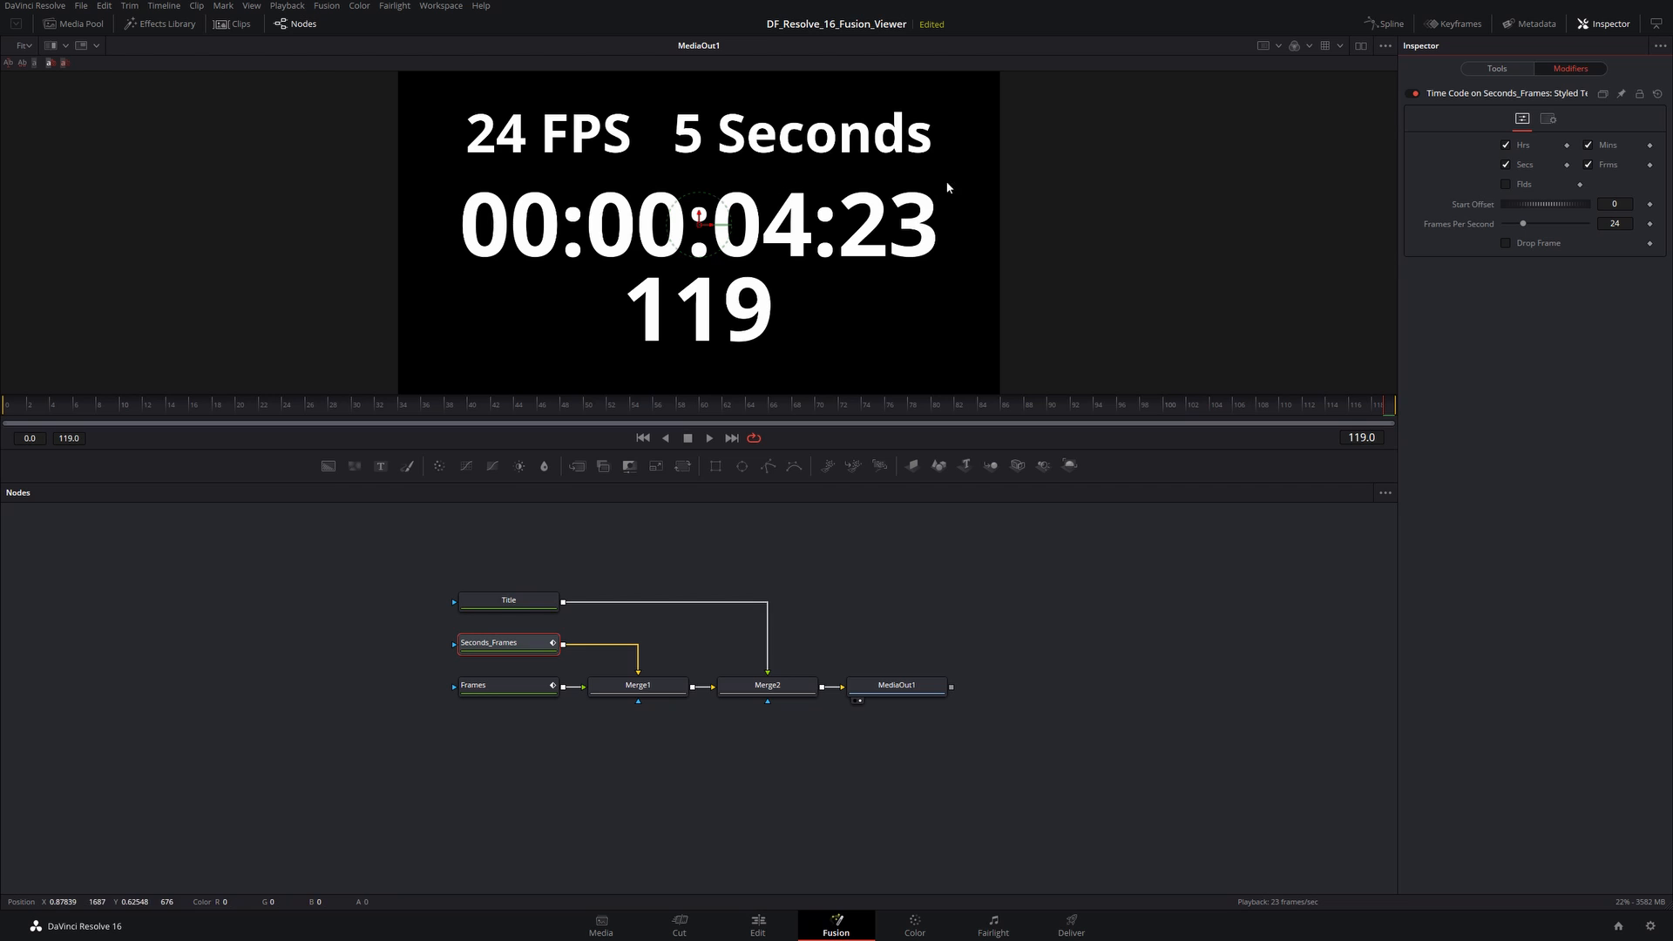